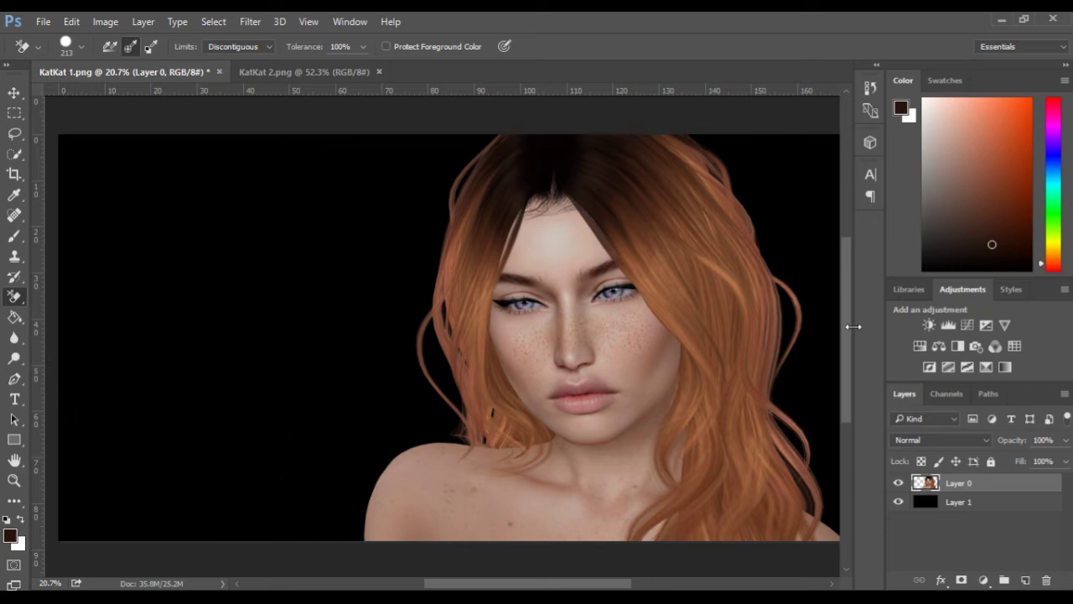
Step: Hide and show the black Layer 1 to check the portrait cutout, and examine the face, hair and neck up close
click(899, 502)
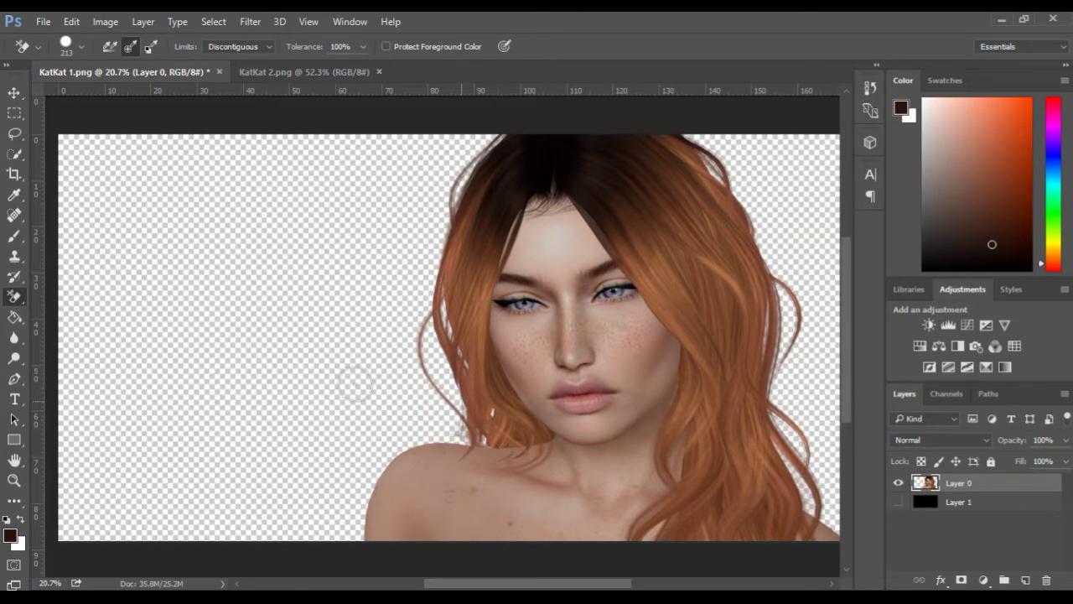
click(899, 504)
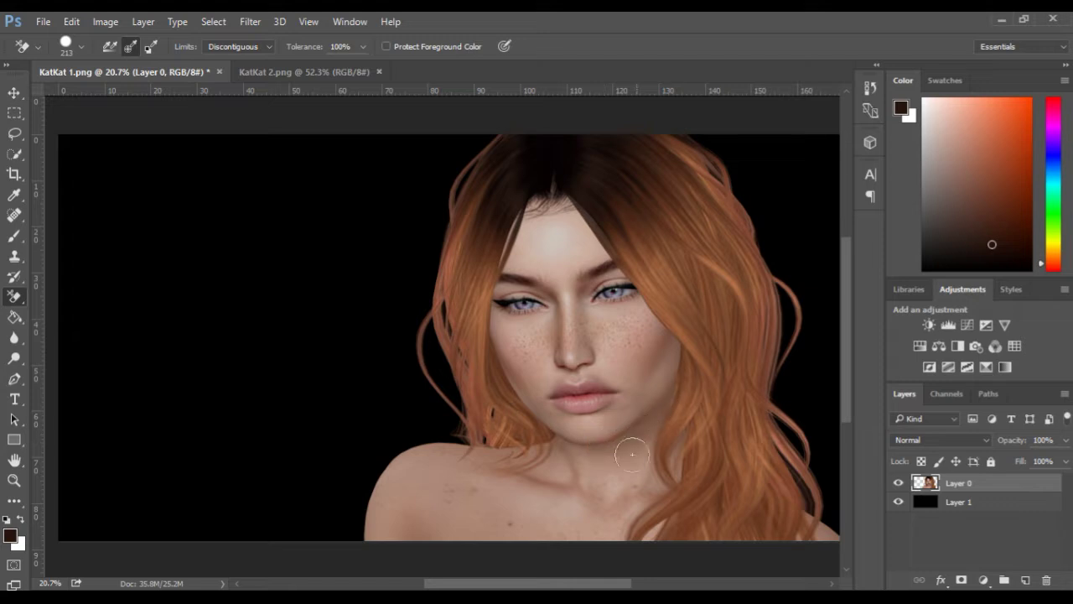
key(space)
drag(635, 395, 539, 385)
scroll(549, 388, up, 4)
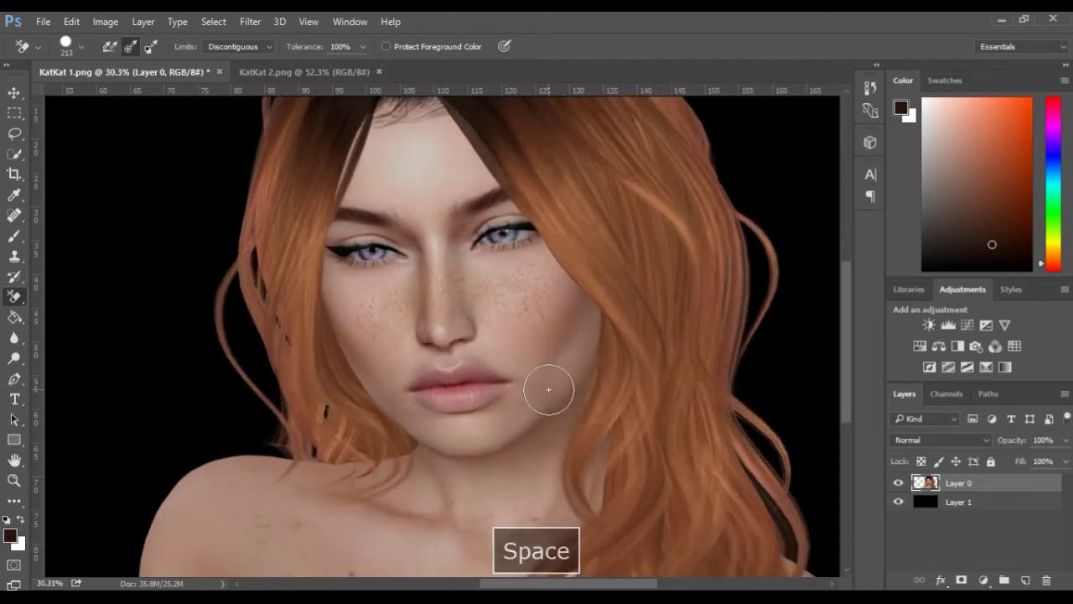
scroll(549, 389, up, 2)
scroll(321, 350, down, 2)
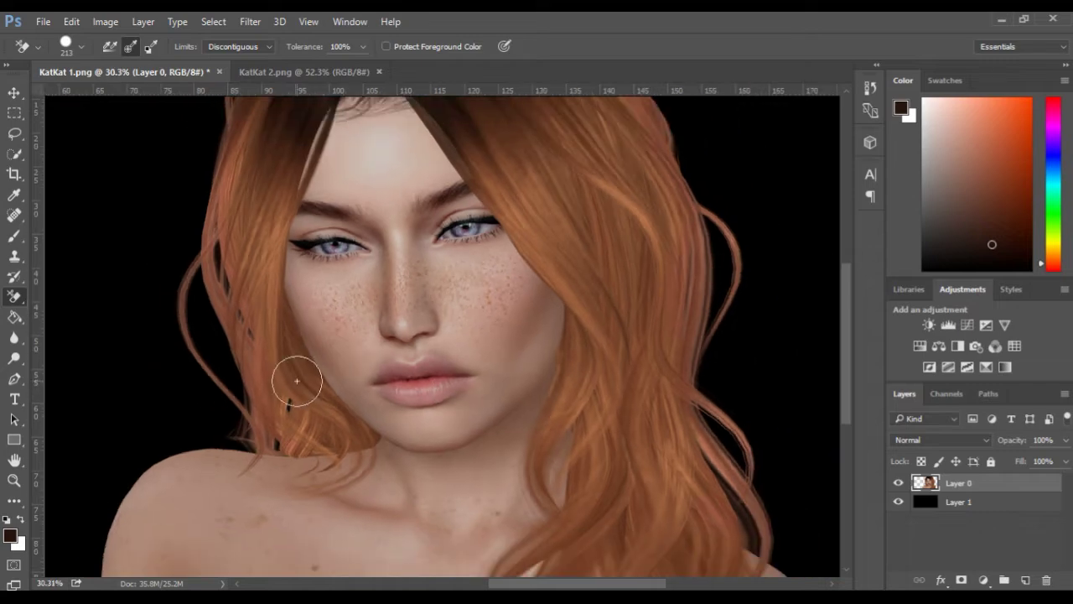
scroll(297, 379, down, 2)
scroll(466, 429, down, 2)
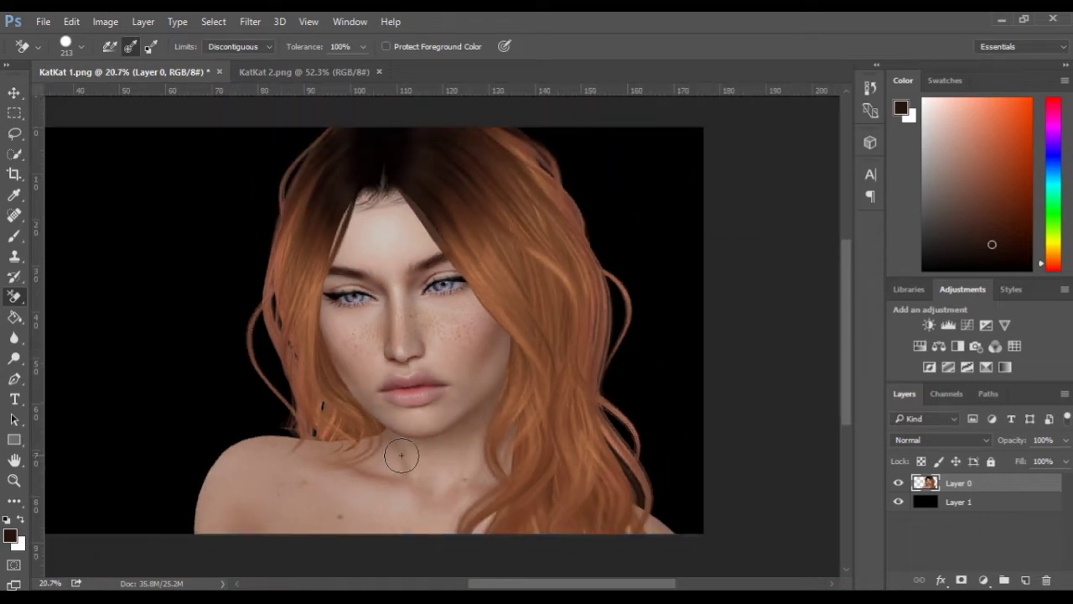
key(space)
drag(377, 333, 532, 342)
scroll(328, 365, down, 1)
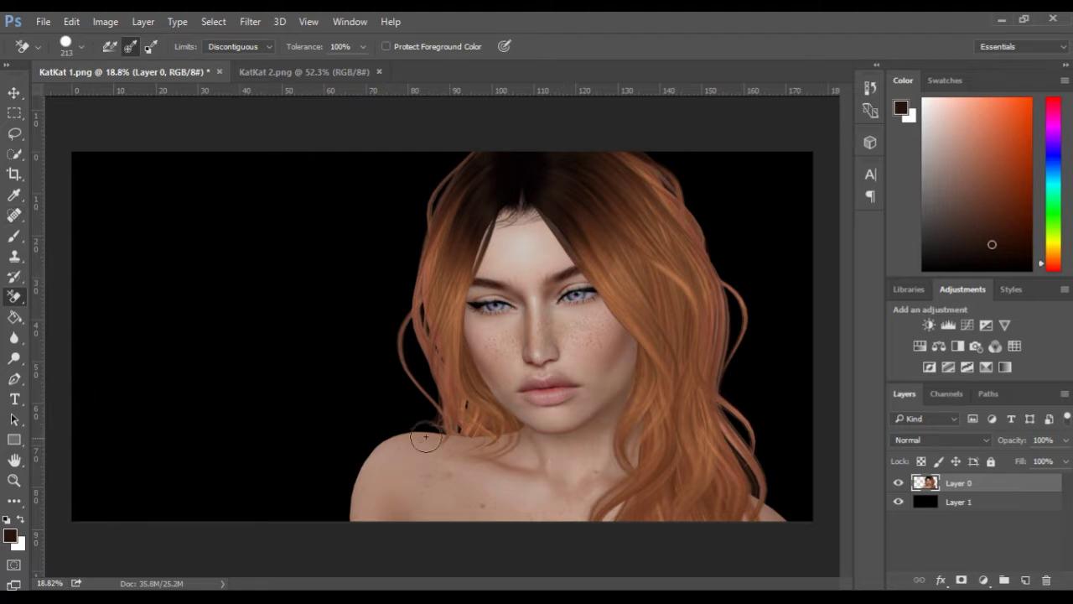
scroll(472, 386, up, 1)
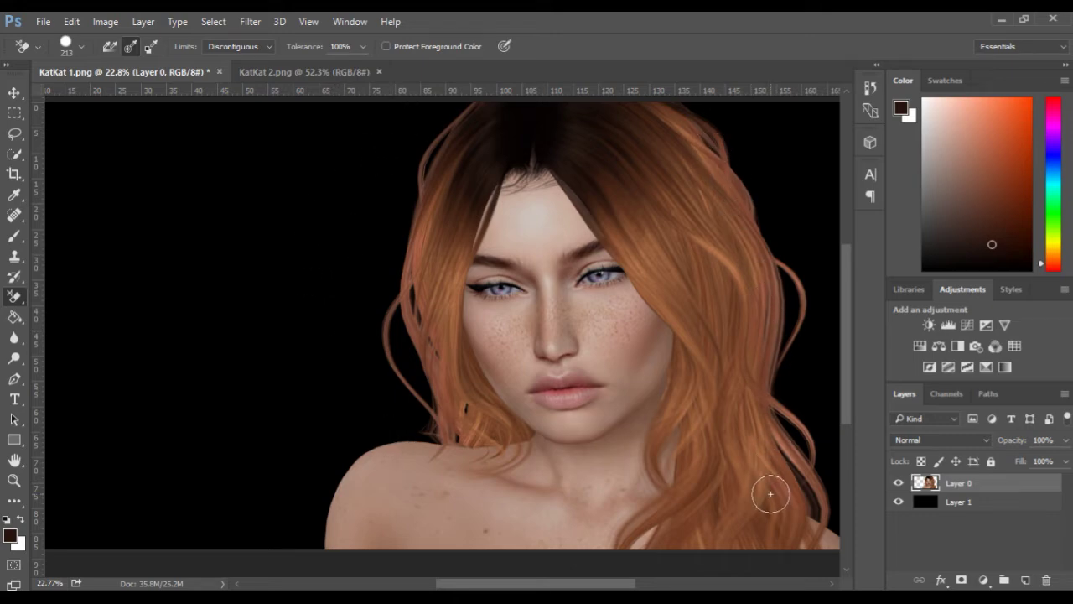
scroll(176, 278, down, 2)
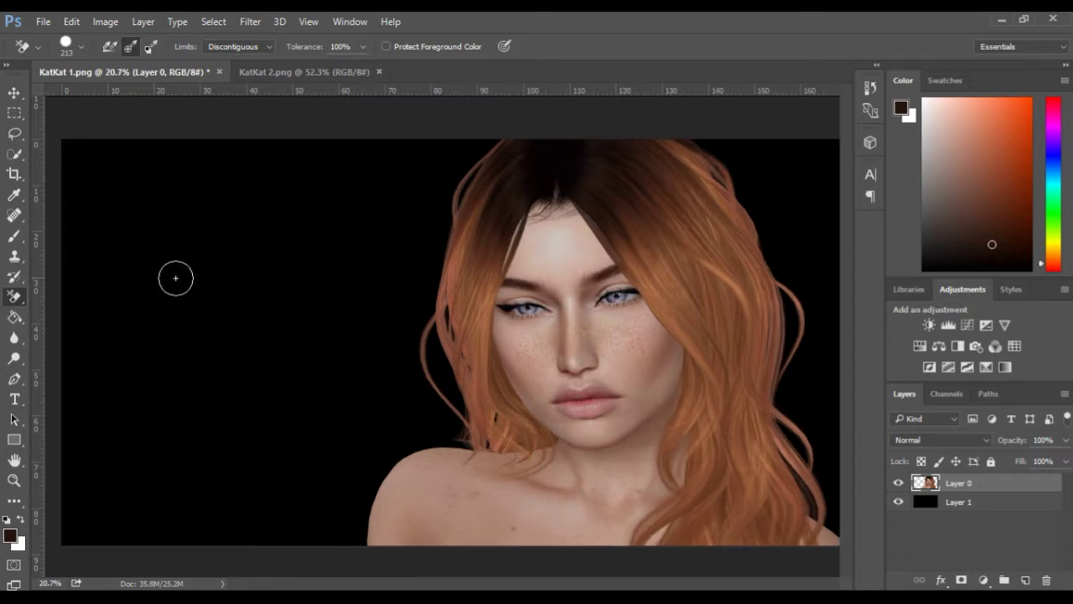
Step: Duplicate the portrait layer, Layer 0
scroll(447, 393, up, 3)
key(space)
mouse_move(613, 393)
mouse_down()
mouse_move(427, 349)
mouse_move(405, 325)
mouse_move(402, 343)
mouse_up()
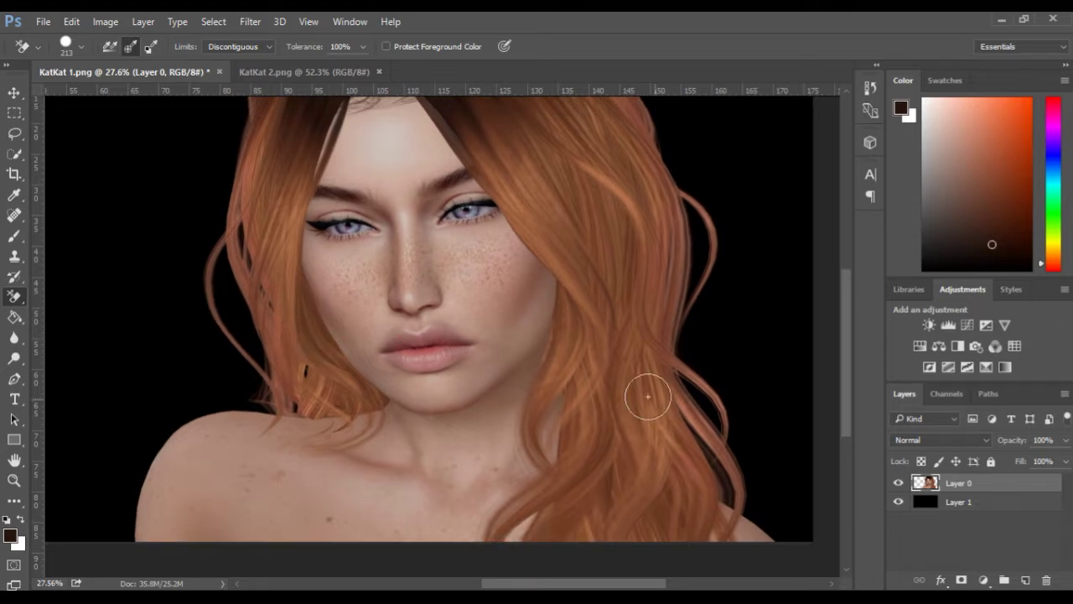
scroll(641, 392, down, 2)
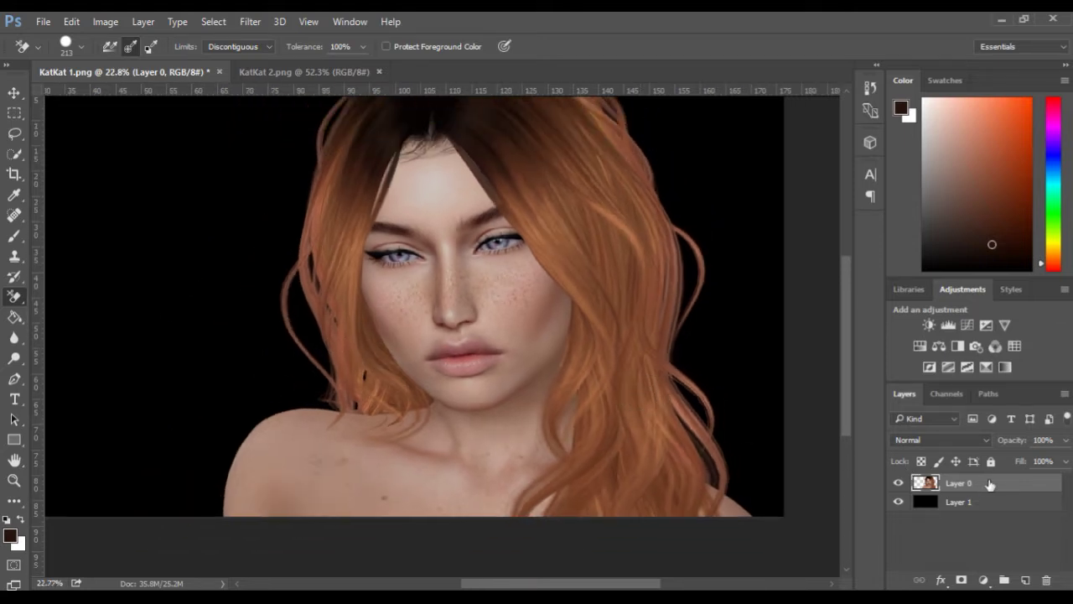
drag(992, 487, 1026, 580)
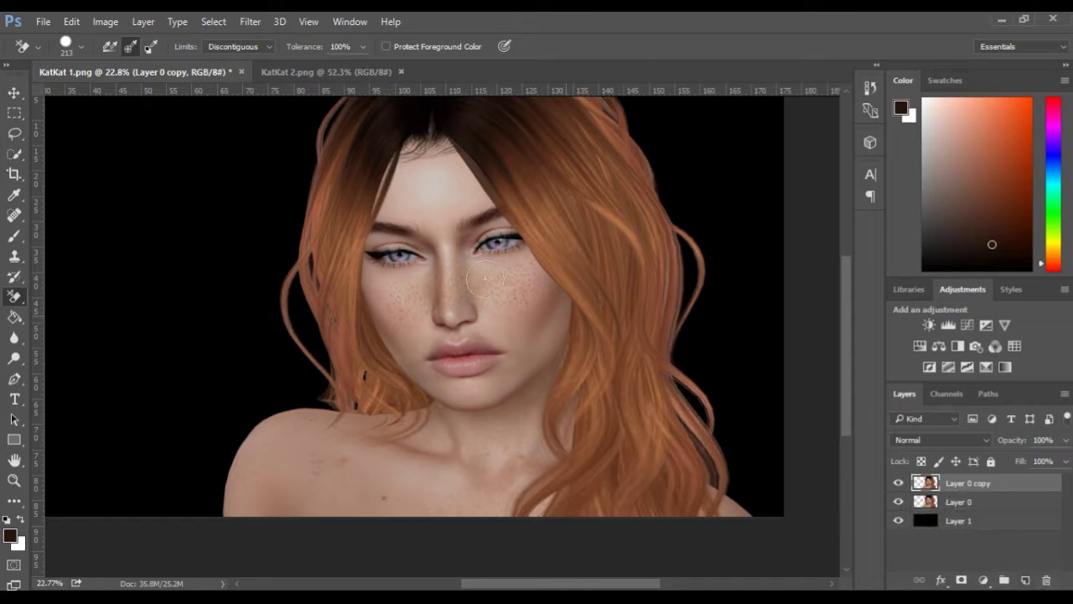
Step: Start a Polygonal Lasso outline where the jaw meets the hair and trace it along the underside of the chin
scroll(330, 238, up, 2)
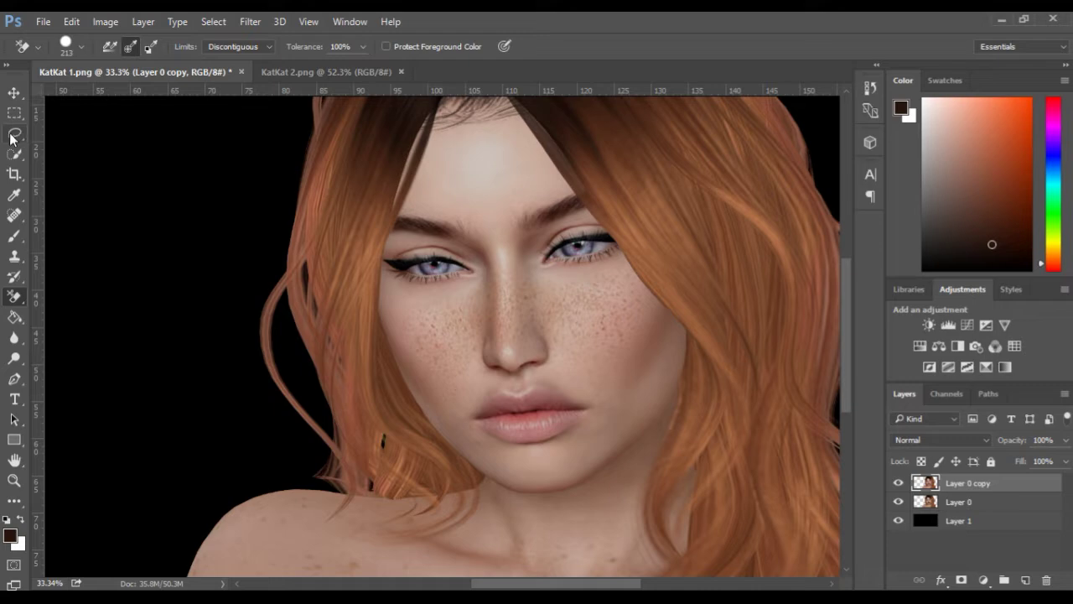
click(12, 136)
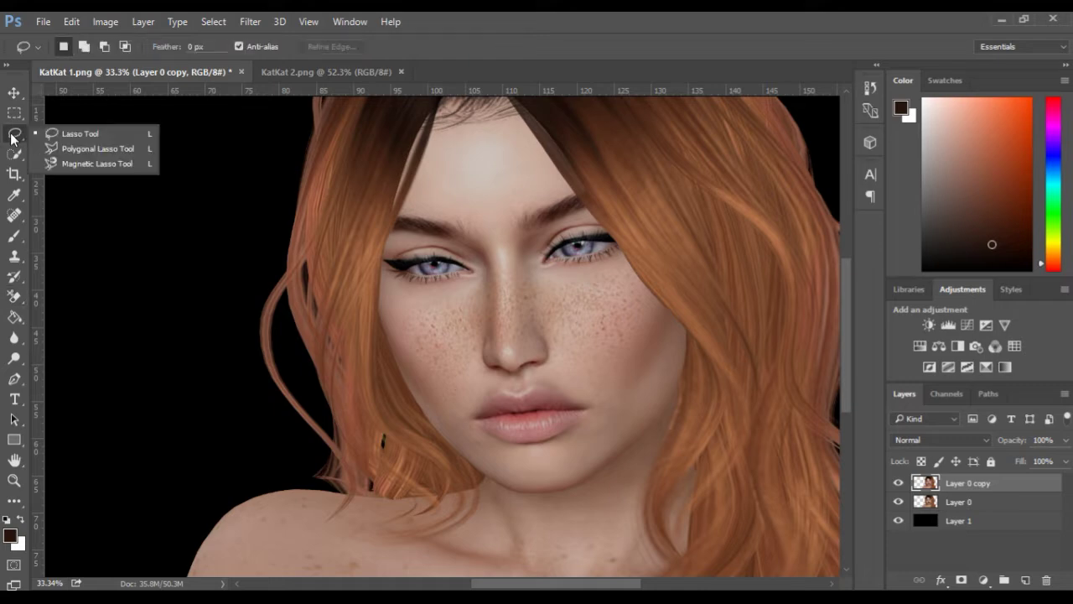
click(95, 150)
scroll(574, 492, up, 6)
key(space)
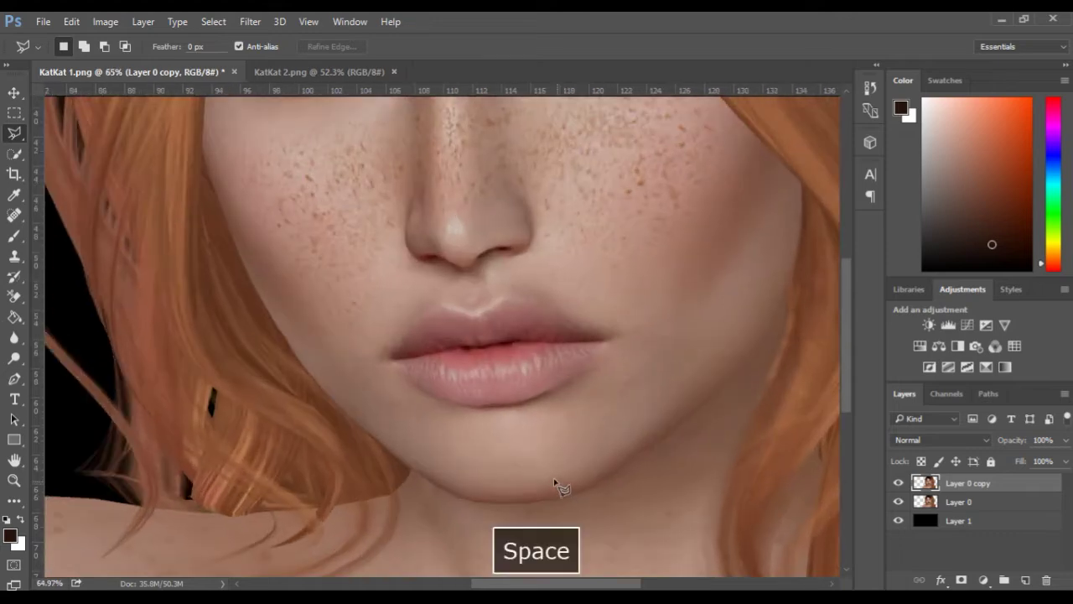
drag(512, 439, 423, 399)
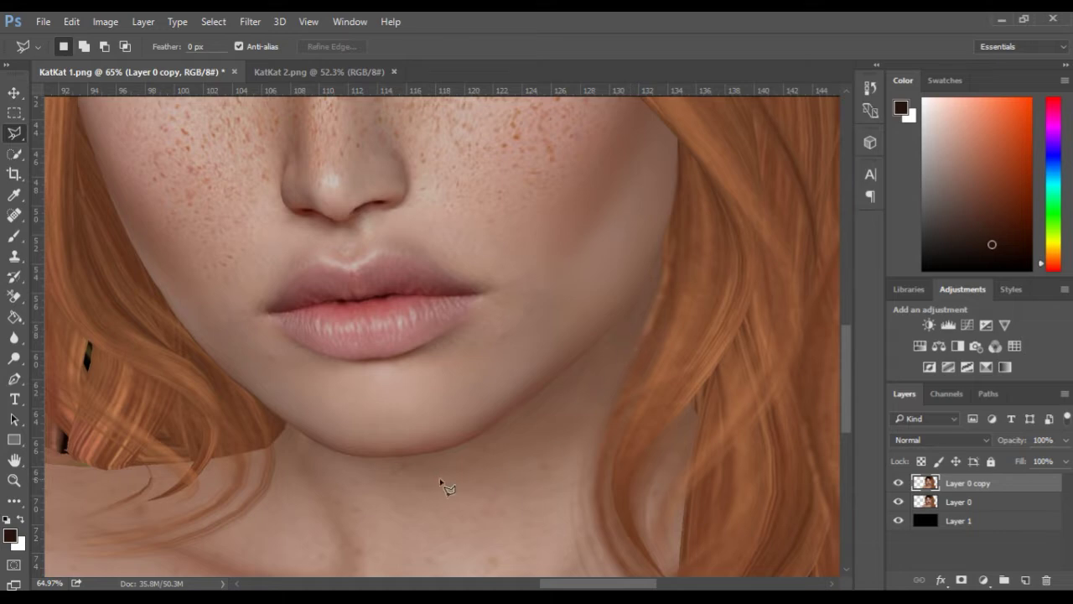
scroll(373, 466, up, 7)
key(space)
drag(374, 333, 427, 218)
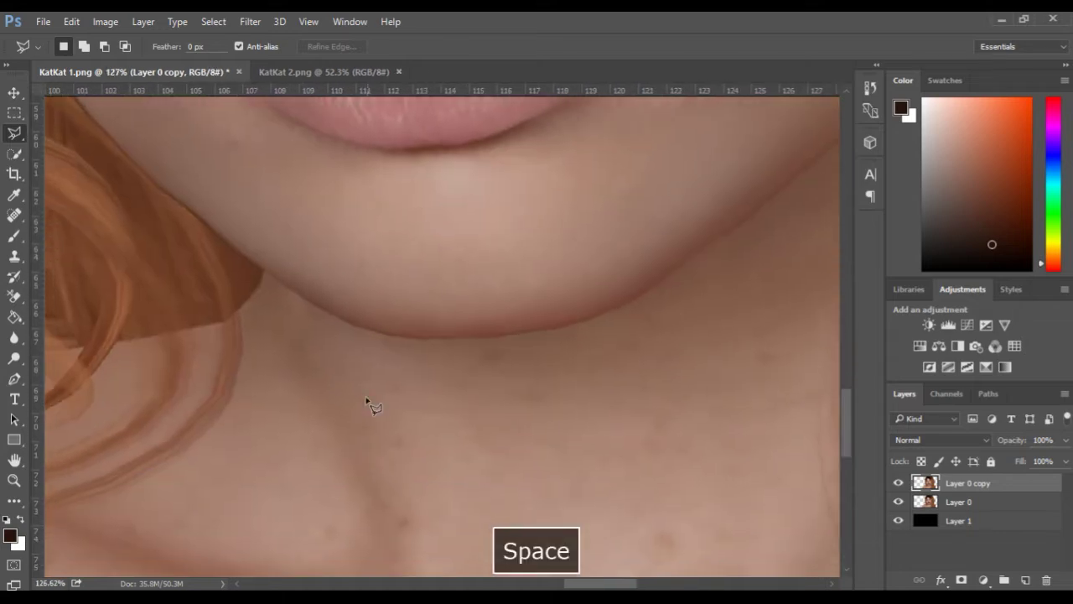
scroll(373, 406, up, 3)
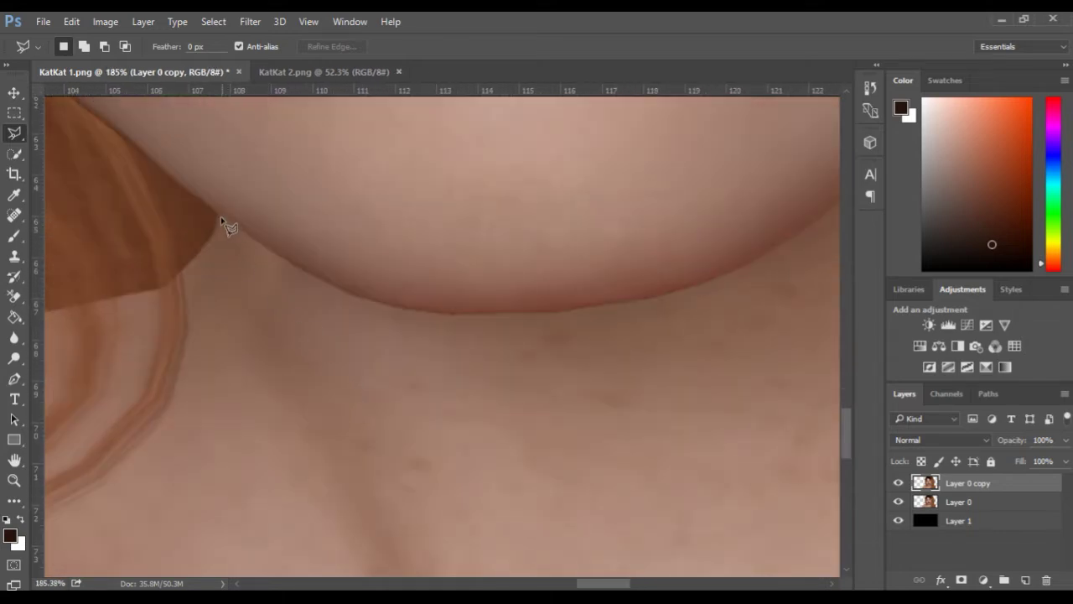
scroll(218, 213, up, 2)
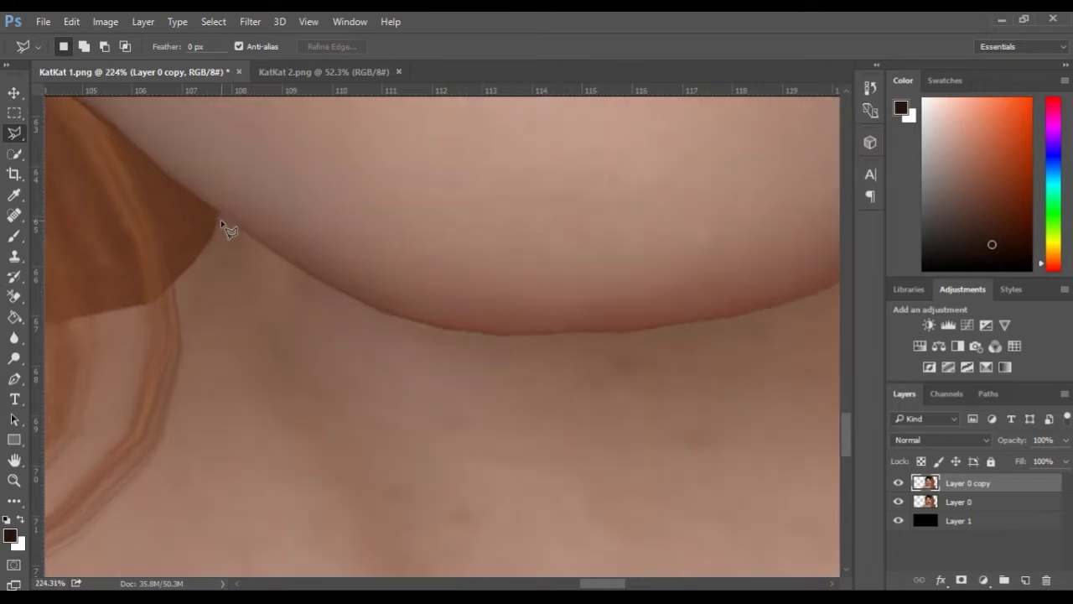
click(218, 213)
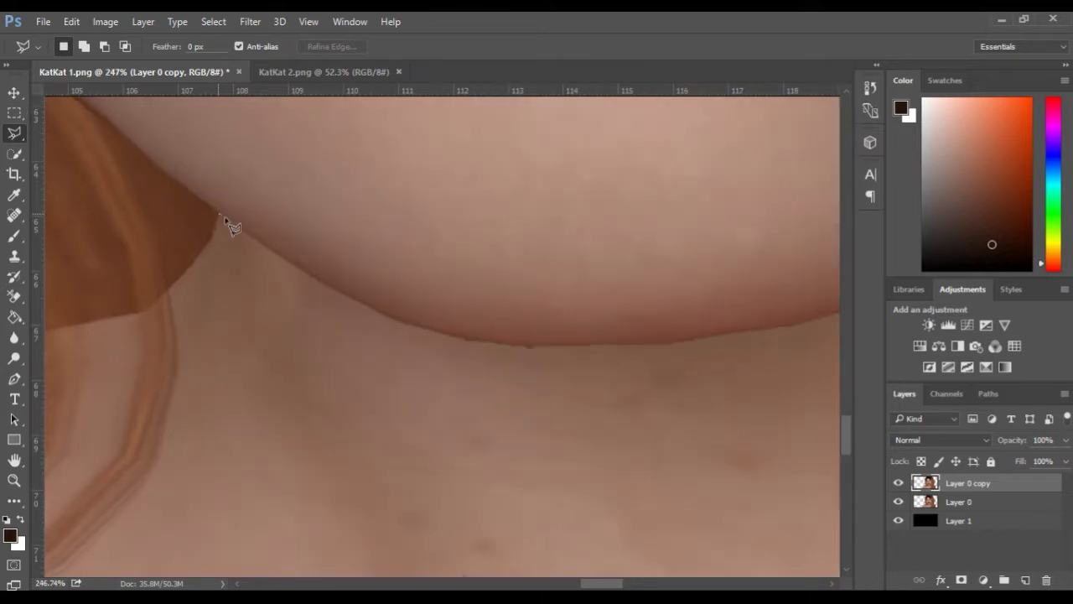
click(244, 232)
click(279, 255)
click(312, 278)
click(350, 299)
click(385, 316)
click(420, 327)
click(457, 337)
click(609, 346)
click(663, 344)
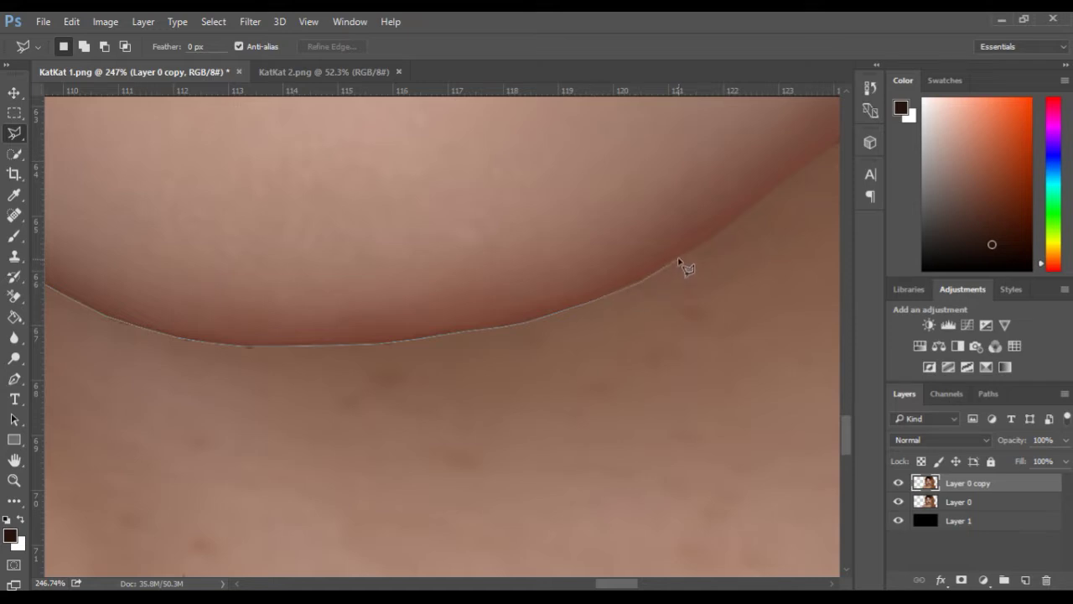
Step: Continue the lasso outline from the chin up along the far jawline towards the hair
click(711, 240)
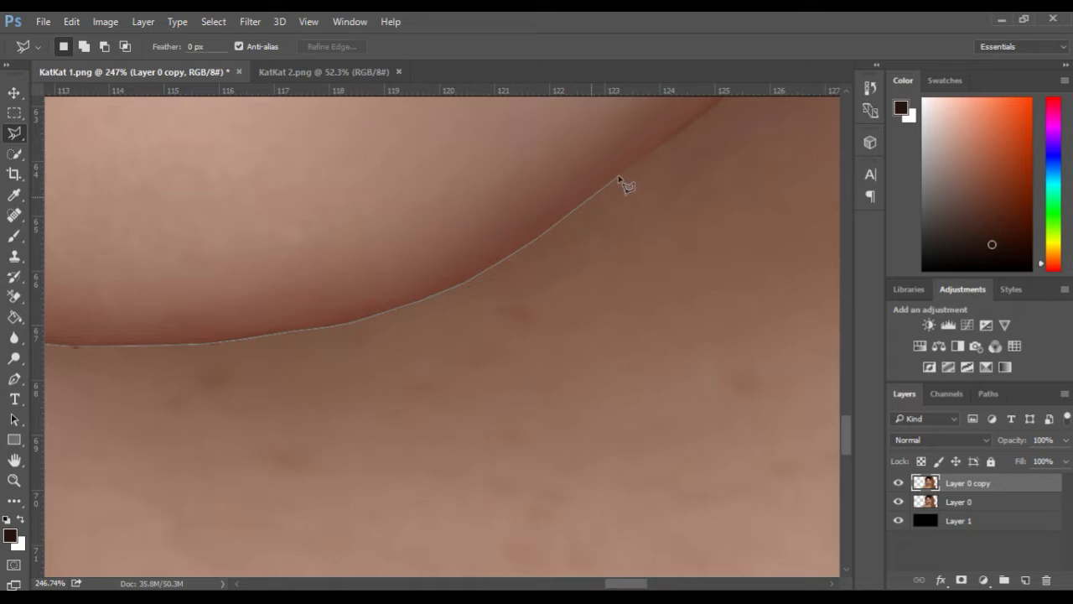
click(682, 130)
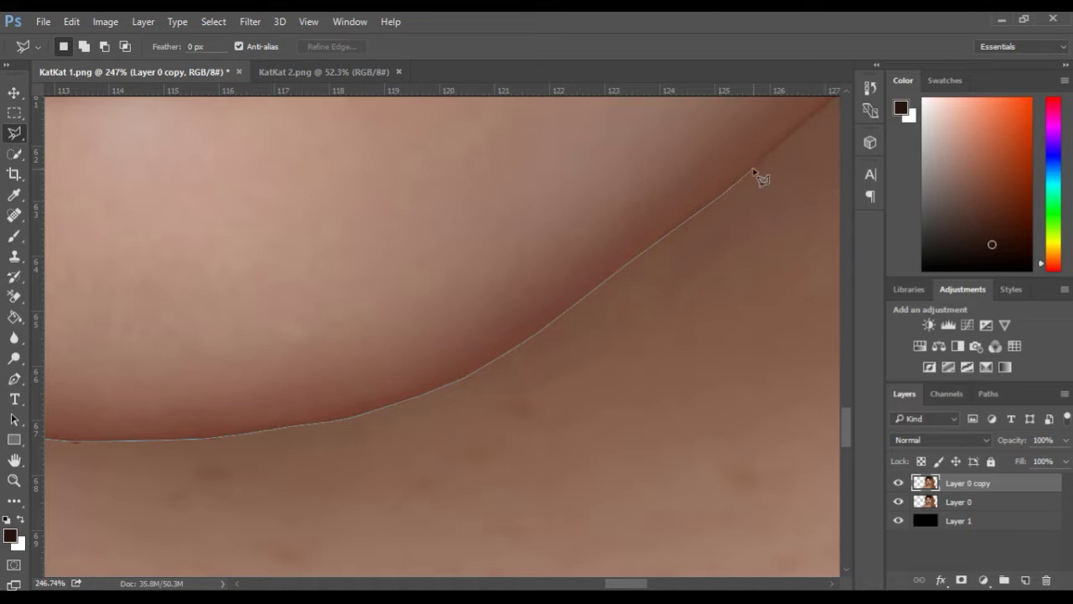
click(780, 145)
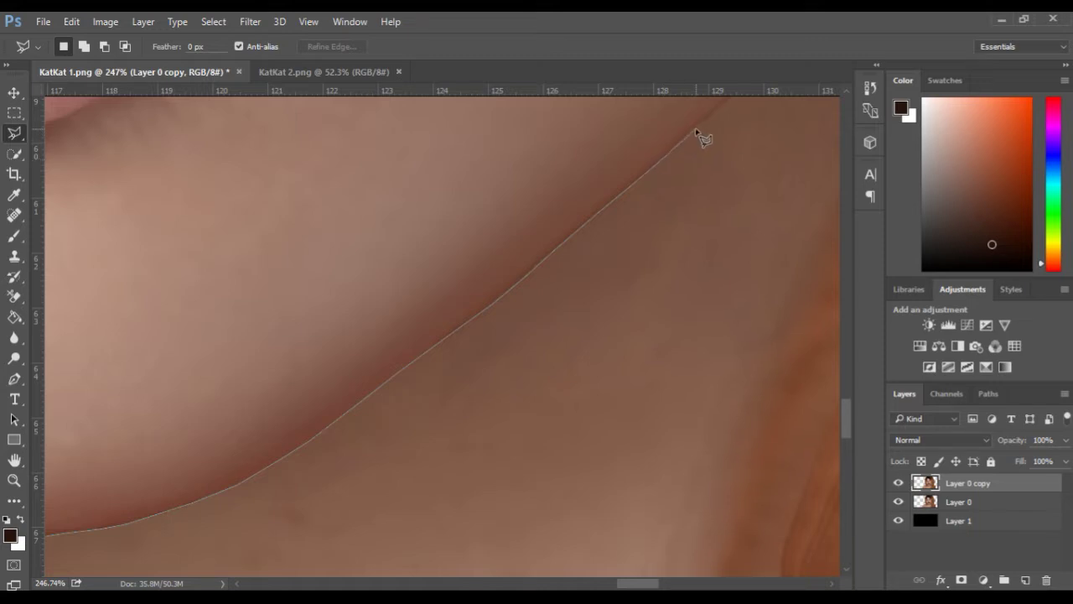
scroll(696, 130, up, 3)
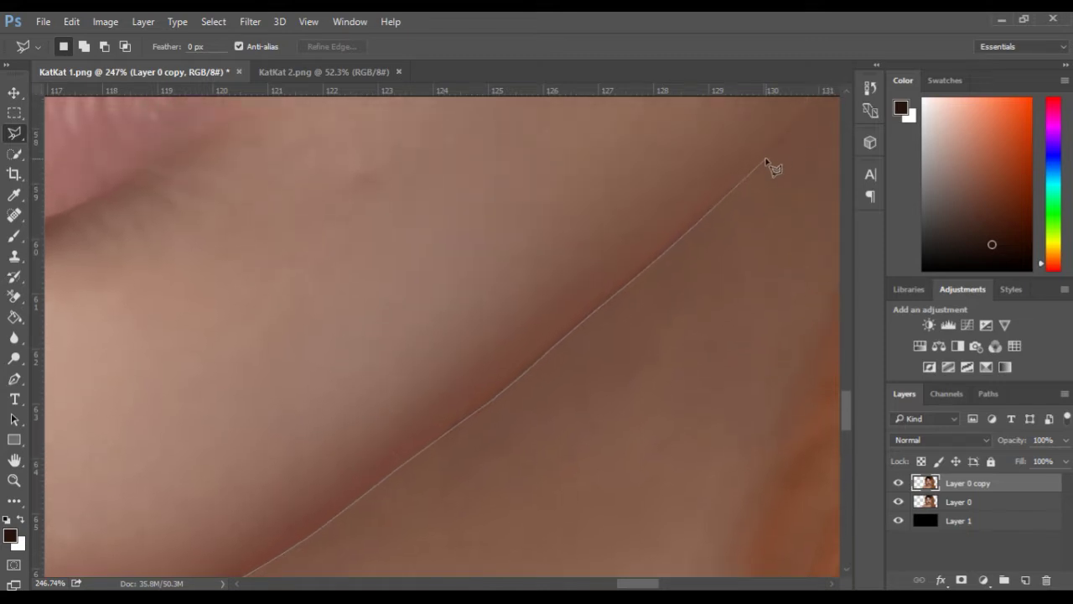
click(815, 102)
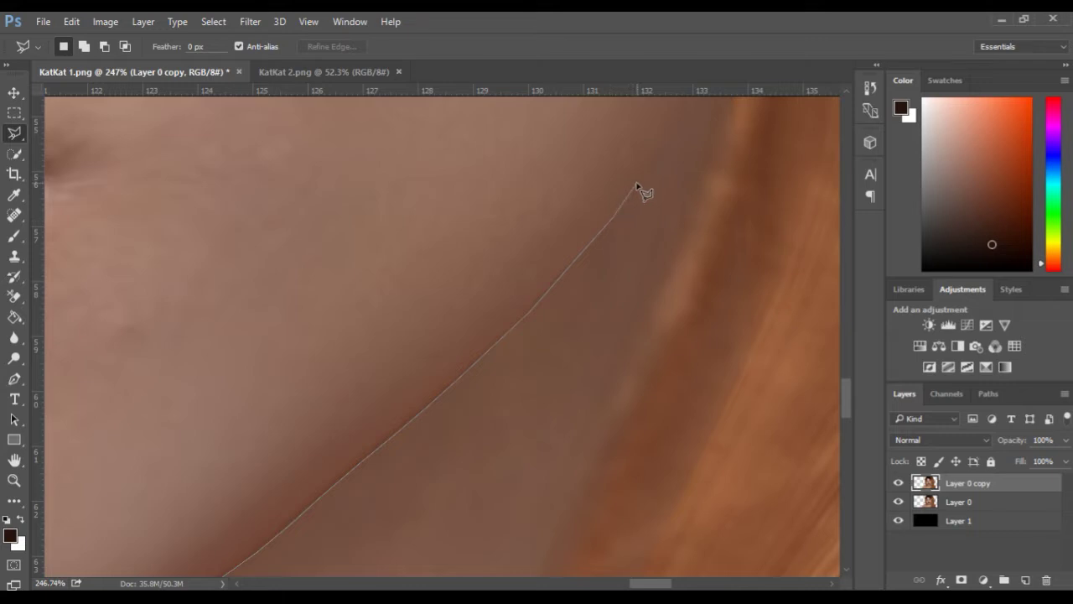
Step: Carry the outline down through the hair, across the lower chest and back up the neck, and close the selection at the chin's starting point
click(726, 131)
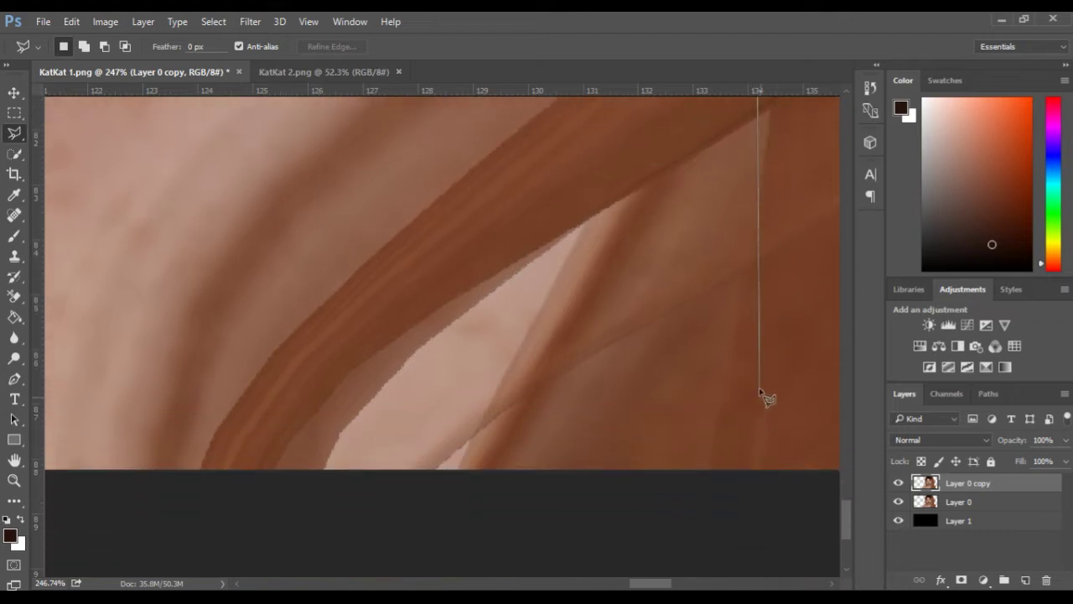
click(759, 390)
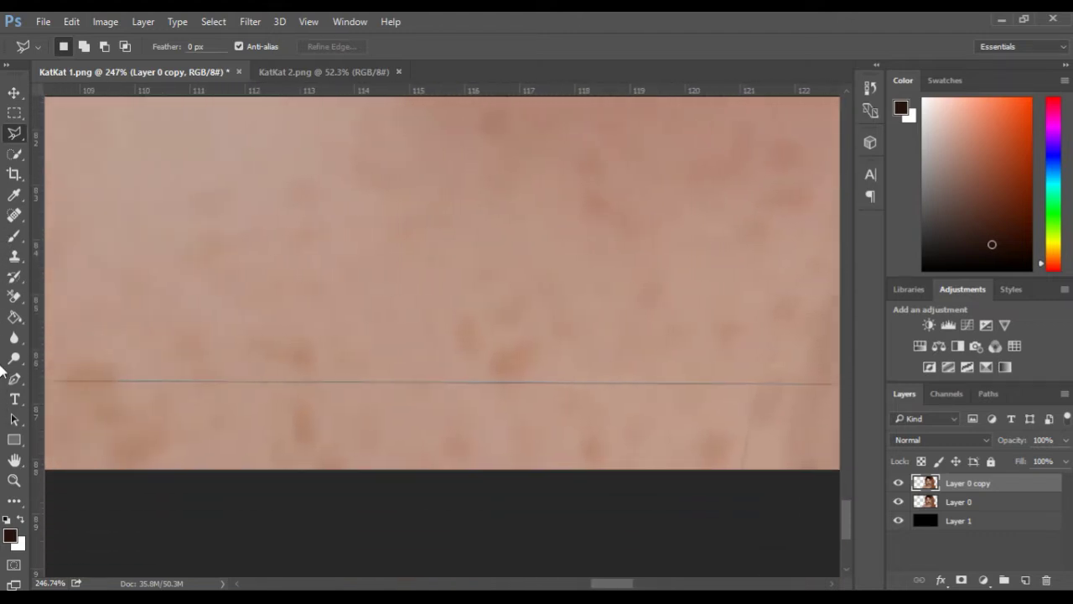
click(175, 392)
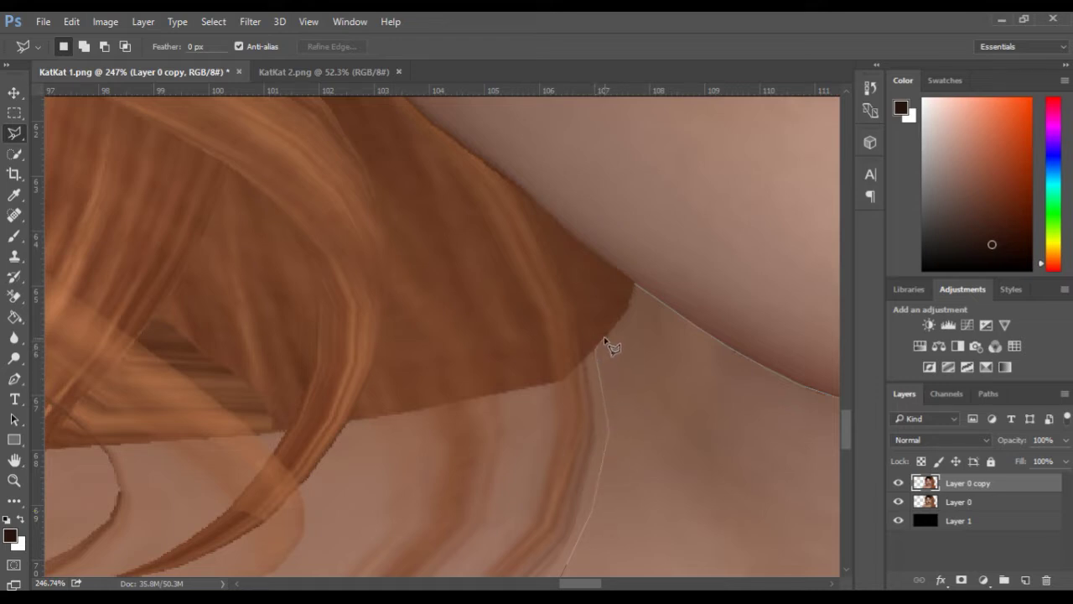
click(635, 287)
scroll(679, 390, down, 10)
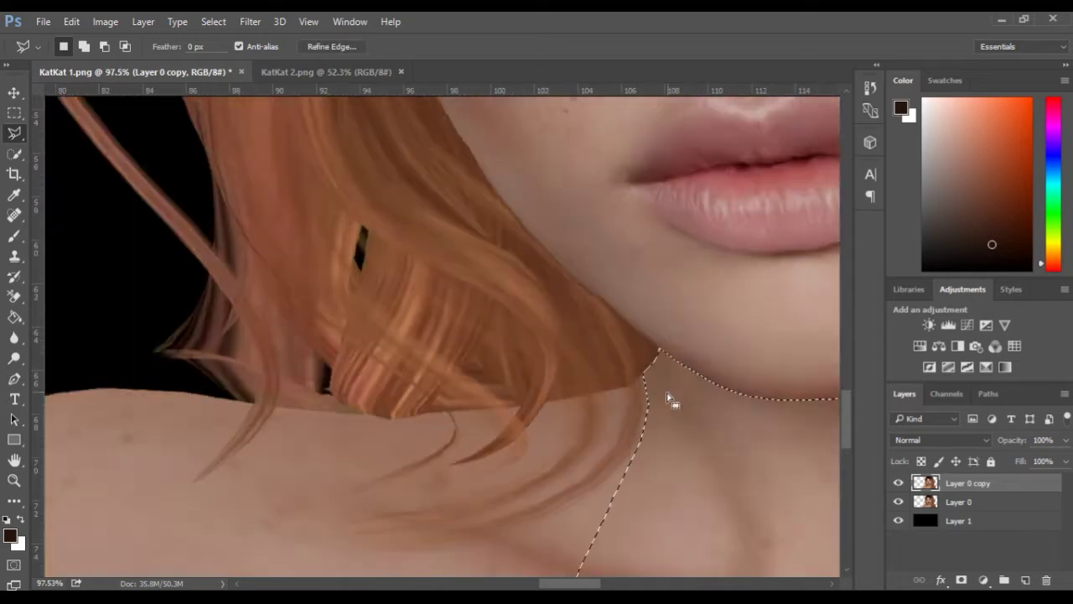
key(space)
drag(754, 343, 408, 306)
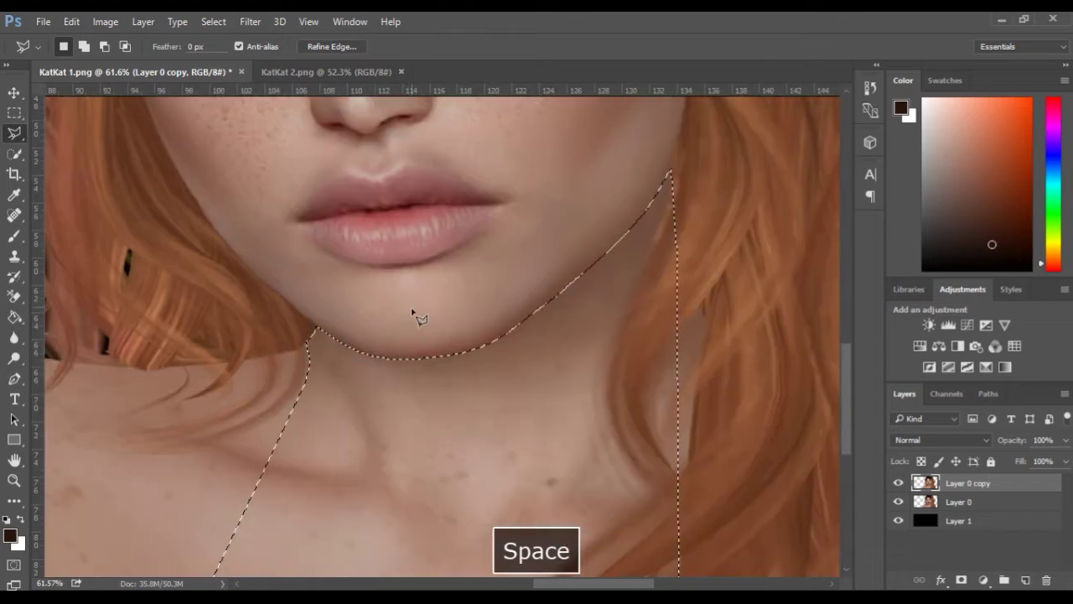
scroll(411, 317, down, 3)
scroll(411, 317, down, 4)
scroll(427, 327, up, 3)
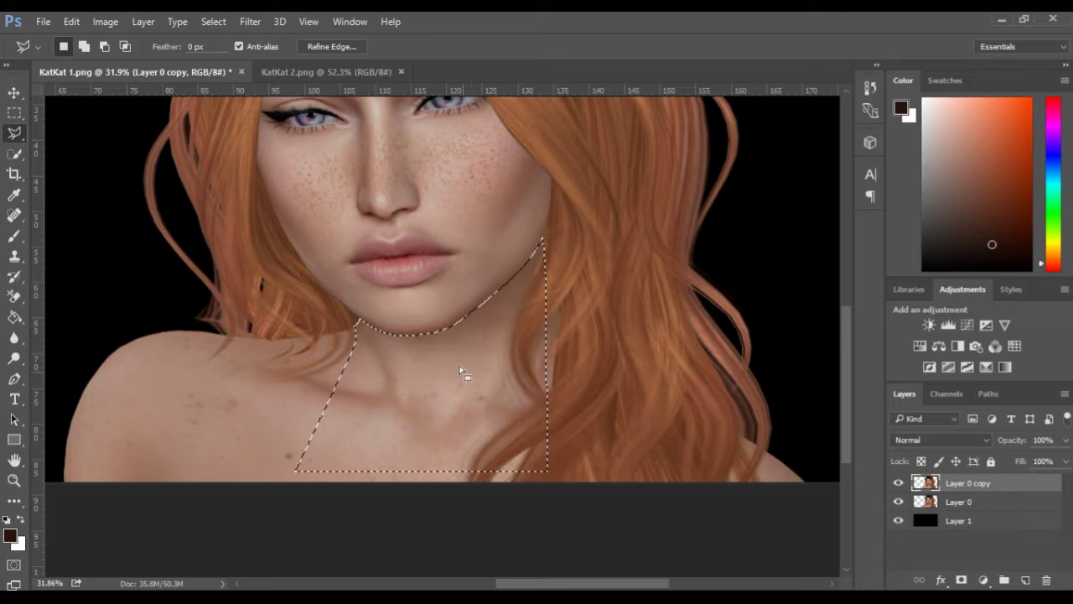
Step: Reset the foreground colour to black and paint soft Brush strokes over the neck and upper chest within the selection
click(18, 236)
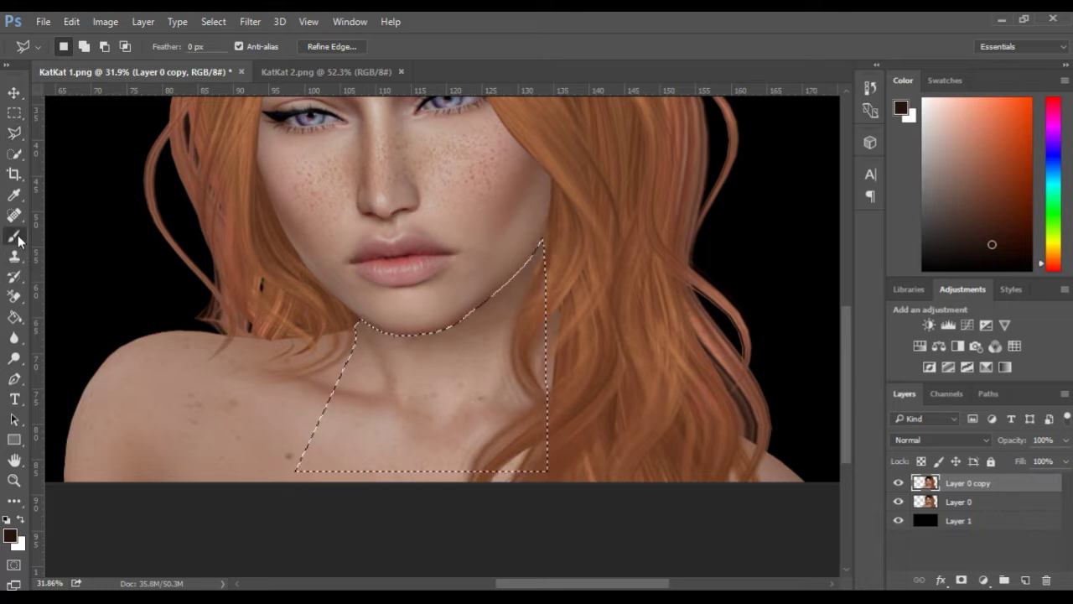
click(7, 519)
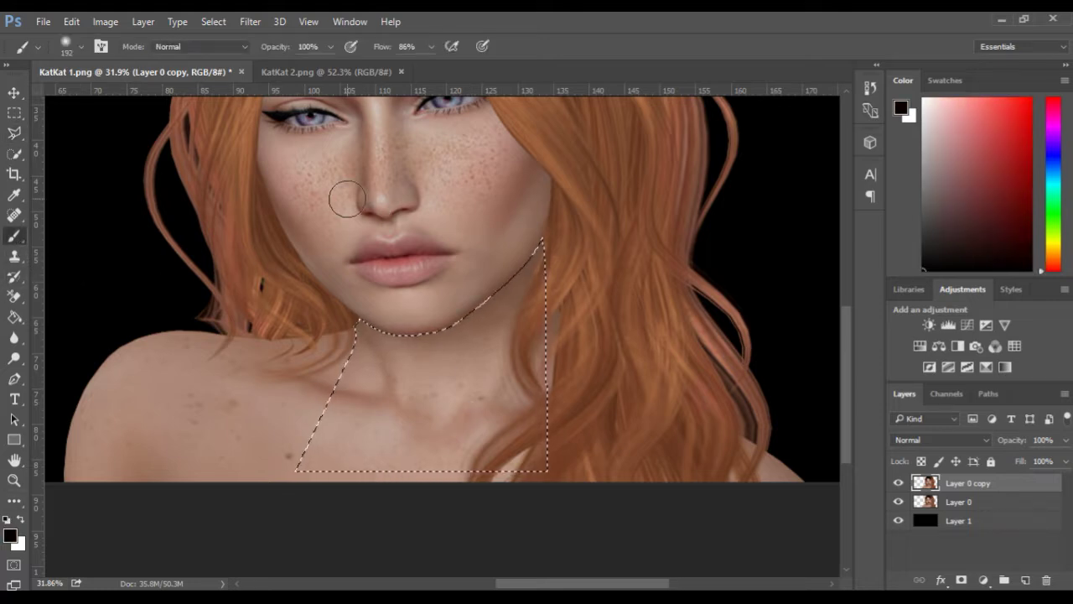
mouse_move(390, 303)
mouse_down()
mouse_move(472, 455)
mouse_move(410, 215)
mouse_move(335, 471)
mouse_up()
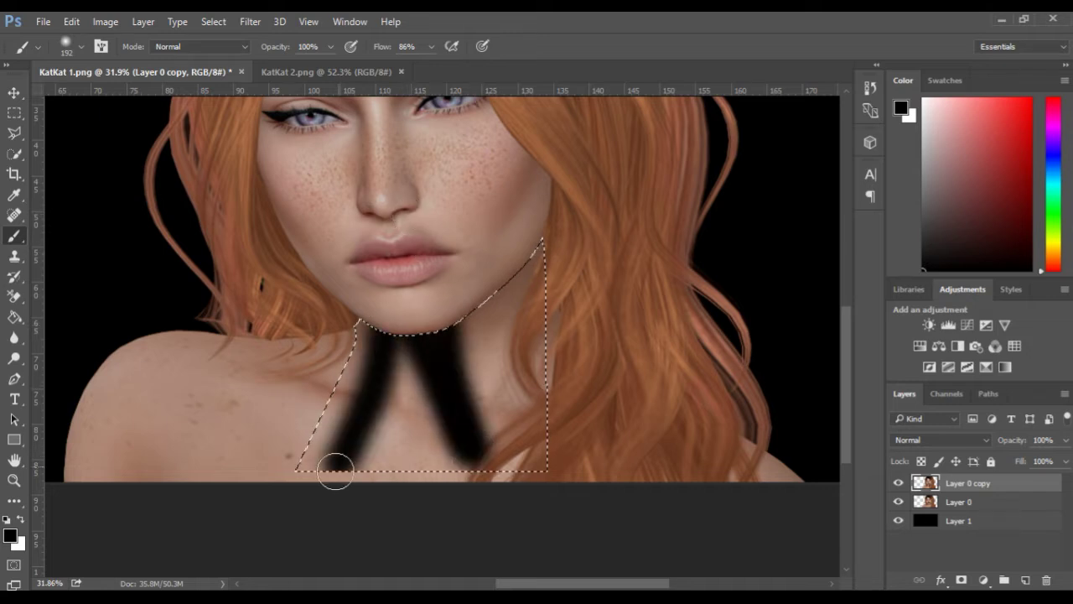
drag(314, 391, 410, 376)
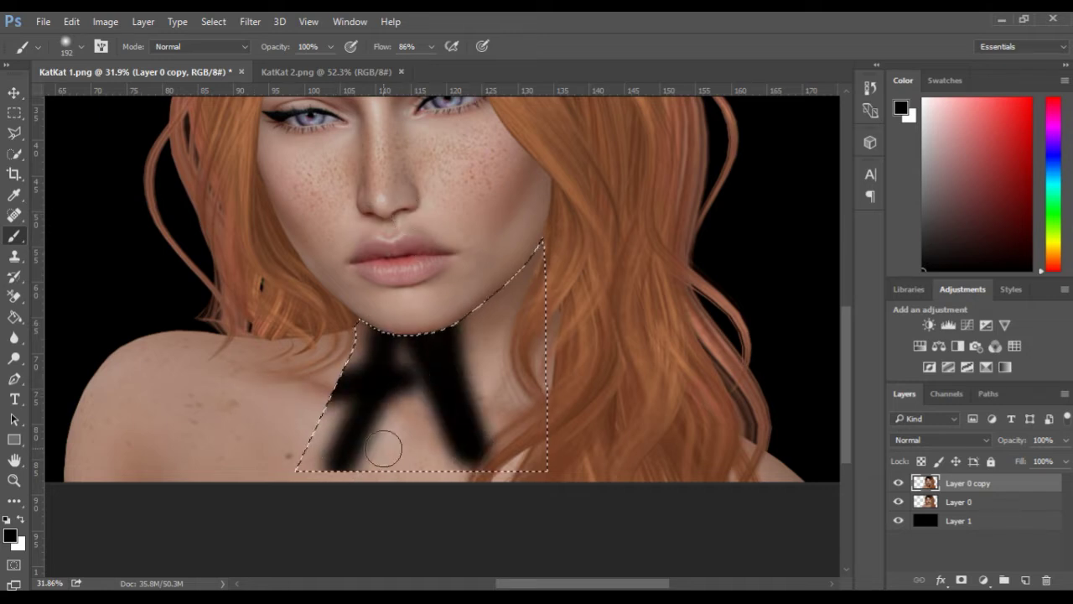
Step: Delete the test Brush strokes from the history, going back to the Polygonal Lasso selection
click(870, 88)
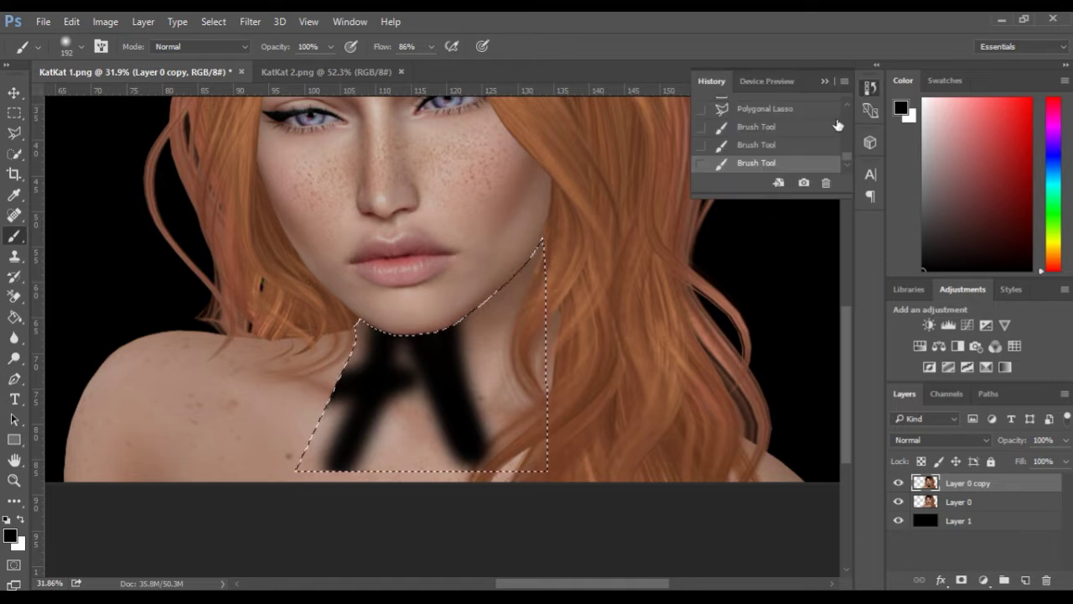
click(797, 127)
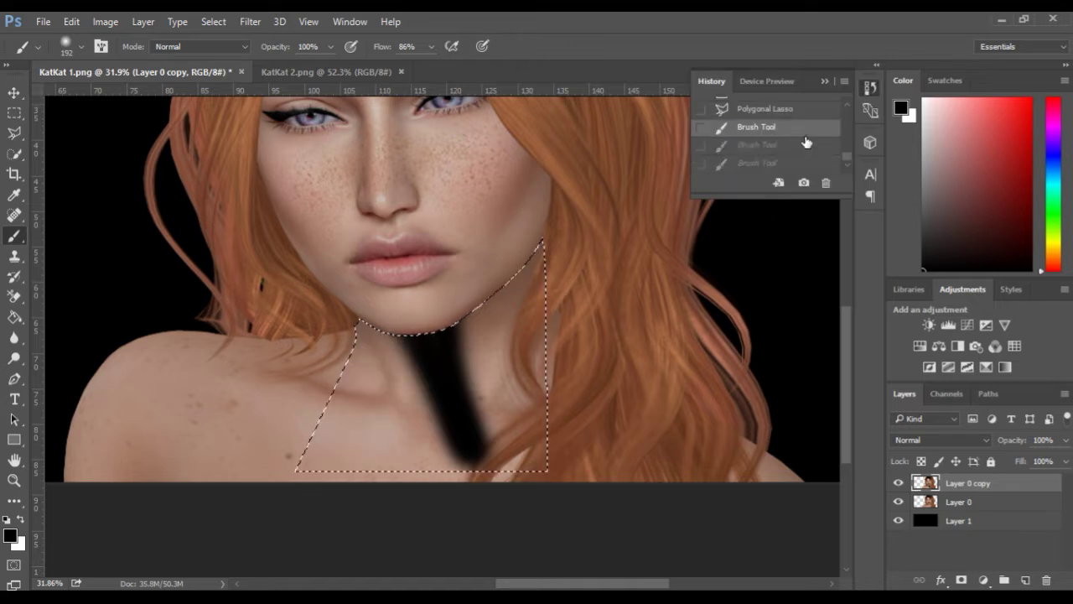
click(825, 183)
click(458, 245)
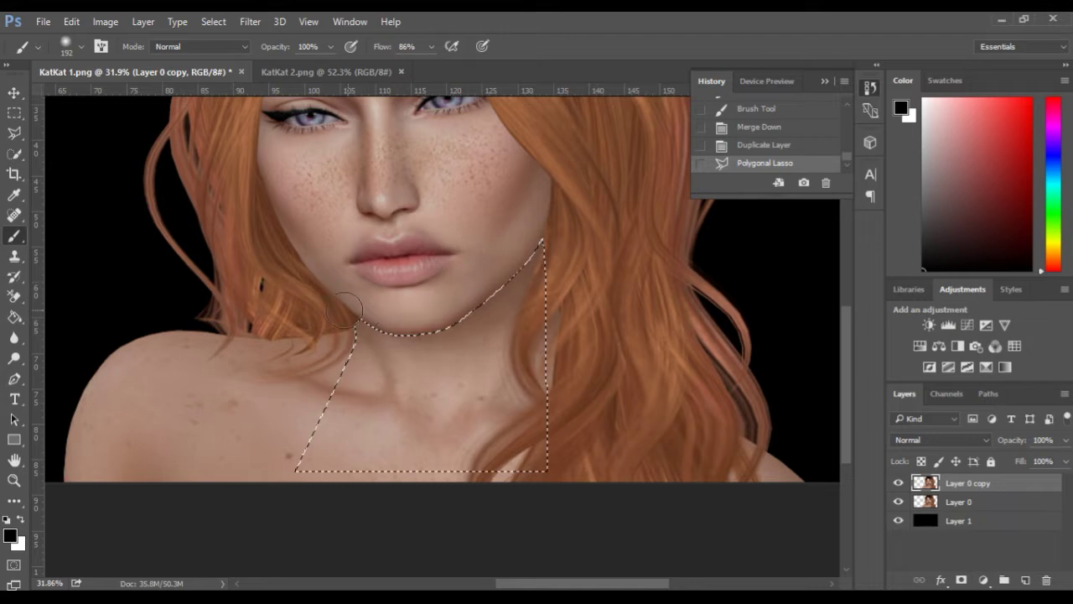
Step: Lower the Brush opacity to 25% and enlarge its soft tip to about 385 px
scroll(468, 317, up, 3)
scroll(468, 317, up, 2)
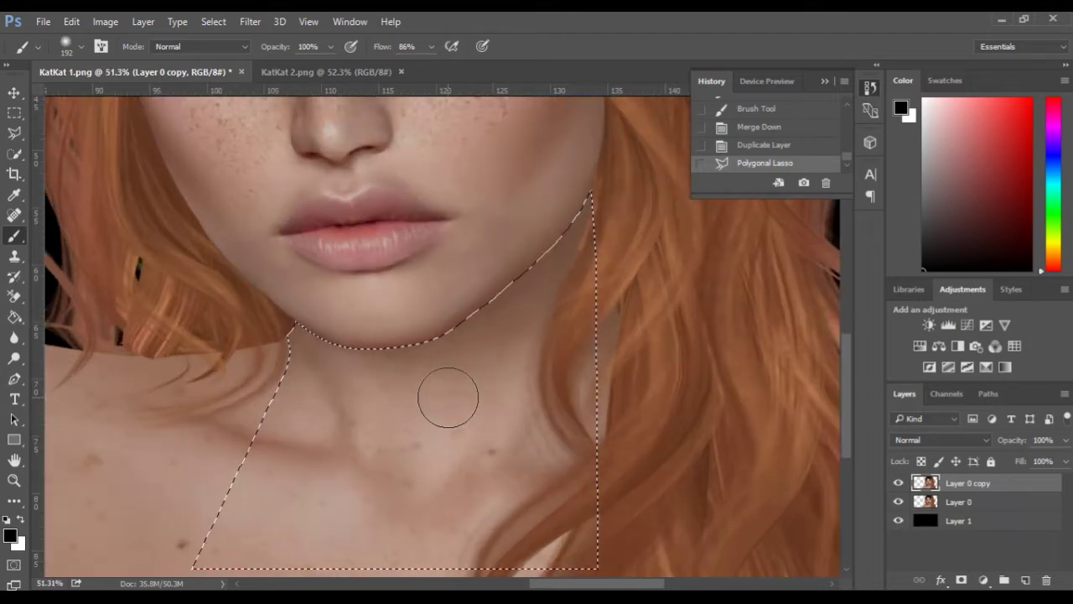
scroll(432, 394, down, 2)
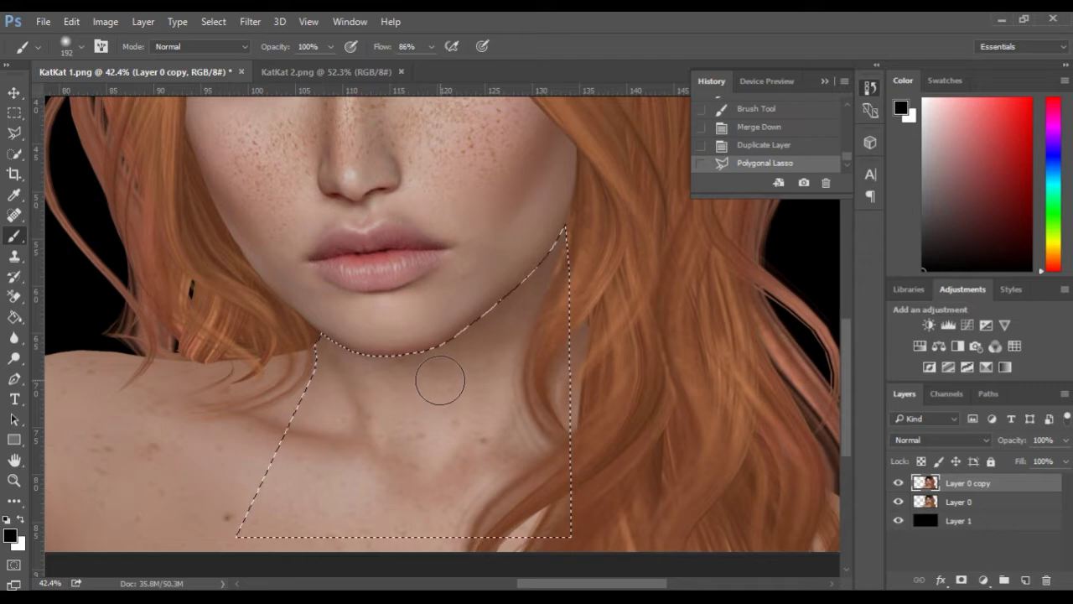
scroll(440, 380, down, 2)
key(space)
drag(423, 273, 398, 336)
scroll(417, 396, up, 2)
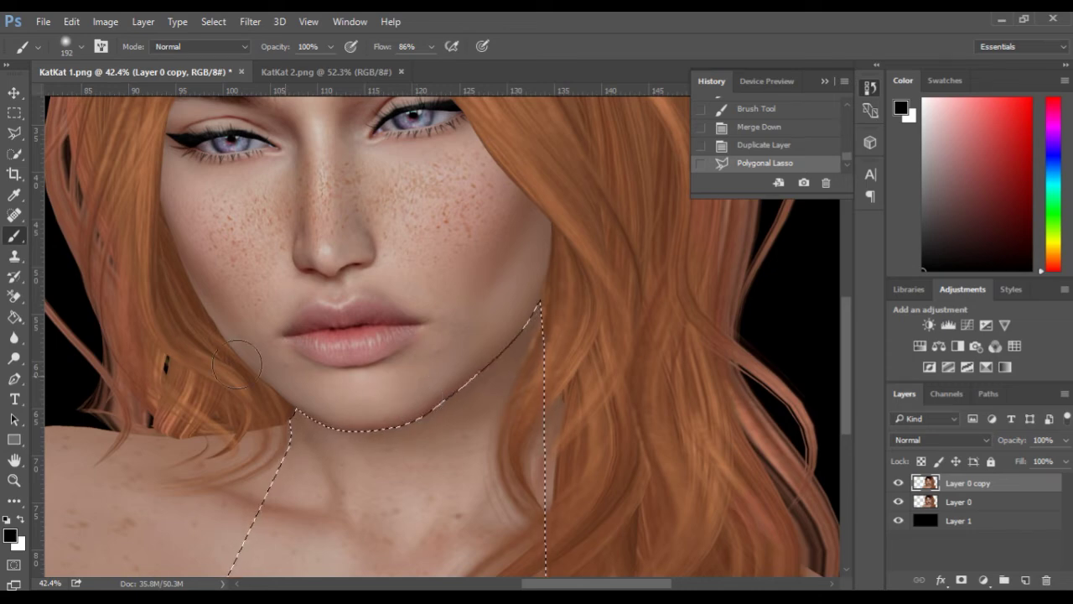
drag(367, 370, 385, 368)
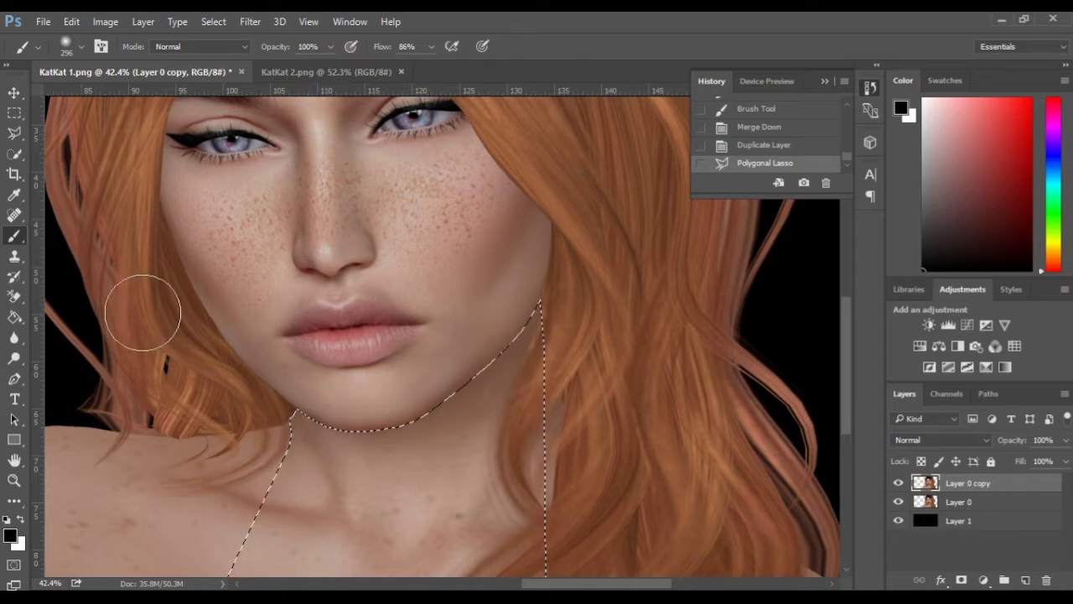
drag(303, 402, 318, 400)
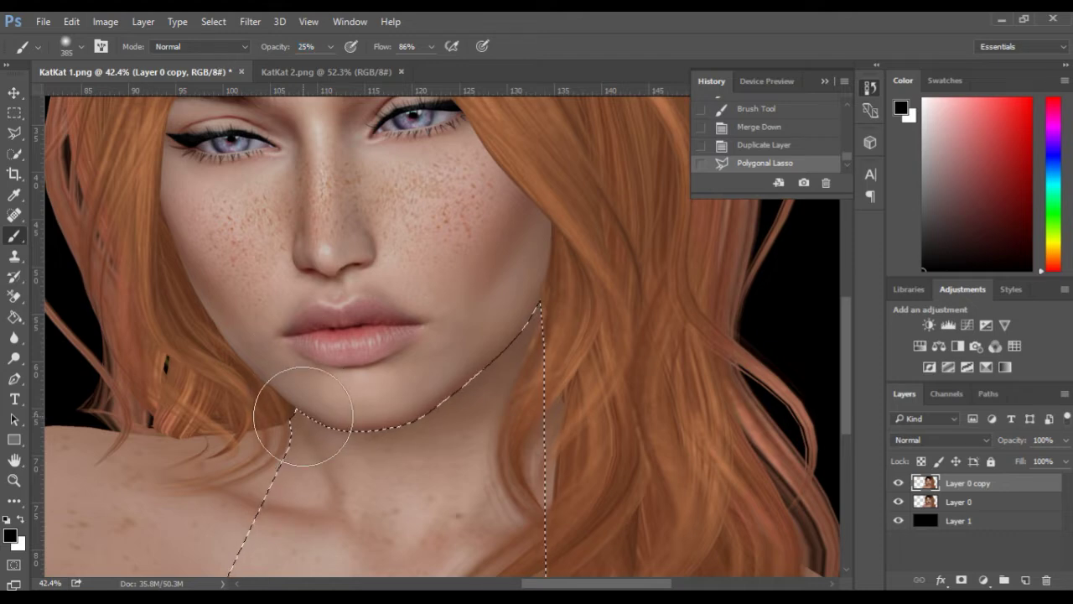
Step: Try a soft black shadow stroke inside the selection along the underside of the jawline
mouse_move(303, 417)
mouse_down()
mouse_move(314, 446)
mouse_move(342, 449)
mouse_move(398, 424)
mouse_move(515, 289)
mouse_up()
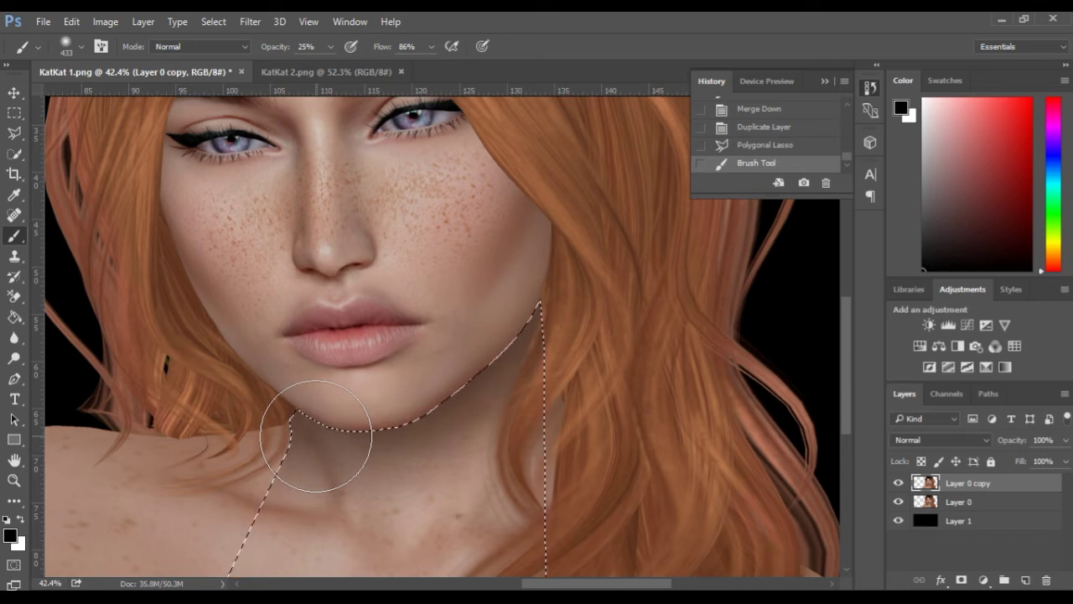
key(ctrl+z)
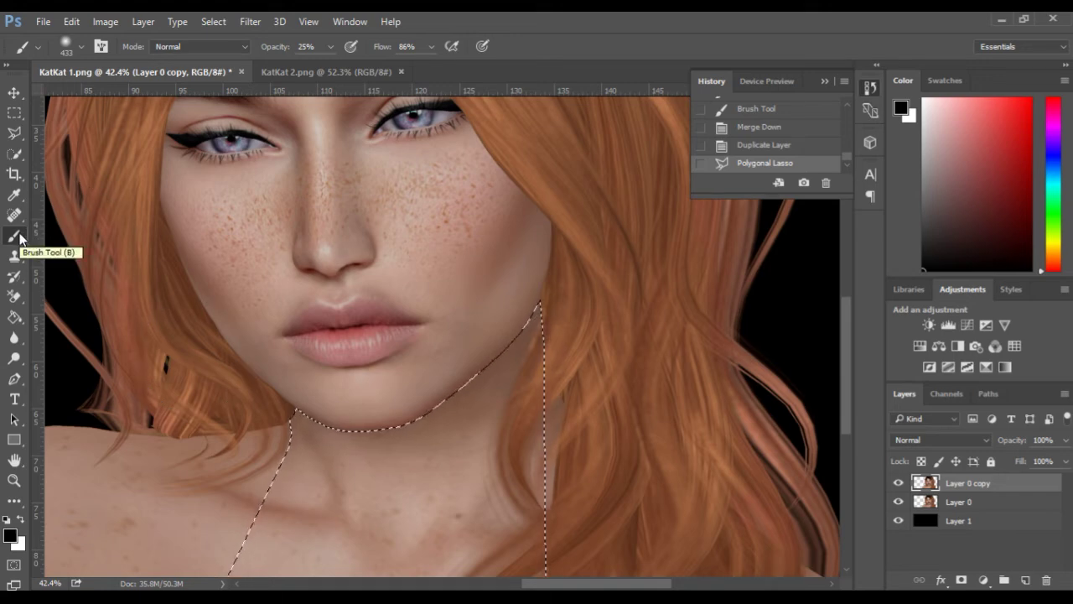
alt+right_click(422, 318)
mouse_move(422, 318)
mouse_down()
mouse_move(445, 316)
mouse_move(421, 316)
mouse_up()
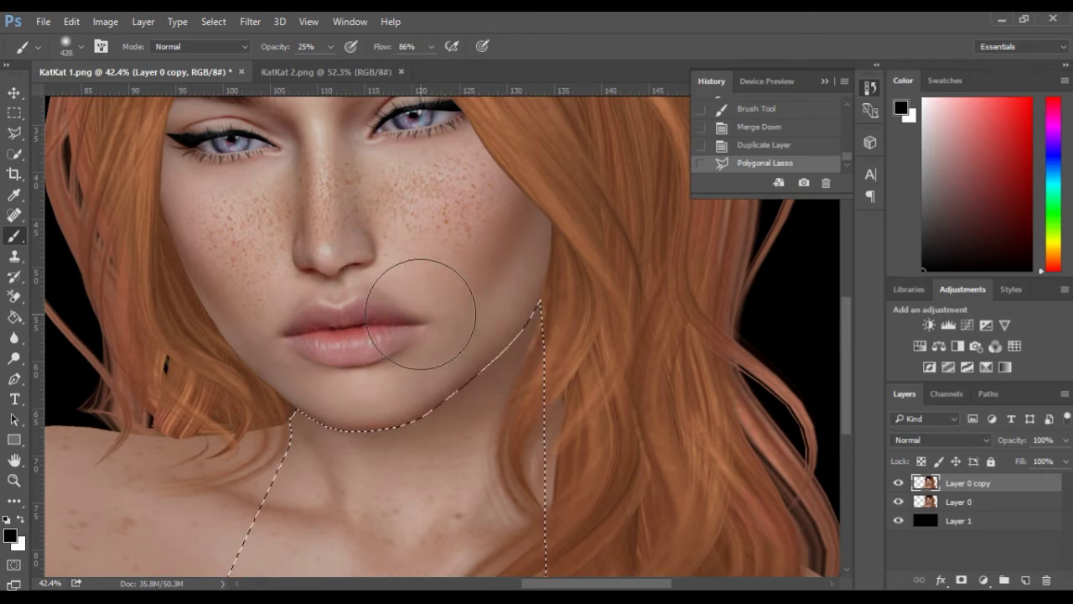
alt+right_click(421, 314)
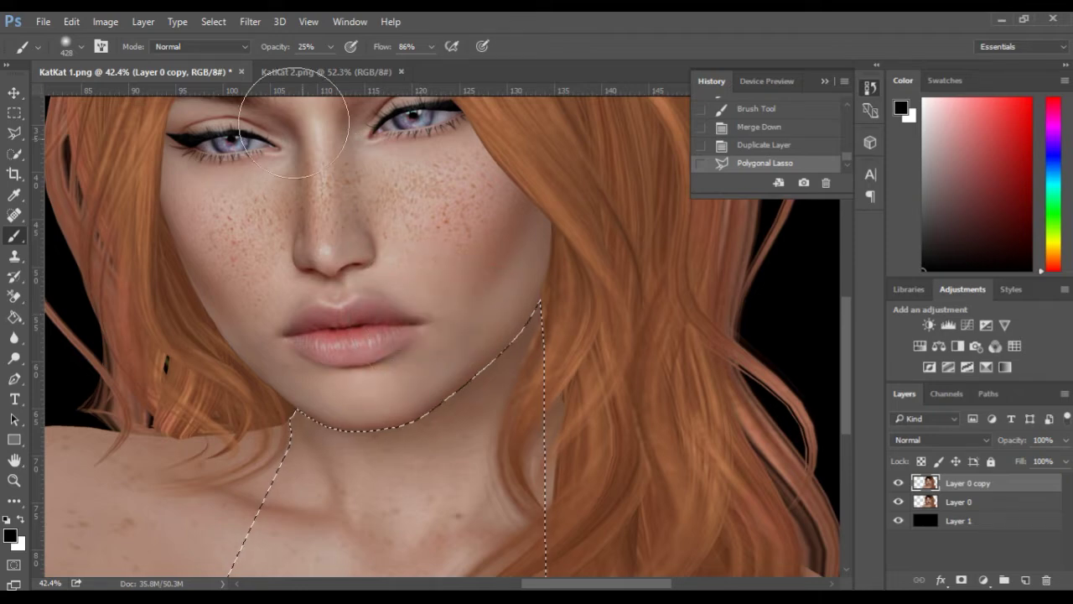
Step: Enlarge the brush to 489 px and paint a broad, faint shadow under the chin and along the jawline
alt+right_click(316, 437)
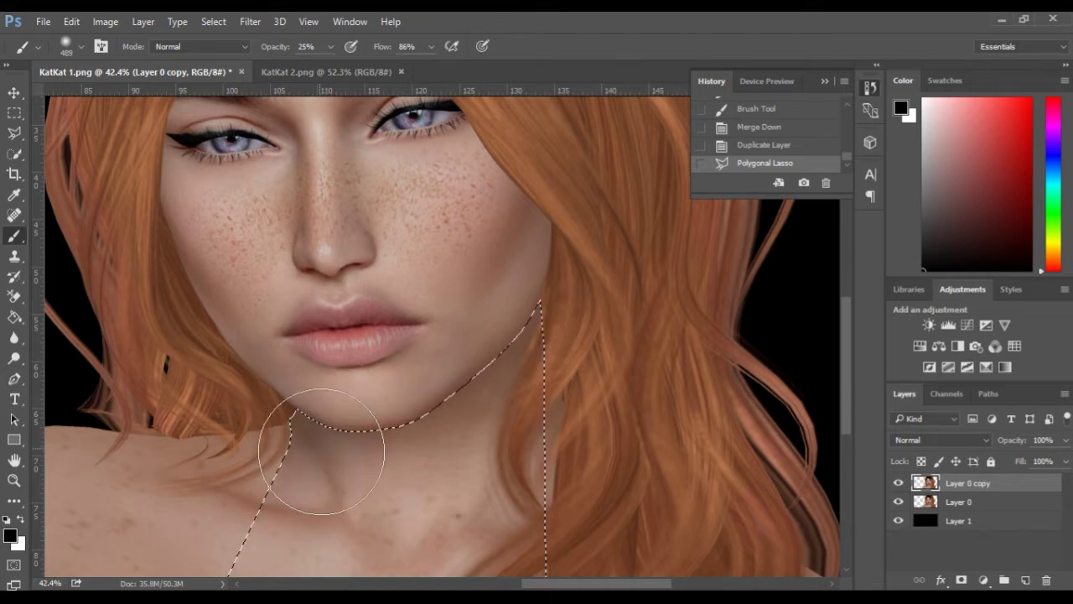
mouse_move(332, 457)
mouse_down()
mouse_move(416, 437)
mouse_move(474, 371)
mouse_move(525, 283)
mouse_up()
scroll(487, 312, down, 4)
scroll(439, 383, down, 4)
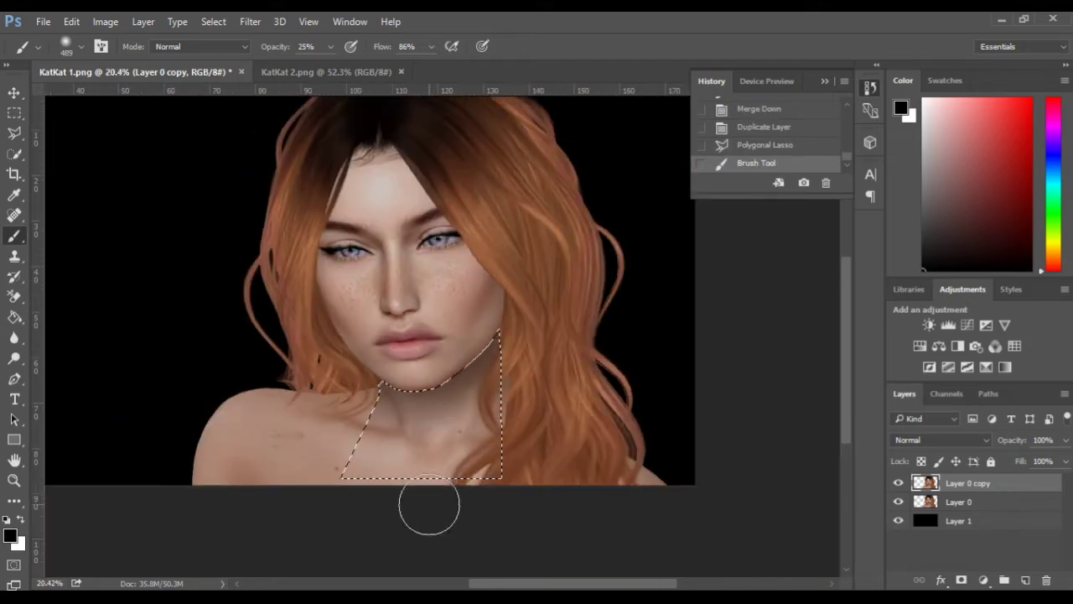
Step: Reduce the brush to about 300 px and paint a second shadow stroke beneath the jawline to deepen it
scroll(454, 404, up, 5)
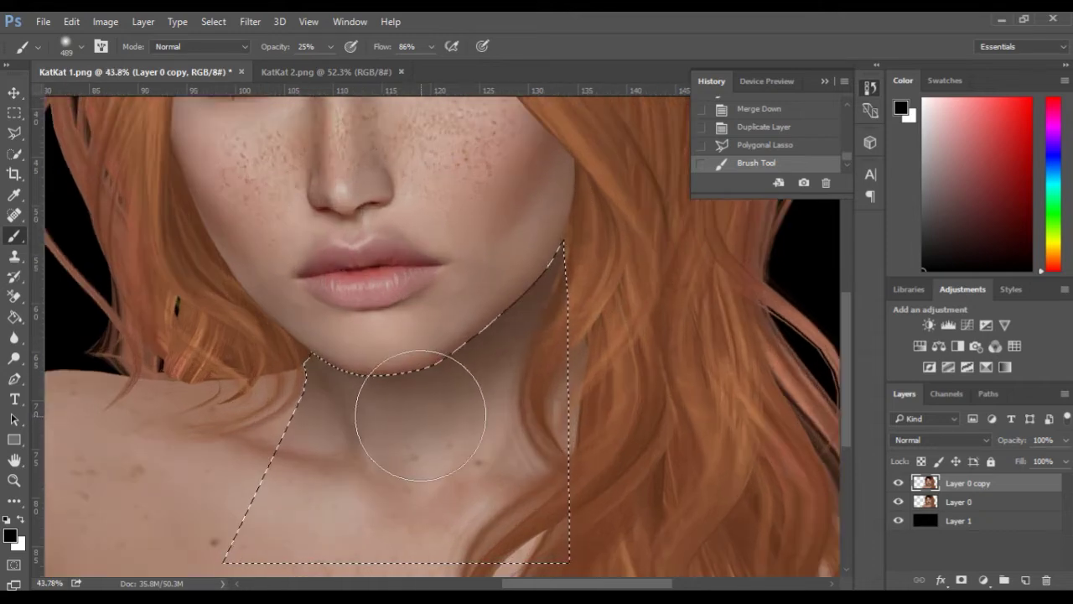
scroll(406, 408, up, 3)
drag(402, 342, 369, 348)
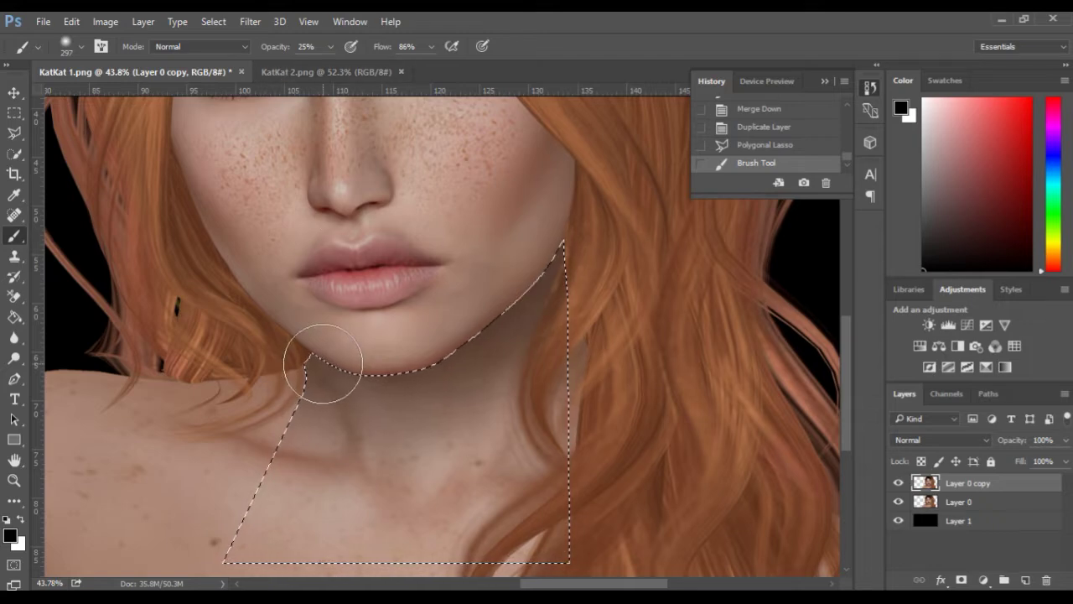
mouse_move(323, 366)
mouse_down()
mouse_move(409, 380)
mouse_move(494, 292)
mouse_move(529, 220)
mouse_up()
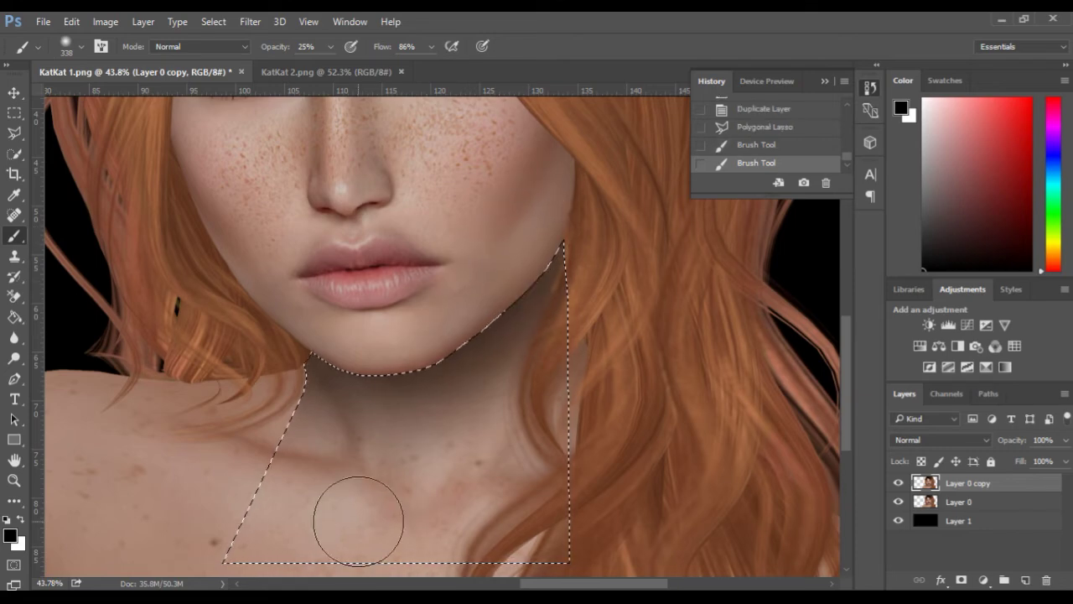
Step: Darken the neck right along the jaw edge with a third, narrower Brush stroke inside the selection
scroll(358, 521, down, 2)
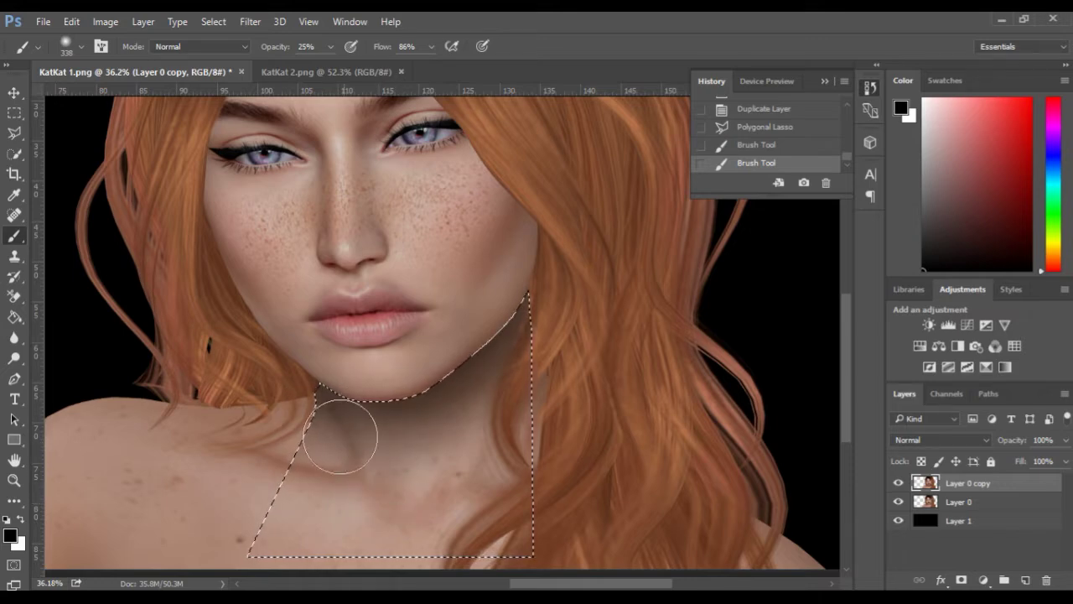
scroll(299, 498, down, 2)
scroll(293, 497, up, 2)
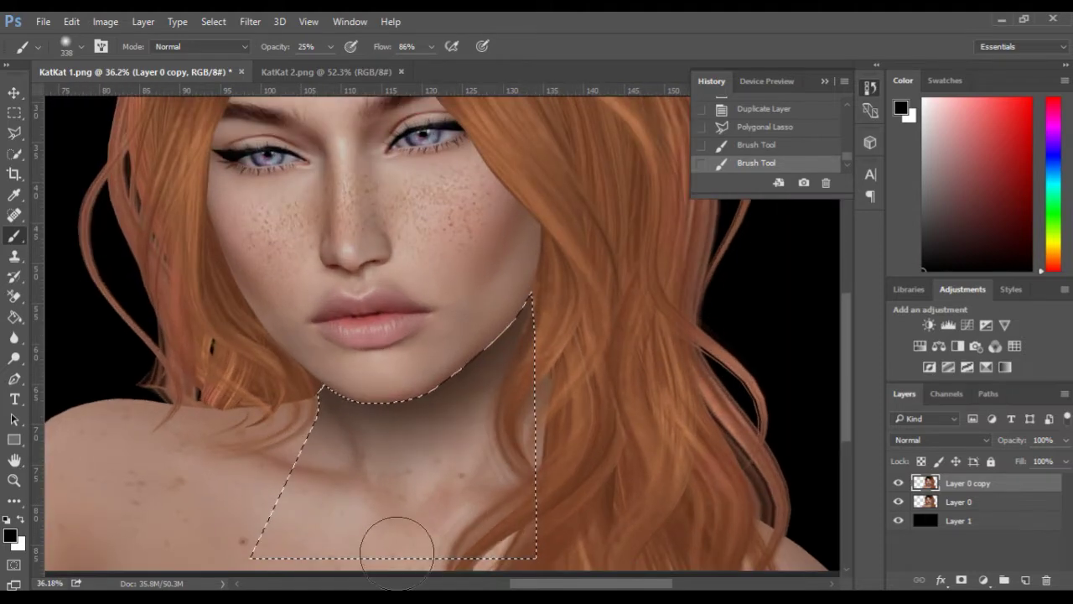
scroll(395, 466, down, 2)
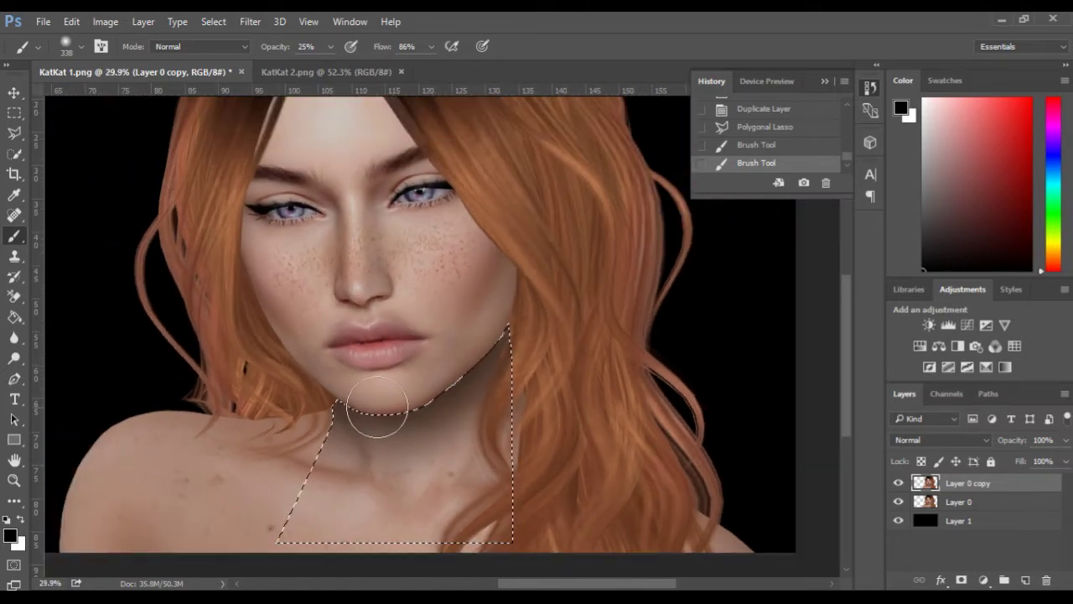
scroll(377, 409, up, 3)
mouse_move(370, 392)
mouse_down()
mouse_move(333, 401)
mouse_move(424, 404)
mouse_move(531, 293)
mouse_up()
scroll(270, 511, down, 2)
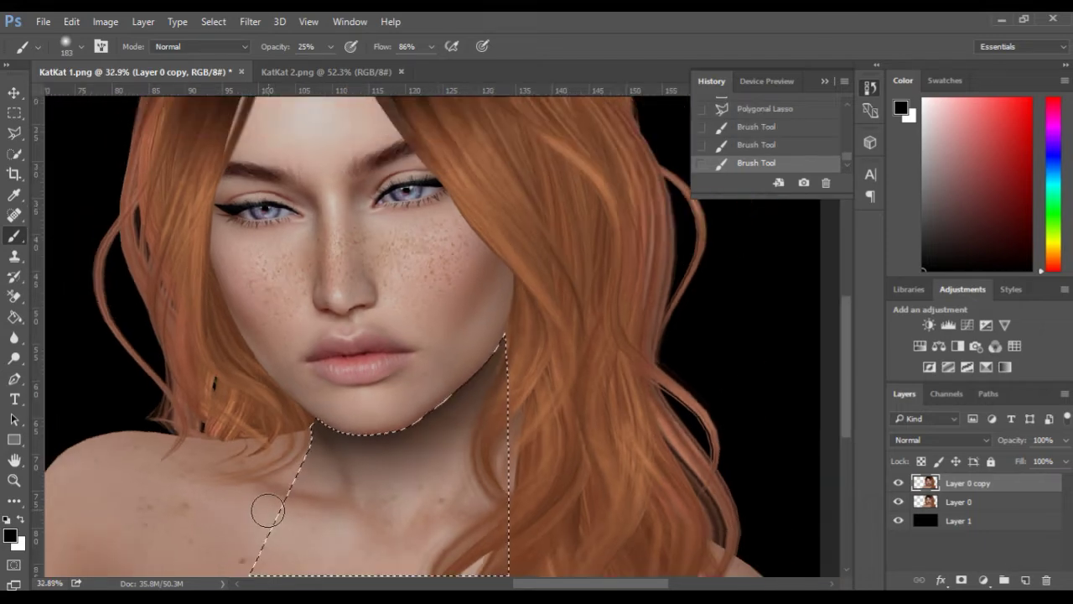
Step: Clear the selection to inspect the neck shadow, and restore the selection
scroll(267, 510, down, 1)
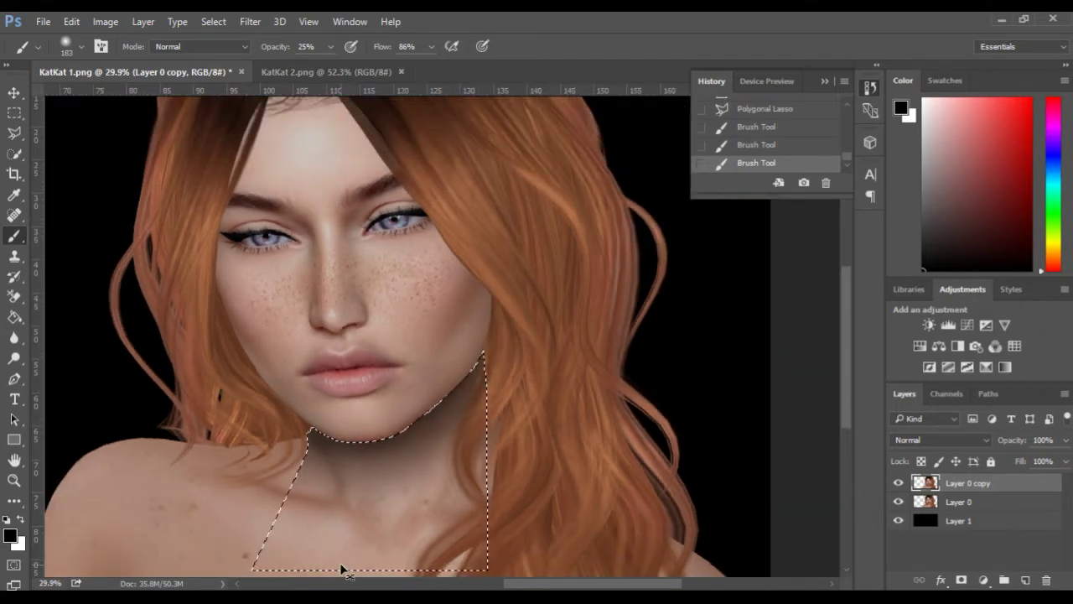
key(ctrl+d)
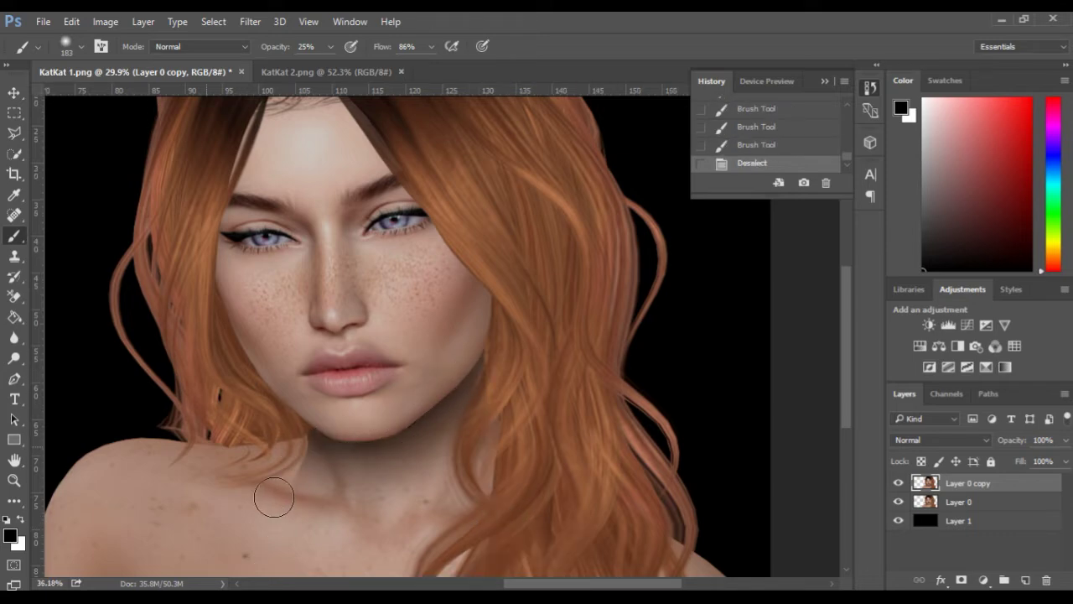
scroll(320, 466, up, 1)
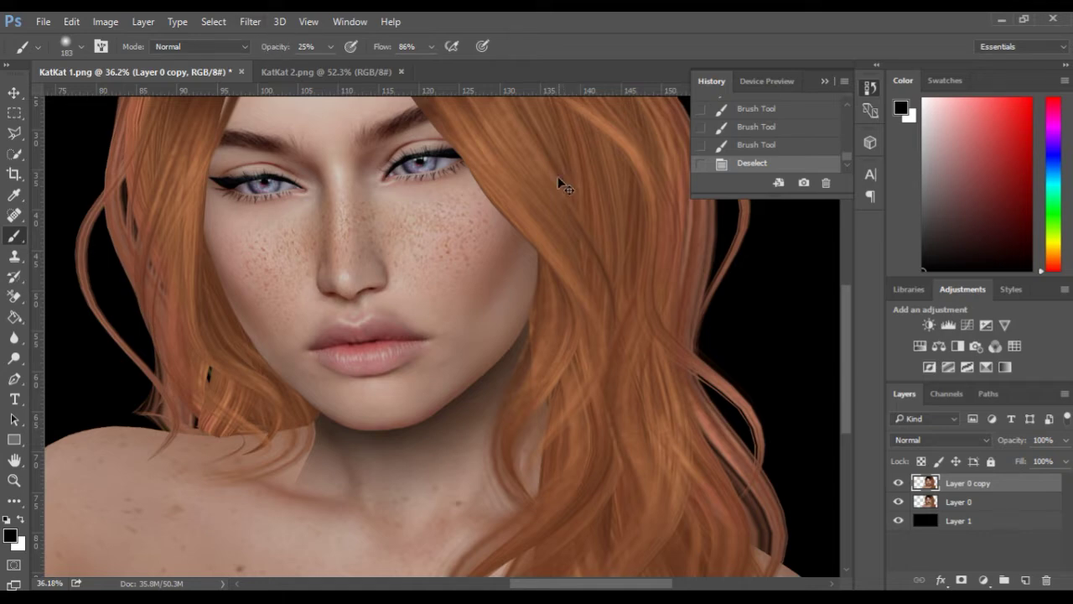
key(ctrl+z)
scroll(390, 428, down, 1)
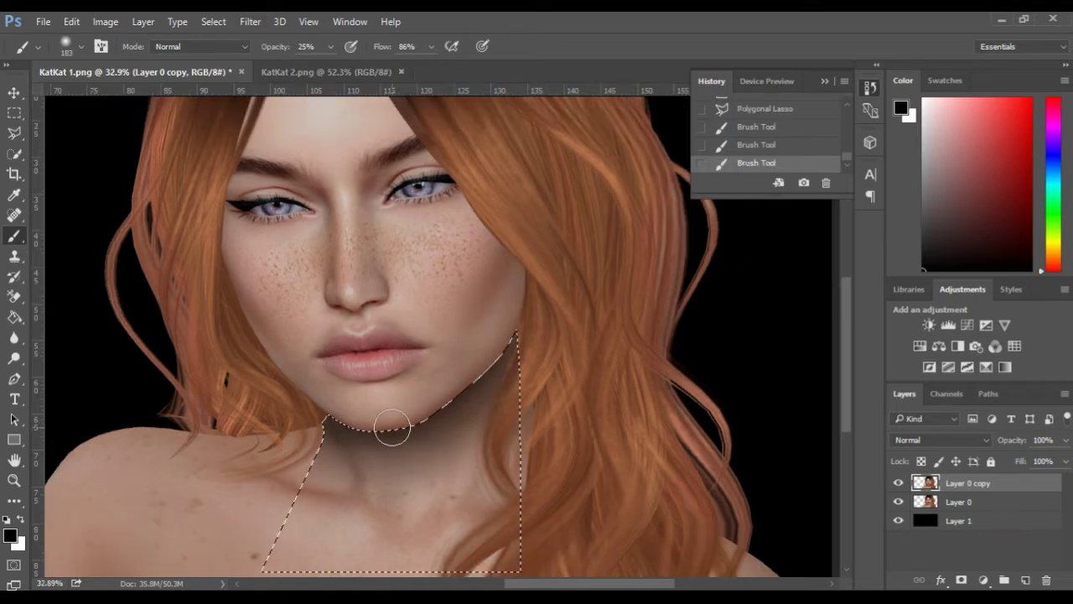
Step: Erase excess shadow around the lower neck and collarbone with a soft 564 px Eraser at 100% opacity
scroll(415, 474, down, 1)
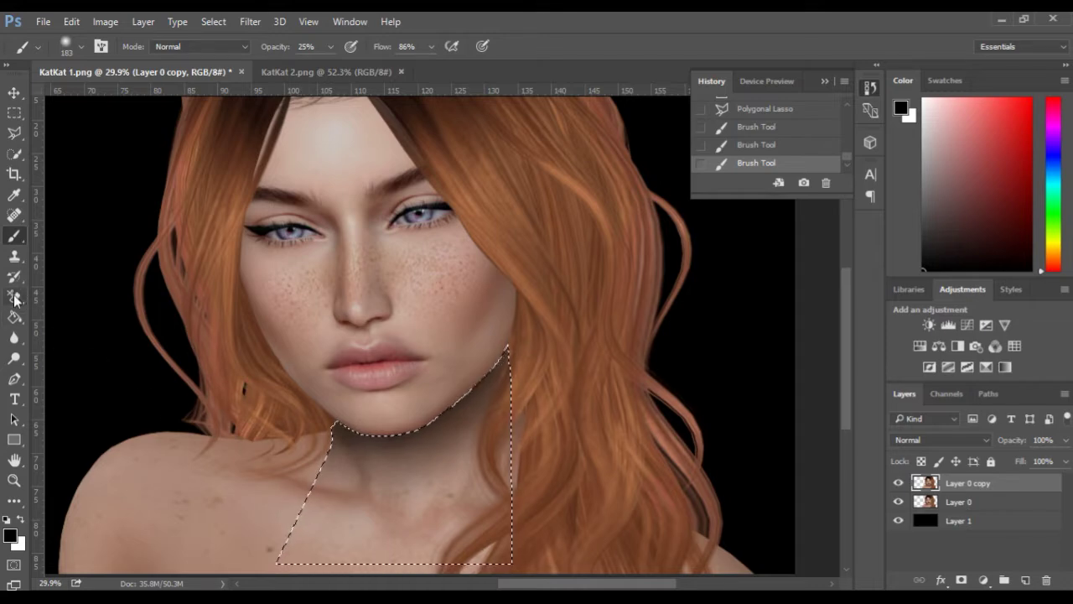
drag(15, 297, 74, 302)
click(73, 302)
alt+right_click(311, 291)
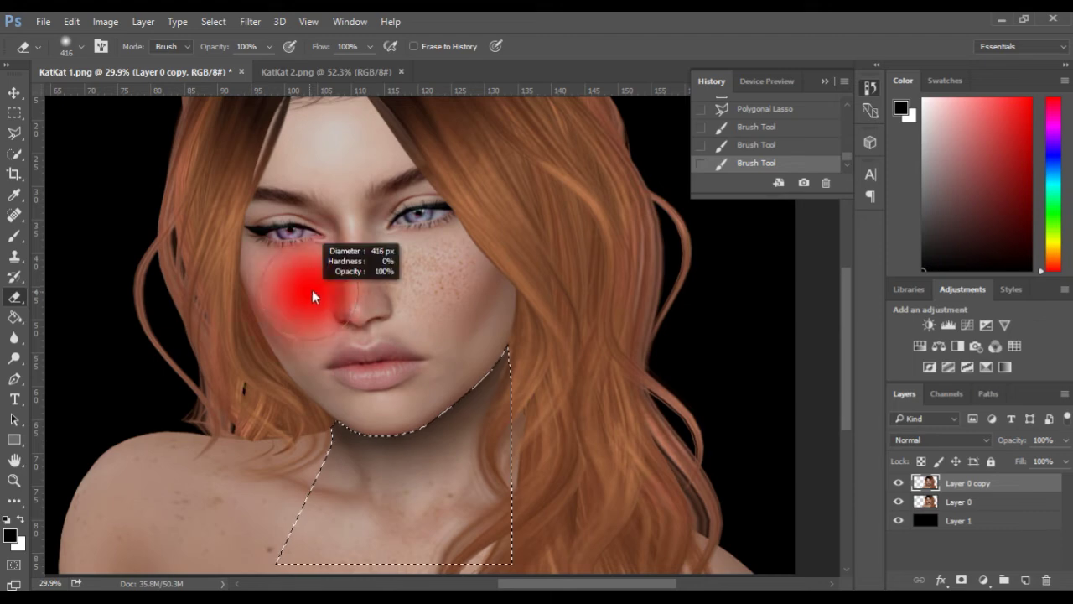
drag(312, 290, 327, 288)
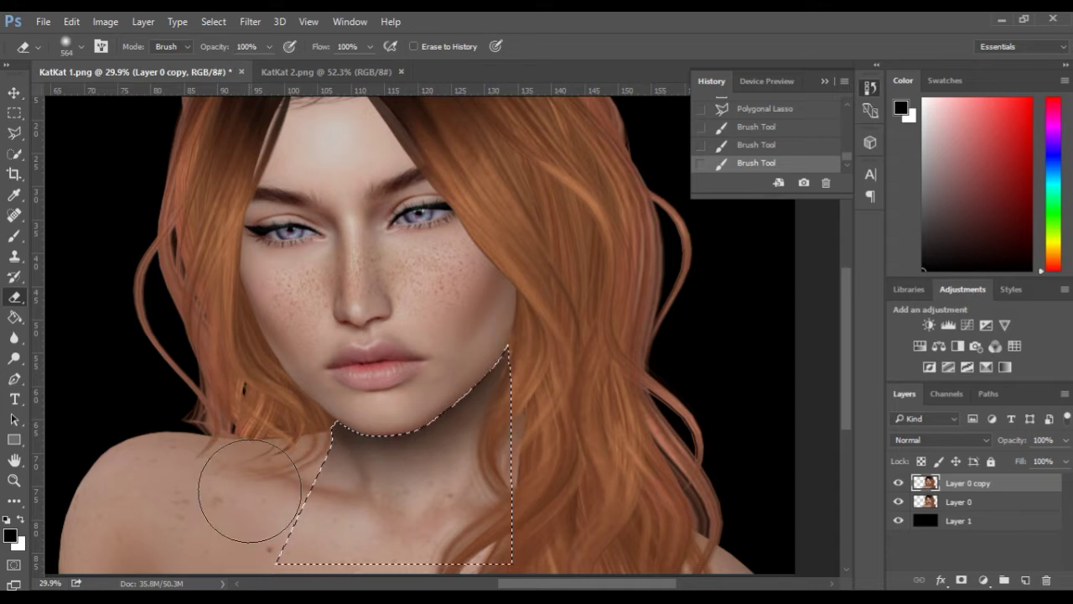
scroll(255, 487, up, 4)
key(space)
drag(389, 446, 440, 370)
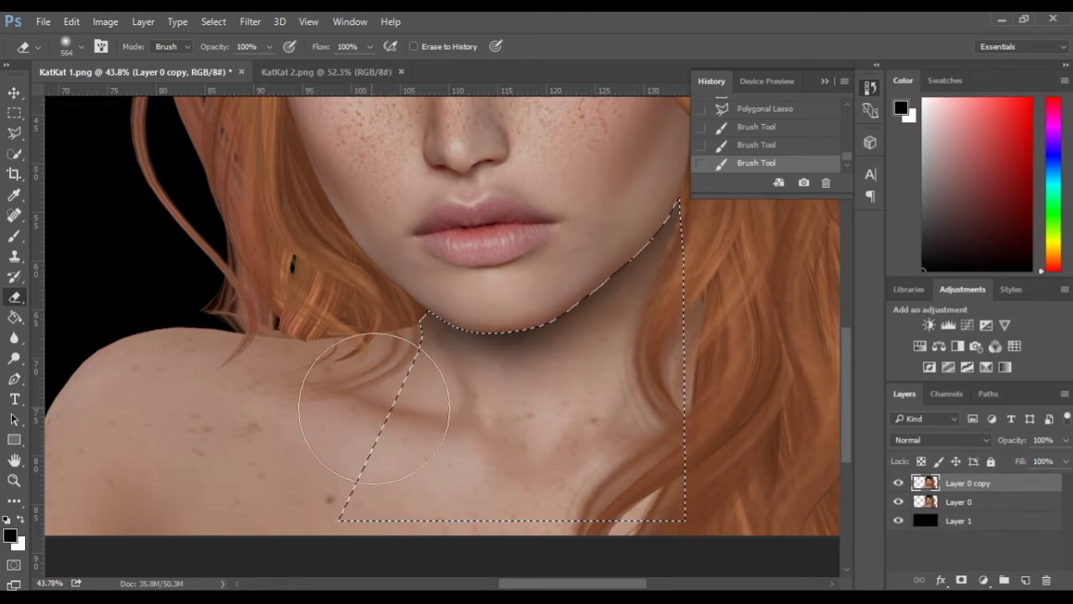
drag(425, 445, 431, 449)
Step: Erase the shadow from the hair along the far side of the neck and clear the selection
scroll(431, 460, down, 6)
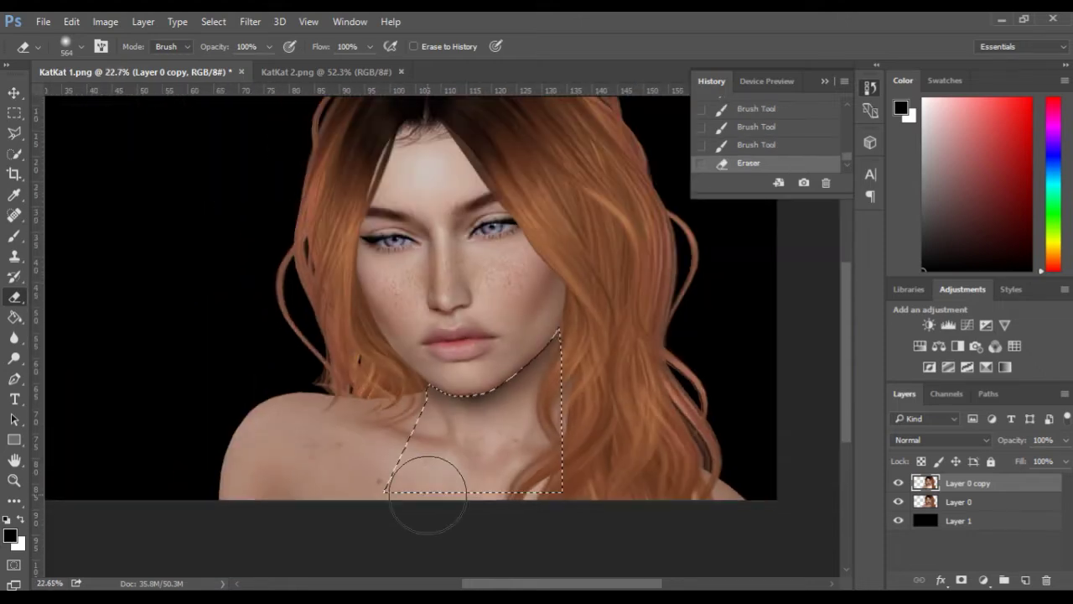
scroll(495, 468, up, 2)
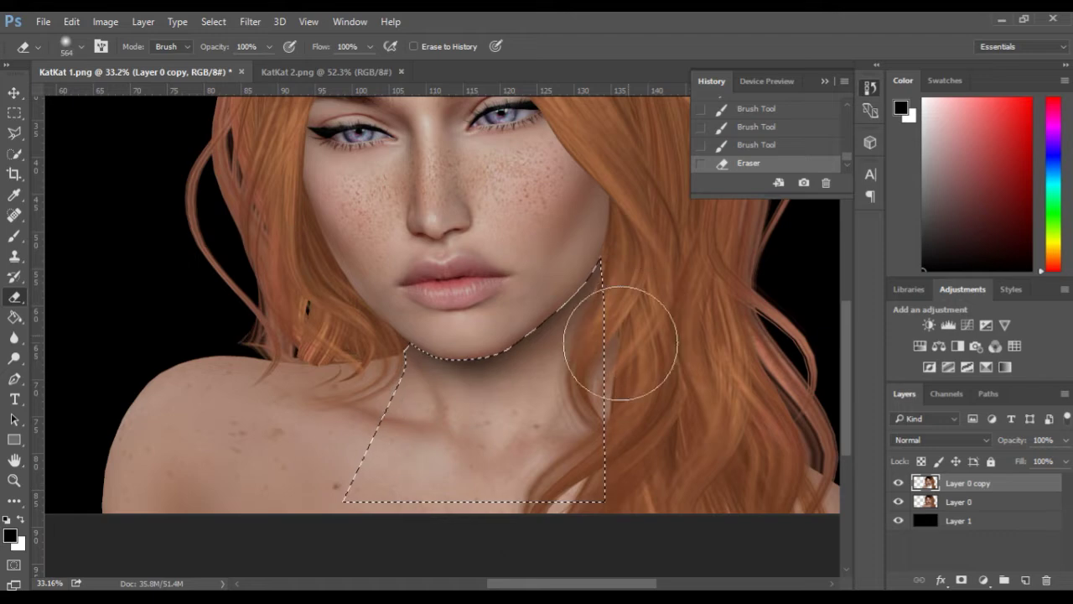
scroll(484, 465, up, 1)
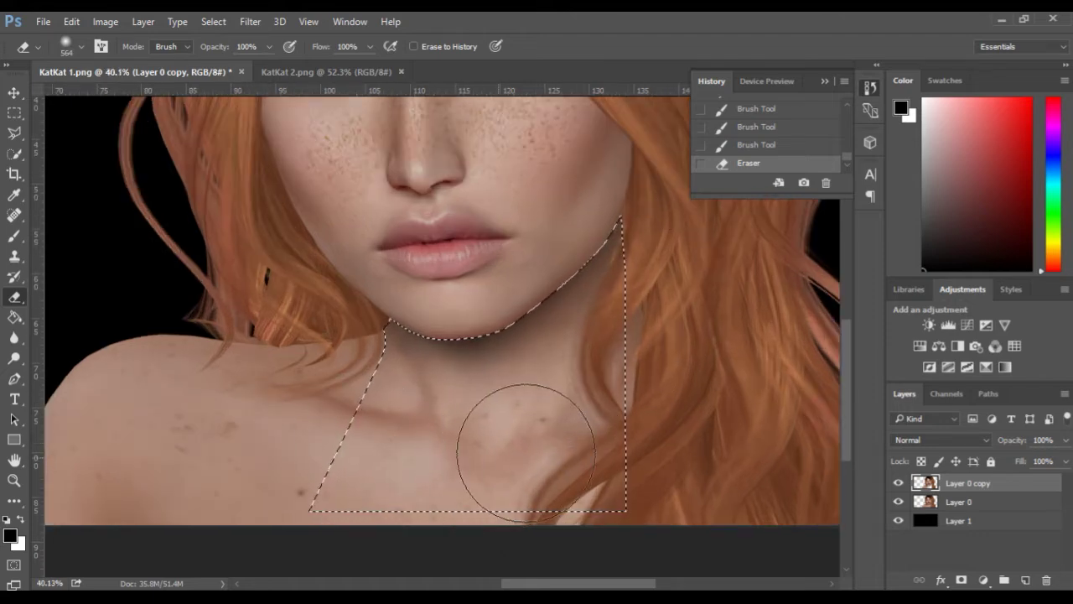
drag(681, 312, 662, 392)
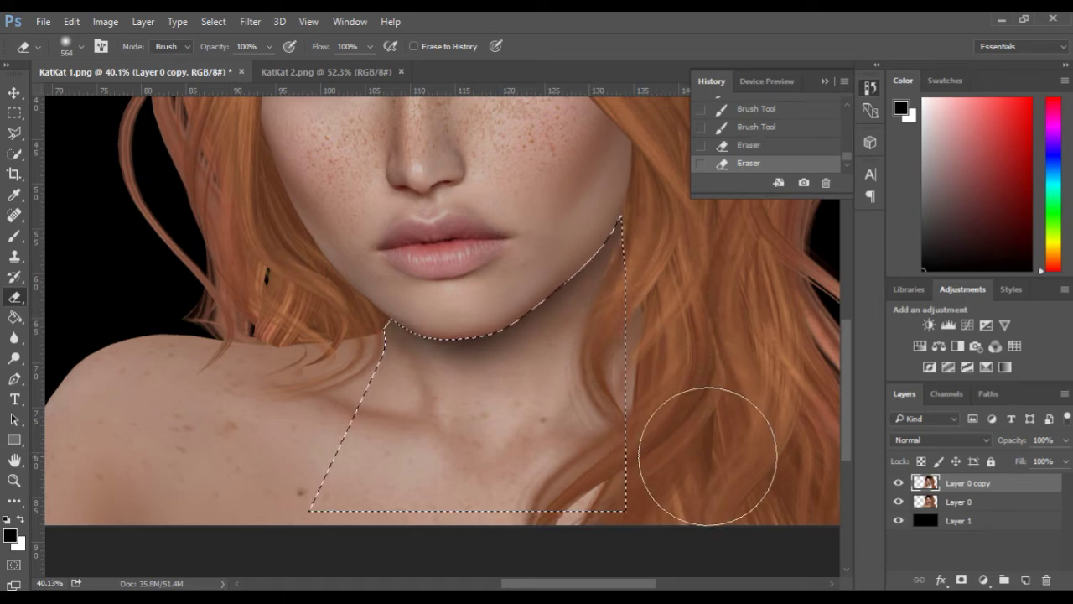
key(ctrl+d)
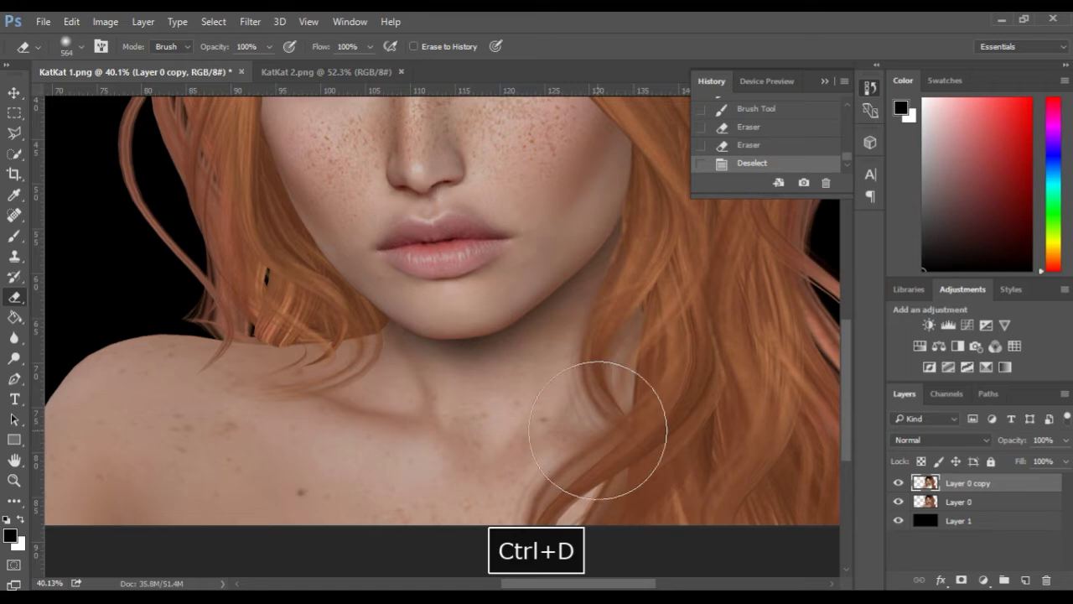
scroll(607, 453, down, 4)
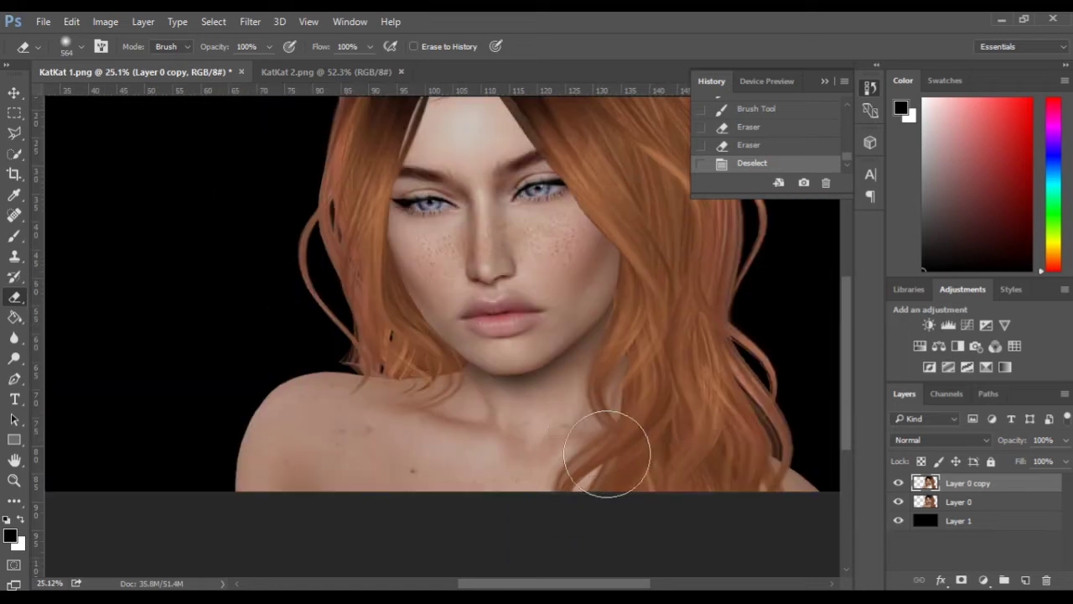
Step: Hide and show Layer 0 copy repeatedly to compare the portrait with and without the neck shadow
click(900, 484)
click(900, 483)
click(900, 483)
click(899, 484)
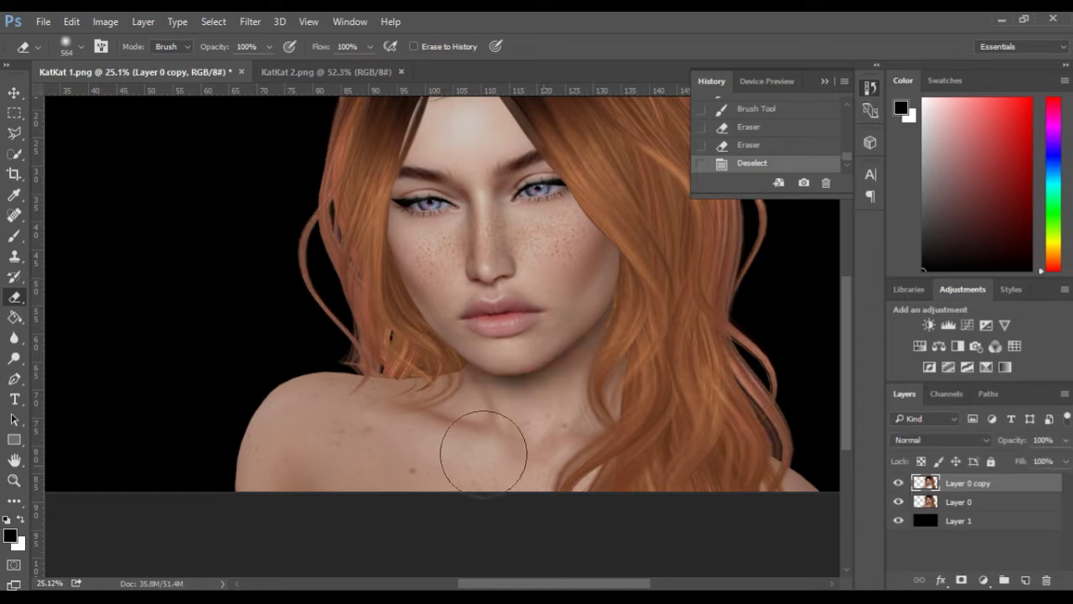
Step: Erase leftover shadow around the hair wisps beside the chin on Layer 0 copy with a soft 64 px Eraser
scroll(553, 464, up, 10)
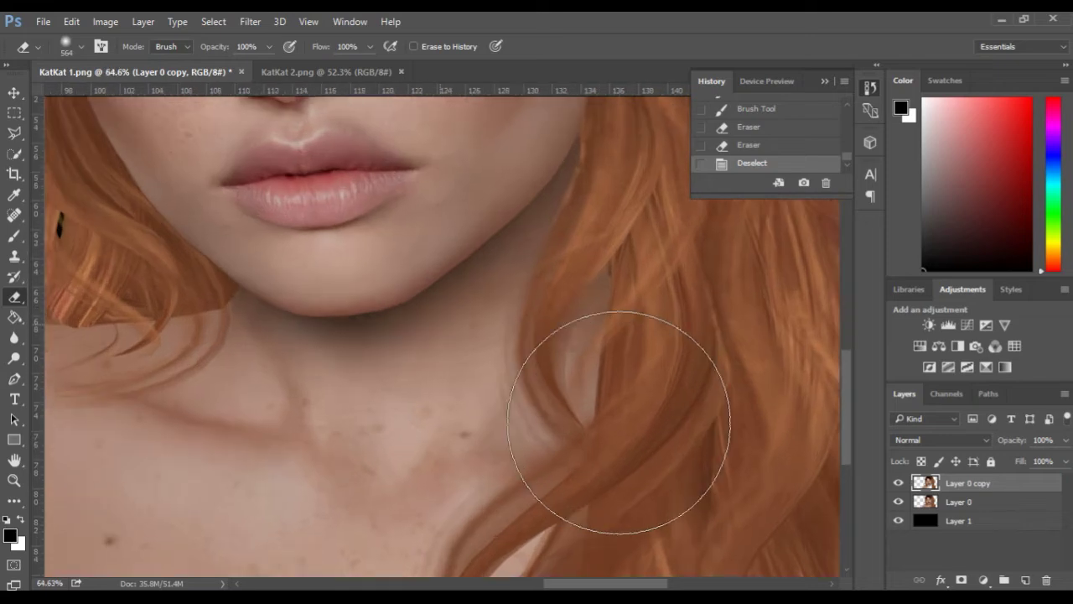
key(space)
drag(333, 452, 539, 441)
scroll(390, 412, up, 4)
scroll(391, 412, up, 1)
key(space)
drag(443, 359, 472, 437)
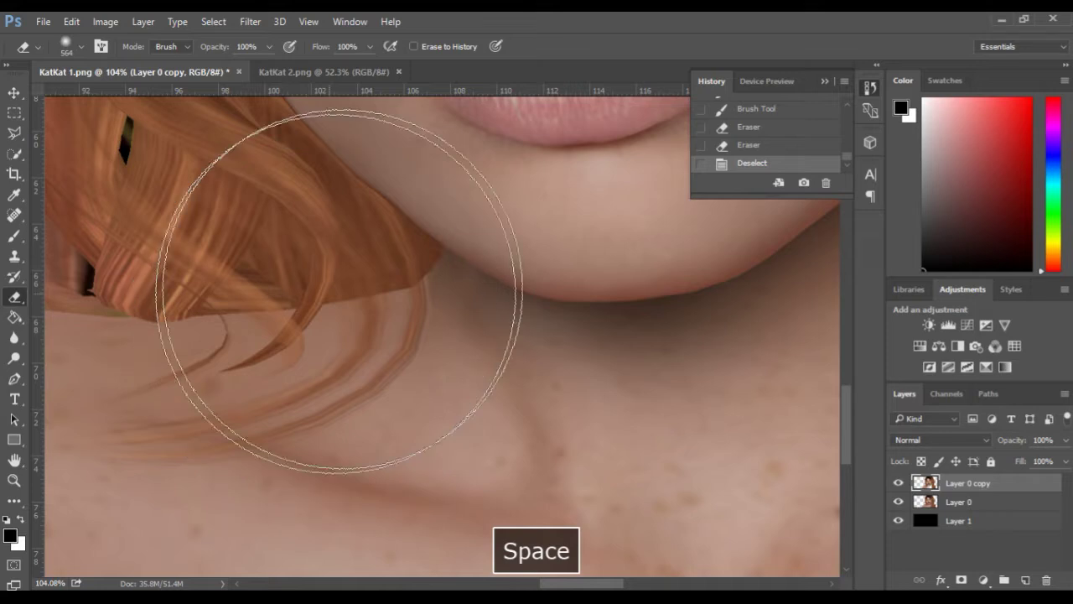
alt+right_click(451, 323)
mouse_move(451, 324)
mouse_down()
mouse_move(295, 323)
mouse_move(250, 337)
mouse_up()
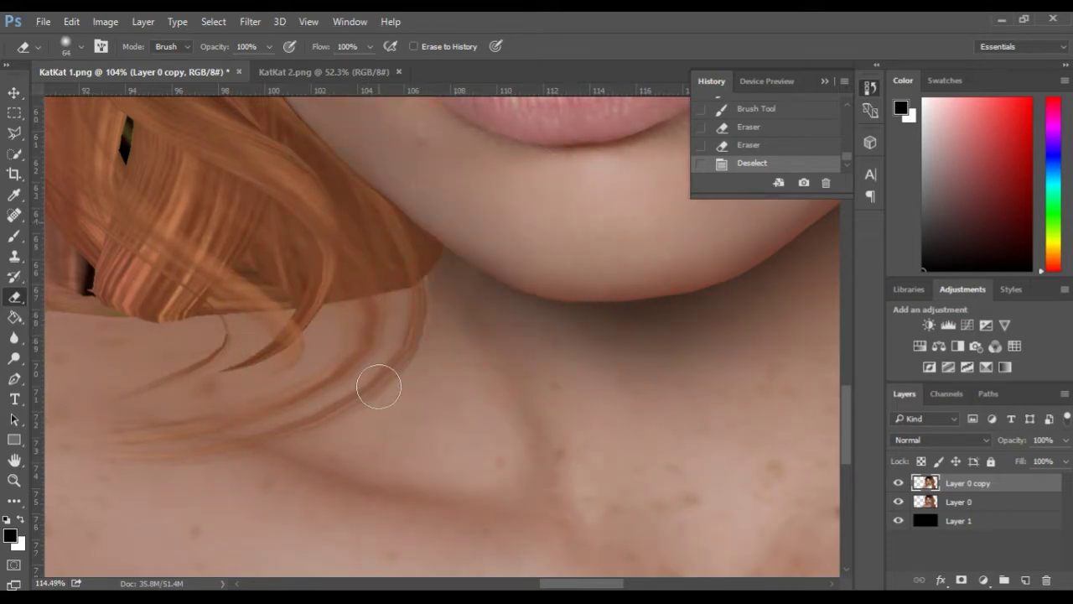
scroll(395, 345, up, 3)
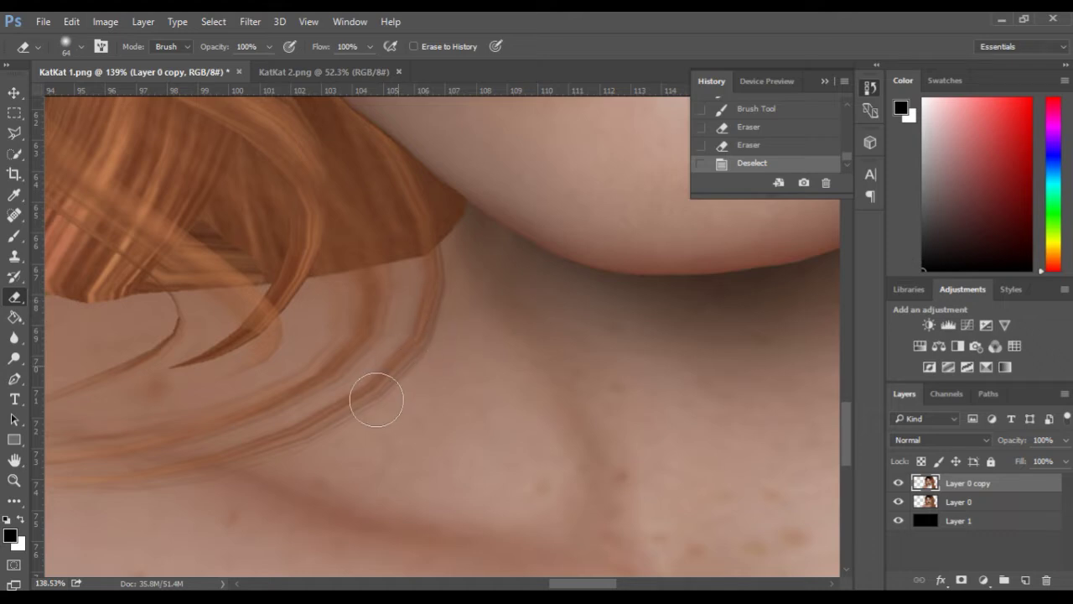
scroll(374, 472, down, 4)
key(space)
mouse_move(468, 379)
mouse_down()
mouse_move(505, 378)
mouse_move(452, 386)
mouse_up()
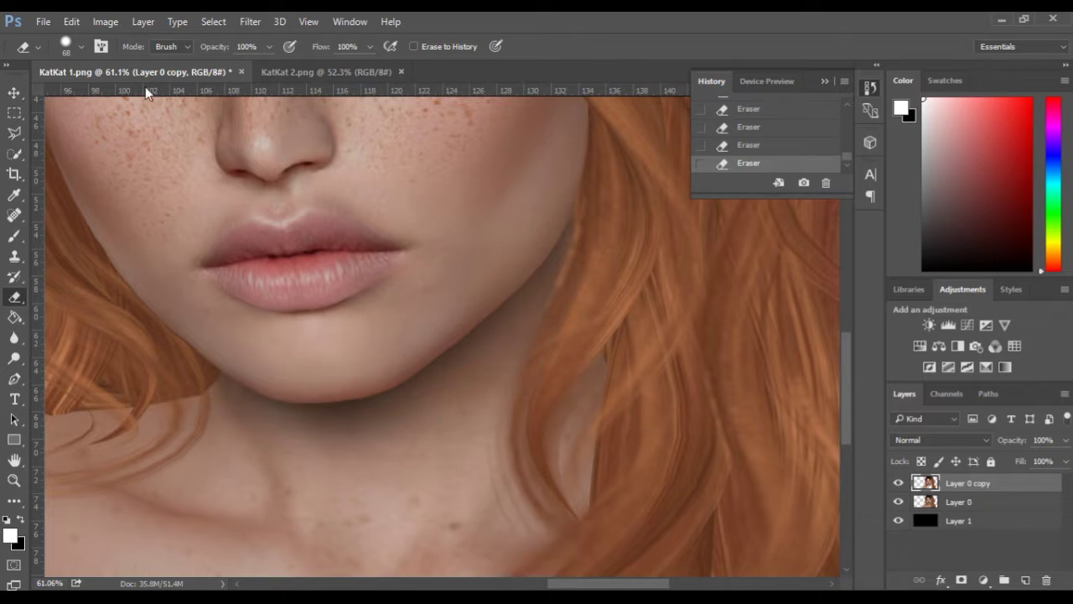
Step: Restore the neck selection that follows the jawline
click(208, 25)
click(216, 67)
scroll(245, 427, up, 12)
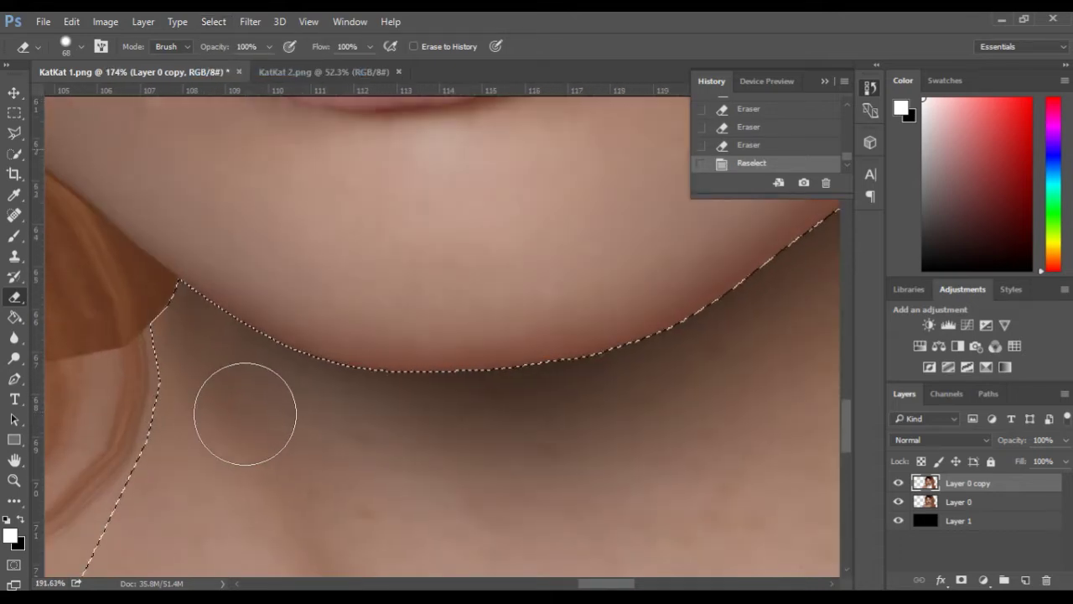
scroll(245, 413, up, 3)
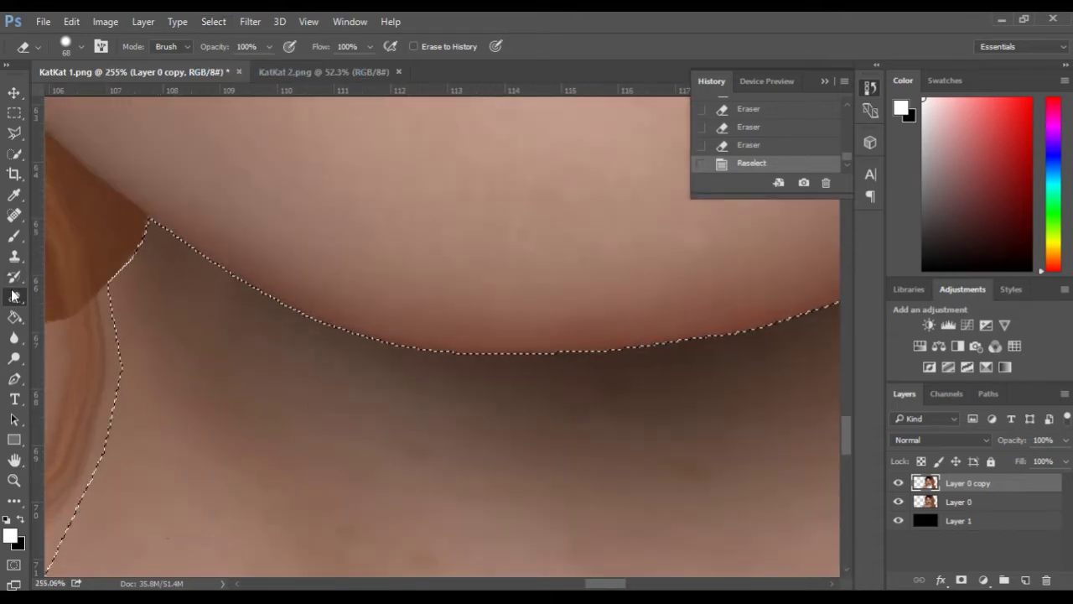
Step: Blend the neck side of the selection edge beneath the chin with an 18 px Smudge tool at 100% strength
right_click(13, 340)
click(94, 356)
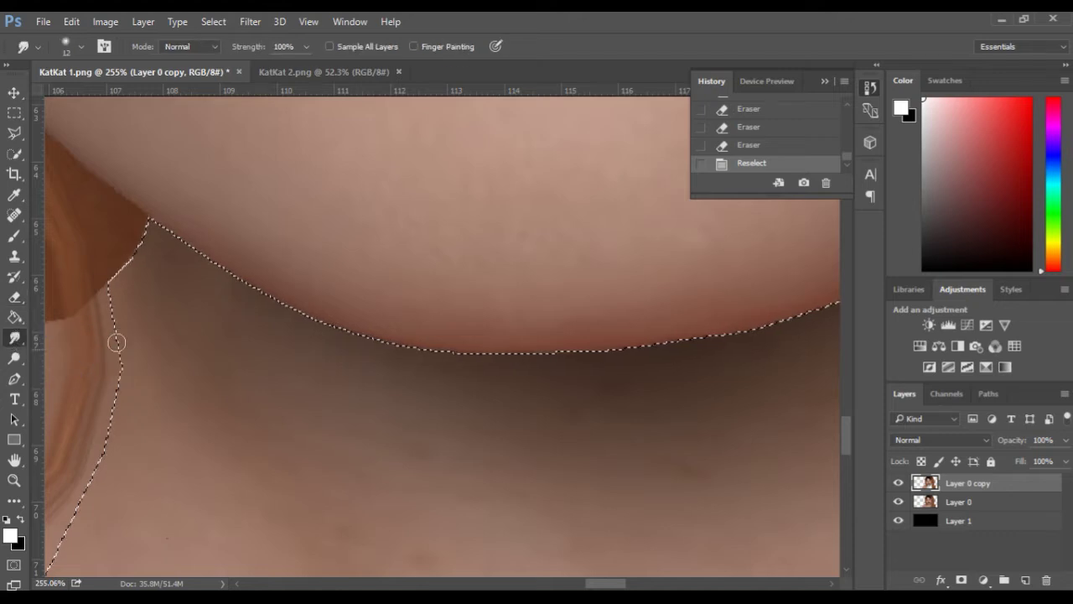
drag(174, 236, 180, 234)
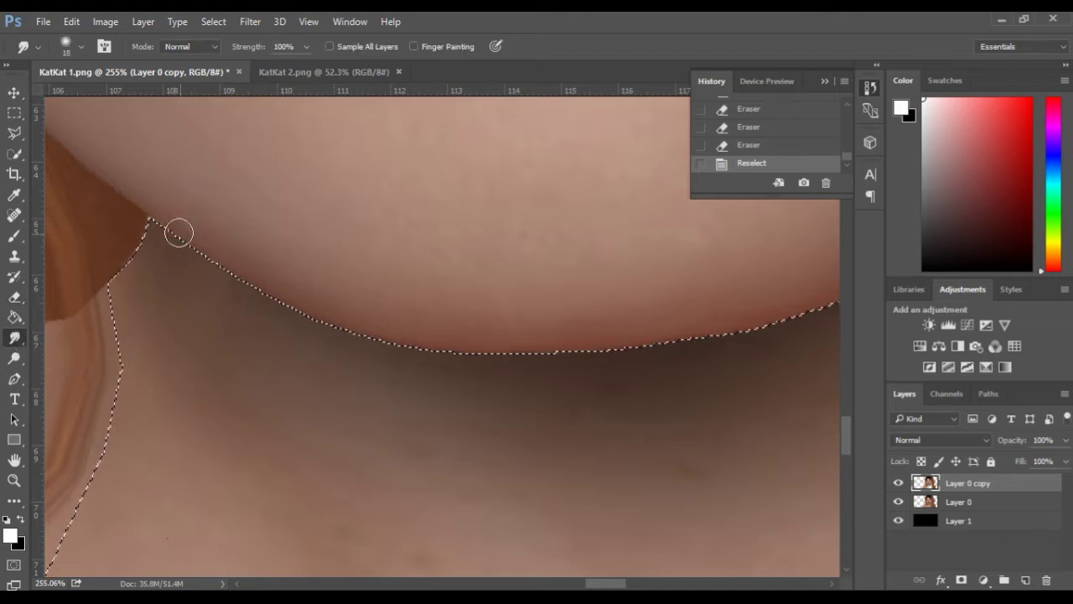
scroll(165, 227, up, 2)
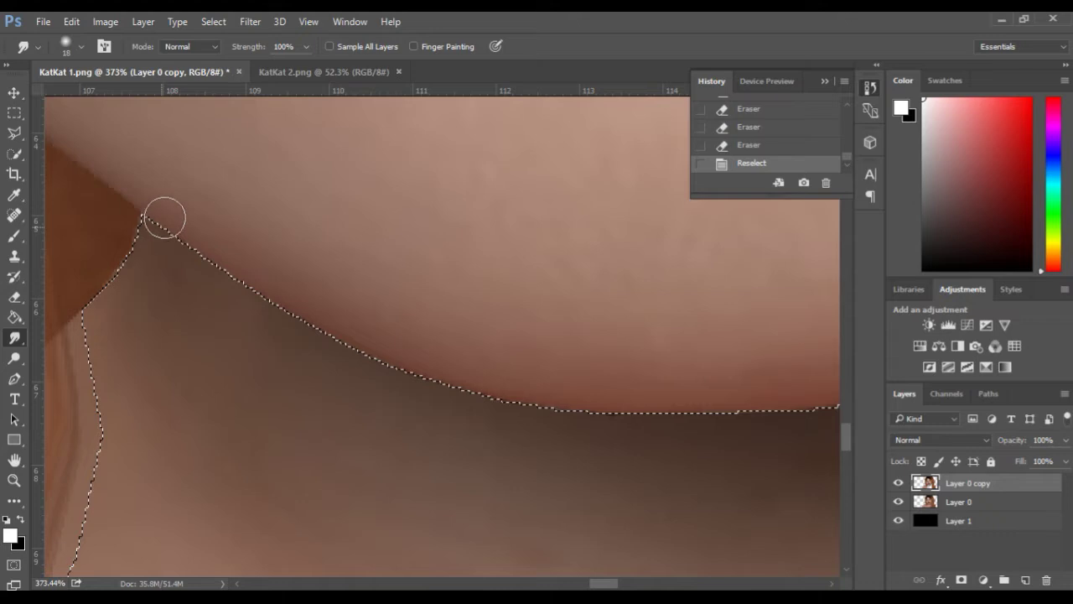
drag(188, 242, 210, 245)
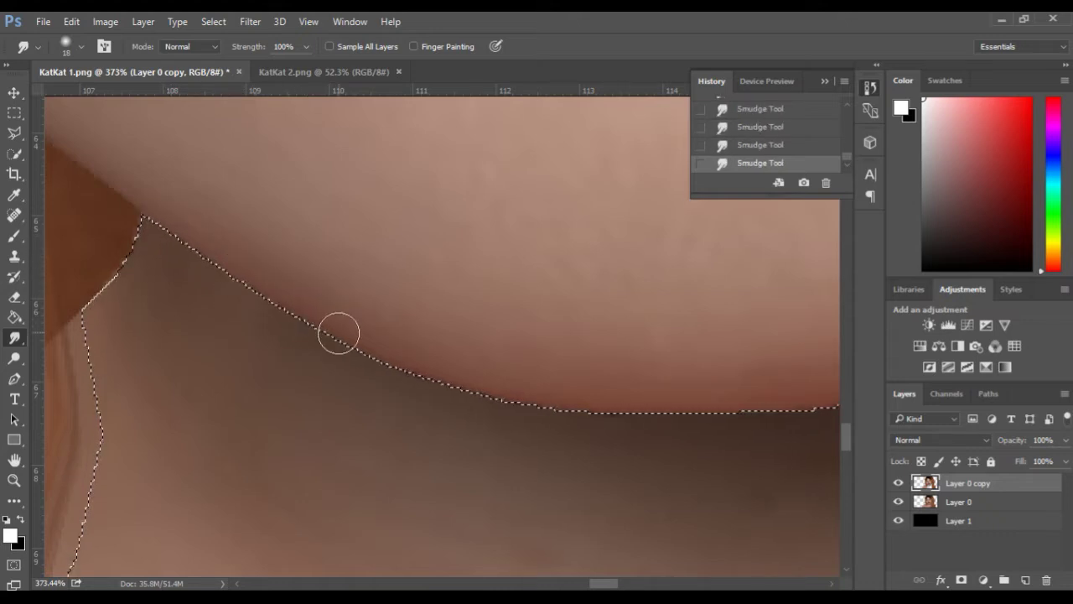
mouse_move(393, 351)
mouse_down()
mouse_move(507, 394)
mouse_move(596, 406)
mouse_up()
key(space)
drag(625, 357, 447, 371)
mouse_move(512, 412)
mouse_down()
mouse_move(617, 424)
mouse_move(697, 398)
mouse_up()
key(space)
mouse_move(579, 341)
mouse_down()
mouse_move(540, 363)
mouse_move(362, 340)
mouse_up()
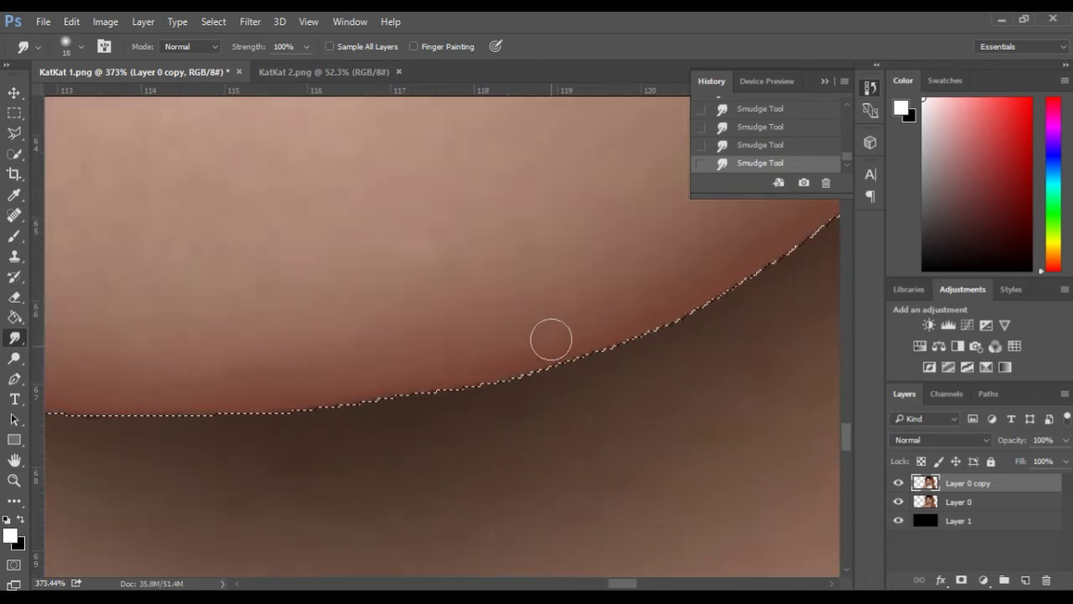
Step: Continue smudging the neck side of the selection edge along the jawline from the chin up toward the ear
key(space)
drag(688, 249, 430, 316)
key(space)
drag(572, 222, 406, 291)
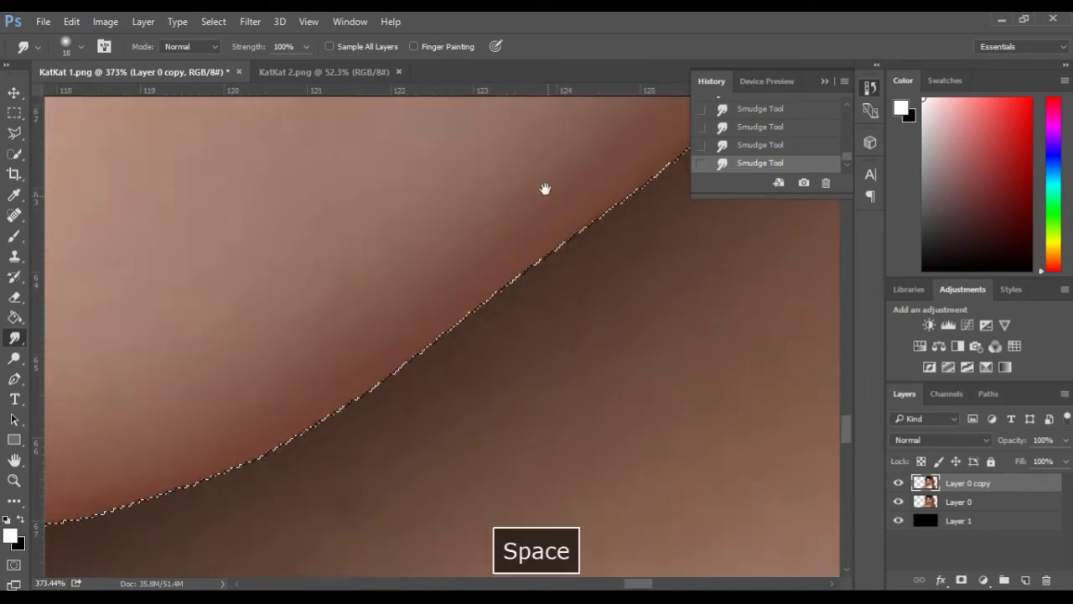
drag(547, 197, 345, 292)
mouse_move(495, 244)
mouse_down()
mouse_move(548, 196)
mouse_move(474, 265)
mouse_move(516, 256)
mouse_move(544, 197)
mouse_up()
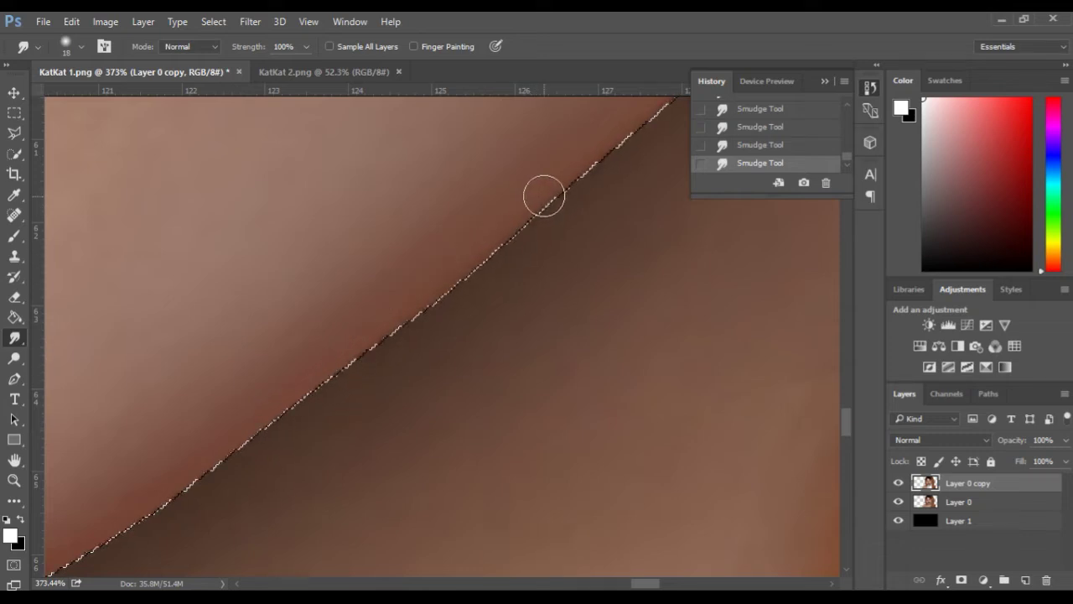
key(space)
drag(460, 192, 343, 261)
key(space)
drag(268, 268, 367, 336)
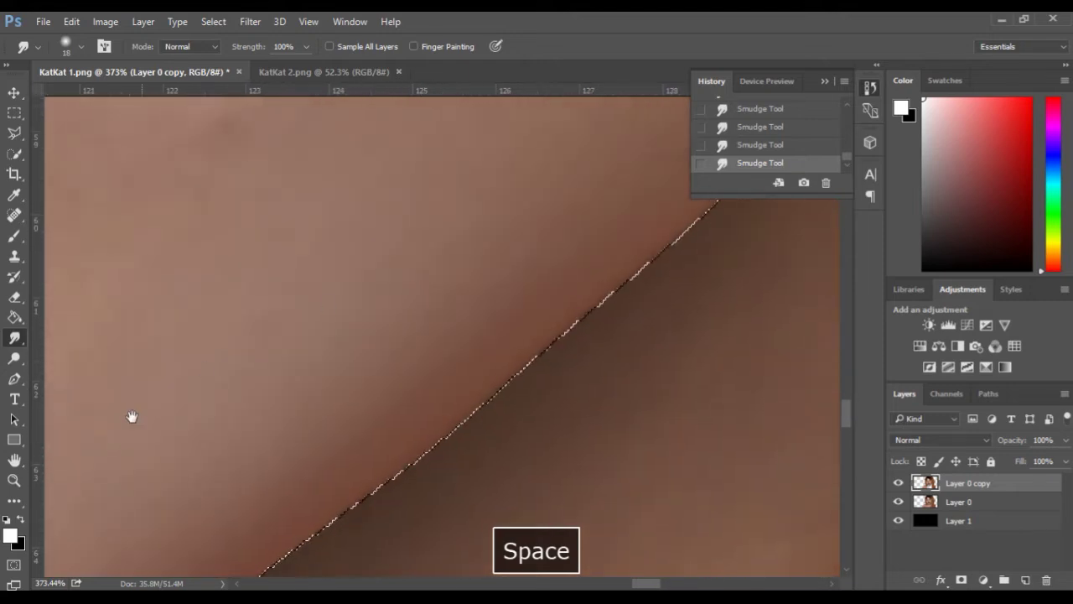
Step: Invert the selection so that the area outside the neck, including the face above the jawline, is selected
drag(144, 401, 548, 209)
drag(101, 446, 460, 295)
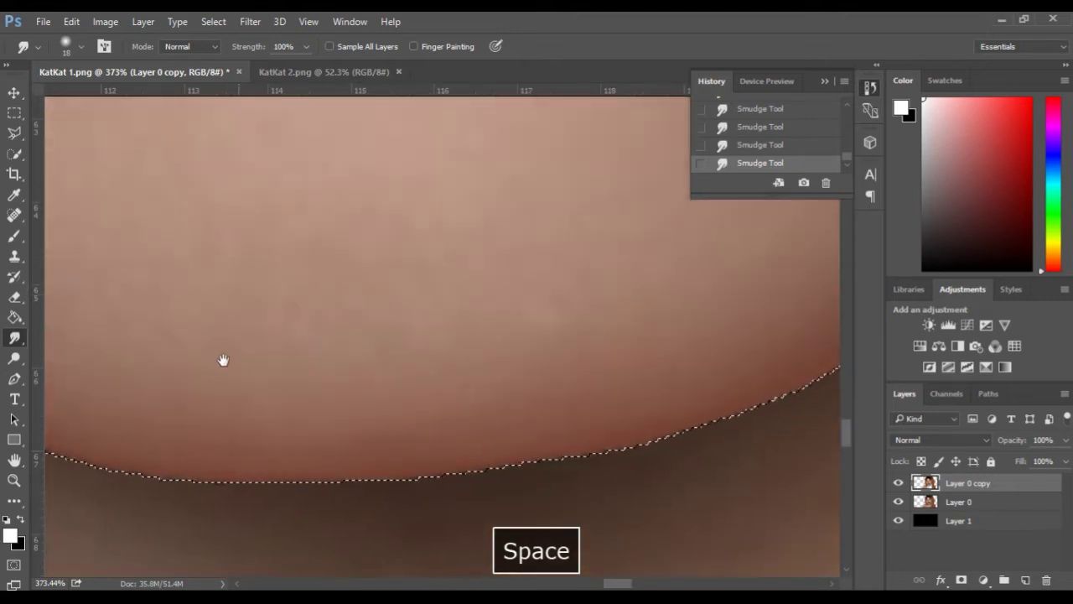
drag(215, 364, 378, 362)
drag(211, 365, 400, 454)
mouse_move(176, 306)
mouse_down()
mouse_move(208, 328)
mouse_move(165, 318)
mouse_up()
scroll(290, 263, down, 2)
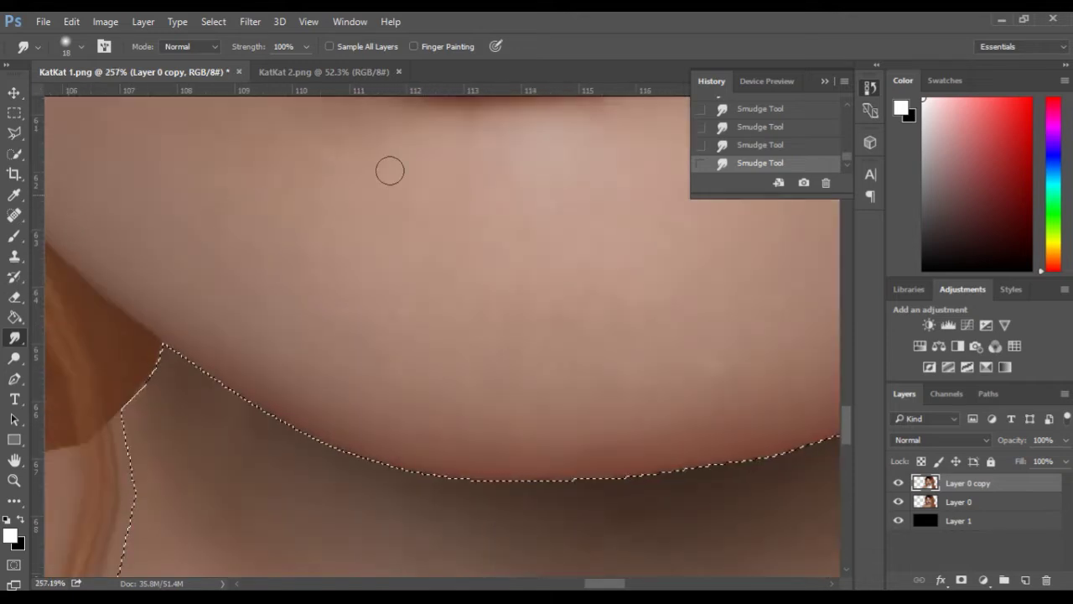
click(248, 23)
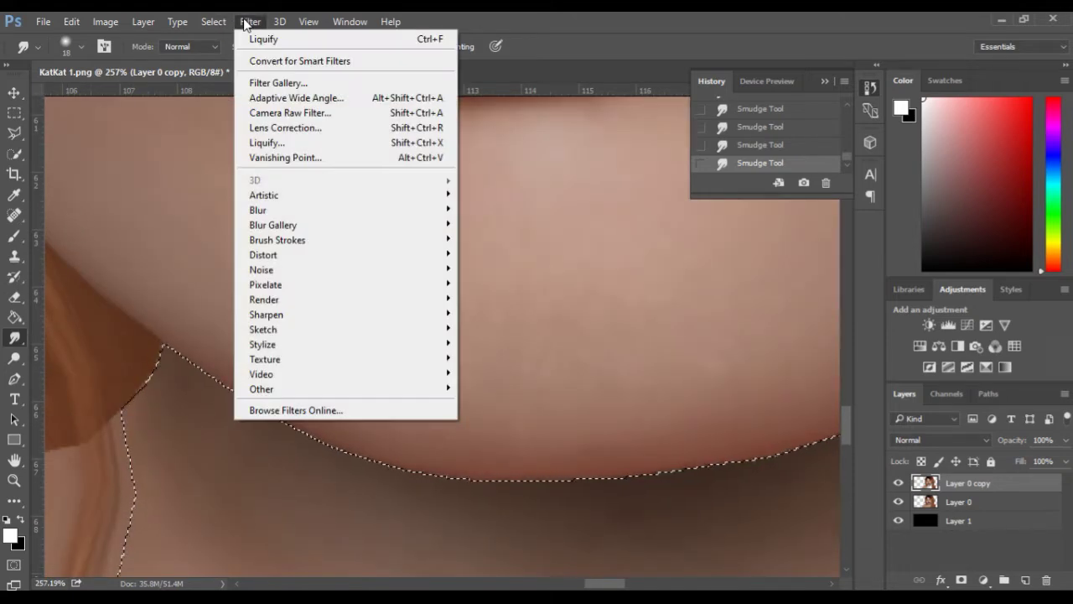
mouse_move(210, 24)
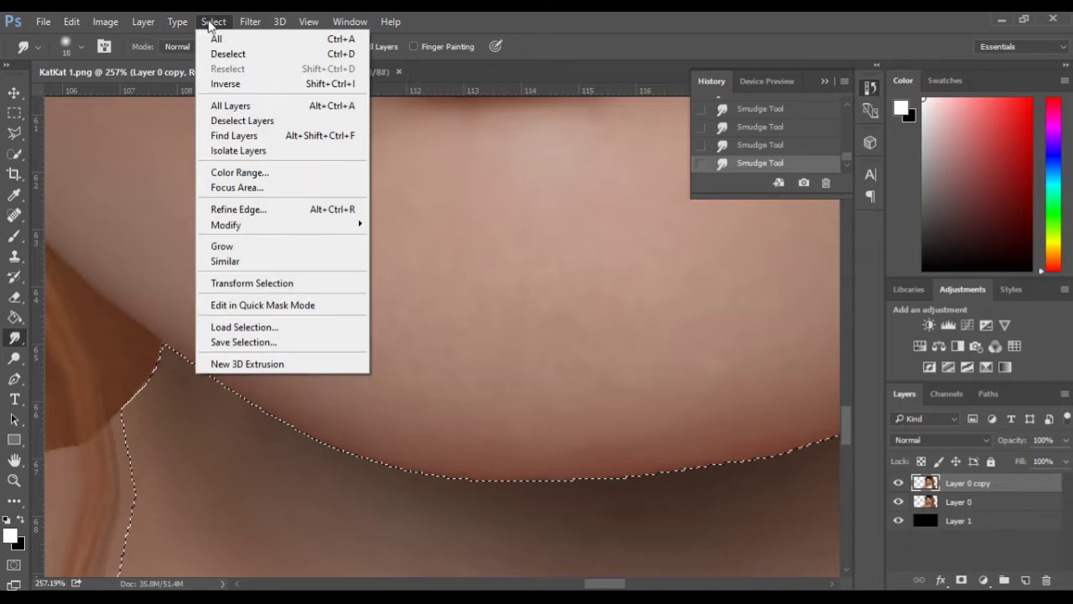
click(224, 87)
scroll(356, 194, down, 3)
key(space)
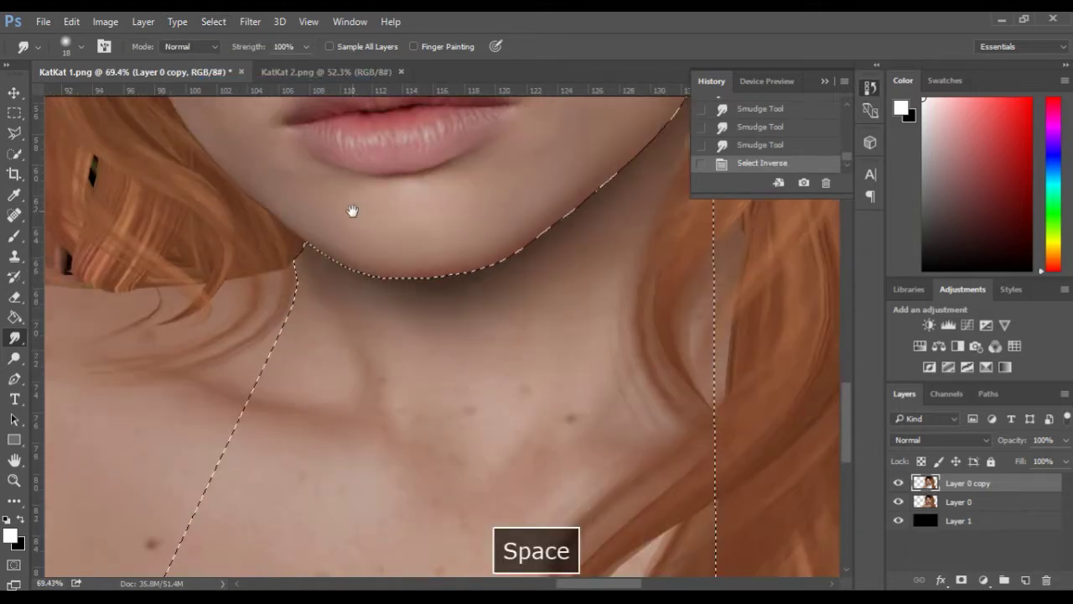
scroll(370, 202, down, 2)
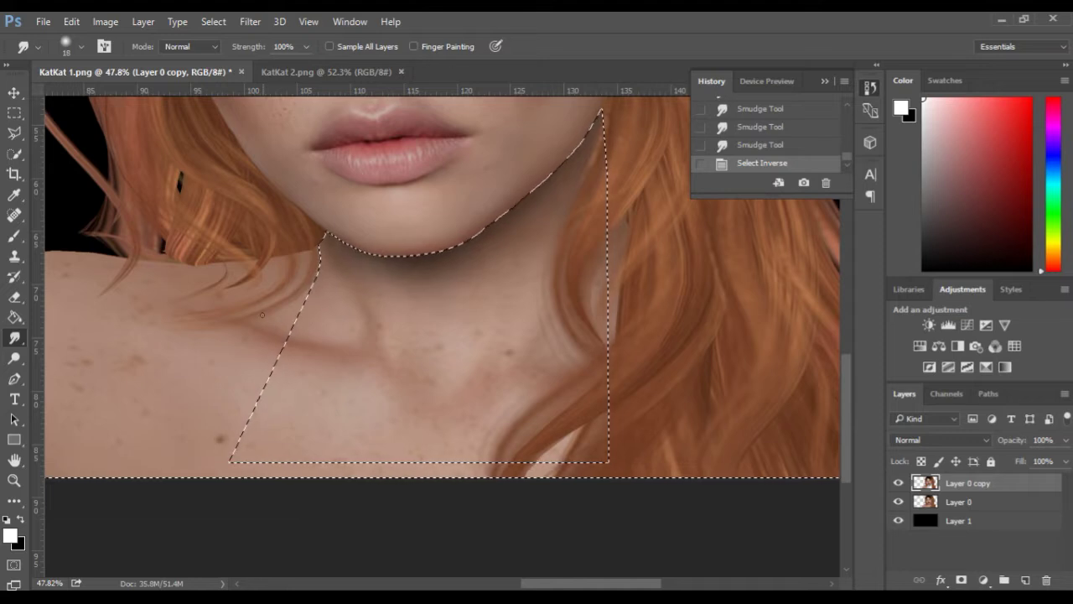
key(space)
drag(438, 139, 414, 223)
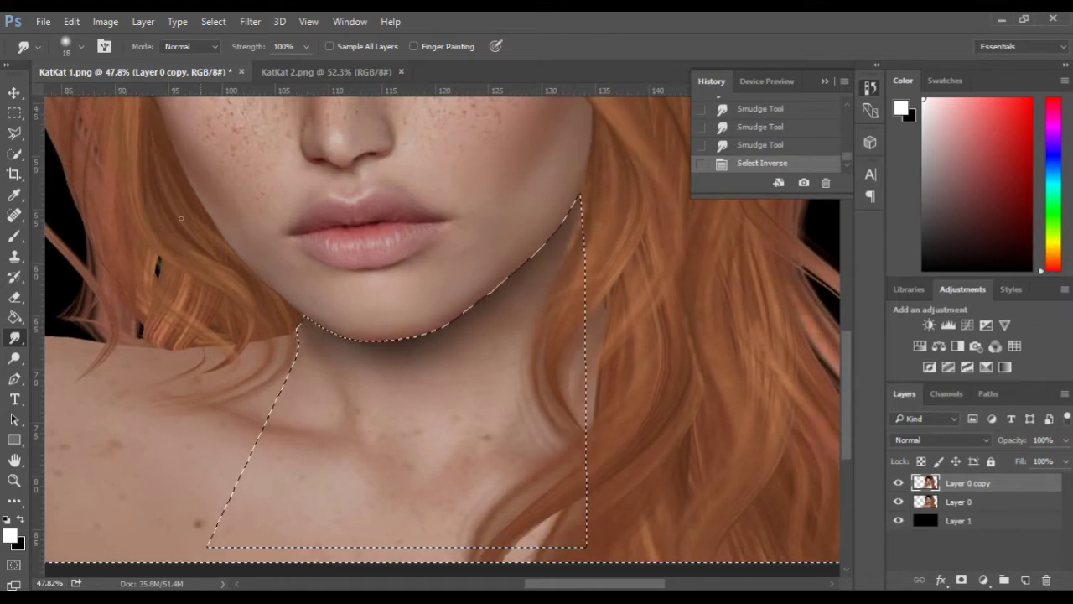
click(17, 238)
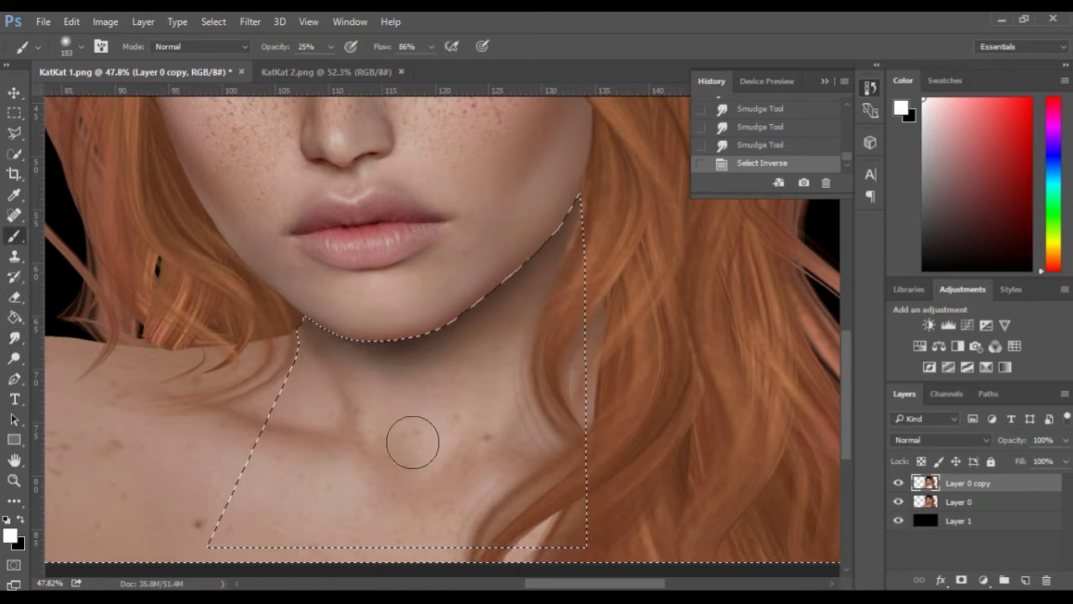
mouse_move(406, 358)
mouse_down()
mouse_move(377, 156)
mouse_move(427, 400)
mouse_move(367, 125)
mouse_move(418, 373)
mouse_move(430, 377)
mouse_up()
key(ctrl+z)
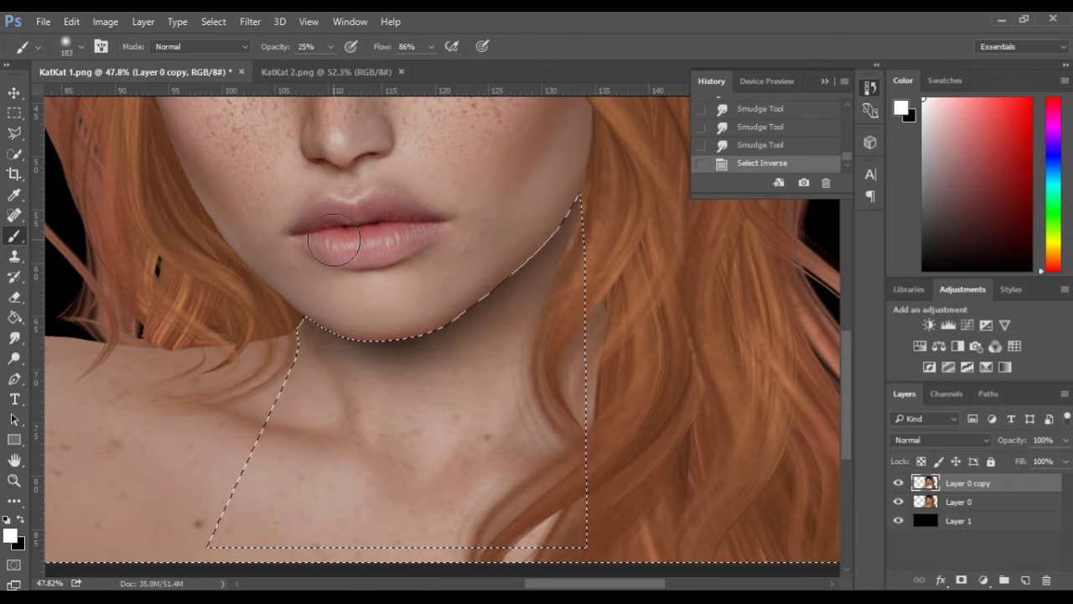
Step: Smudge the face side of the jaw edge from the hair corner toward the chin with the 18 px Smudge tool at 100% strength
scroll(321, 253, up, 6)
key(space)
drag(397, 285, 361, 190)
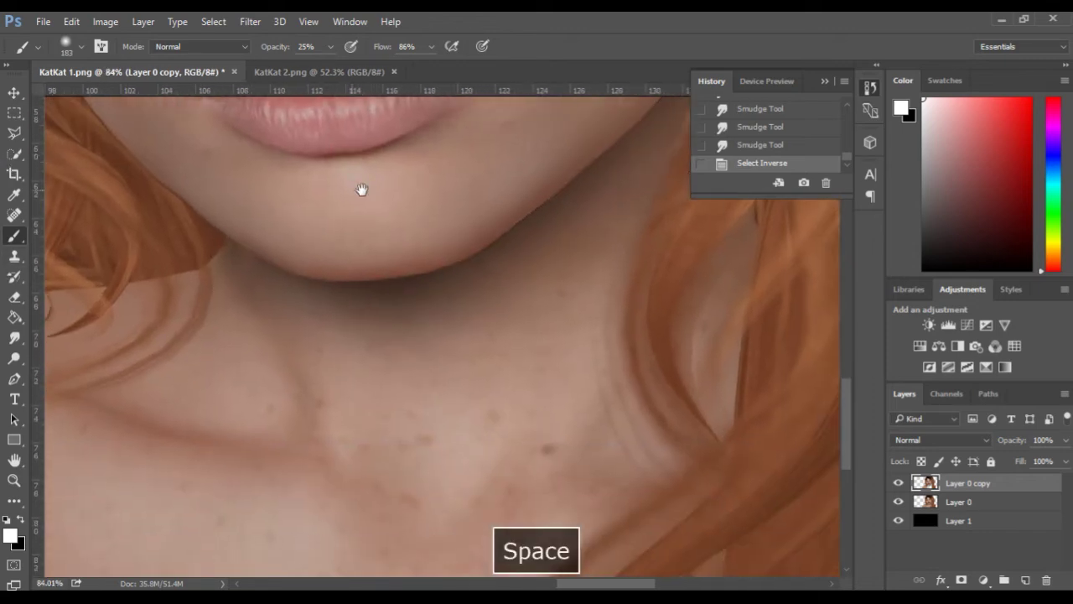
click(14, 338)
scroll(254, 276, up, 4)
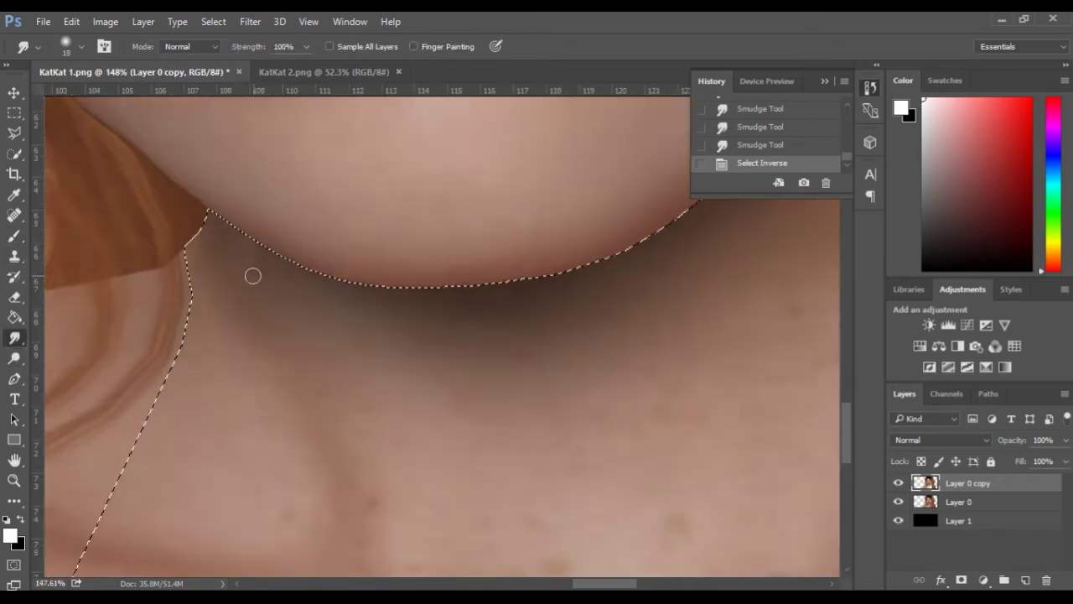
scroll(246, 247, up, 4)
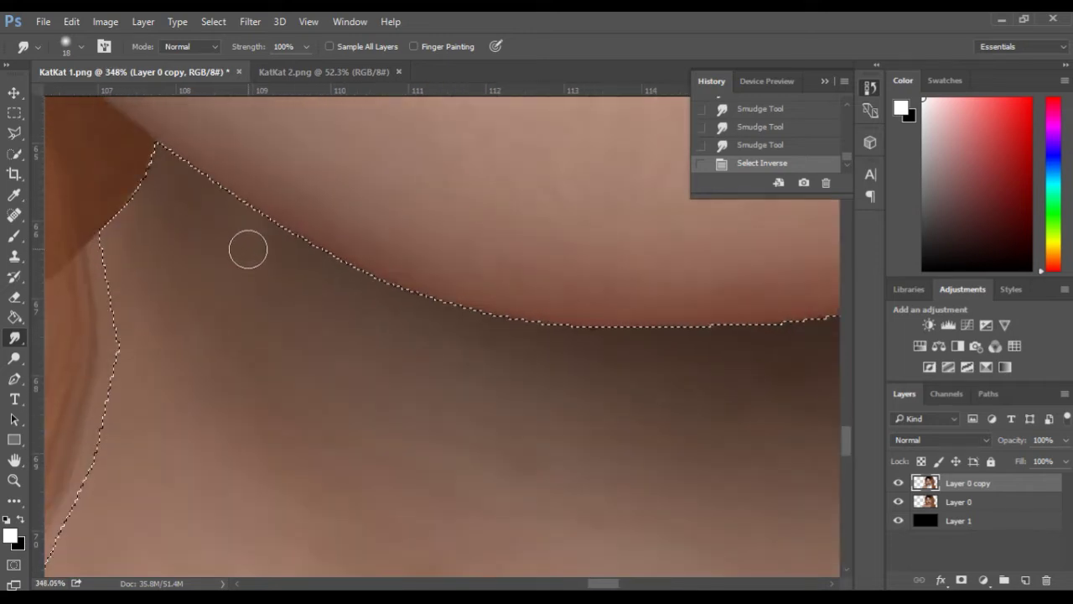
drag(166, 150, 206, 162)
mouse_move(199, 182)
mouse_down()
mouse_move(250, 190)
mouse_move(256, 215)
mouse_move(414, 308)
mouse_up()
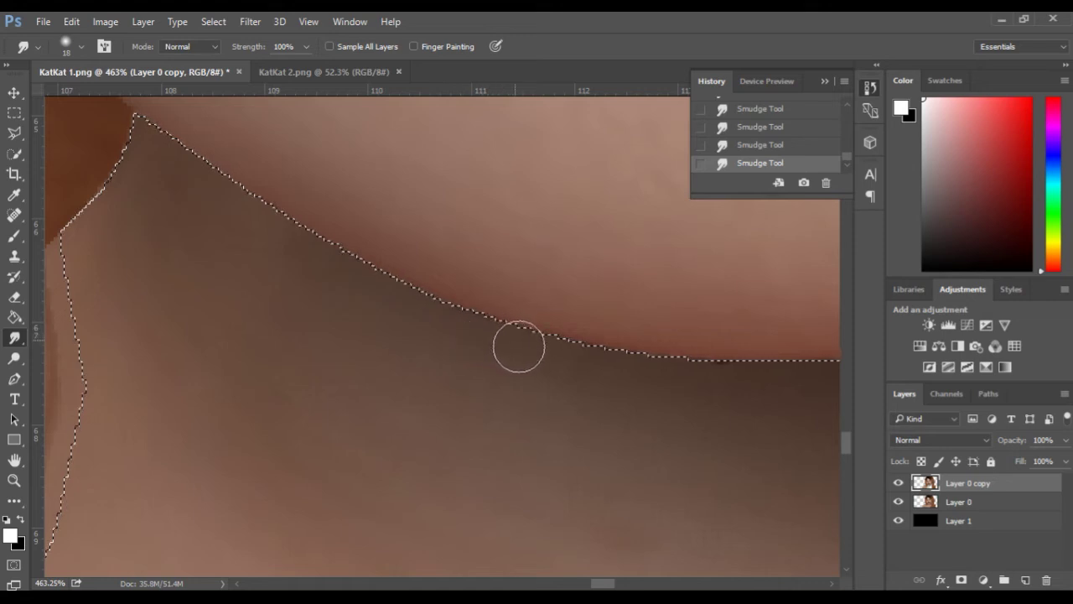
drag(548, 349, 574, 357)
Step: Smudge the face side of the selection edge along the lowest part of the chin
key(space)
drag(664, 330, 436, 317)
mouse_move(421, 355)
mouse_down()
mouse_move(465, 370)
mouse_move(547, 368)
mouse_up()
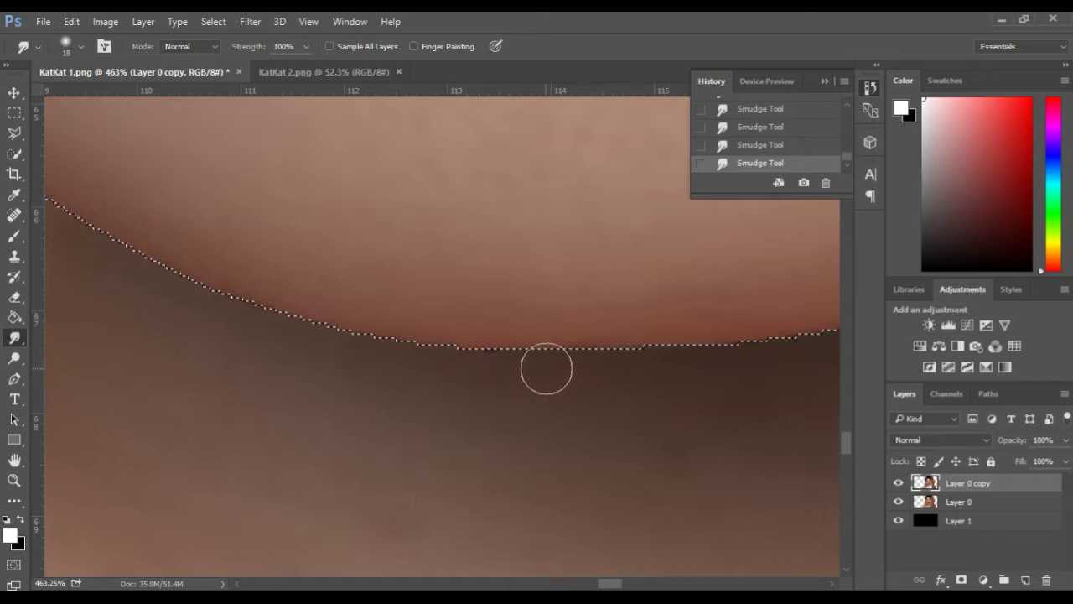
mouse_move(630, 360)
mouse_down()
mouse_move(649, 354)
mouse_move(525, 316)
mouse_move(338, 326)
mouse_up()
key(space)
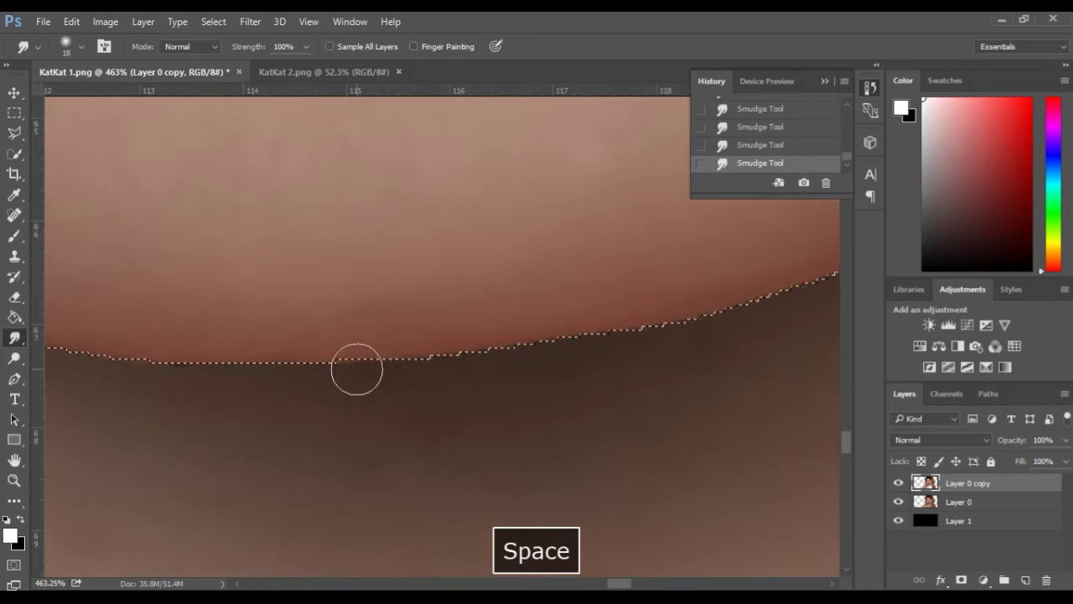
mouse_move(384, 375)
mouse_down()
mouse_move(414, 388)
mouse_move(427, 376)
mouse_move(503, 369)
mouse_up()
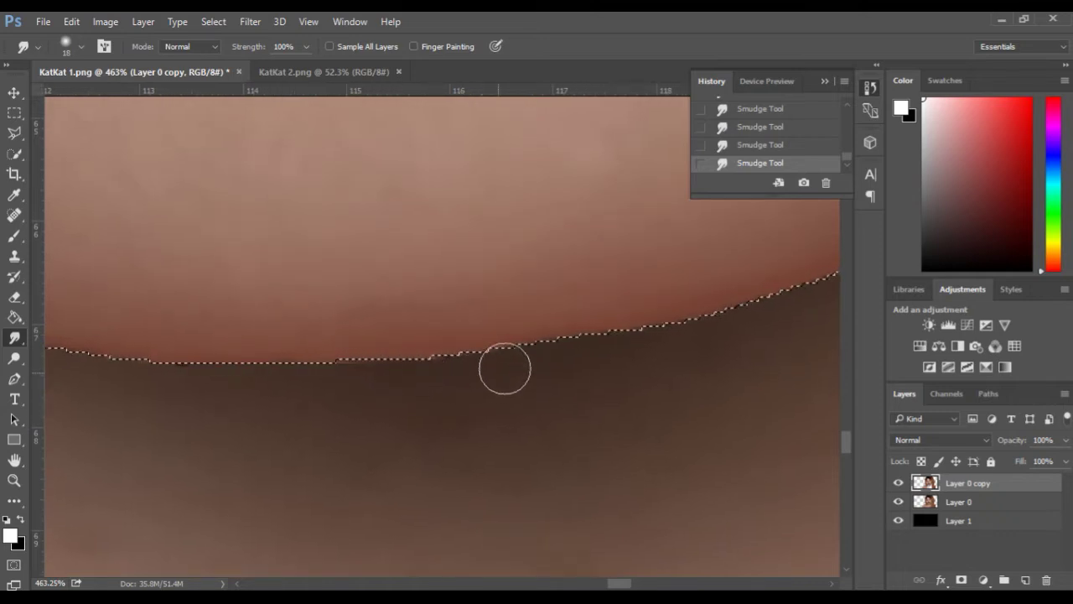
Step: Smudge the face side of the selection edge along the jawline from the chin up toward the ear
key(space)
mouse_move(596, 333)
mouse_down()
mouse_move(448, 299)
mouse_move(324, 288)
mouse_up()
mouse_move(261, 309)
mouse_down()
mouse_move(320, 309)
mouse_move(474, 248)
mouse_move(525, 245)
mouse_move(594, 209)
mouse_up()
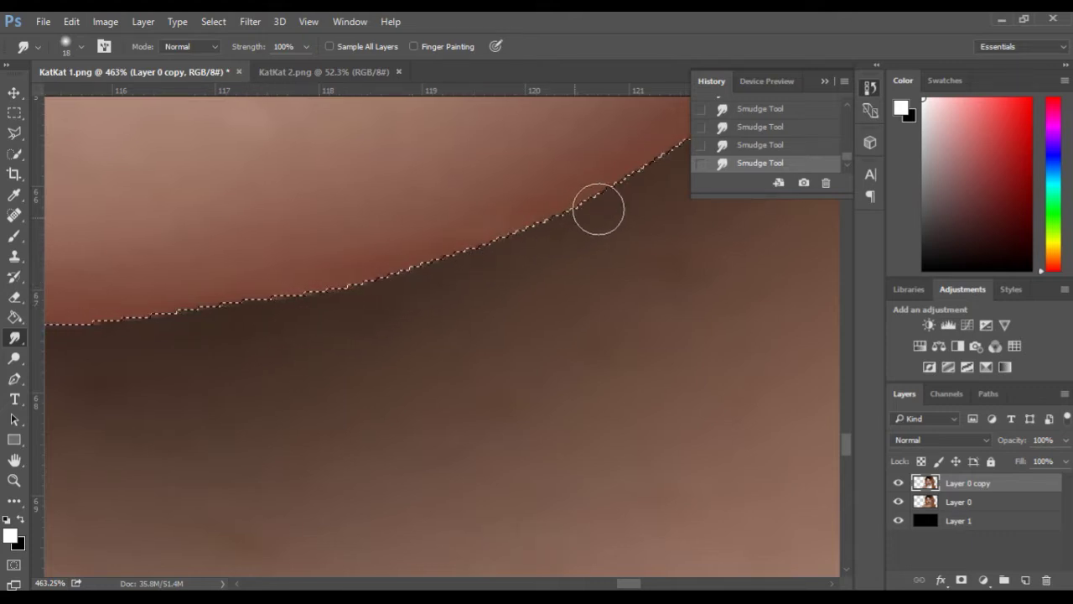
key(space)
drag(542, 159, 270, 275)
mouse_move(382, 306)
mouse_down()
mouse_move(401, 281)
mouse_move(439, 277)
mouse_move(515, 197)
mouse_up()
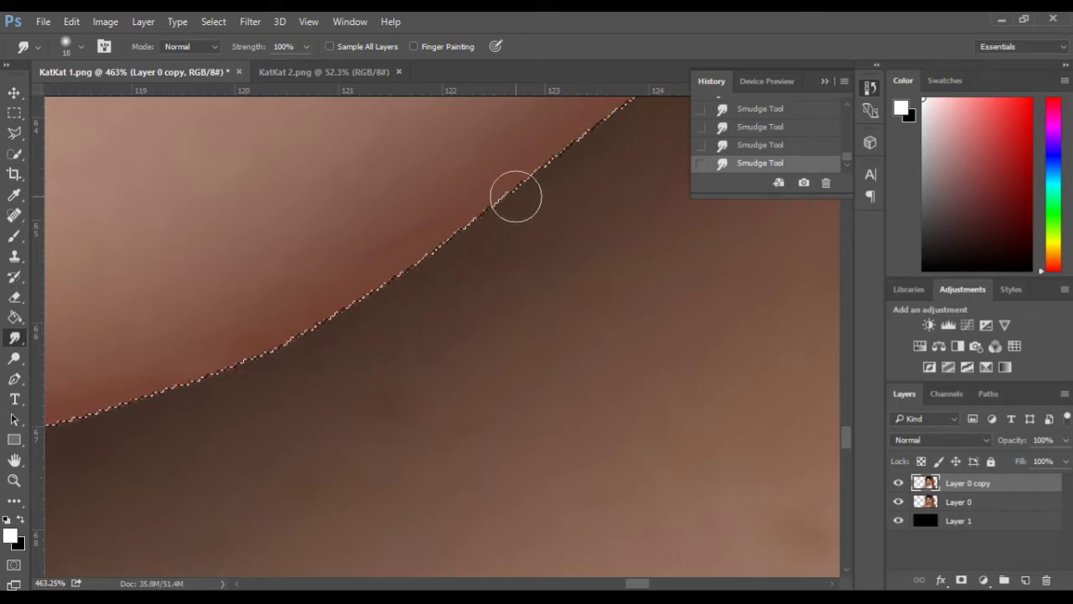
key(space)
drag(508, 137, 280, 263)
drag(377, 247, 517, 159)
key(space)
mouse_move(448, 110)
mouse_down()
mouse_move(418, 151)
mouse_move(208, 298)
mouse_up()
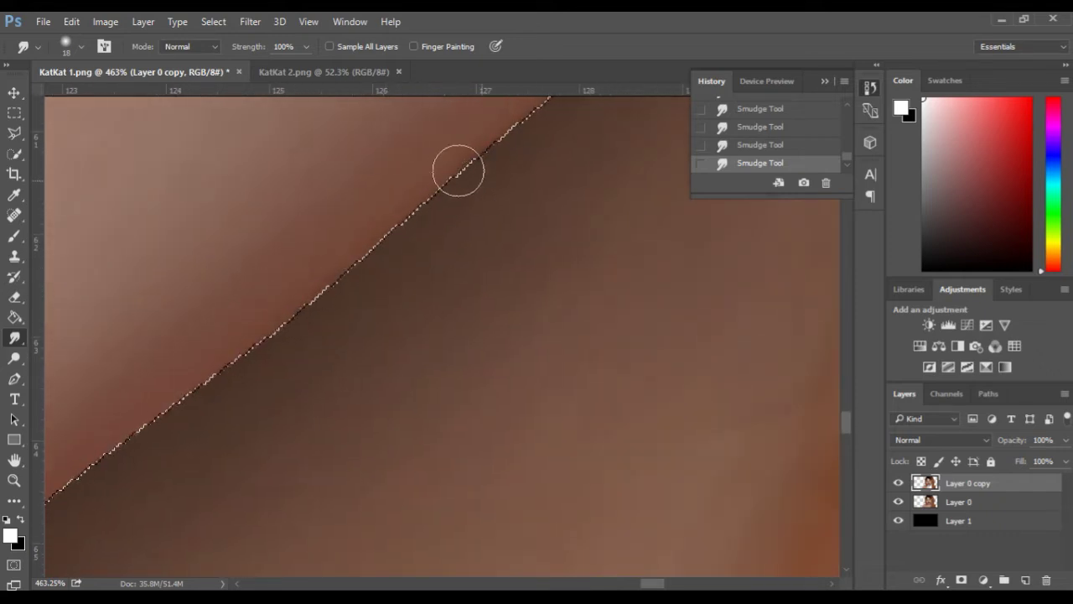
key(space)
drag(457, 168, 242, 307)
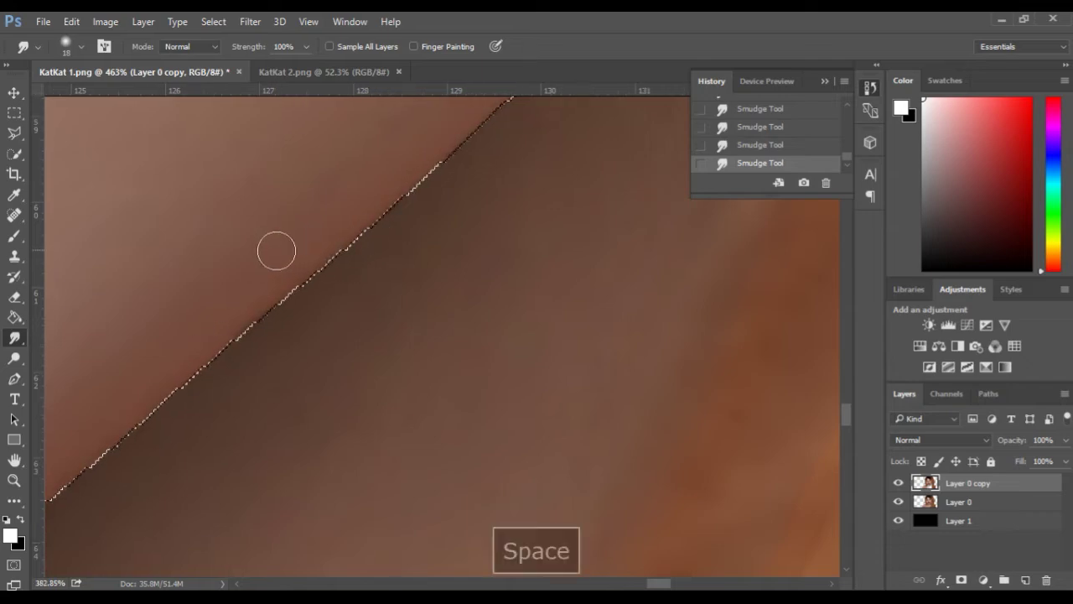
Step: Deselect the active selection around the face and neck
scroll(273, 255, down, 5)
scroll(178, 275, down, 2)
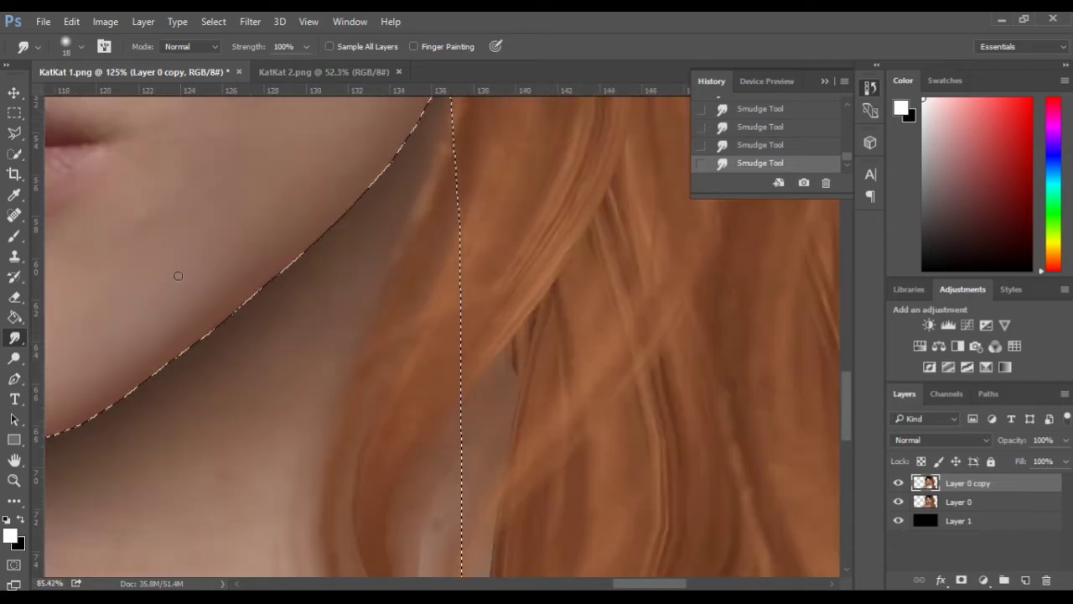
key(space)
drag(272, 247, 488, 211)
scroll(253, 269, down, 1)
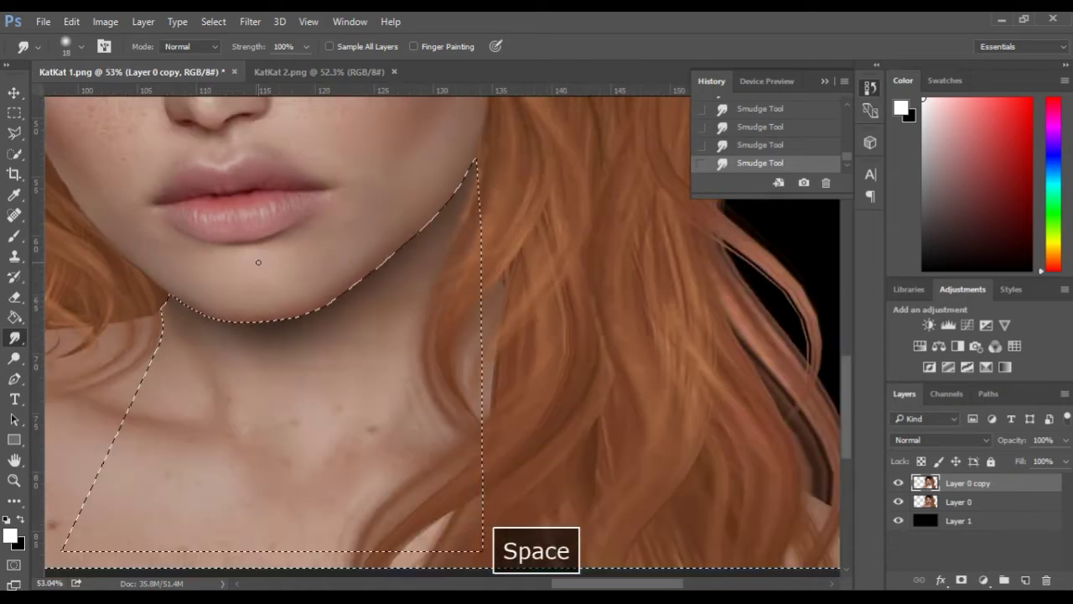
key(ctrl+d)
Step: Examine the smudged jaw edge up close from the chin to the ear and back to the hair corner
scroll(199, 348, up, 4)
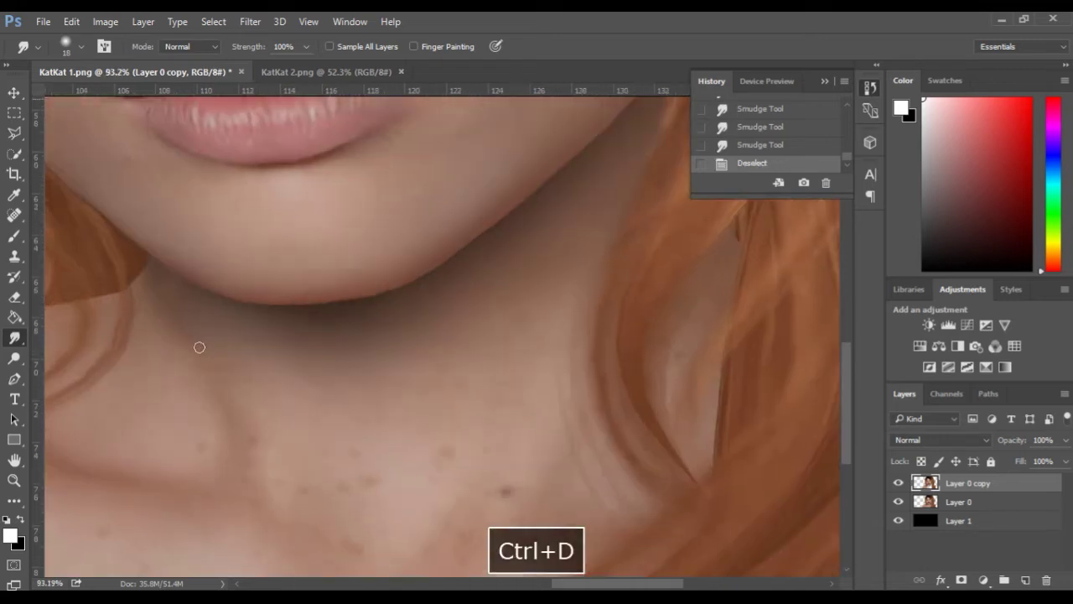
scroll(246, 344, up, 3)
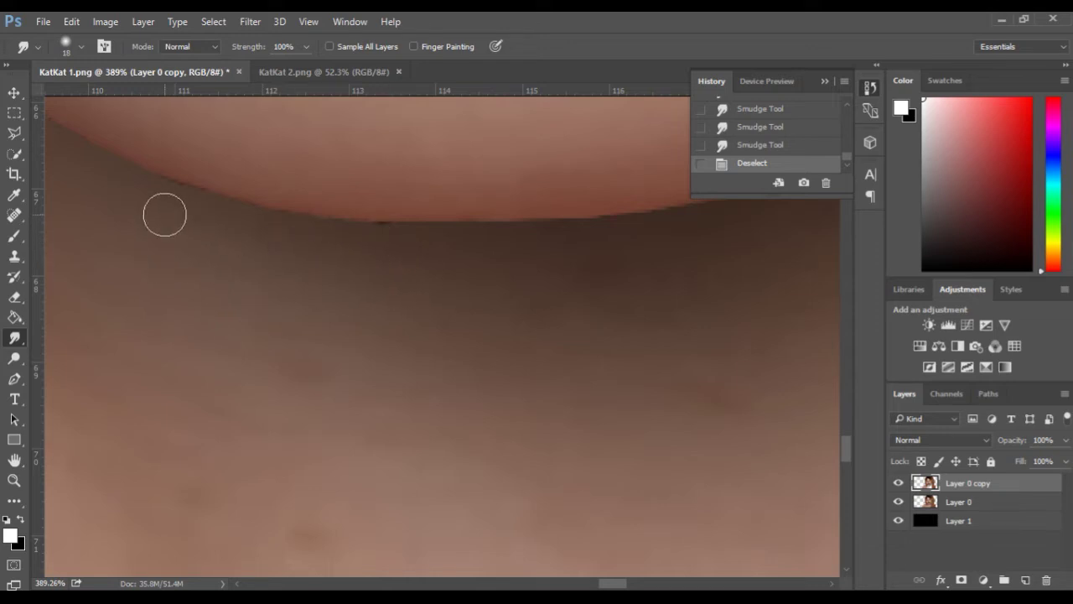
key(space)
drag(229, 143, 151, 227)
drag(472, 240, 142, 292)
drag(395, 141, 126, 313)
drag(350, 187, 96, 357)
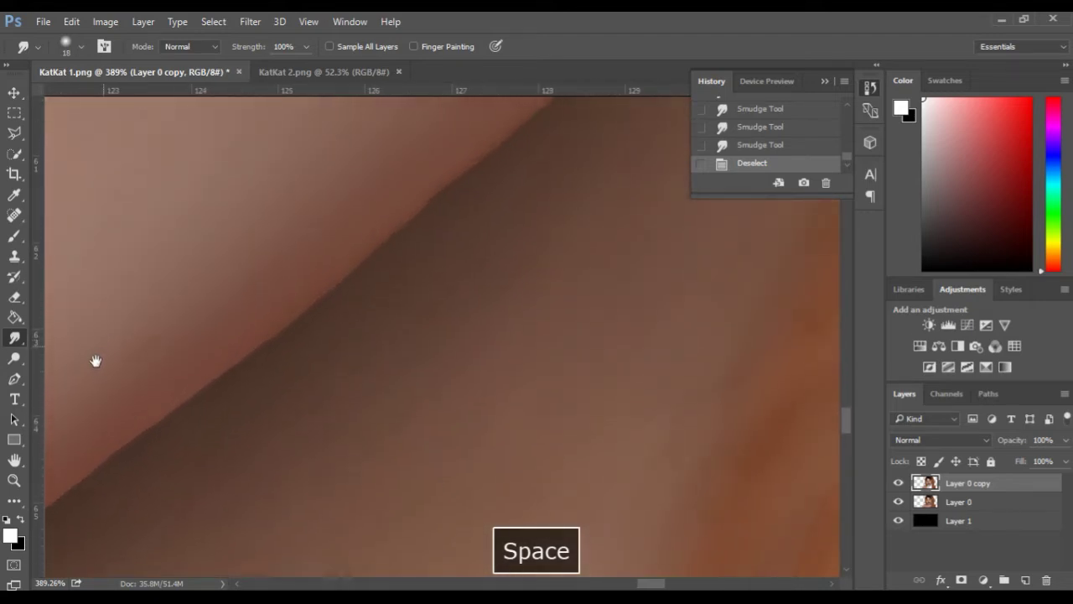
drag(393, 177, 250, 292)
drag(444, 169, 277, 318)
drag(394, 178, 299, 290)
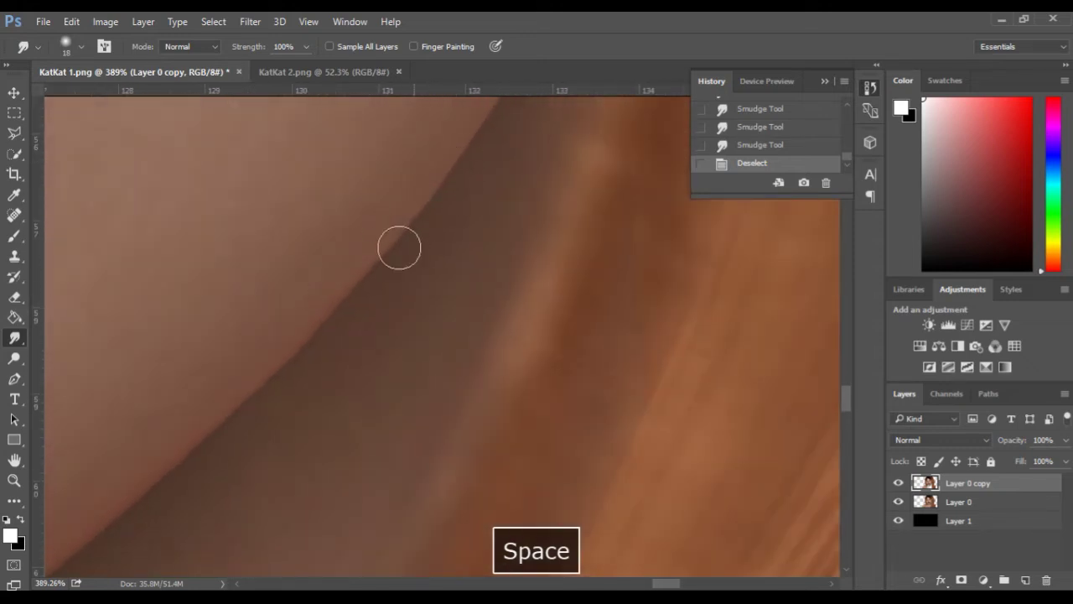
drag(148, 431, 609, 141)
drag(124, 435, 633, 100)
drag(181, 347, 483, 378)
drag(91, 307, 568, 419)
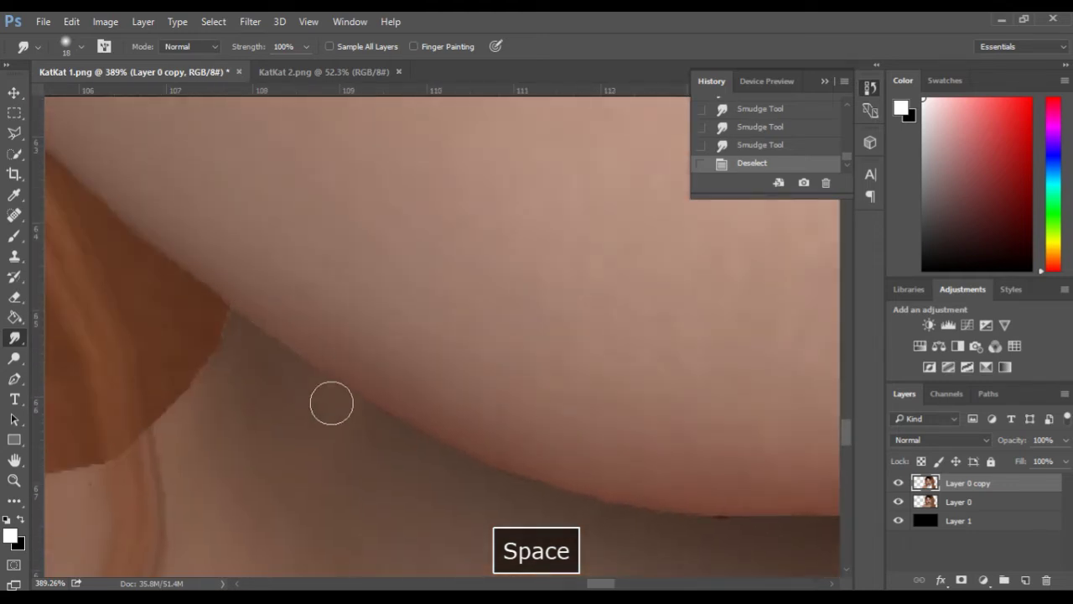
key(space)
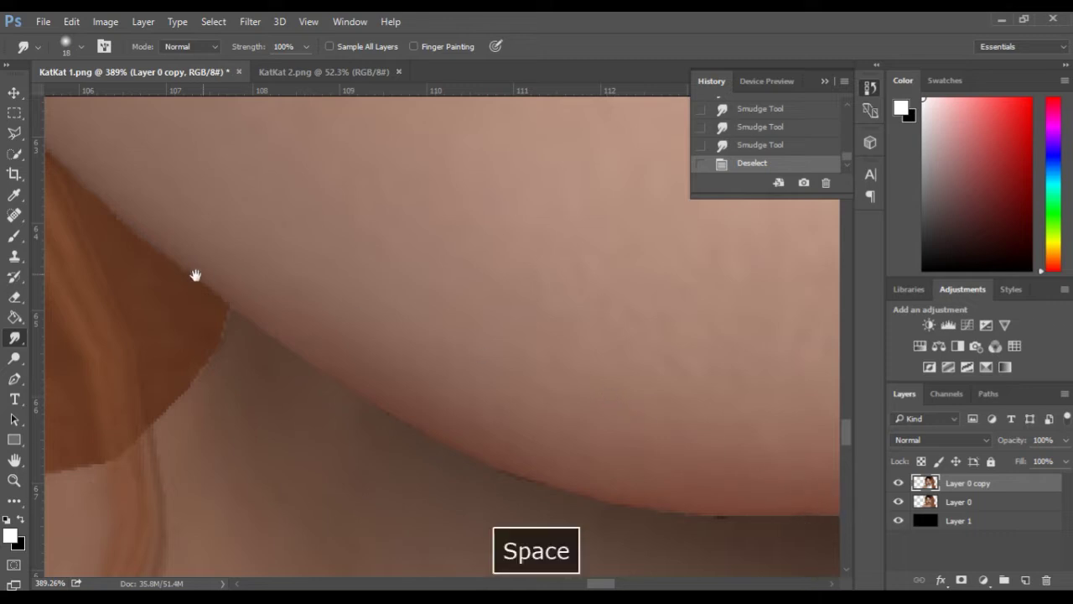
Step: Switch to the Blur tool and reduce its brush size to 10 px
right_click(14, 339)
click(52, 338)
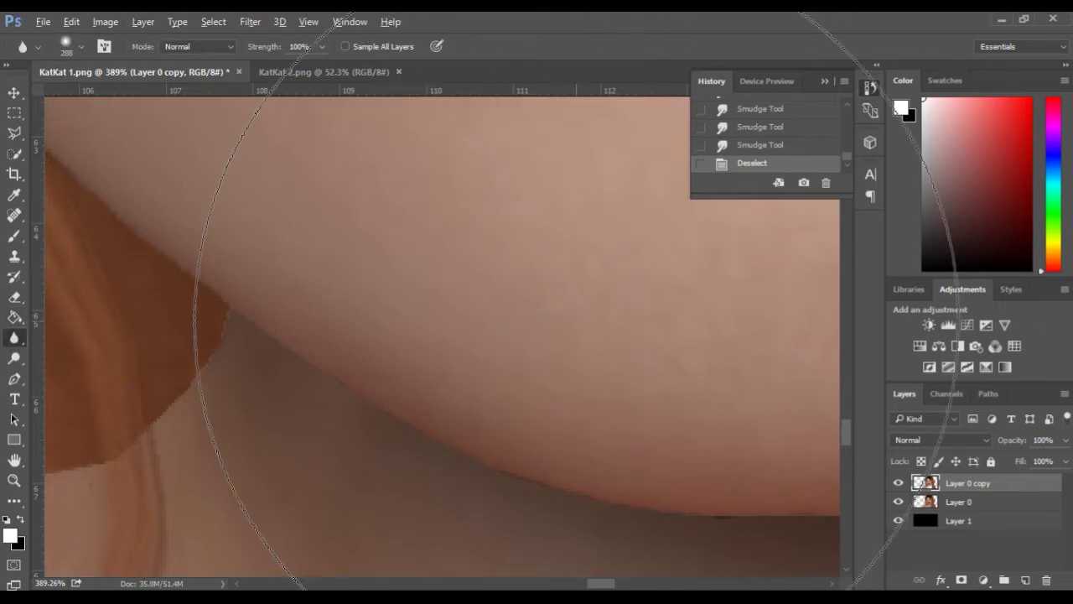
drag(429, 298, 5, 332)
key(space)
mouse_move(350, 334)
mouse_down()
mouse_move(275, 255)
mouse_move(287, 264)
mouse_up()
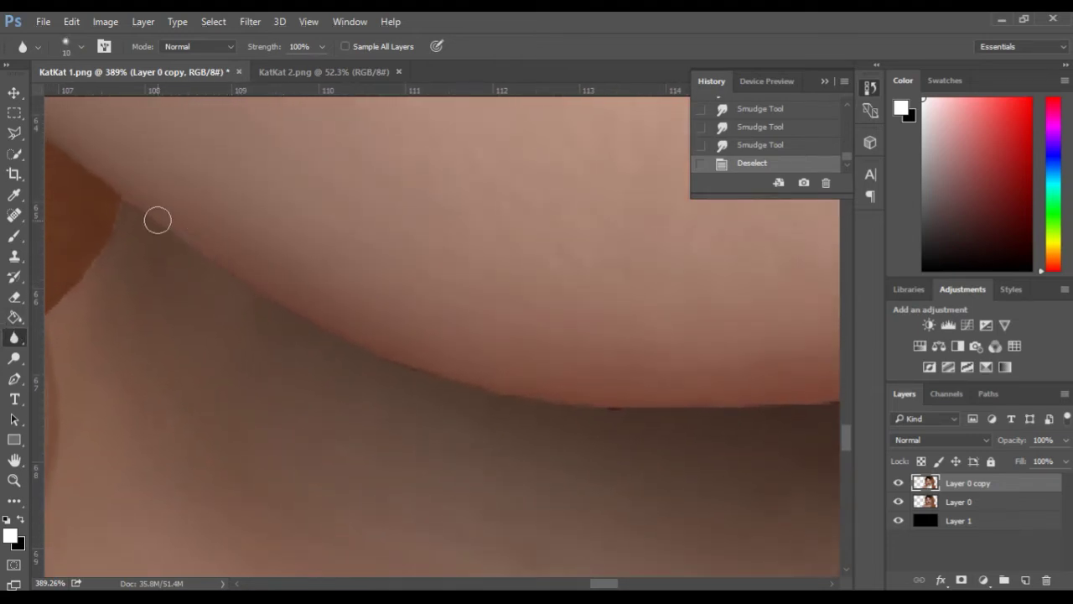
Step: Try blurring the jaw edge from near the hair corner across the chin with the Blur tool at 100% strength
mouse_move(264, 303)
mouse_down()
mouse_move(425, 373)
mouse_move(559, 405)
mouse_up()
mouse_move(238, 283)
mouse_down()
mouse_move(434, 360)
mouse_move(344, 330)
mouse_up()
drag(439, 327, 168, 280)
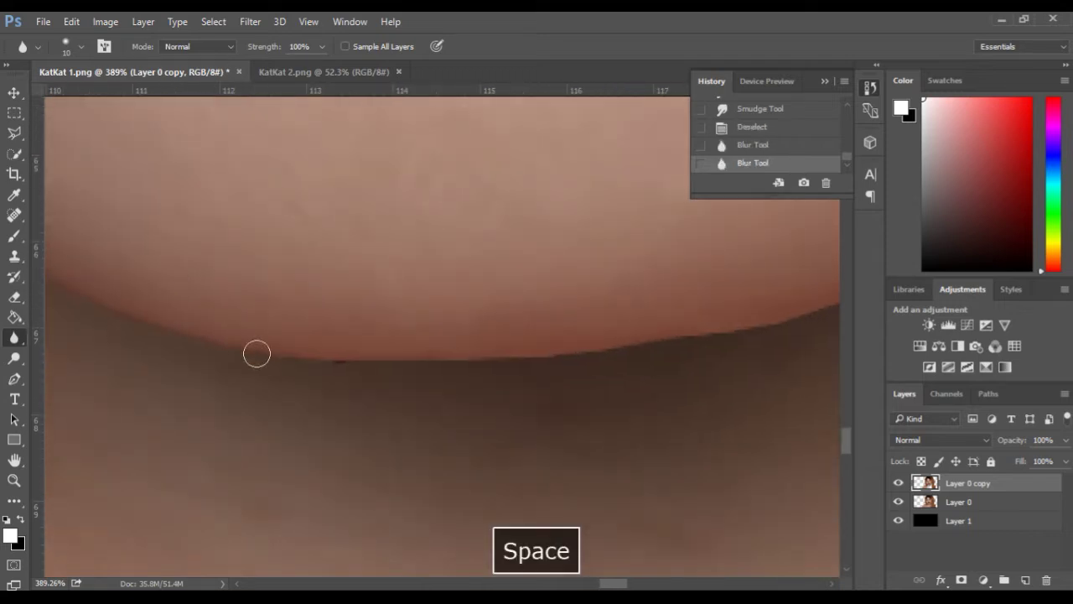
mouse_move(286, 362)
mouse_down()
mouse_move(431, 367)
mouse_move(313, 366)
mouse_up()
drag(347, 313, 197, 313)
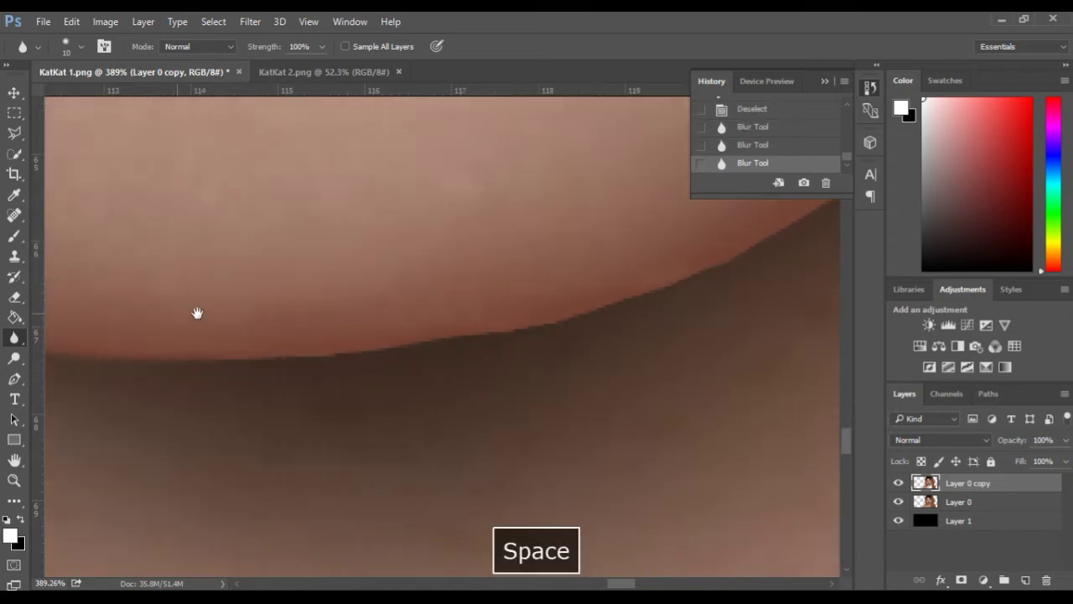
drag(189, 361, 396, 353)
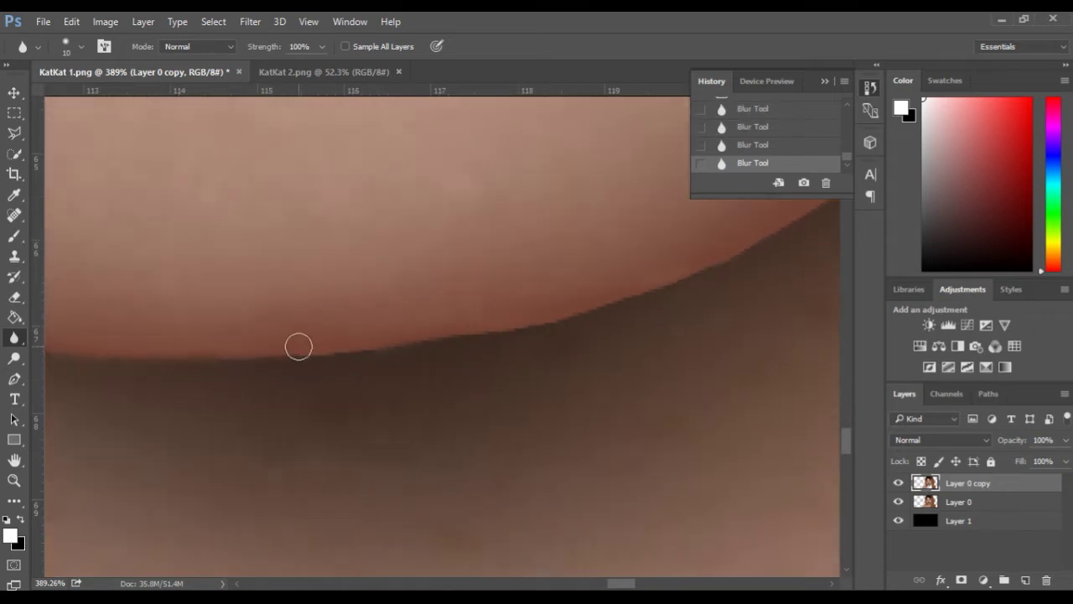
drag(431, 321, 264, 347)
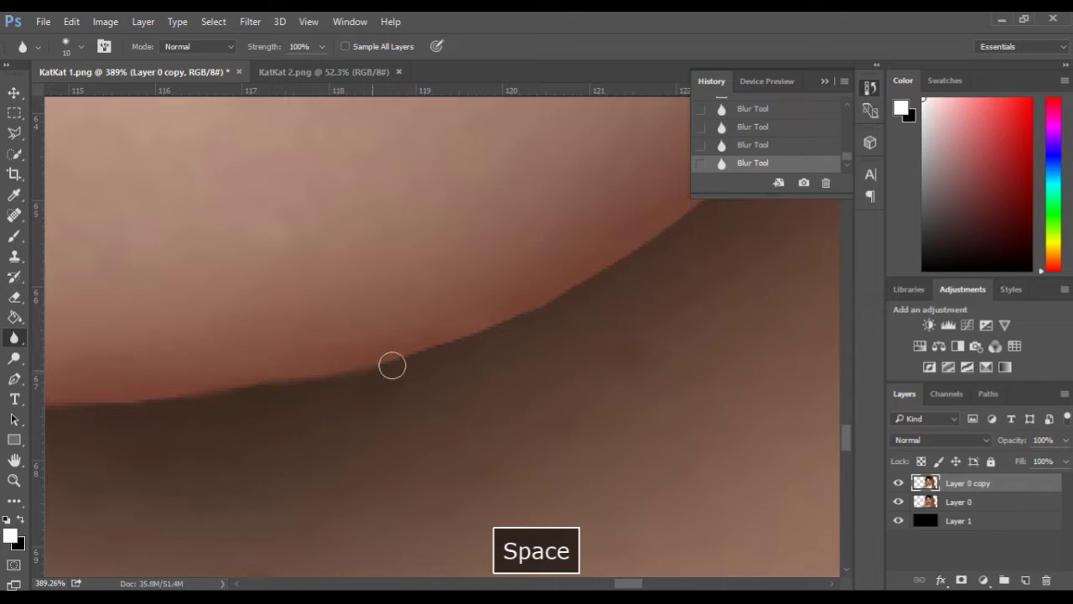
drag(517, 290, 355, 363)
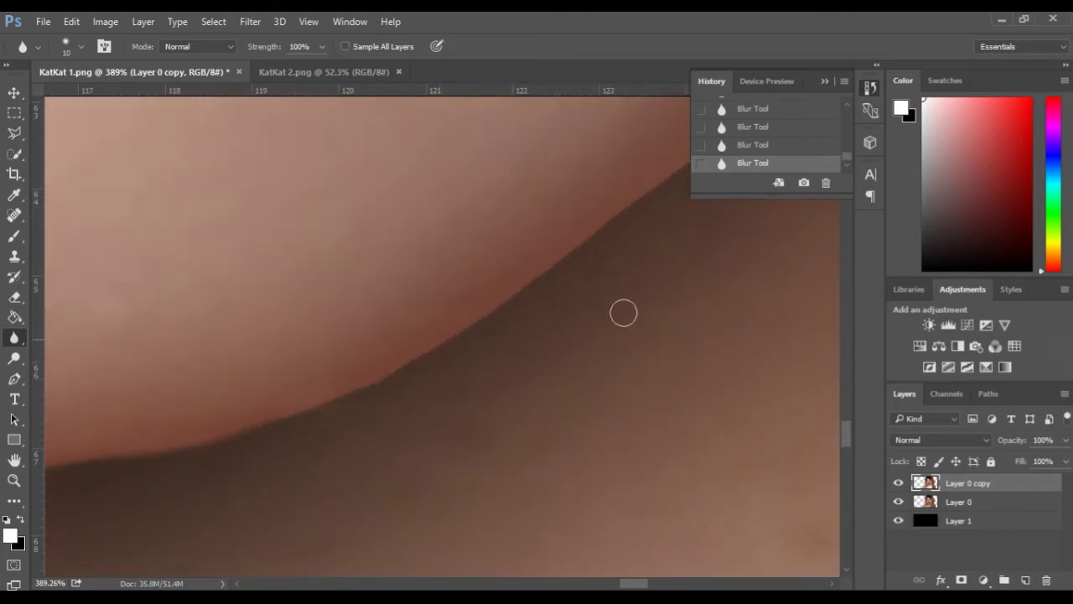
Step: Delete the Blur tool strokes on the jaw edge from the history, back to the Deselect state
scroll(762, 147, up, 2)
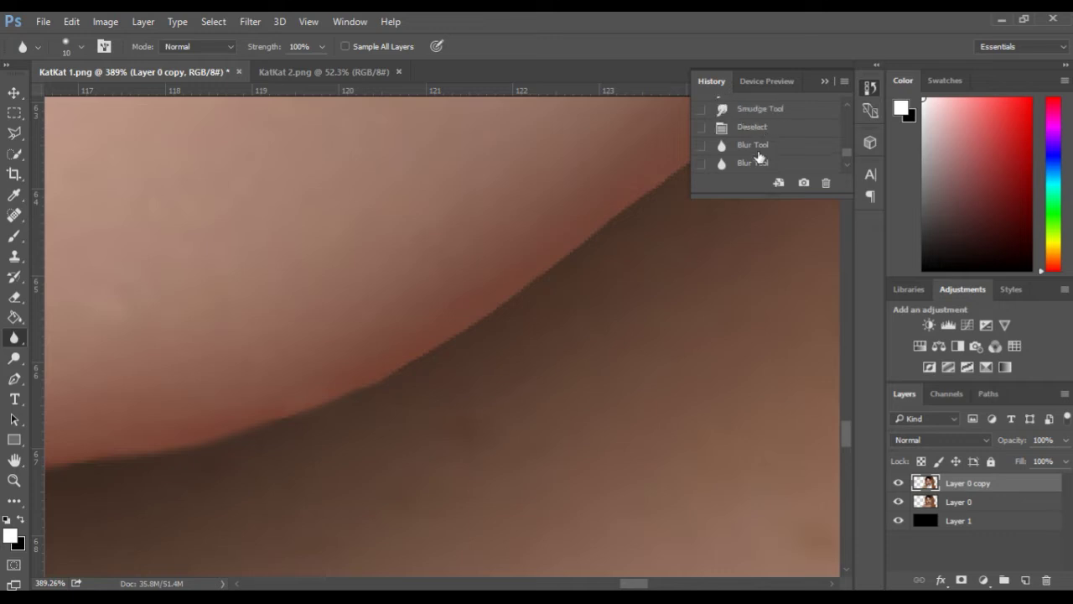
click(758, 151)
click(826, 183)
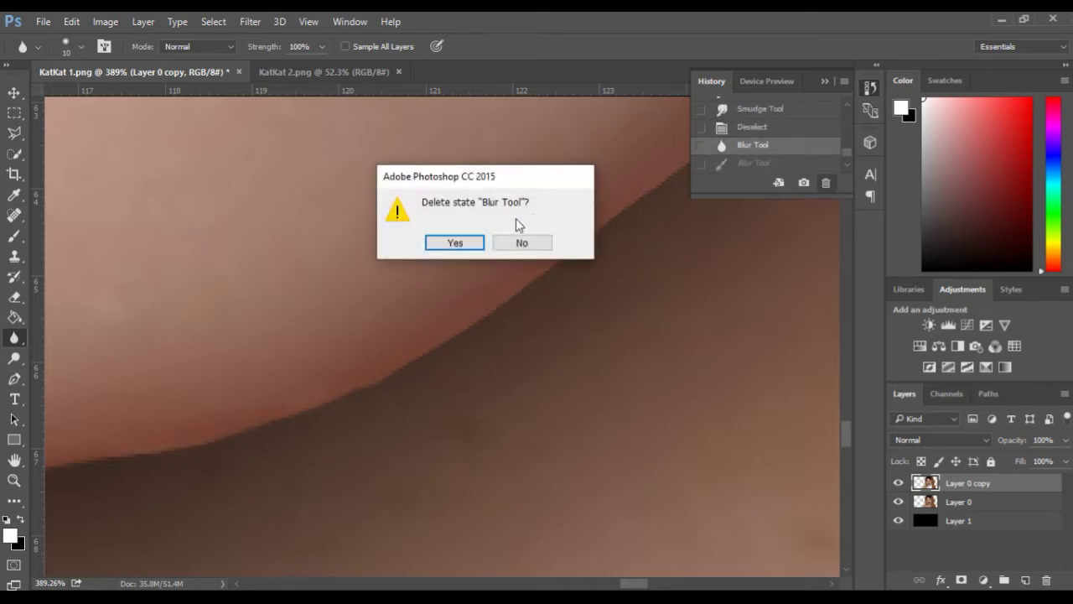
click(470, 246)
Step: Set the Blur tool's strength to 50% and blur the jaw edge from the hair corner toward the chin
key(space)
drag(206, 231, 718, 246)
drag(258, 53, 230, 53)
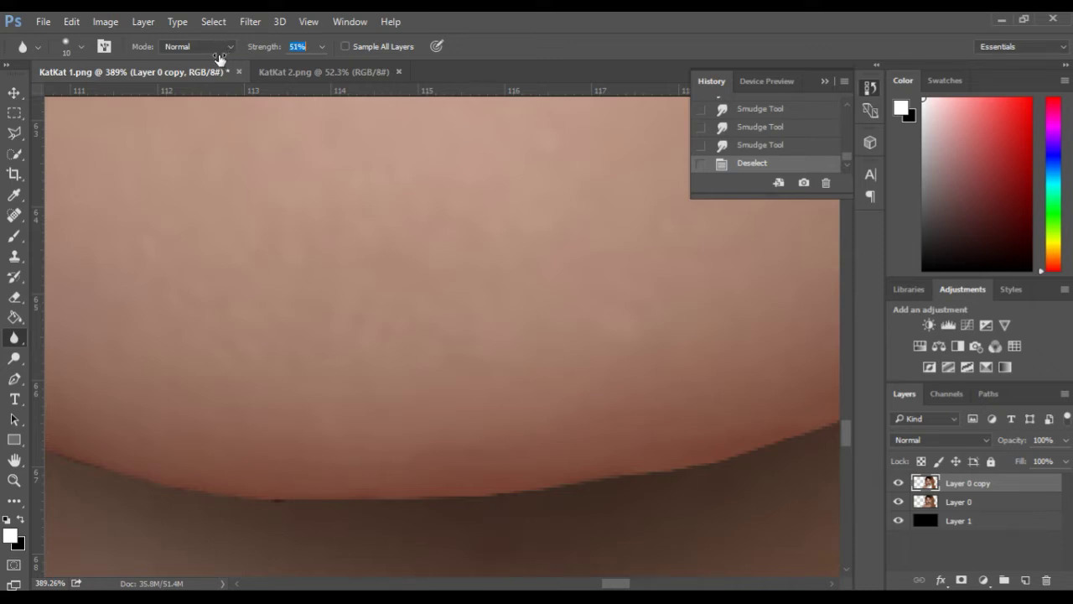
key(space)
drag(159, 229, 639, 185)
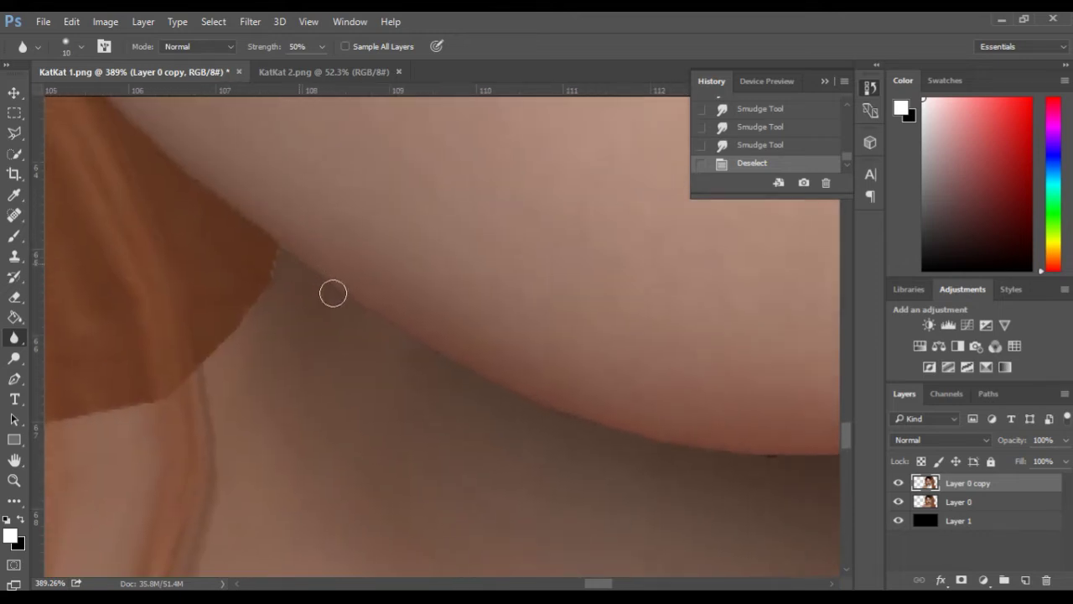
drag(518, 403, 616, 444)
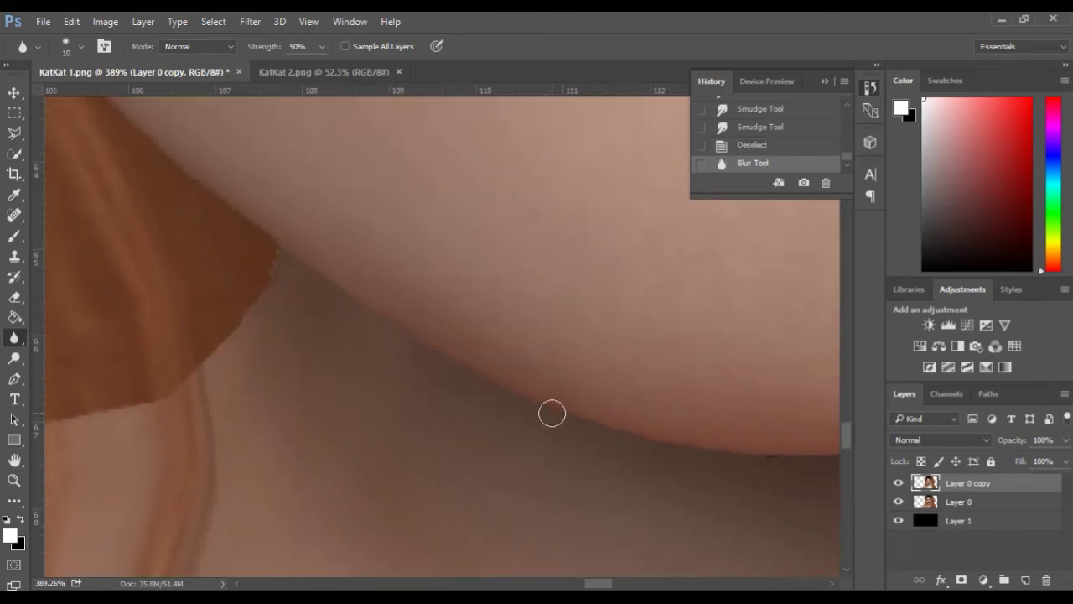
drag(551, 413, 655, 450)
key(space)
drag(667, 411, 315, 349)
drag(422, 404, 596, 427)
Step: Blur the jaw edge along the lowest part of the chin and the start of the jawline's rise
key(space)
drag(647, 368, 353, 375)
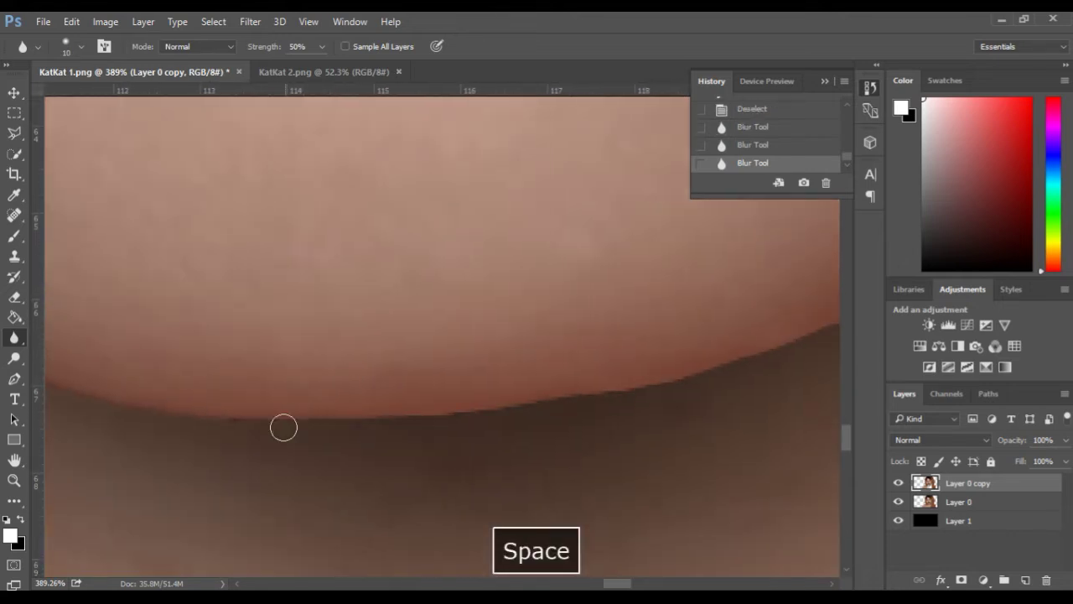
mouse_move(345, 416)
mouse_down()
mouse_move(512, 414)
mouse_move(595, 372)
mouse_move(309, 390)
mouse_up()
key(space)
drag(246, 436, 371, 420)
key(space)
drag(425, 355, 275, 392)
mouse_move(247, 439)
mouse_down()
mouse_move(401, 388)
mouse_move(496, 337)
mouse_up()
key(space)
drag(509, 283, 358, 357)
mouse_move(280, 436)
mouse_down()
mouse_move(412, 360)
mouse_move(505, 284)
mouse_move(334, 357)
mouse_up()
Step: Continue blurring the jaw edge from beside the chin up toward the ear, where it meets the hair
key(space)
drag(283, 415, 516, 244)
key(space)
drag(566, 162, 347, 329)
drag(297, 393, 504, 214)
key(space)
drag(556, 143, 342, 315)
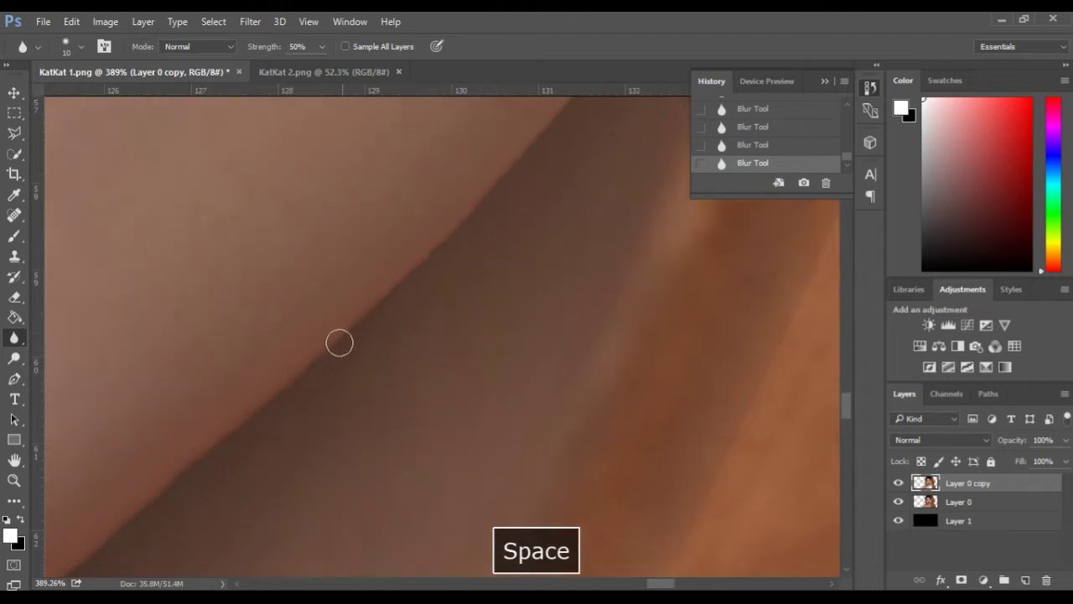
drag(303, 374, 490, 224)
drag(388, 309, 495, 181)
key(space)
mouse_move(483, 181)
mouse_down()
mouse_move(368, 303)
mouse_move(430, 264)
mouse_move(473, 209)
mouse_move(483, 164)
mouse_move(404, 262)
mouse_move(396, 314)
mouse_move(409, 301)
mouse_move(490, 177)
mouse_up()
key(space)
key(space)
mouse_move(466, 140)
mouse_down()
mouse_move(395, 268)
mouse_move(397, 297)
mouse_up()
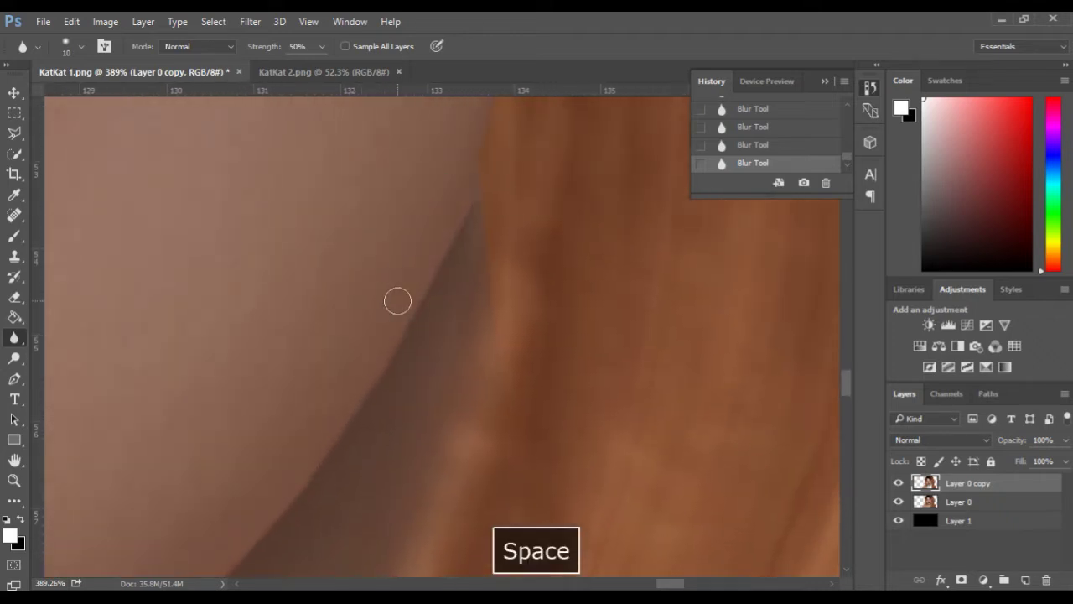
Step: Inspect the blended jaw shadow on the whole portrait and close up around the chin and neck
scroll(223, 352, down, 9)
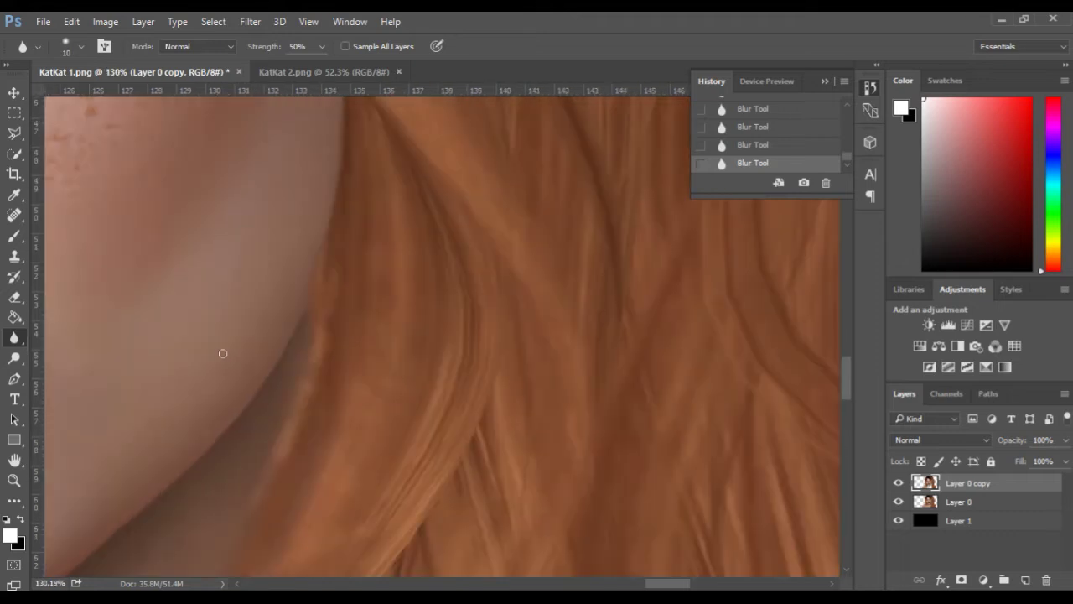
key(space)
drag(155, 399, 424, 339)
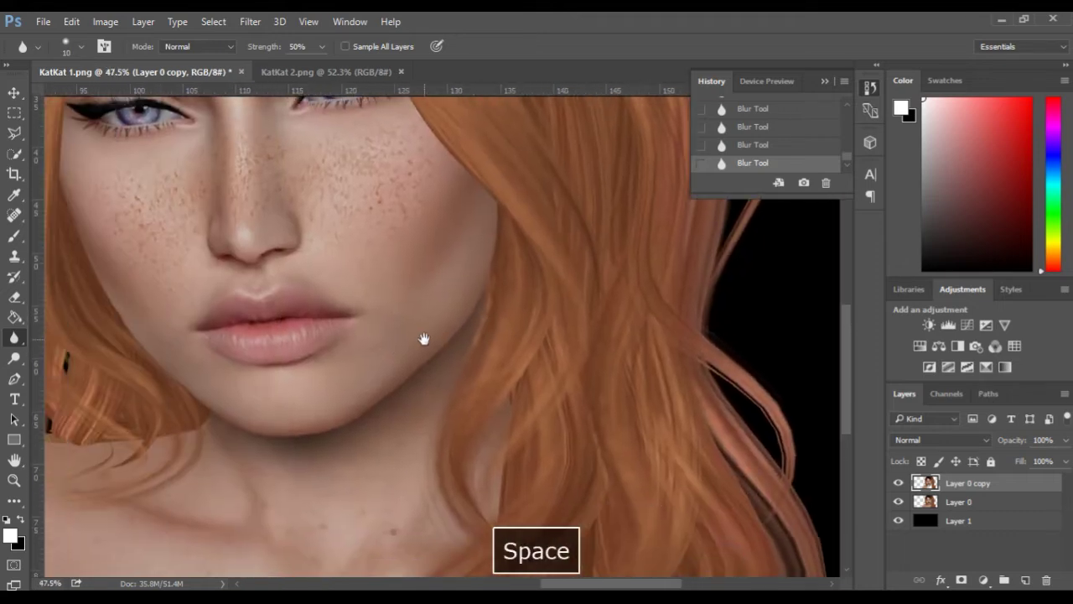
scroll(176, 331, down, 4)
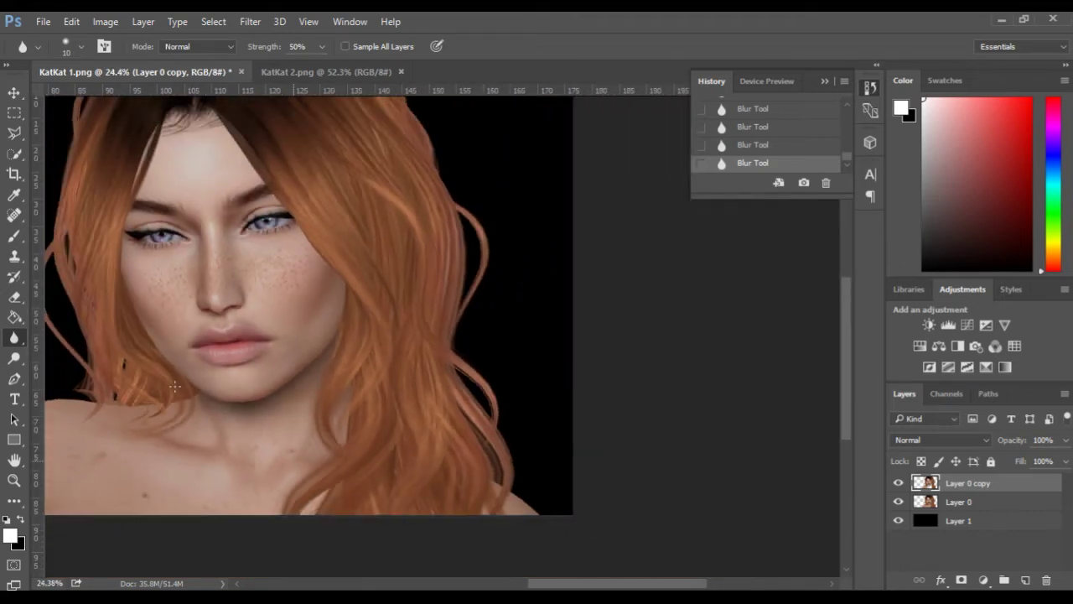
key(space)
drag(308, 314, 492, 319)
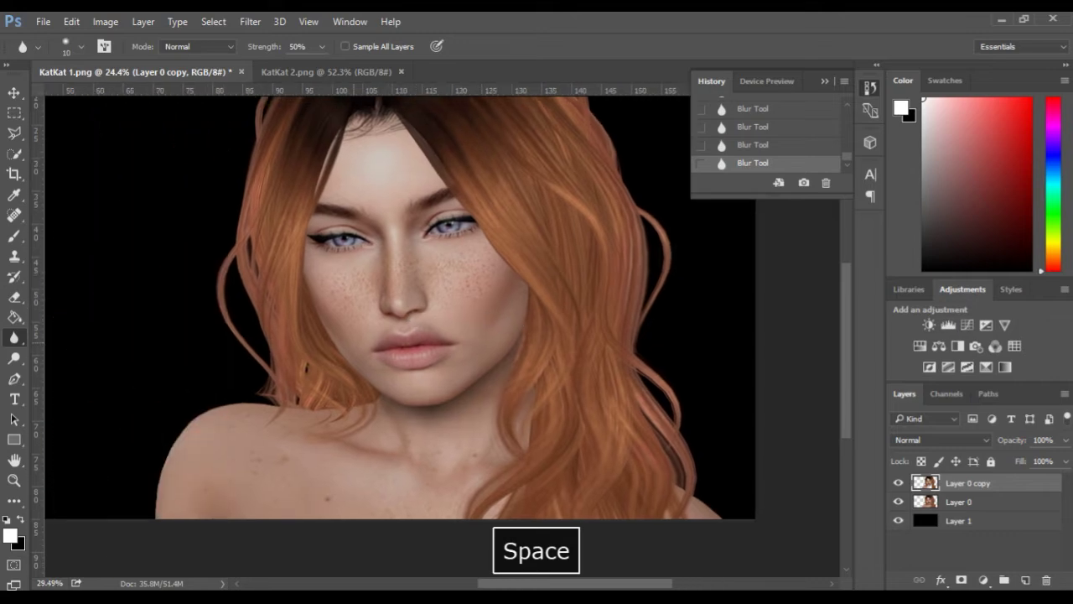
scroll(404, 423, up, 3)
scroll(397, 427, up, 4)
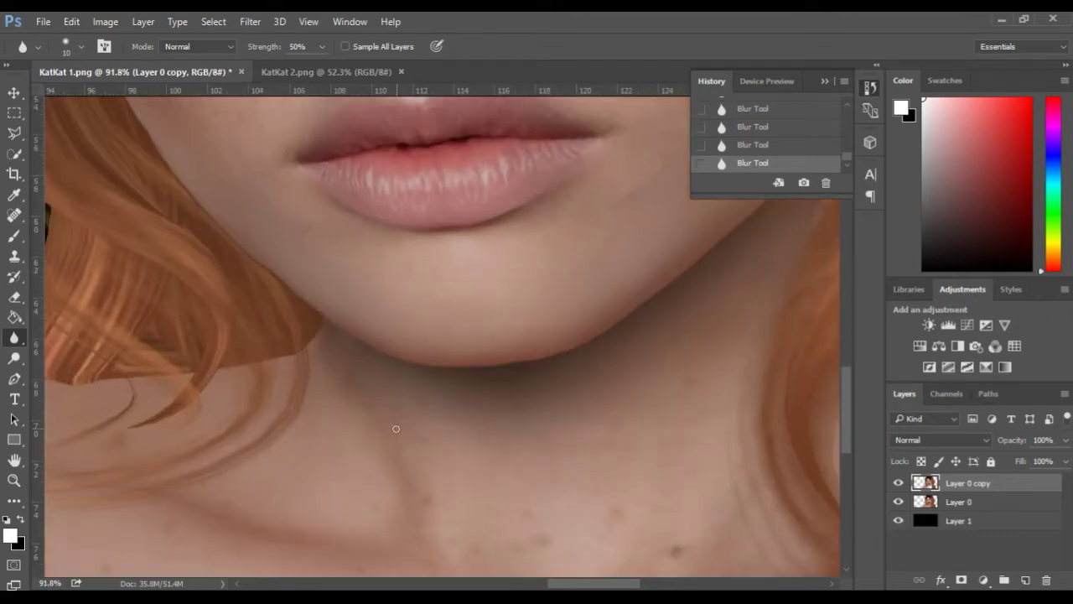
scroll(395, 429, down, 4)
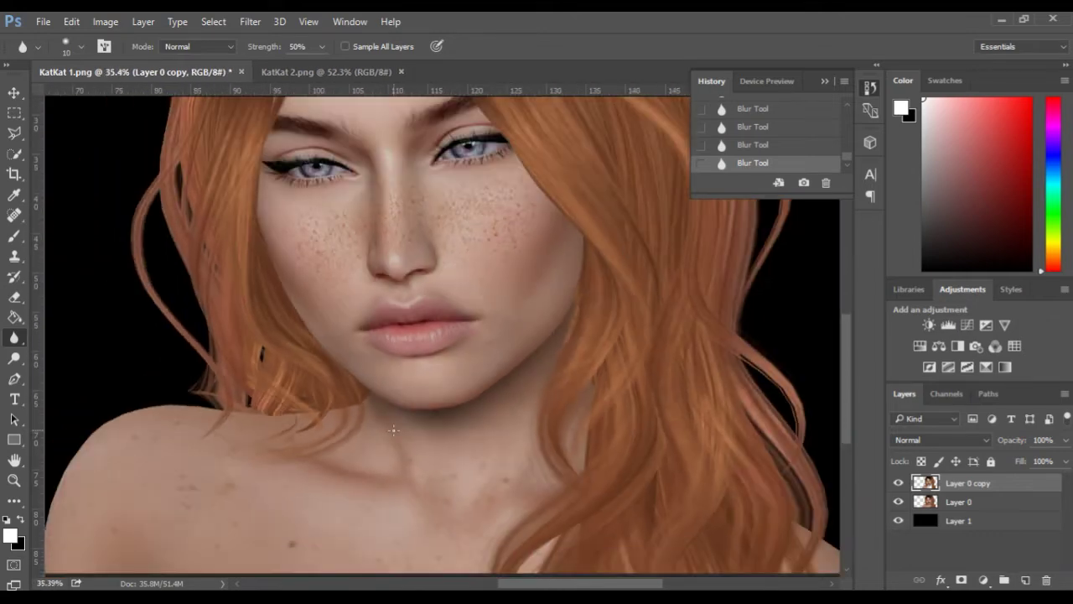
scroll(390, 434, up, 3)
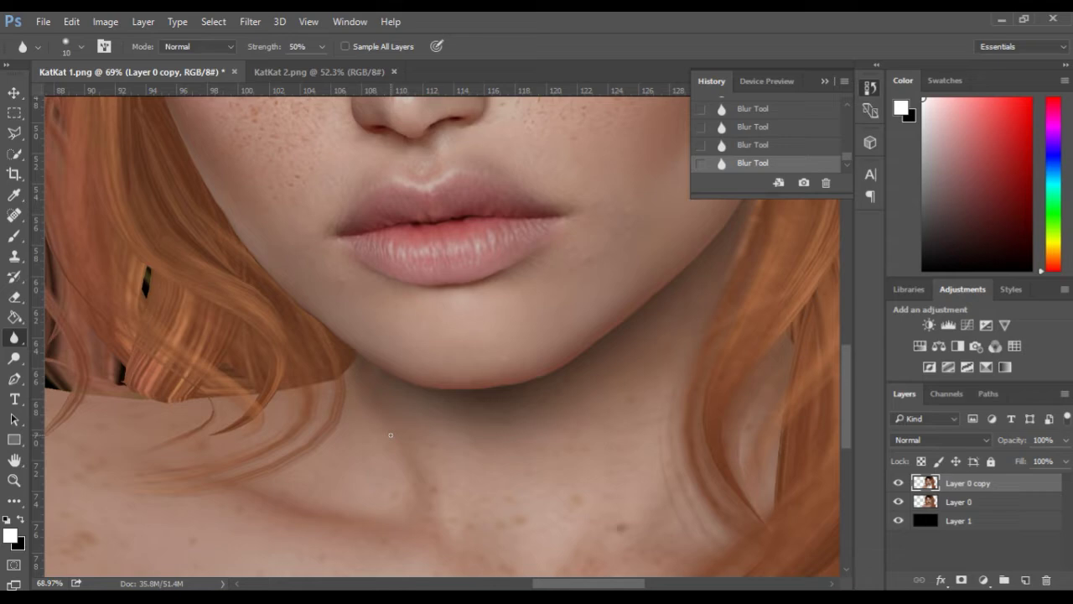
scroll(391, 435, down, 3)
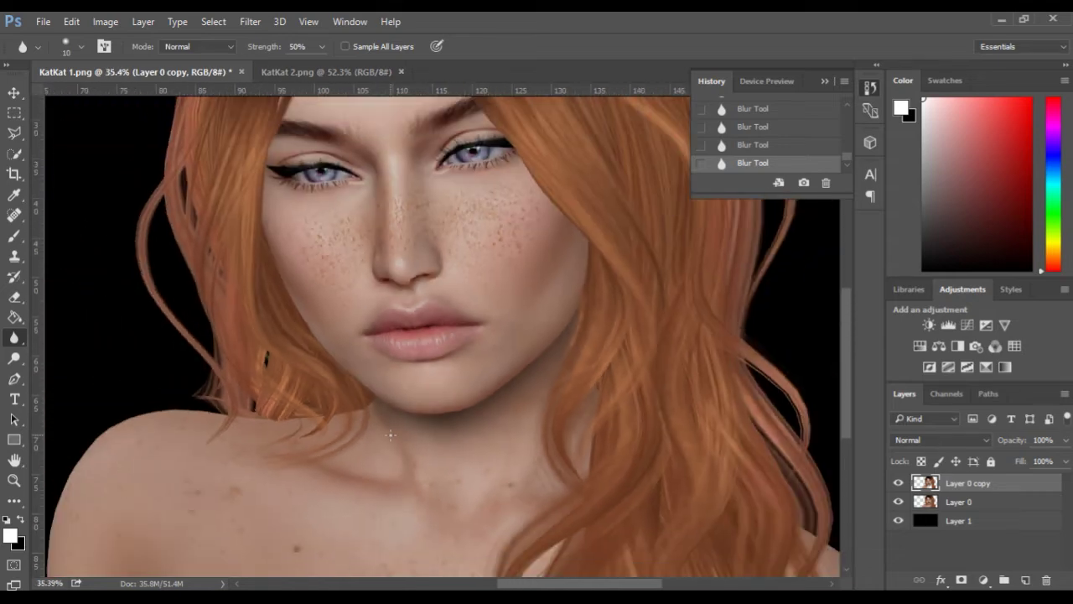
Step: Inspect the jaw shadow from near and far, and compare the portrait with Layer 0 copy hidden and shown
scroll(390, 433, down, 1)
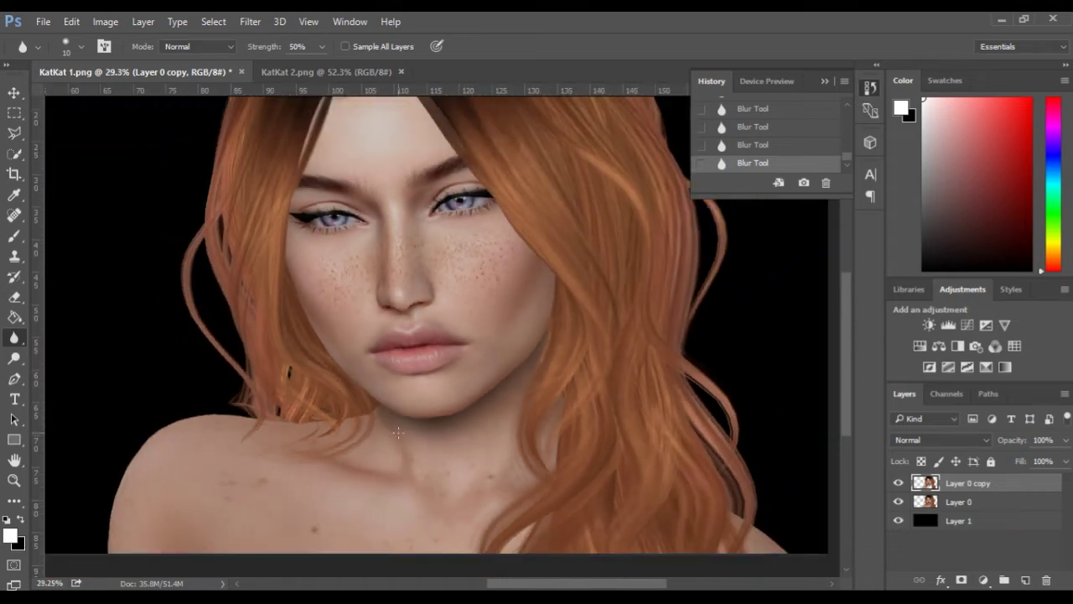
scroll(397, 433, down, 1)
scroll(561, 449, up, 3)
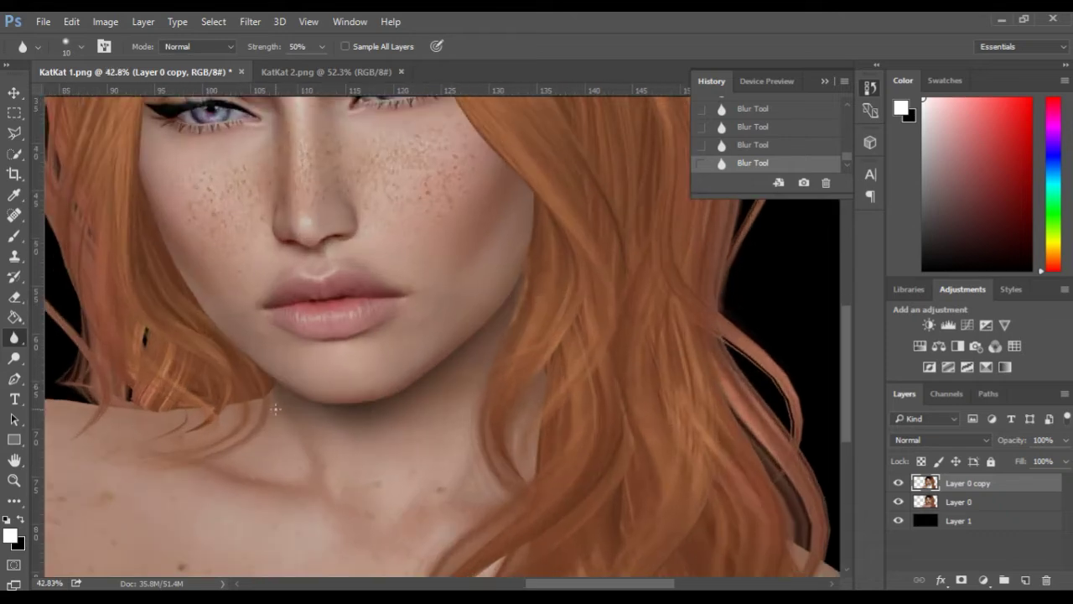
scroll(489, 456, down, 1)
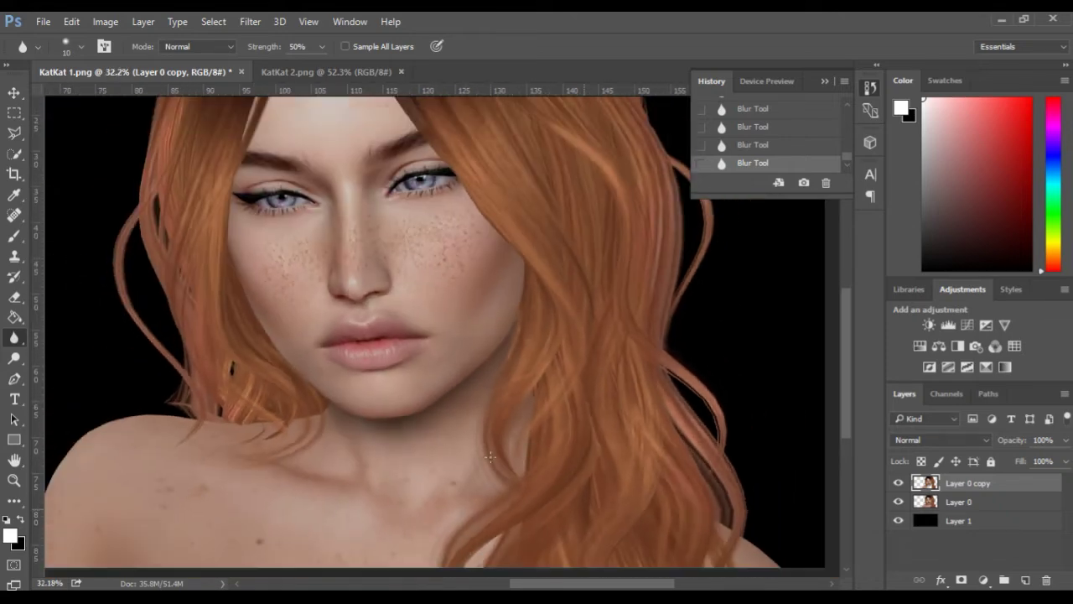
scroll(488, 457, up, 4)
scroll(487, 458, down, 3)
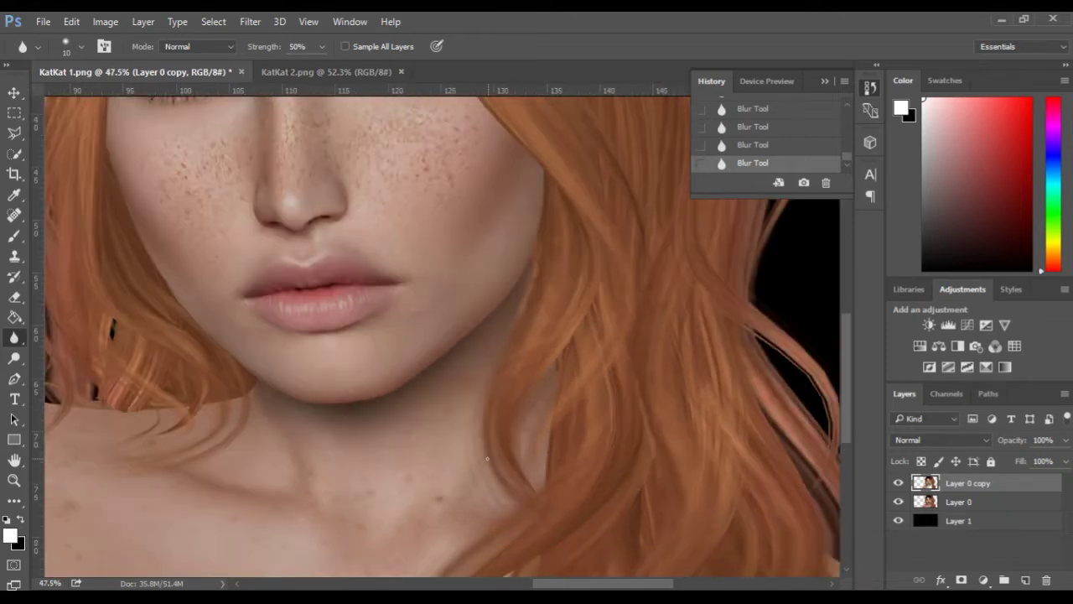
click(897, 483)
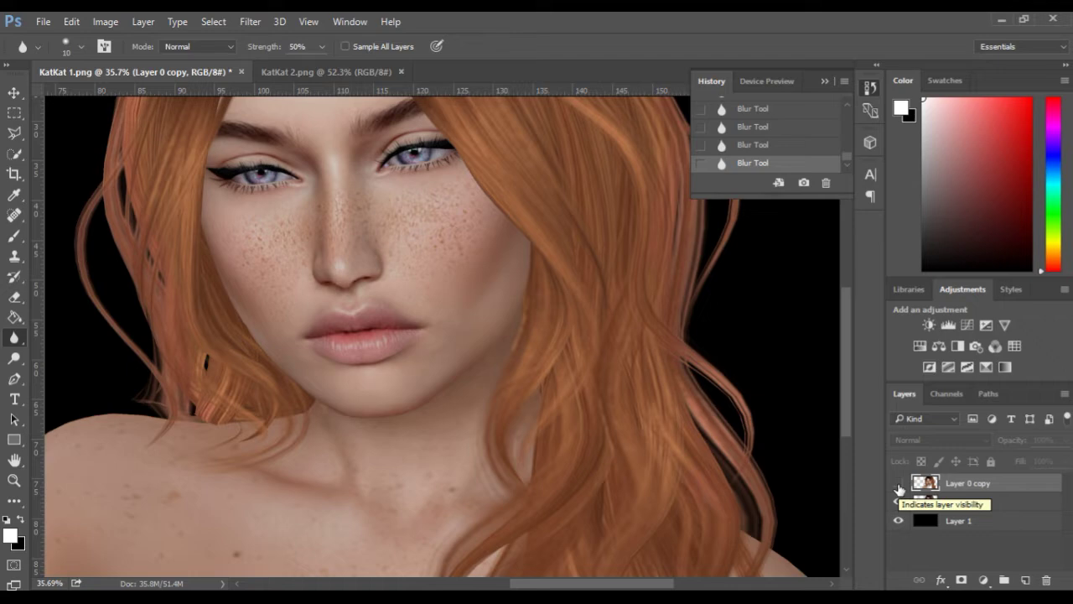
click(898, 484)
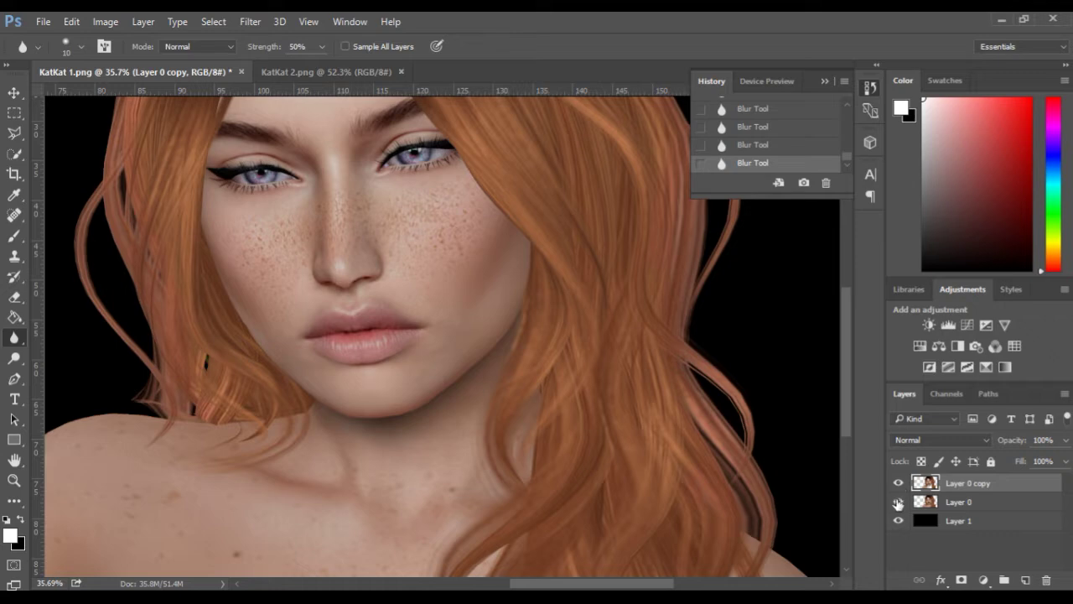
Step: Hide Layer 0 to examine the painted shadow on Layer 0 copy against black, and show Layer 0 again
click(898, 502)
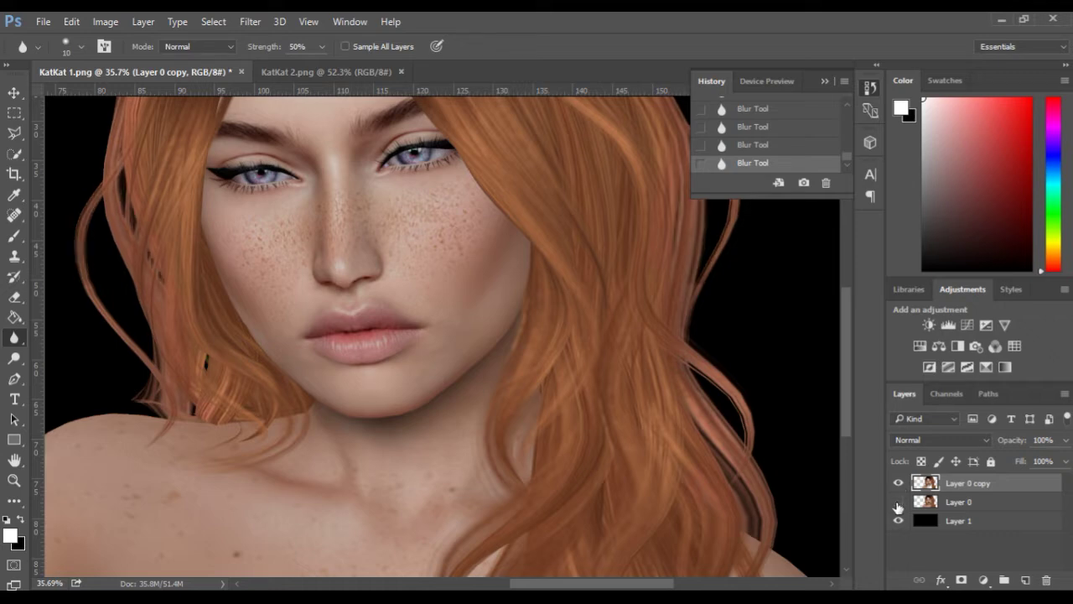
scroll(219, 484, down, 1)
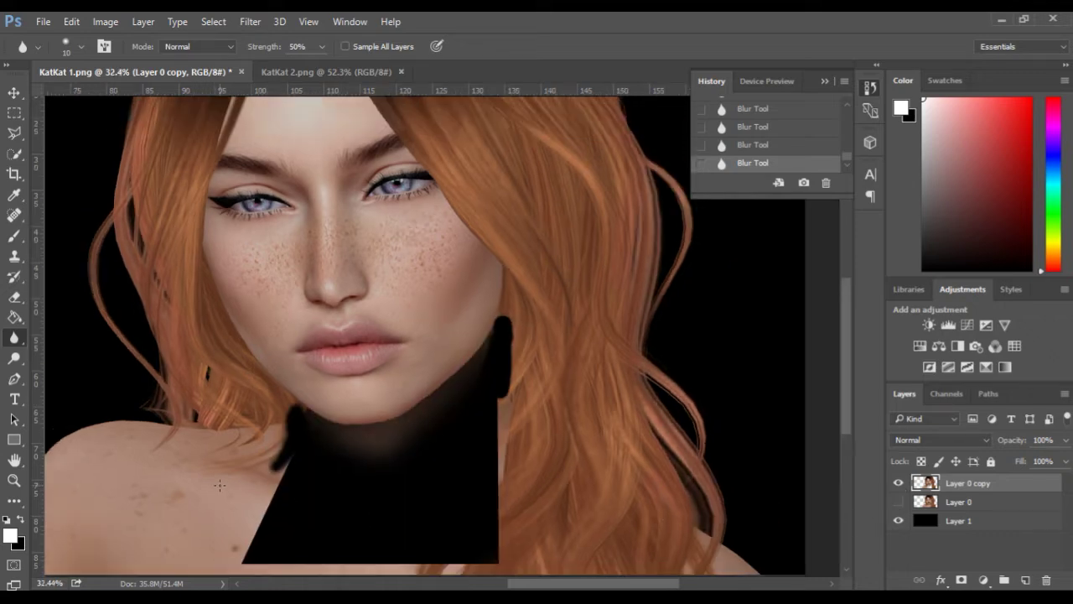
scroll(353, 522, up, 1)
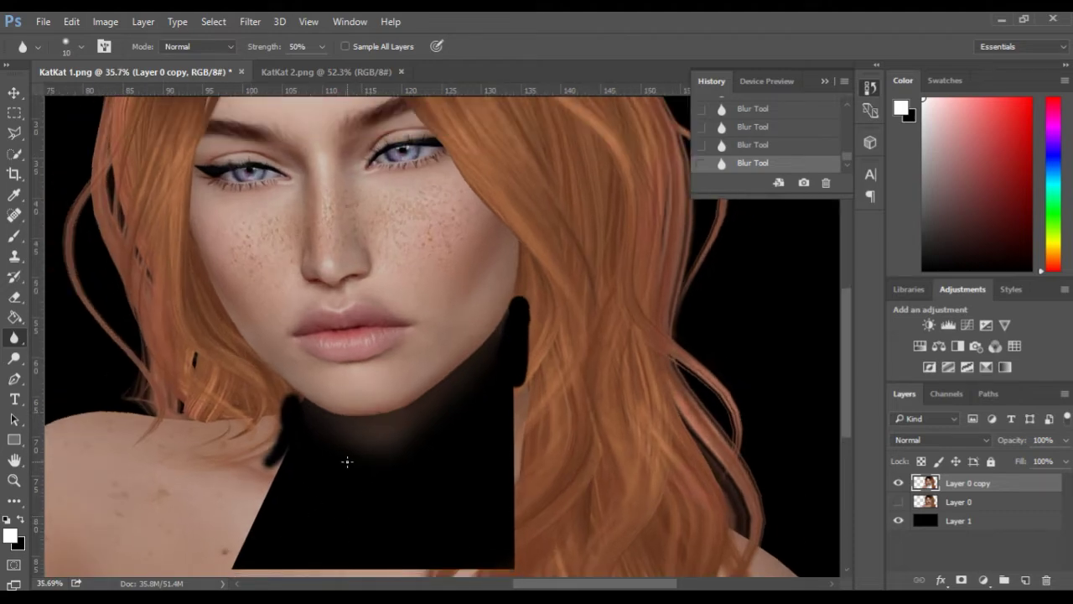
scroll(347, 461, up, 1)
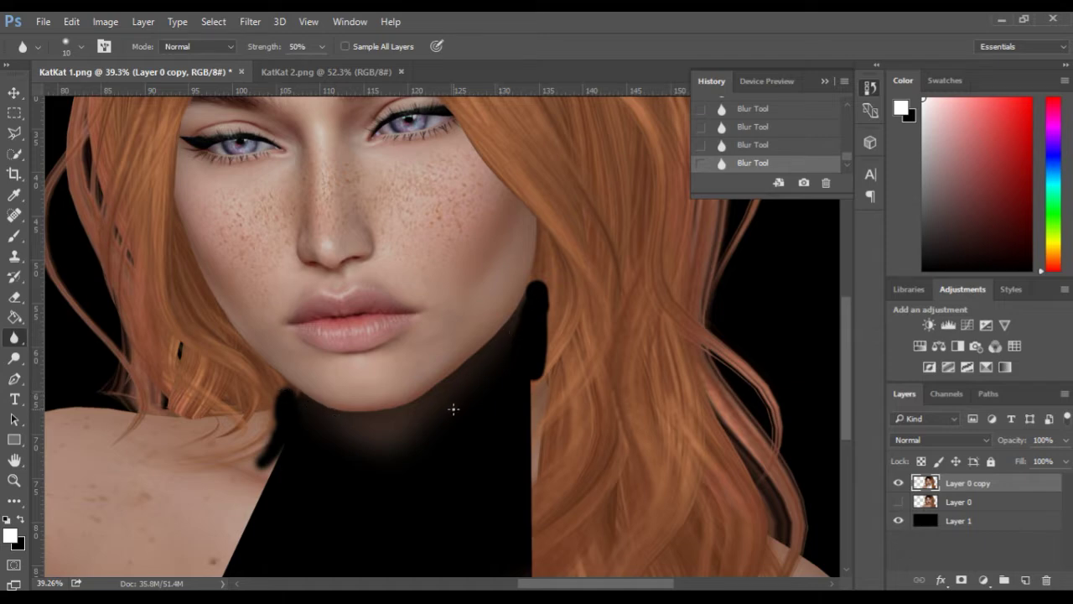
click(897, 501)
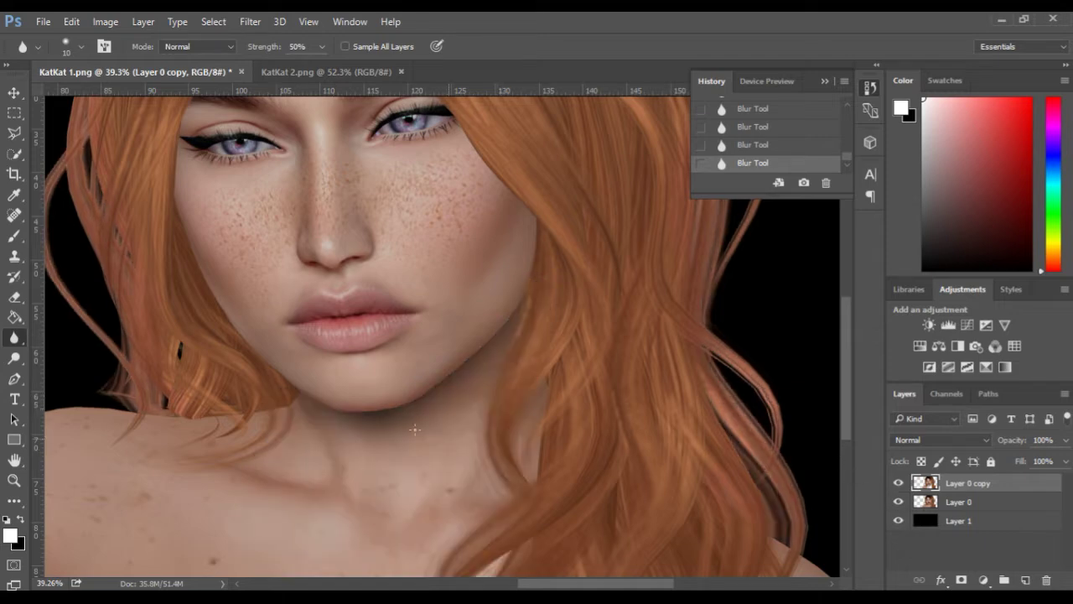
Step: Toggle the visibility of Layer 0 and the black Layer 1 to check what each contributes under the jaw
scroll(361, 408, down, 2)
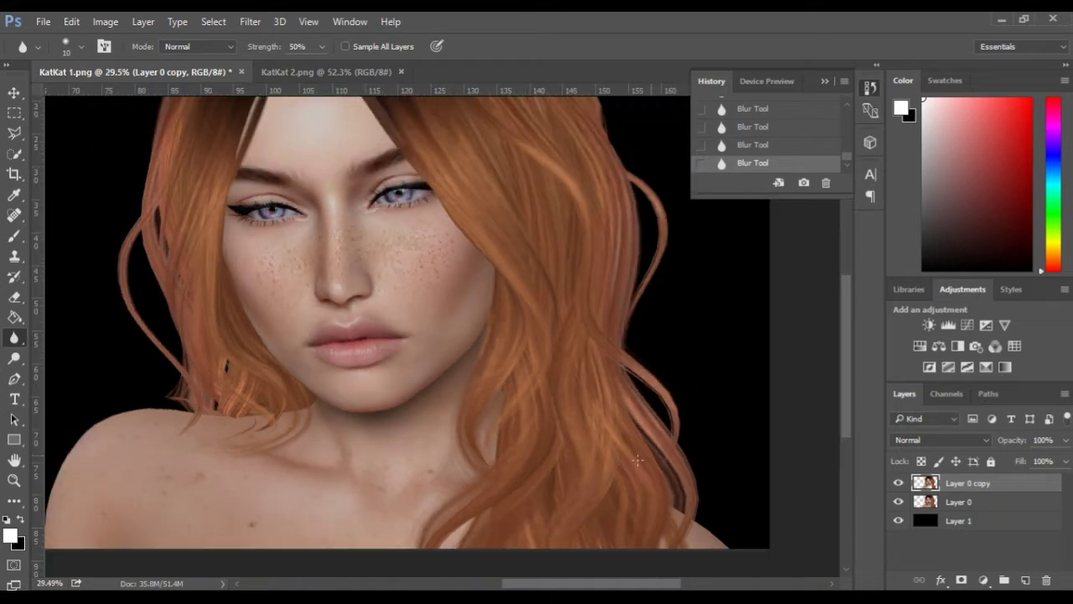
scroll(405, 415, up, 3)
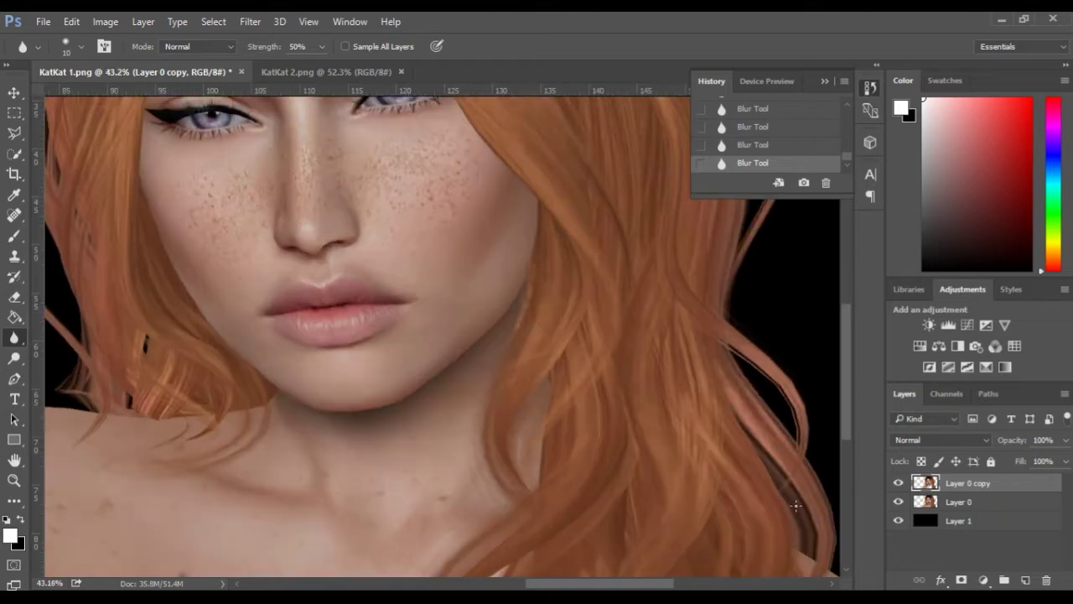
click(897, 502)
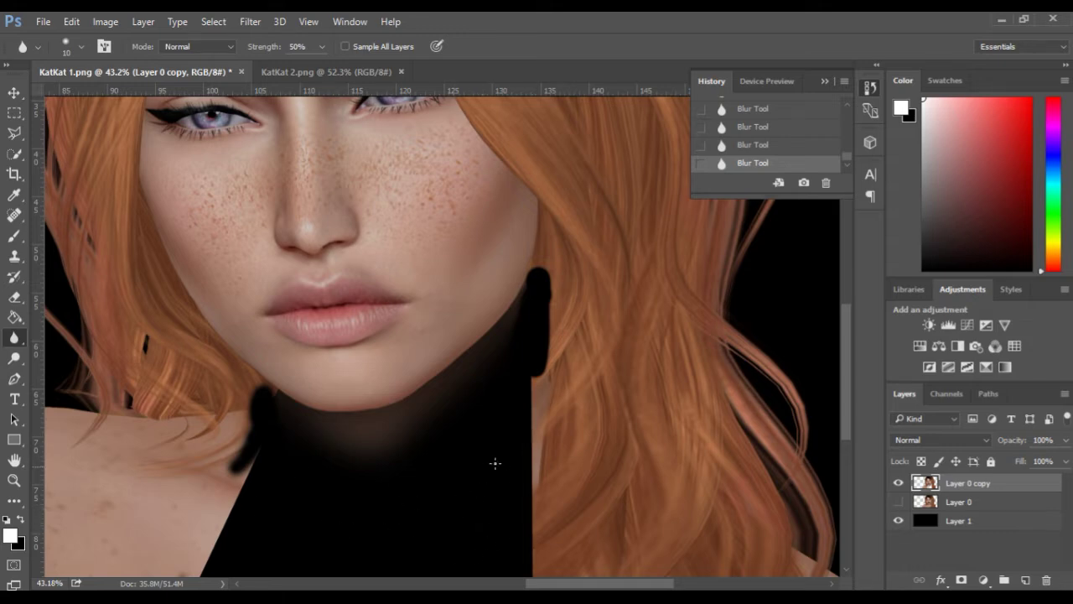
click(902, 522)
click(902, 522)
click(899, 501)
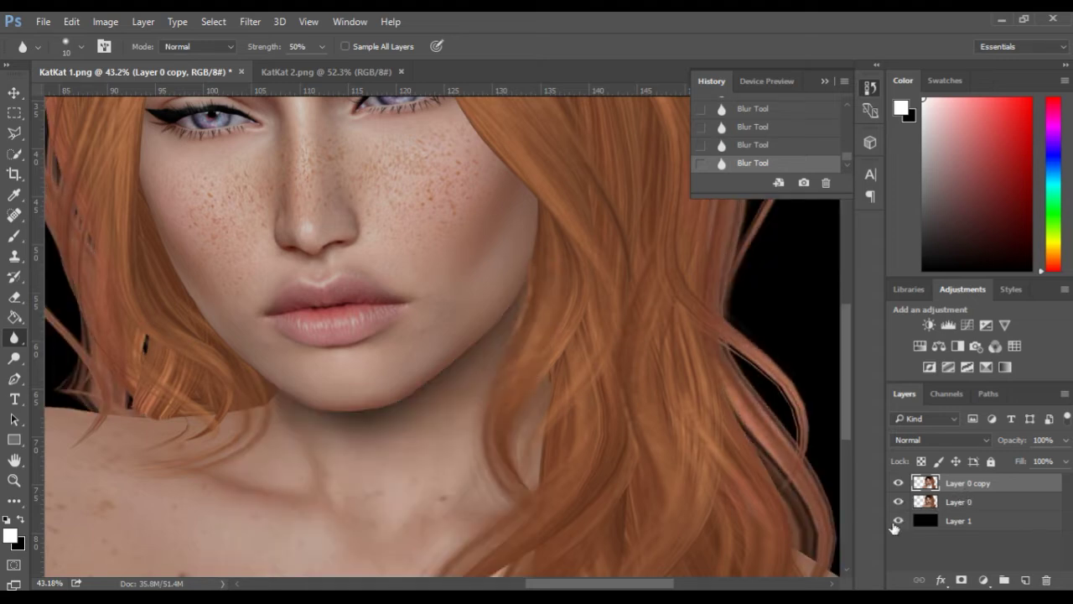
Step: Review the blended chin and neck at several magnifications, switching Layer 0 off and on for comparison
scroll(422, 426, down, 2)
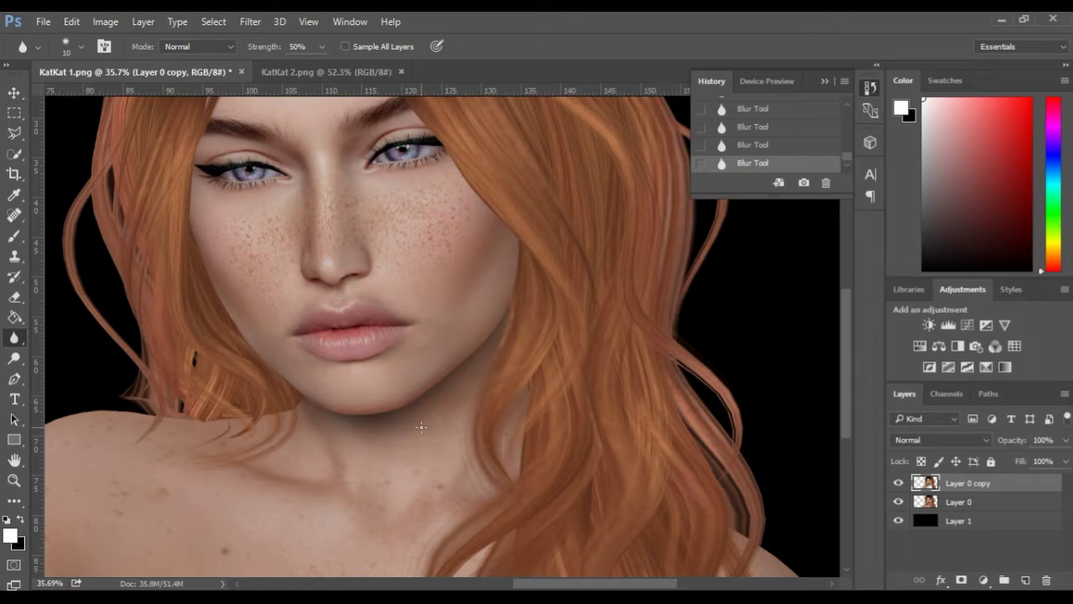
scroll(422, 427, up, 2)
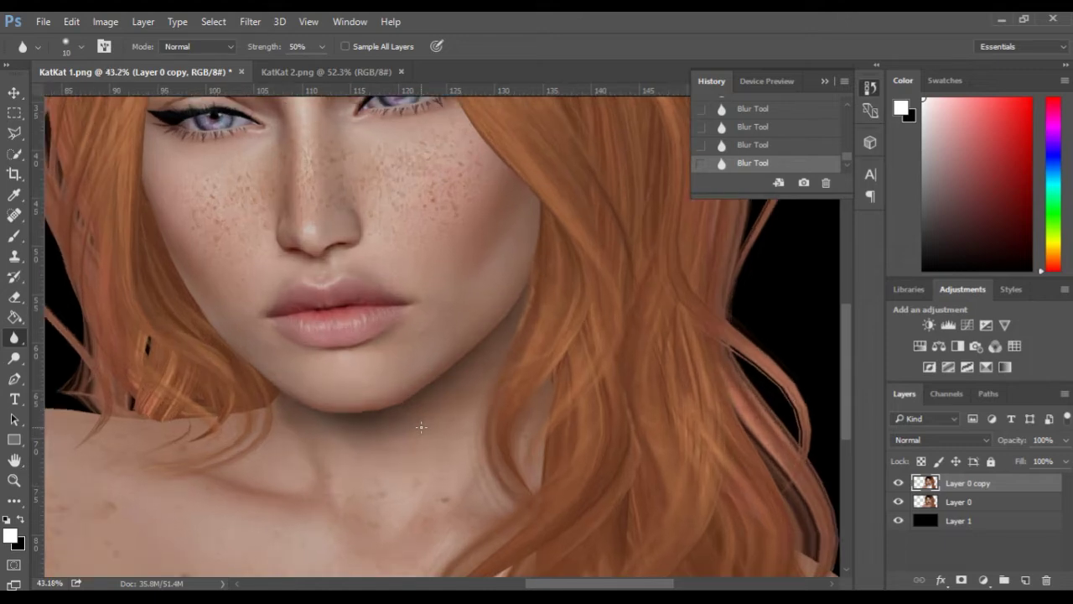
scroll(420, 426, down, 4)
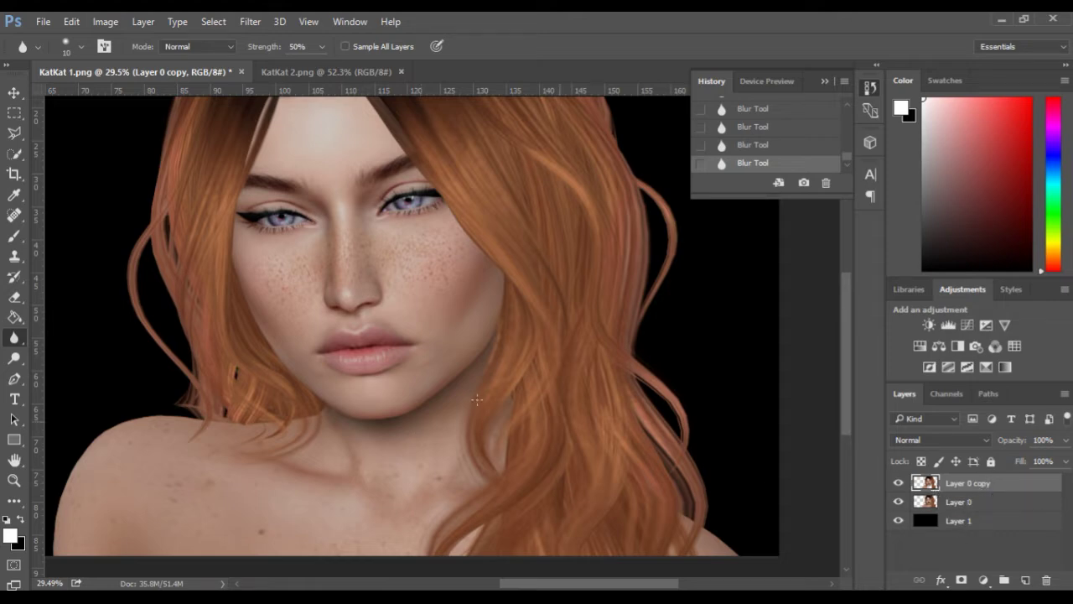
scroll(227, 321, up, 3)
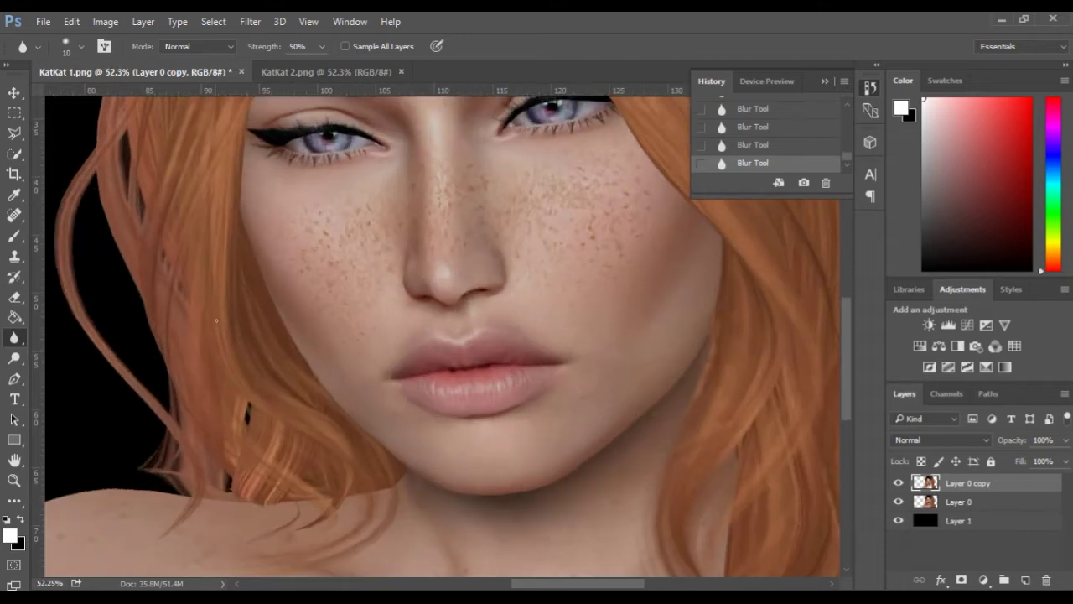
click(897, 503)
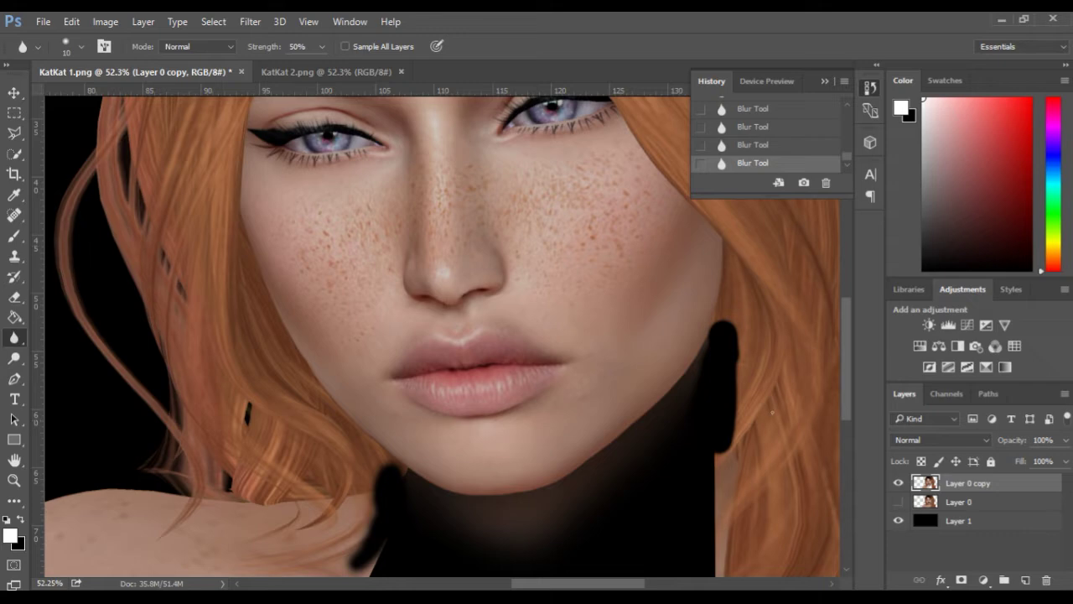
click(899, 502)
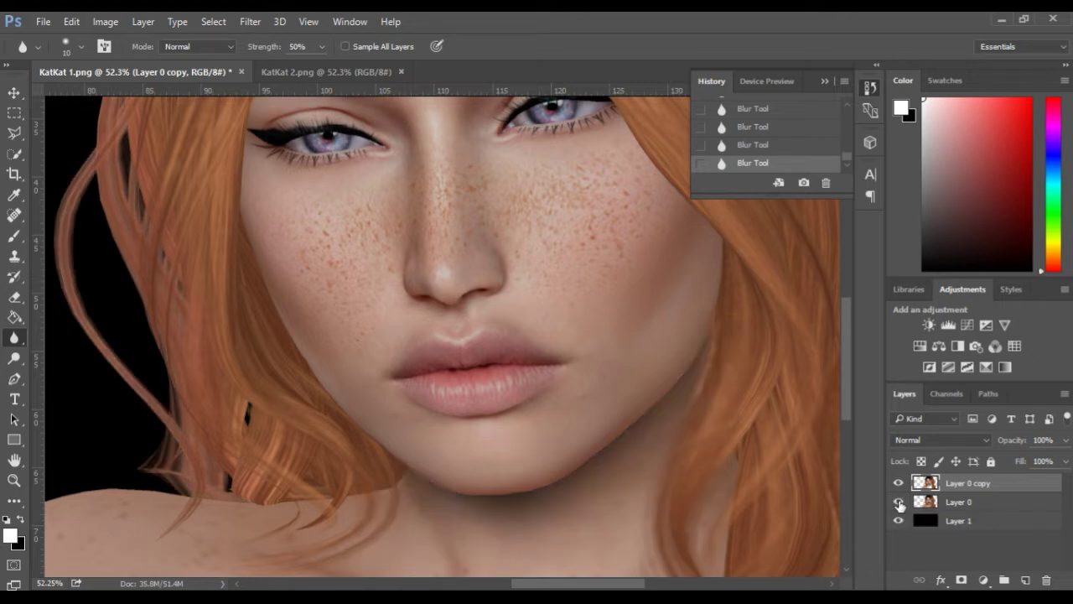
click(900, 503)
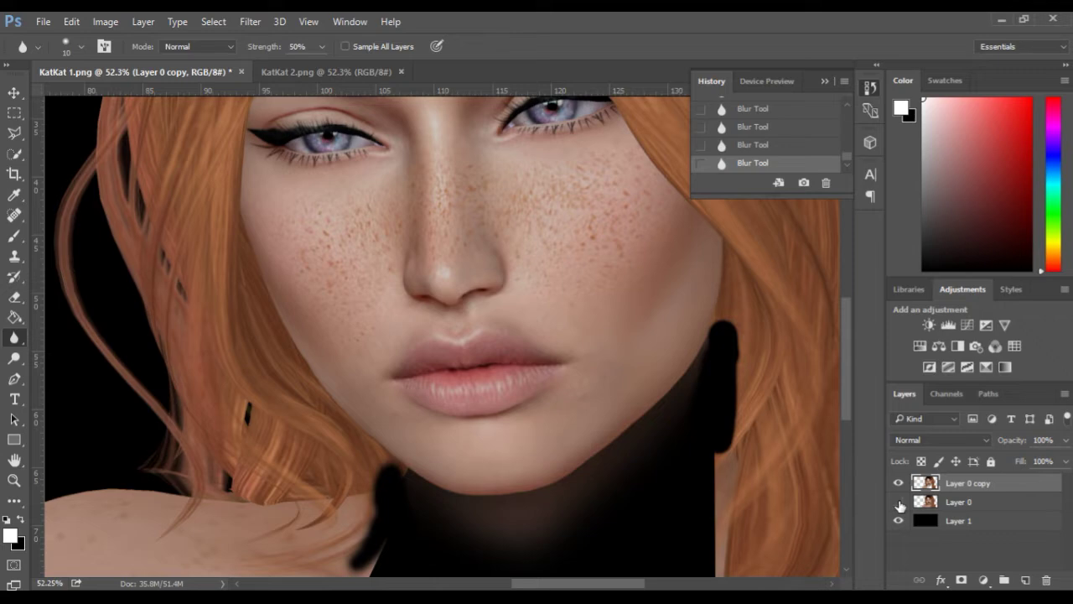
scroll(659, 451, down, 4)
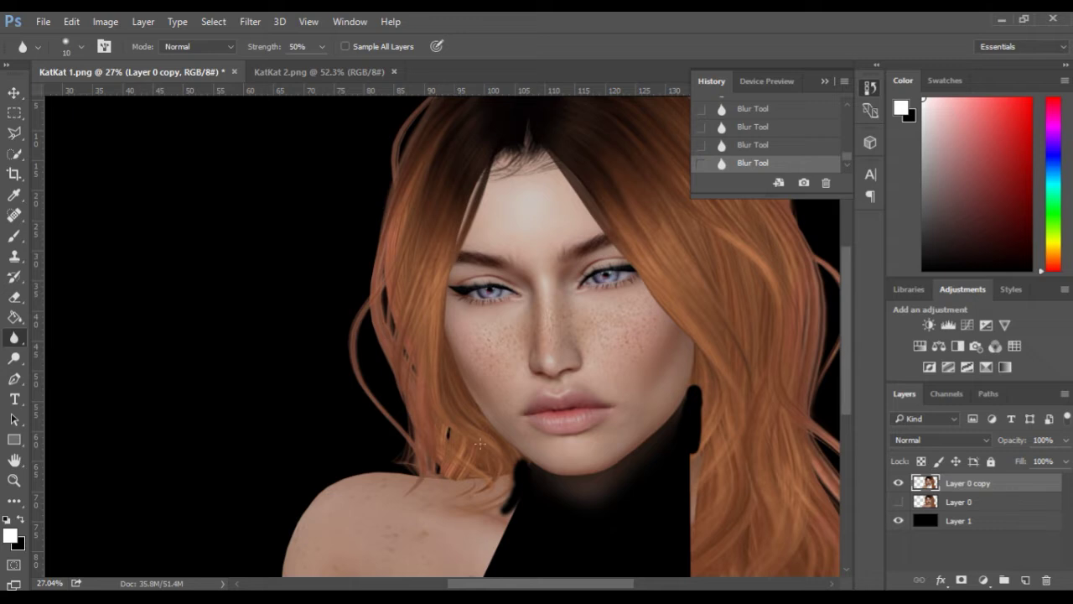
click(896, 504)
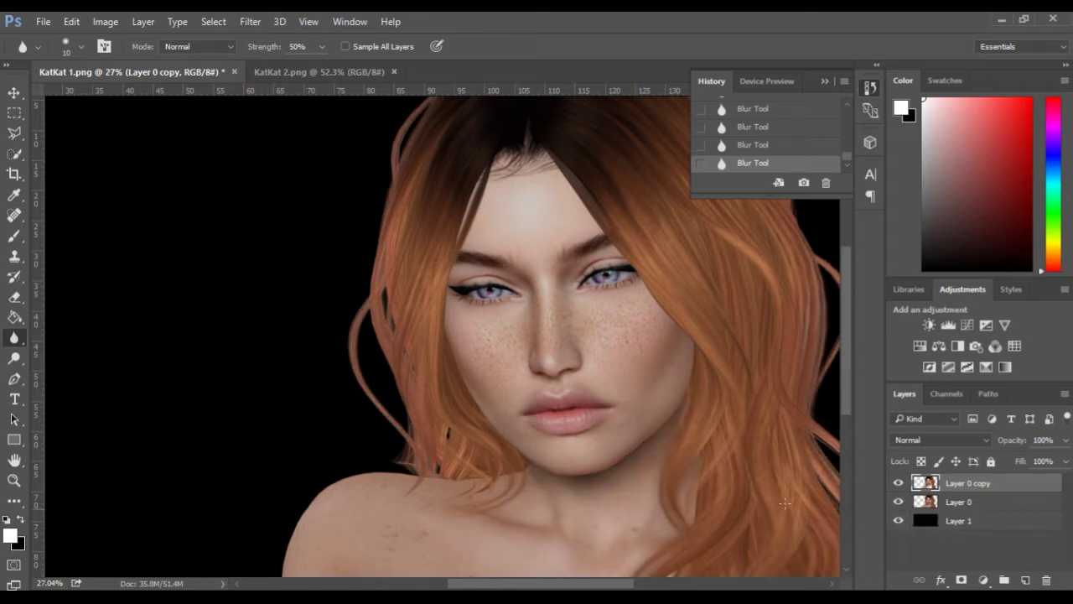
Step: Merge Layer 0 copy down into Layer 0 and duplicate the merged layer, discarding the extra blank layer
scroll(447, 371, up, 10)
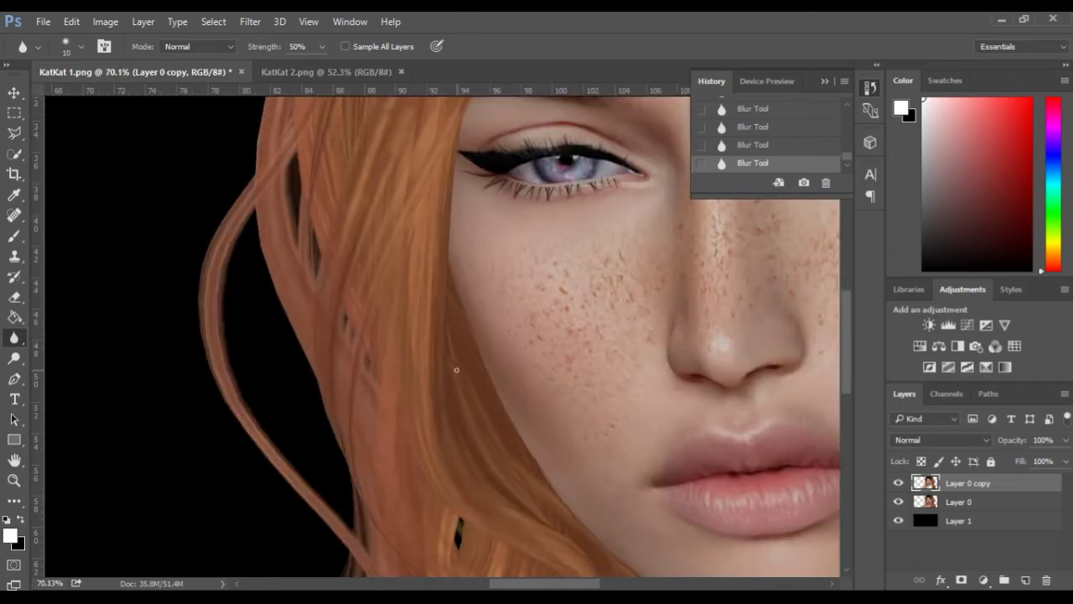
scroll(456, 369, down, 2)
right_click(1016, 492)
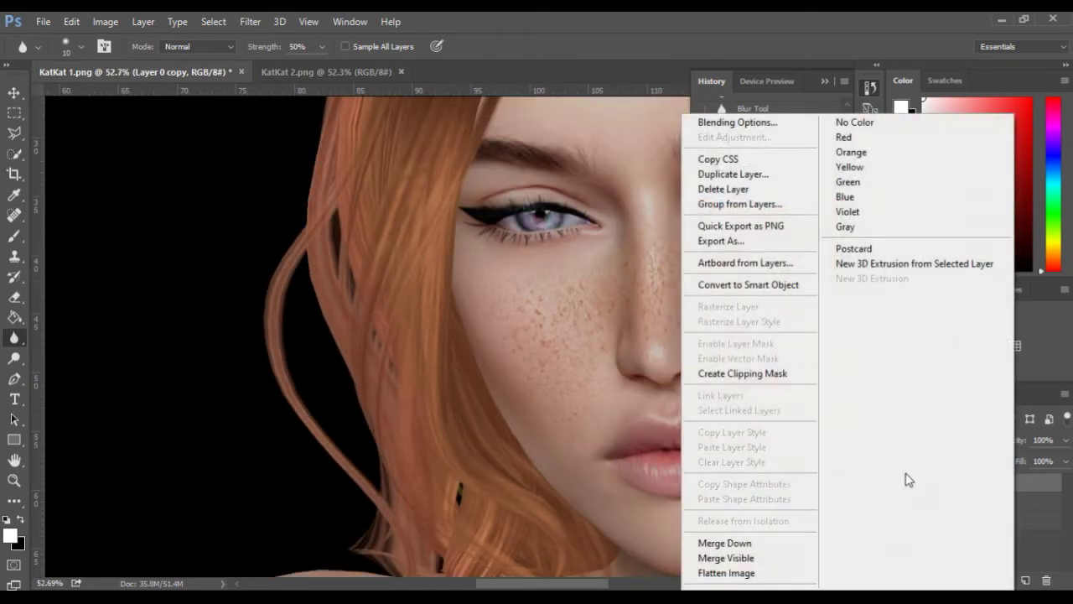
click(755, 543)
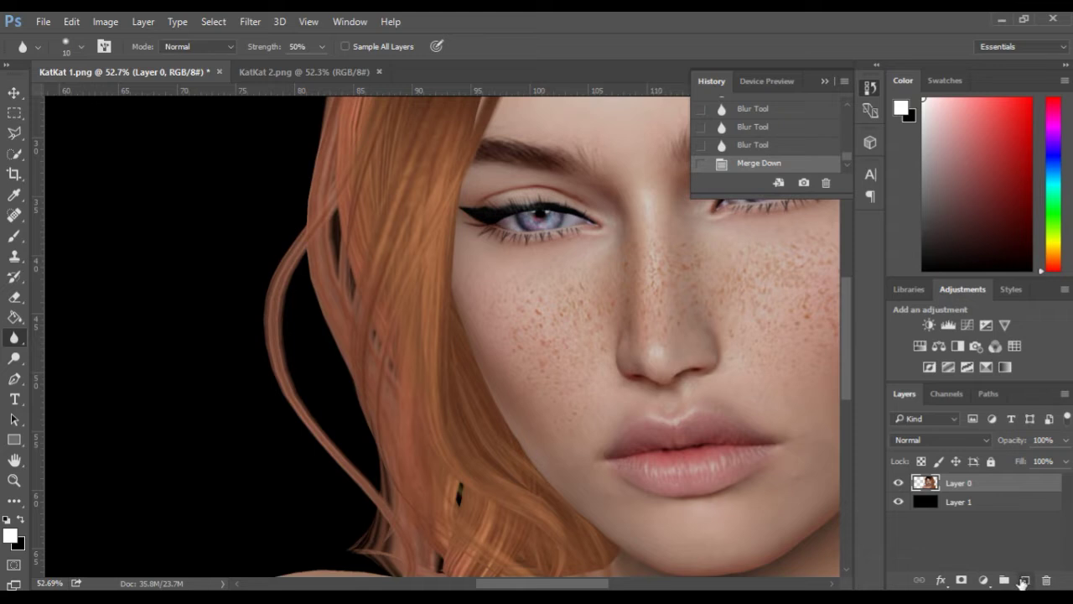
click(1025, 579)
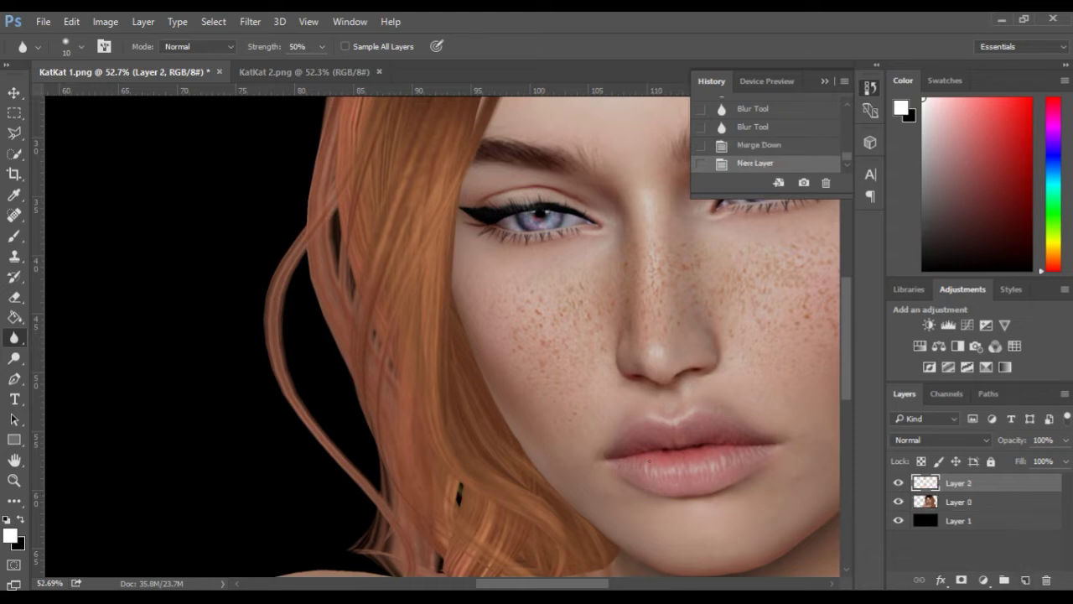
drag(963, 489, 1046, 580)
drag(998, 488, 1025, 580)
Step: Start a Polygonal Lasso outline at the forehead's center parting and trace the curved hairline toward the side hair
key(space)
drag(495, 290, 286, 456)
drag(271, 213, 280, 243)
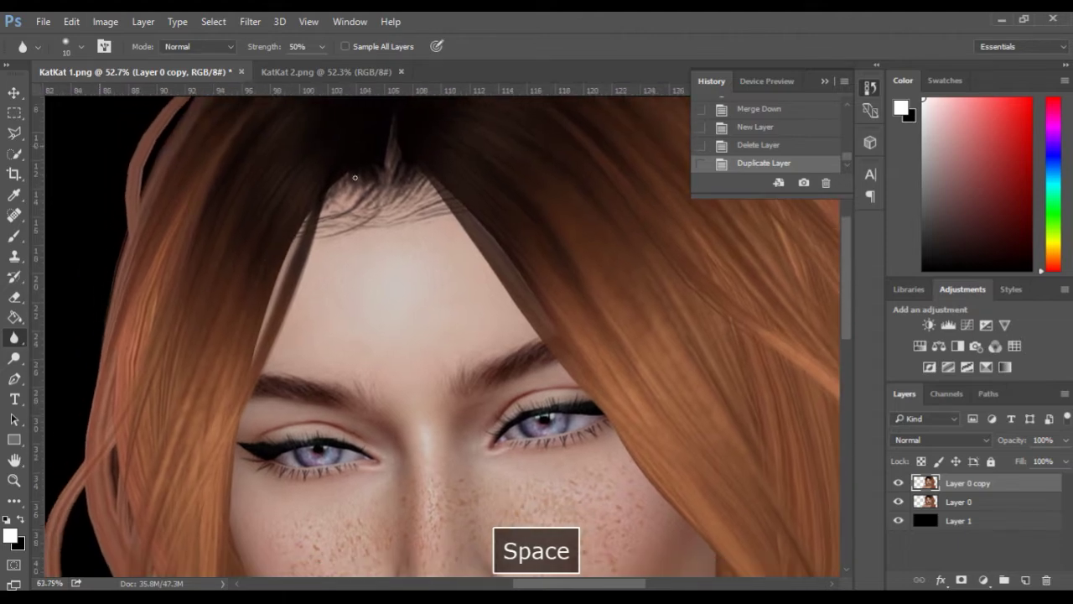
scroll(360, 154, up, 4)
click(13, 134)
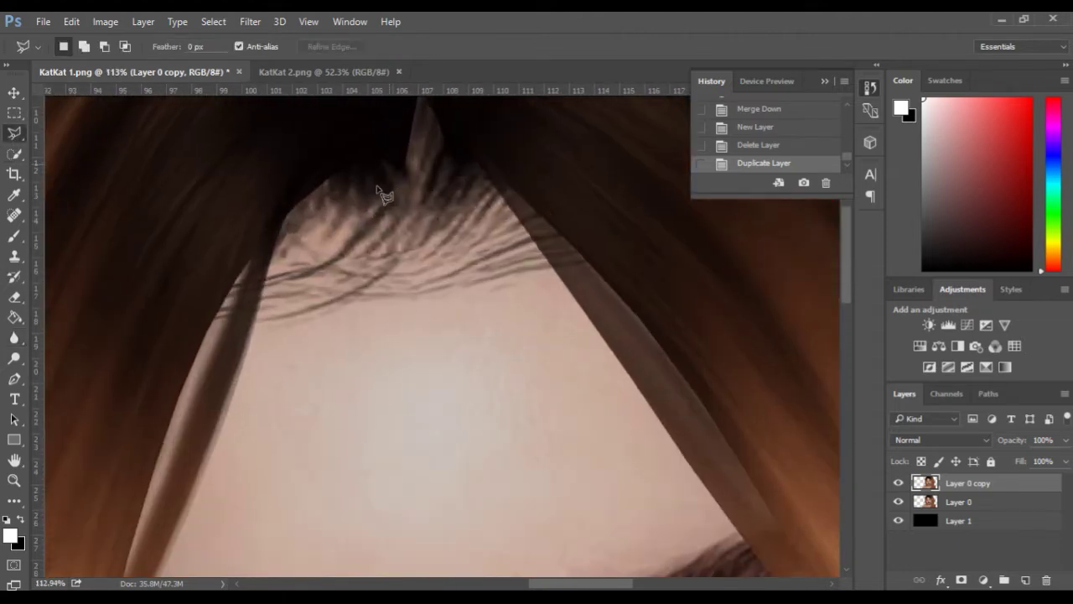
scroll(394, 181, up, 2)
click(398, 170)
click(385, 161)
click(371, 160)
click(345, 169)
click(329, 177)
click(319, 187)
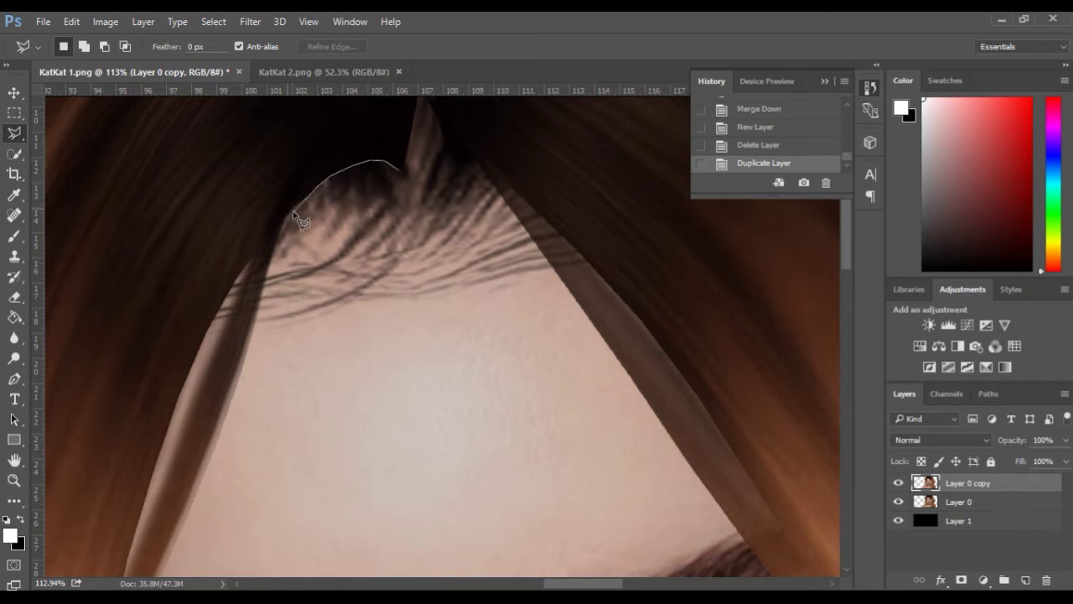
Step: Continue the lasso outline around the hairline corner and down the inner edge of the side strand to the eyebrow
click(299, 201)
click(282, 220)
click(254, 320)
key(Escape)
mouse_move(368, 159)
mouse_down()
mouse_move(312, 189)
mouse_move(275, 243)
mouse_up()
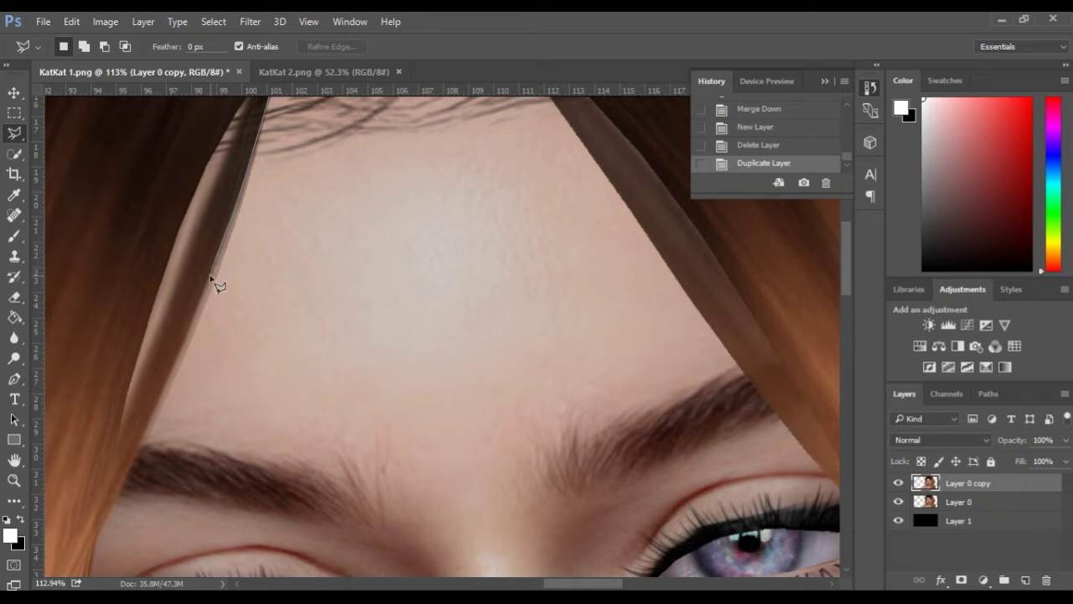
click(194, 316)
click(168, 378)
click(158, 406)
click(143, 438)
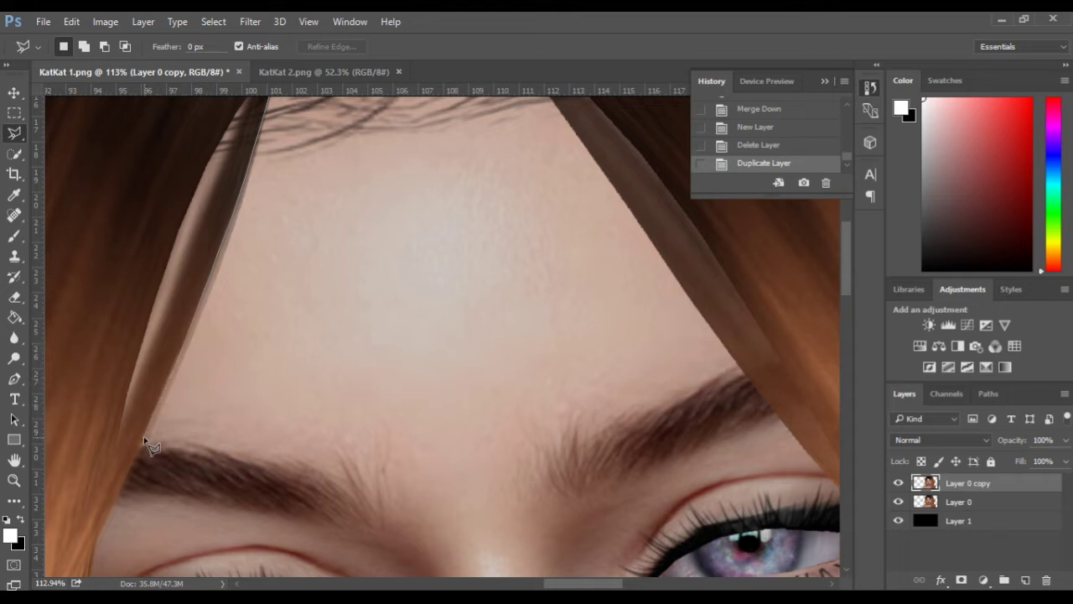
Step: Continue the Polygonal Lasso outline along the inner hair edge from the eyebrow past the outer eye corner to the cheek
click(124, 485)
click(114, 503)
click(93, 549)
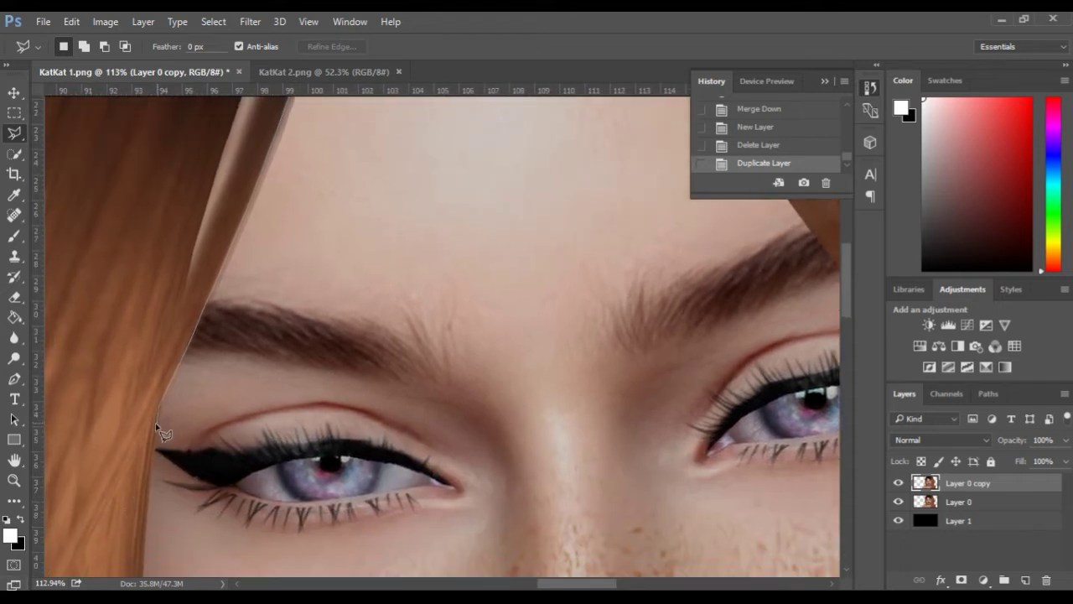
click(149, 484)
click(146, 534)
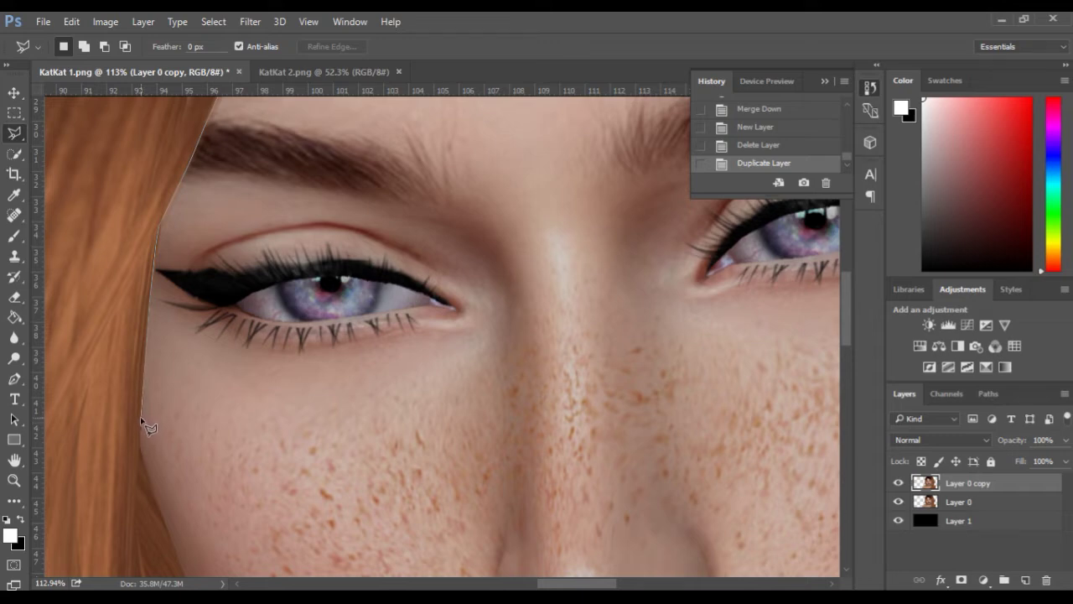
click(138, 443)
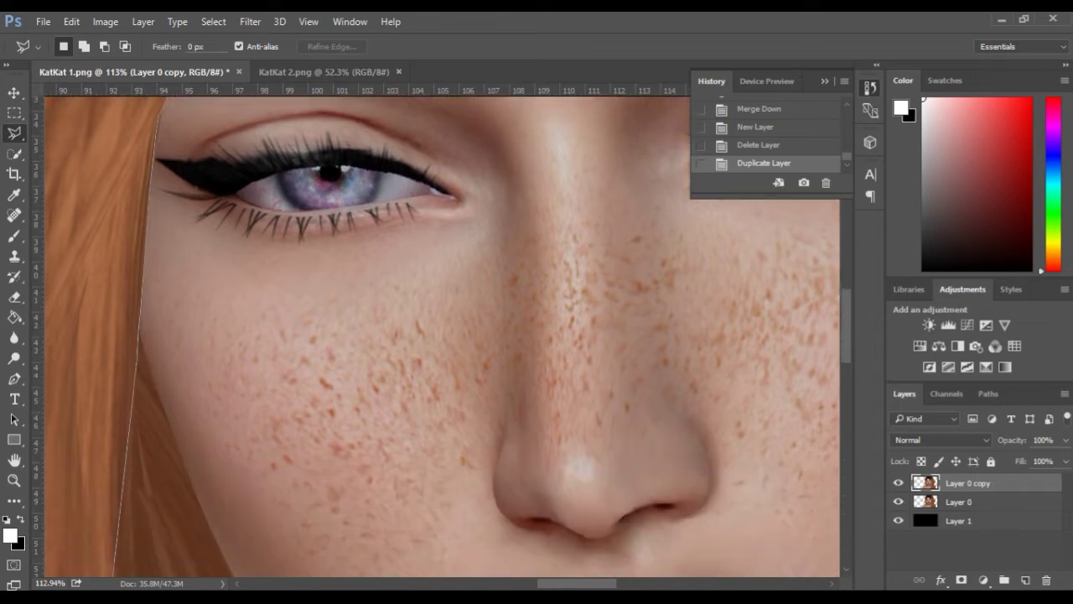
mouse_move(108, 595)
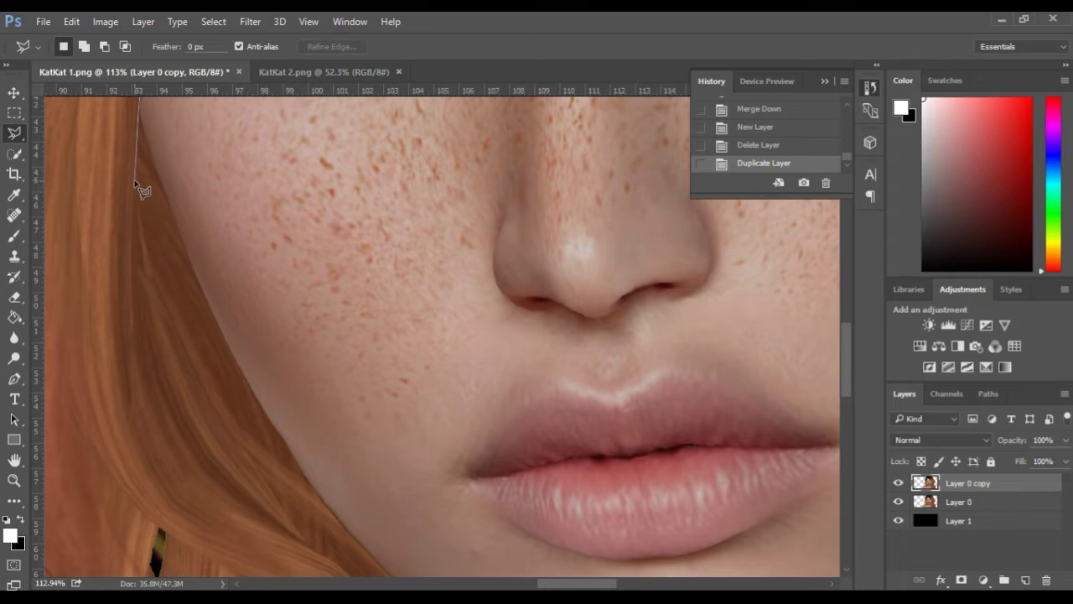
Step: Extend the lasso outline down the strand beside the cheek and curve it through the lower waves toward the jaw
click(128, 303)
click(141, 408)
click(153, 454)
click(174, 500)
click(207, 523)
click(256, 545)
click(292, 559)
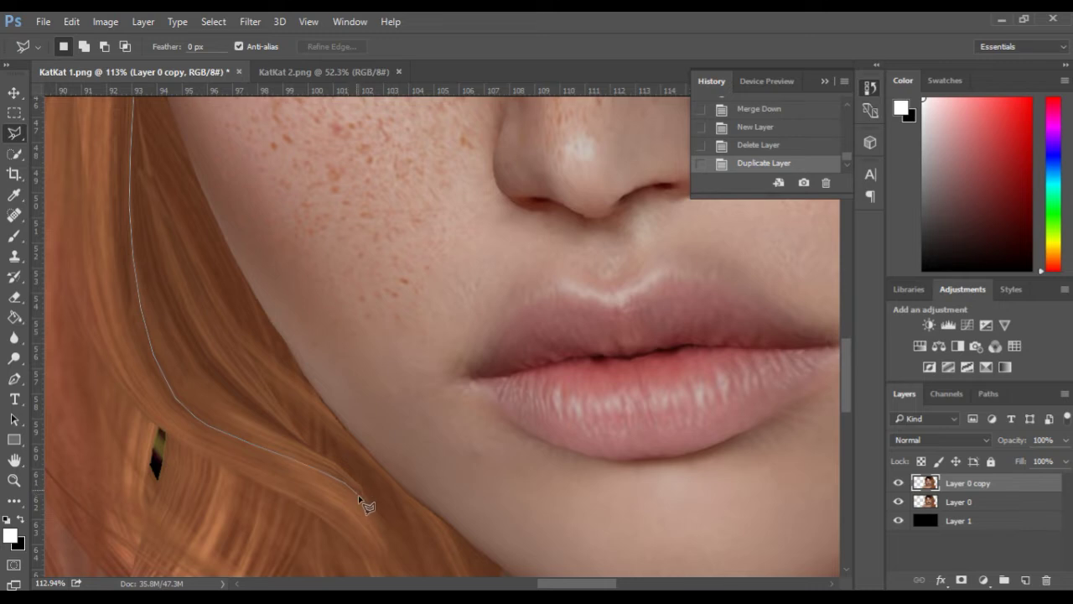
Step: Trace the curl's edge below the jaw, cross the upper chest, and close the selection up at the forehead's center parting
click(388, 541)
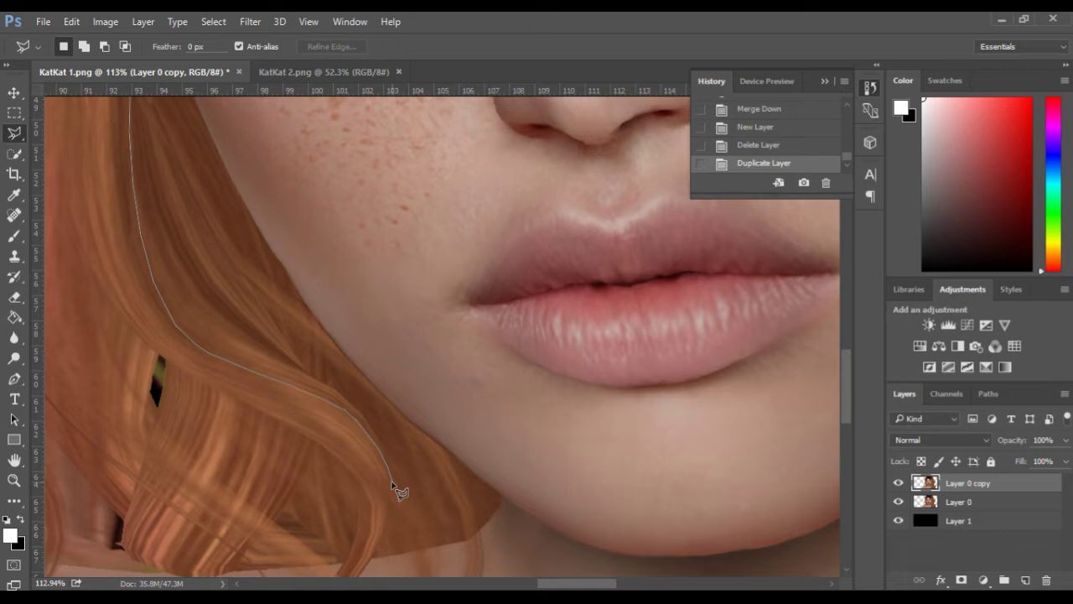
click(370, 561)
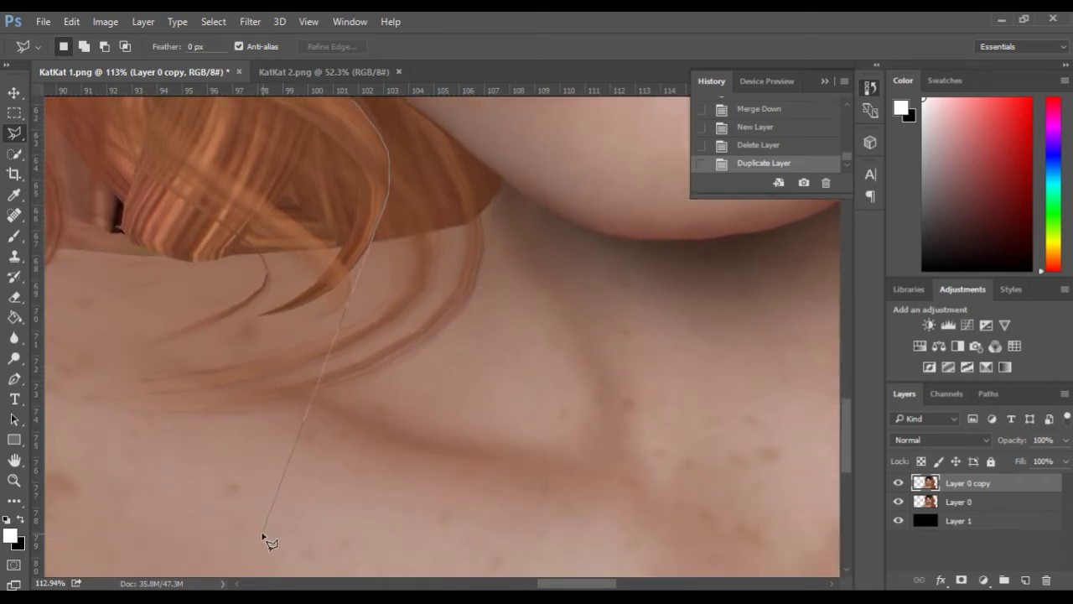
click(219, 549)
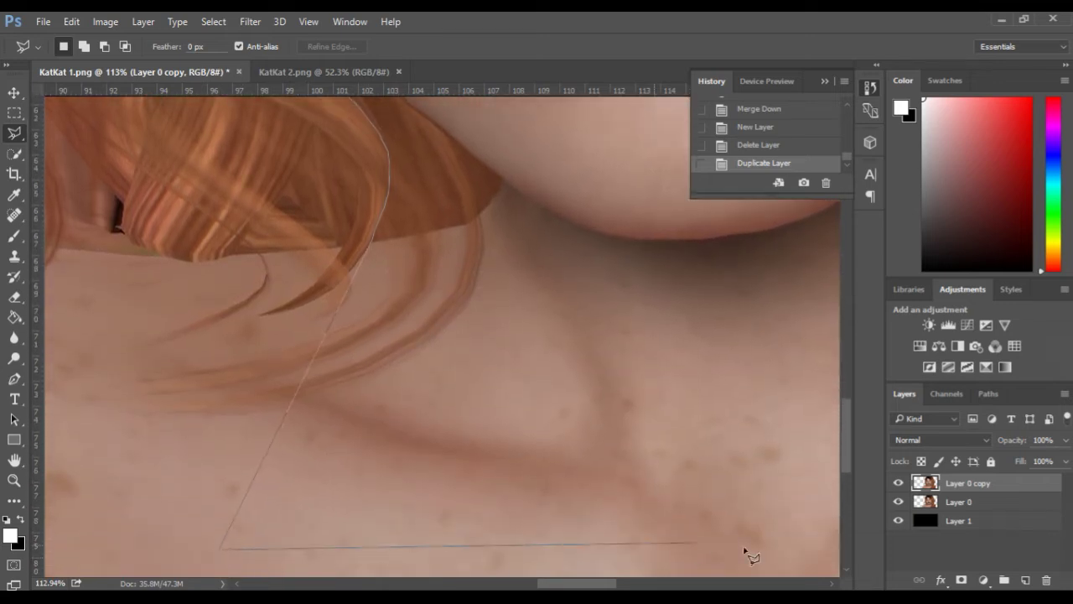
click(821, 550)
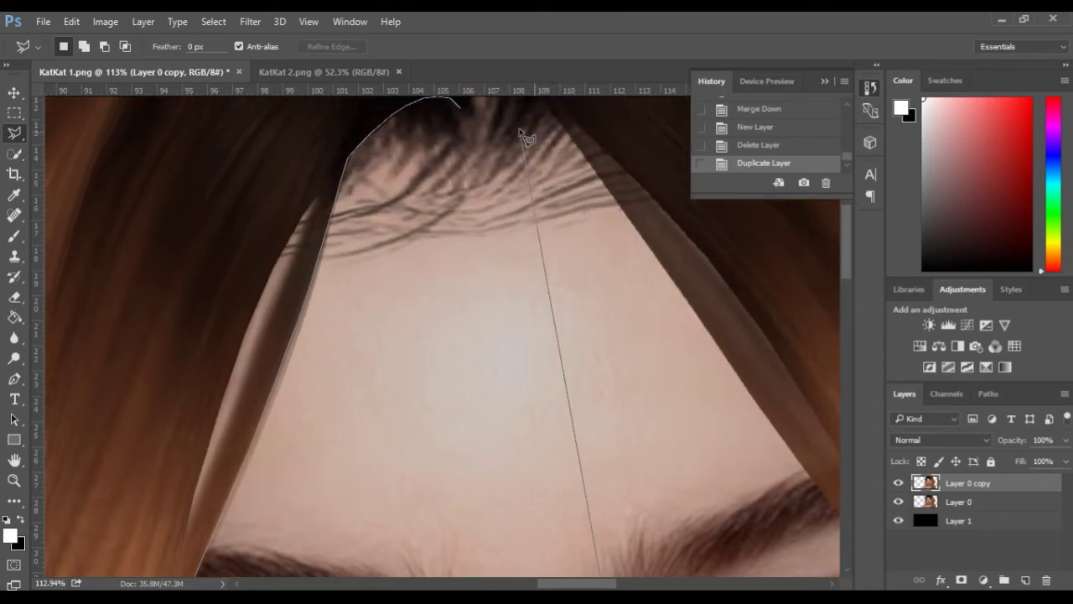
double_click(471, 131)
Step: Brush a soft black shadow along the selected hair edge from forehead to neck, using size 365 and 25% opacity
scroll(471, 132, down, 5)
scroll(478, 139, down, 6)
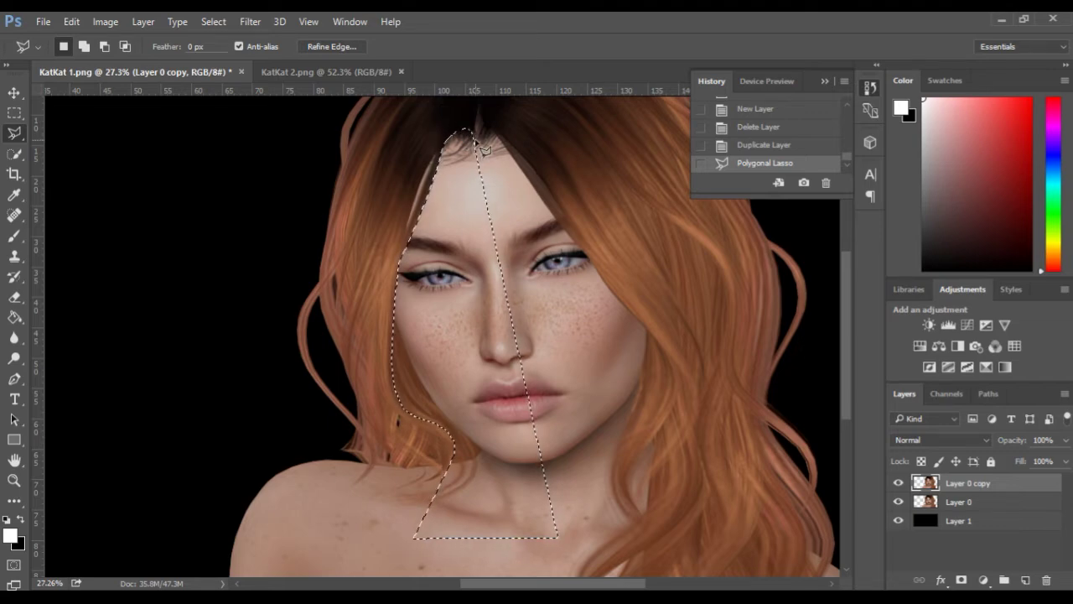
scroll(383, 259, up, 1)
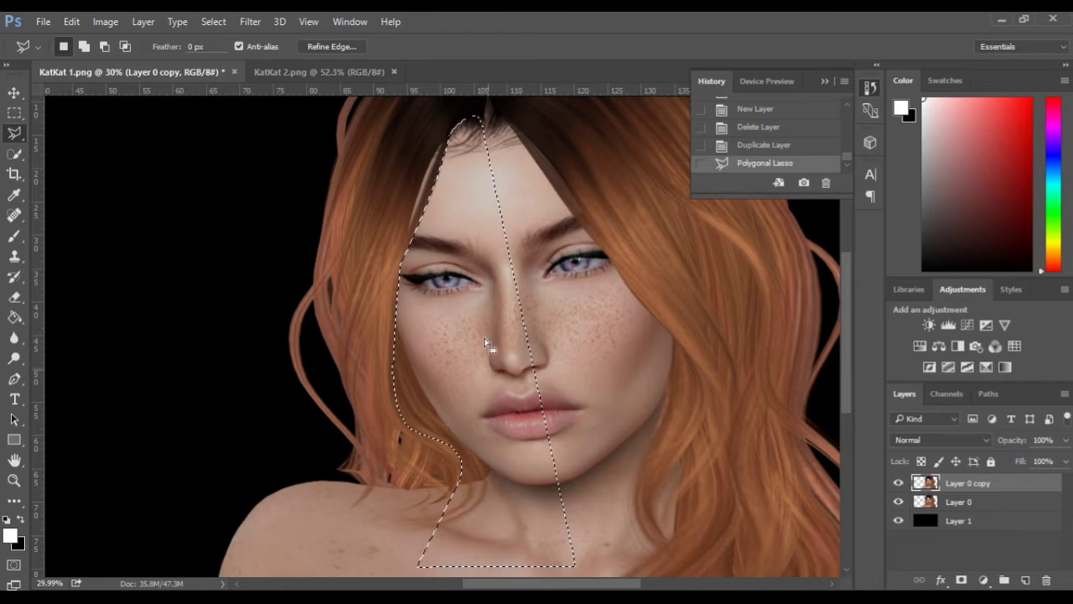
scroll(480, 309, up, 1)
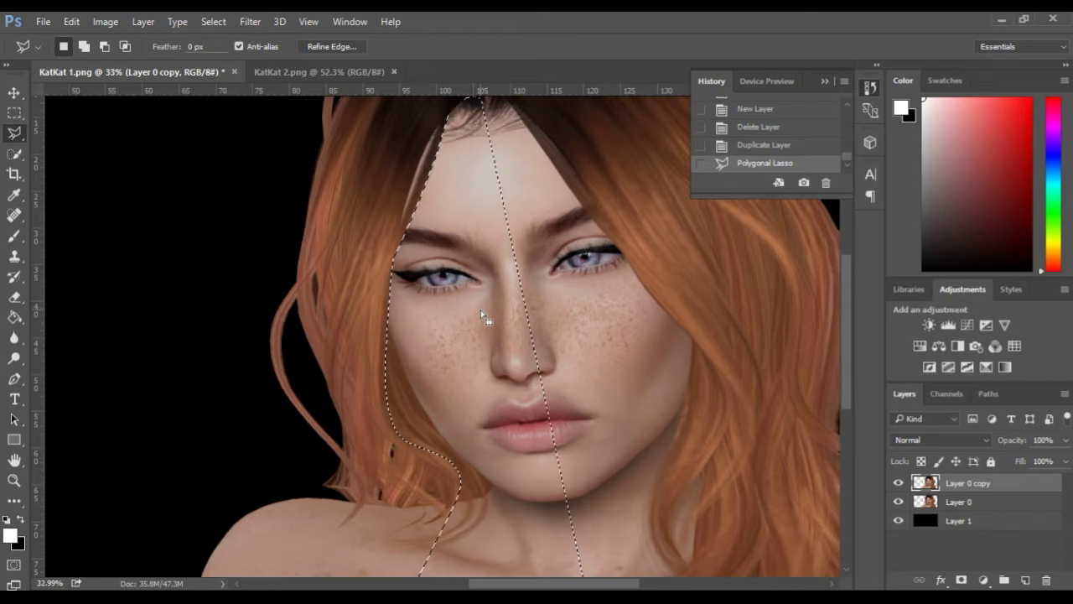
click(14, 235)
drag(357, 266, 385, 268)
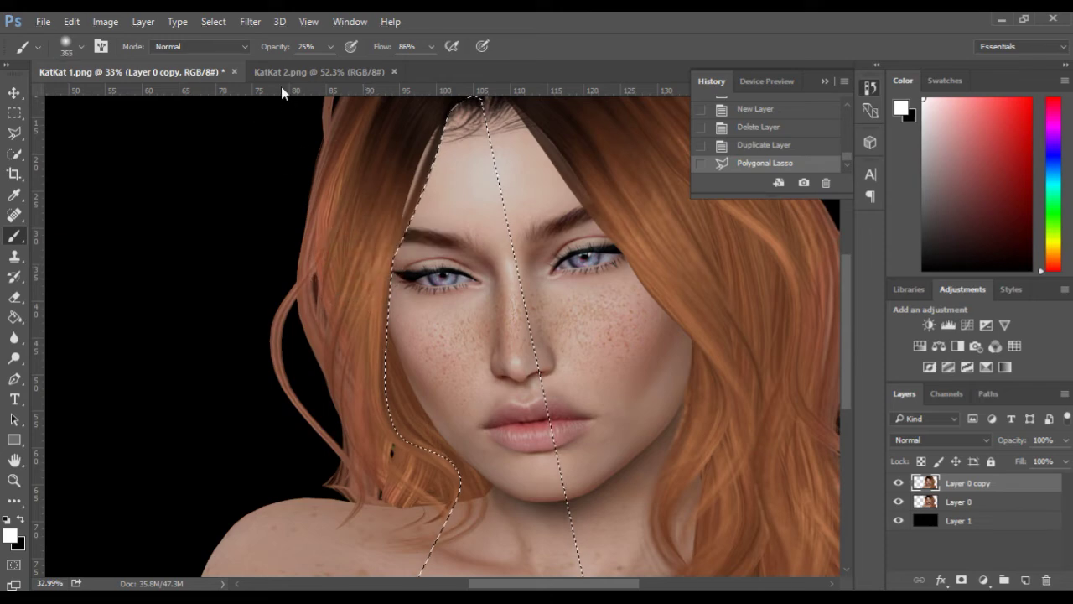
click(7, 521)
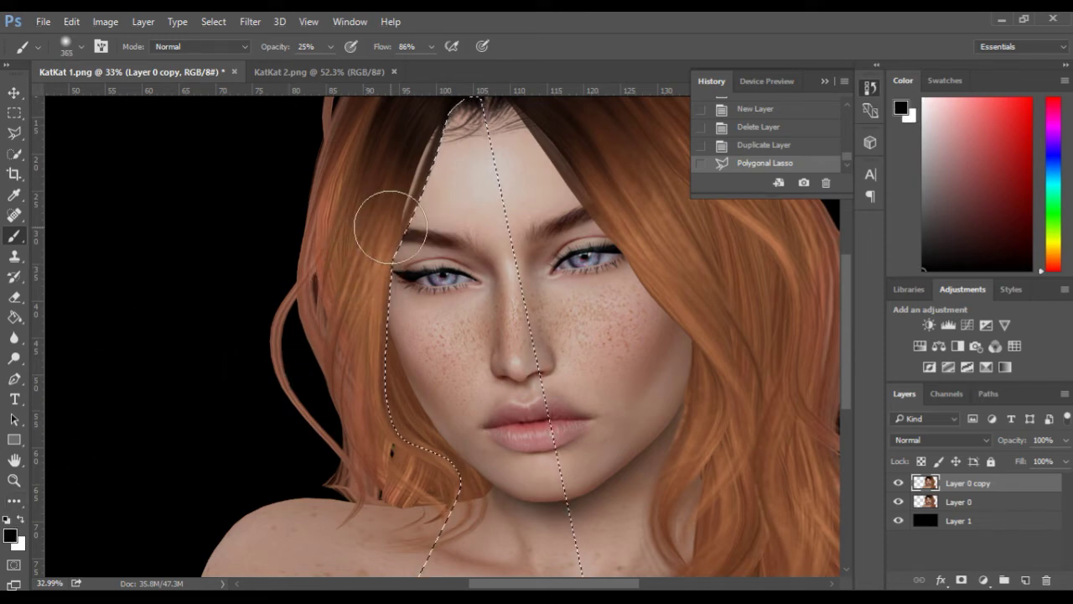
key(space)
drag(402, 182, 315, 250)
scroll(361, 241, up, 3)
key(space)
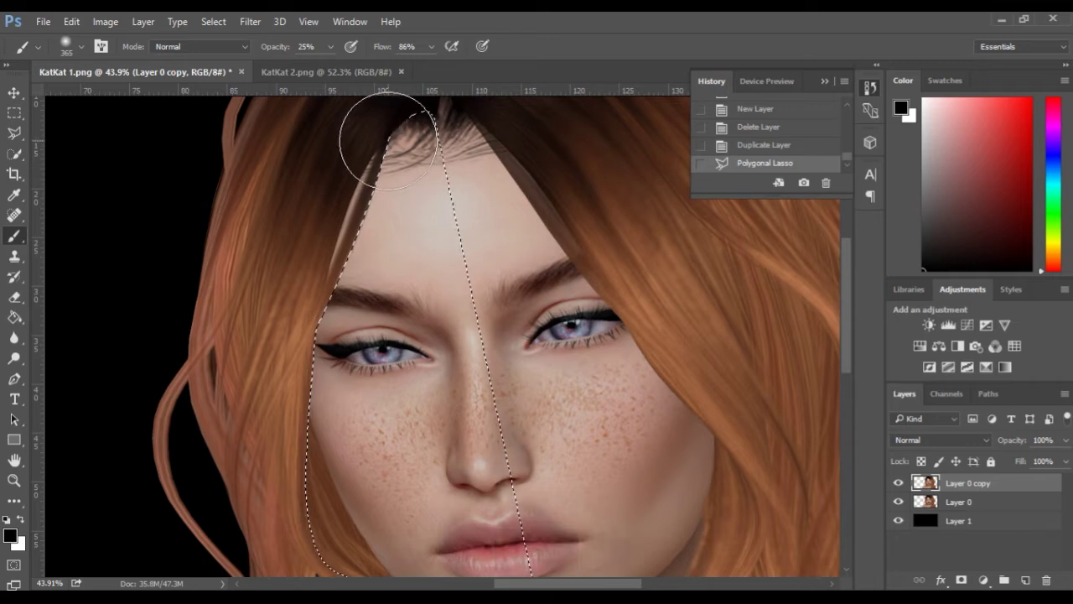
scroll(378, 176, down, 3)
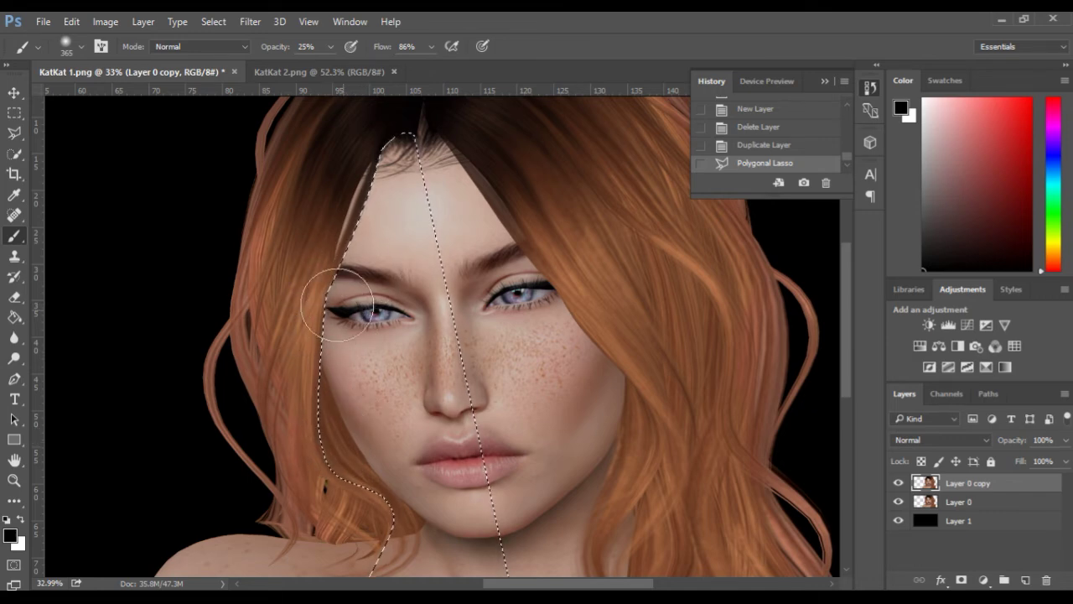
scroll(391, 266, down, 1)
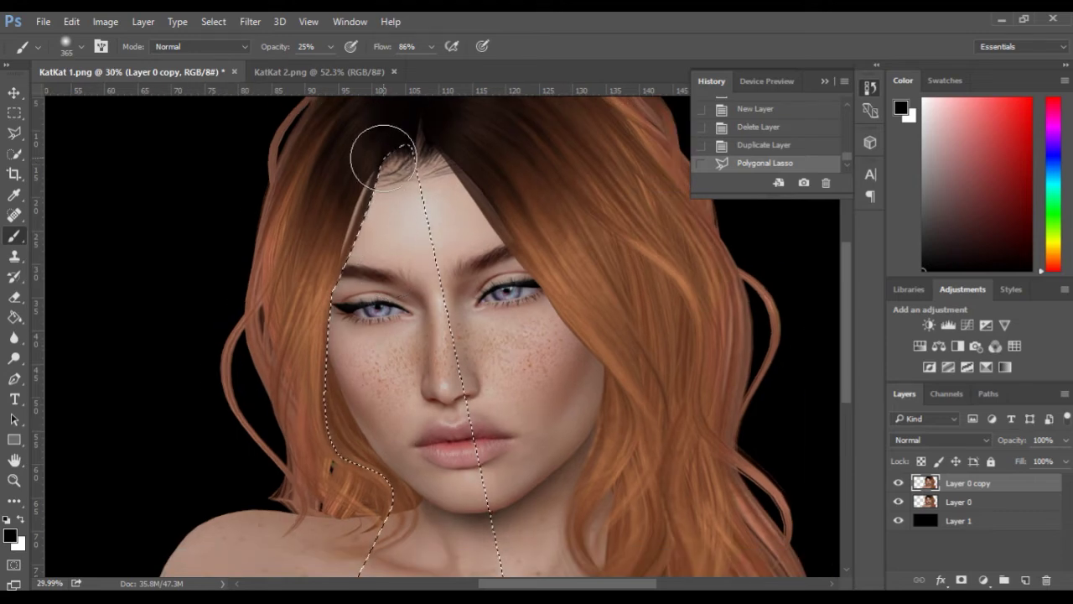
drag(363, 195, 345, 247)
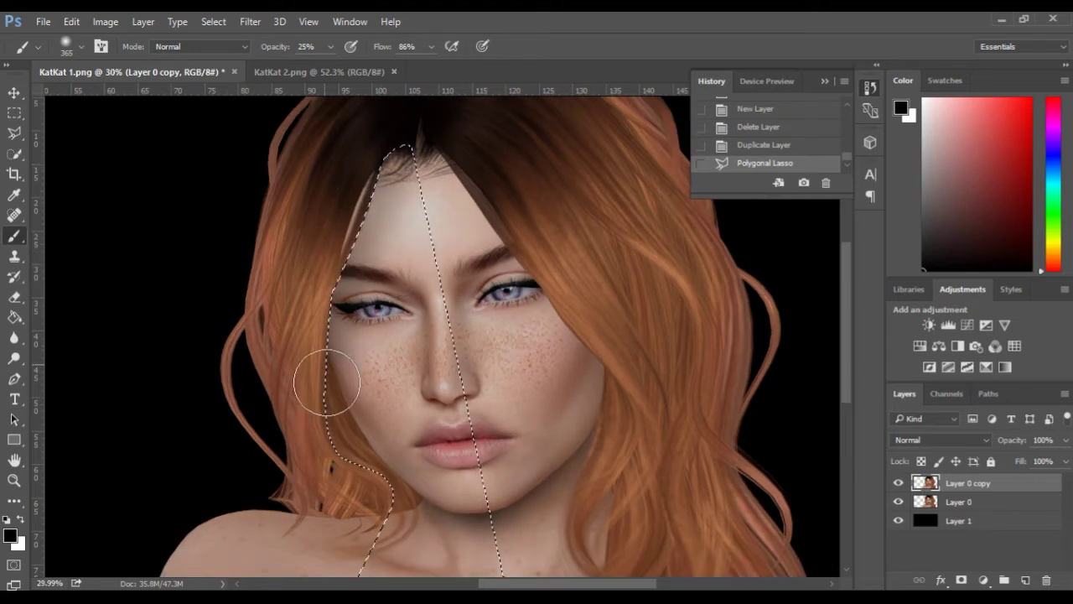
drag(367, 526, 358, 509)
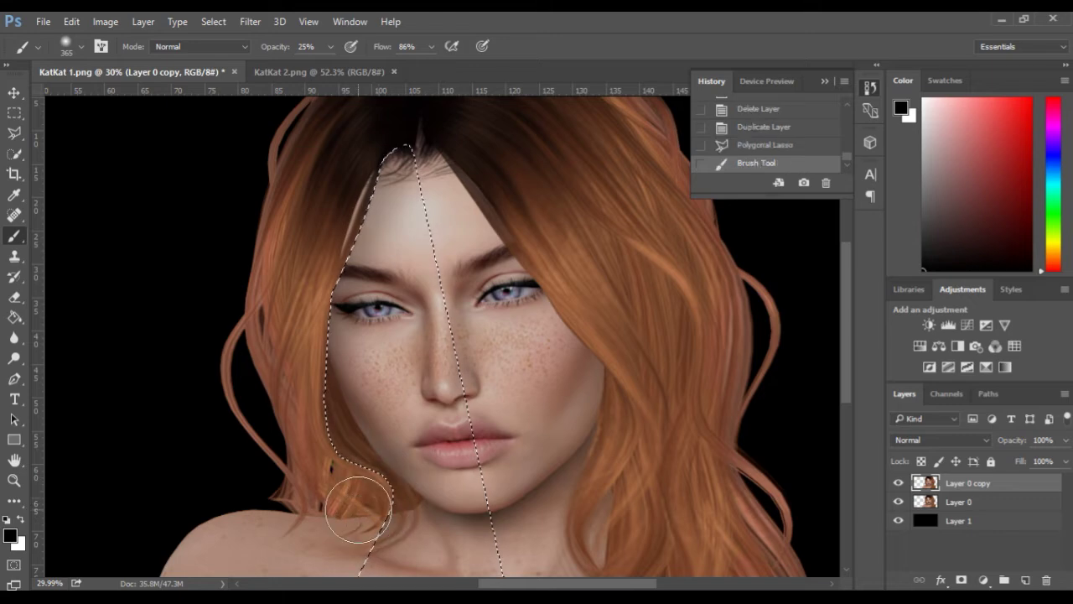
Step: Deepen the hair-edge shadow with two more black passes down to the collarbone, using brush sizes 251 and 204
alt+right_click(377, 172)
drag(378, 173, 365, 171)
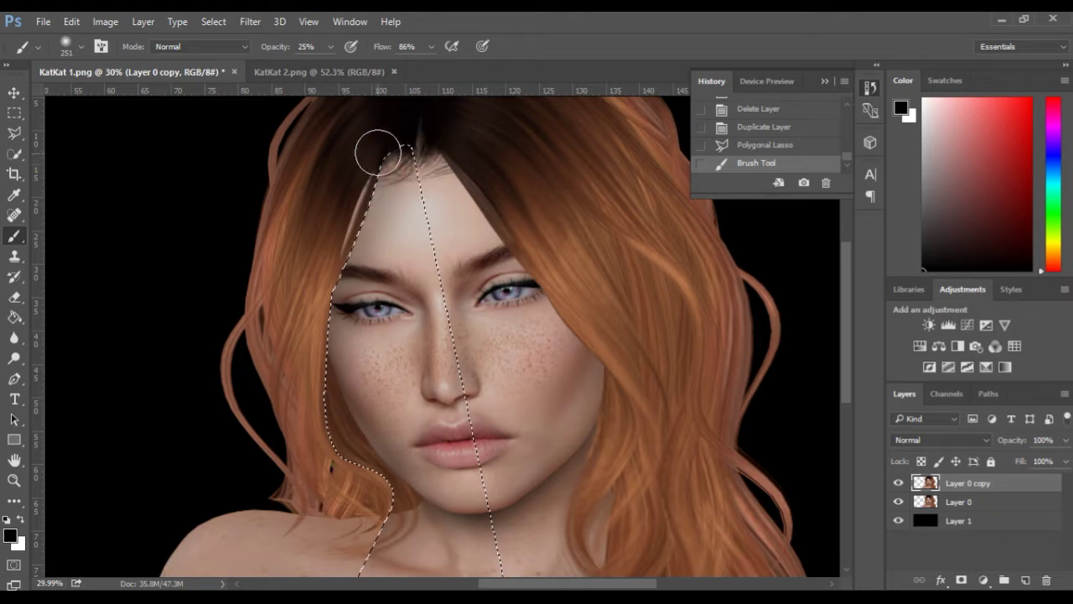
drag(382, 150, 326, 267)
drag(314, 368, 320, 417)
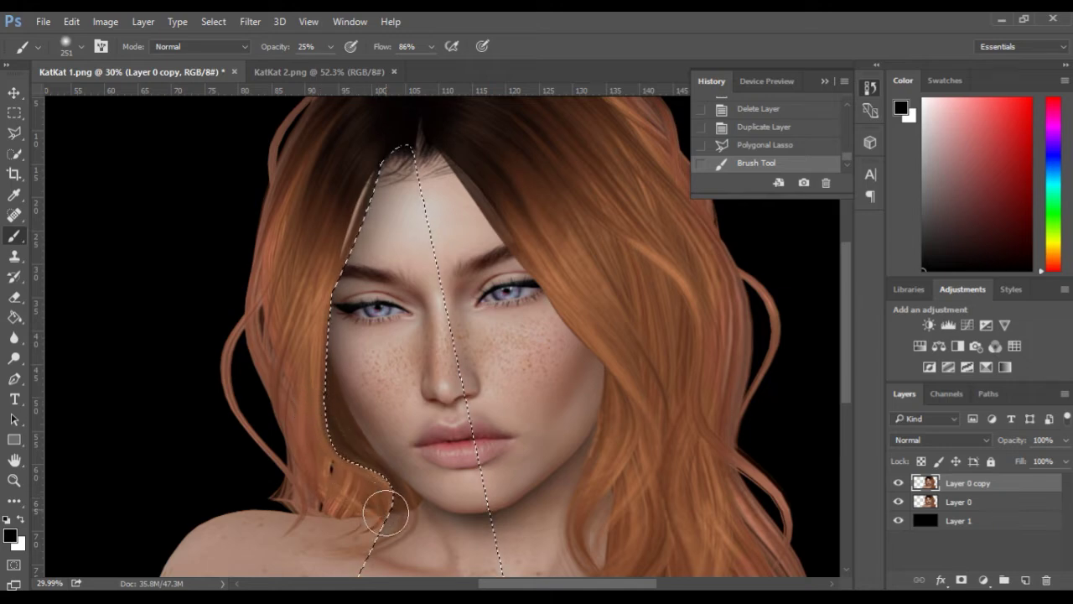
drag(371, 557, 367, 564)
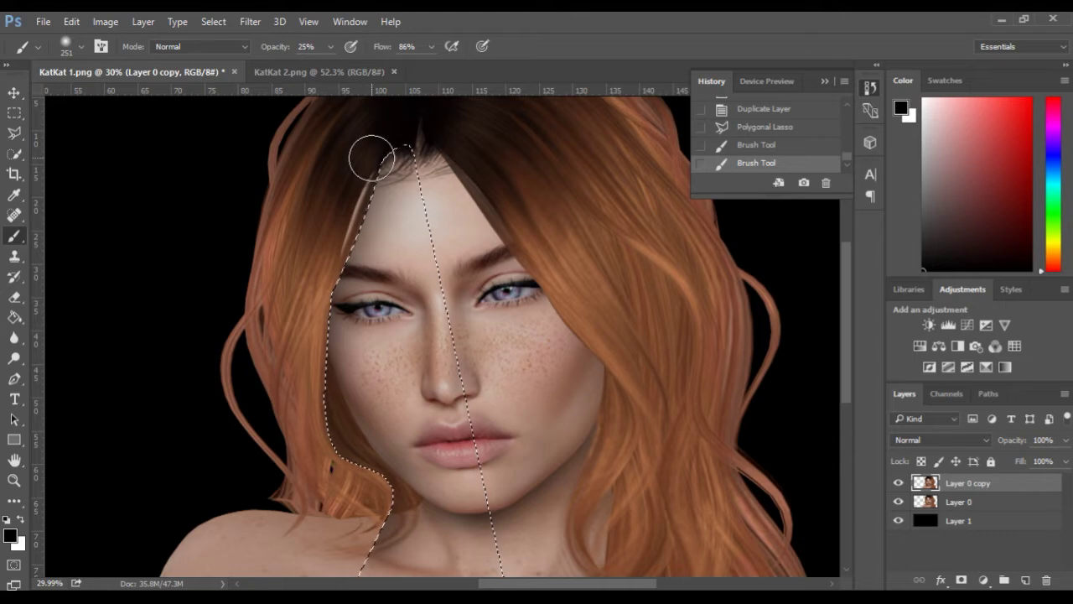
drag(371, 157, 366, 157)
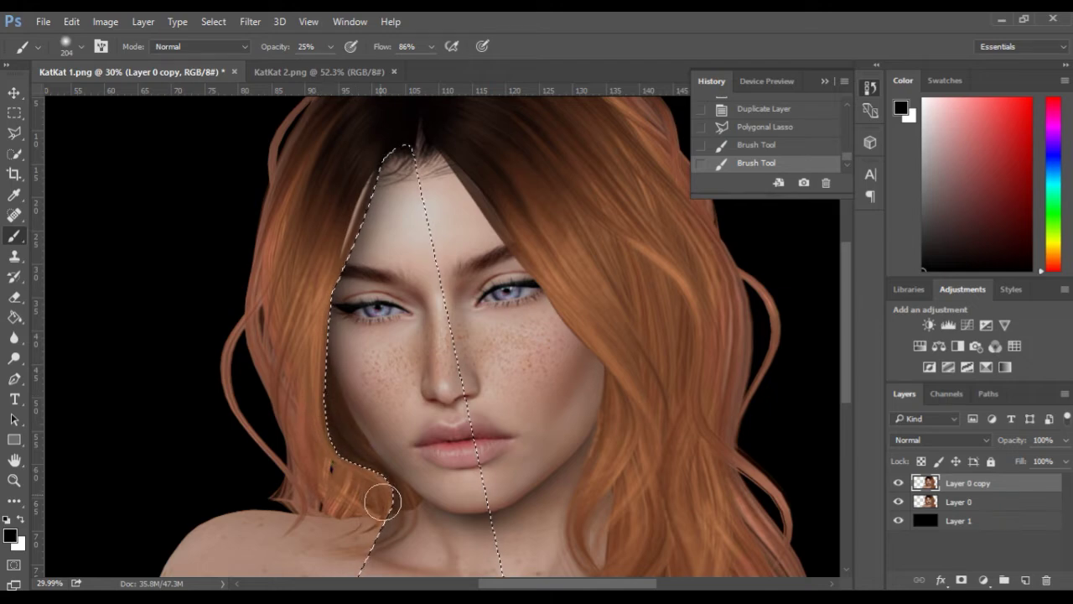
drag(376, 533, 356, 561)
Step: Deselect the outline and compare the portrait with Layer 0 copy hidden and shown
scroll(224, 343, down, 2)
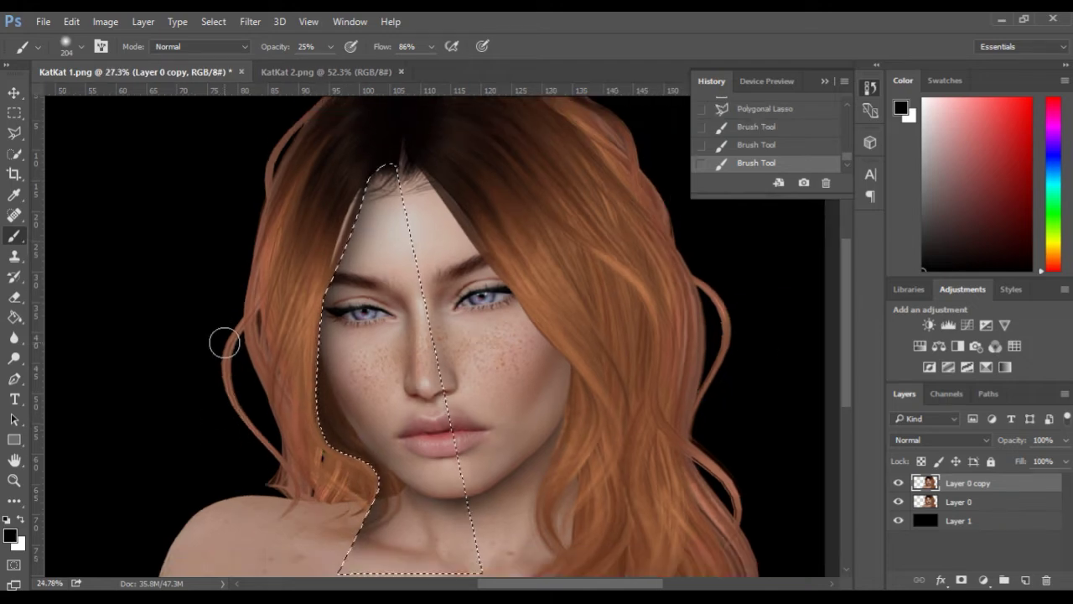
scroll(556, 361, up, 1)
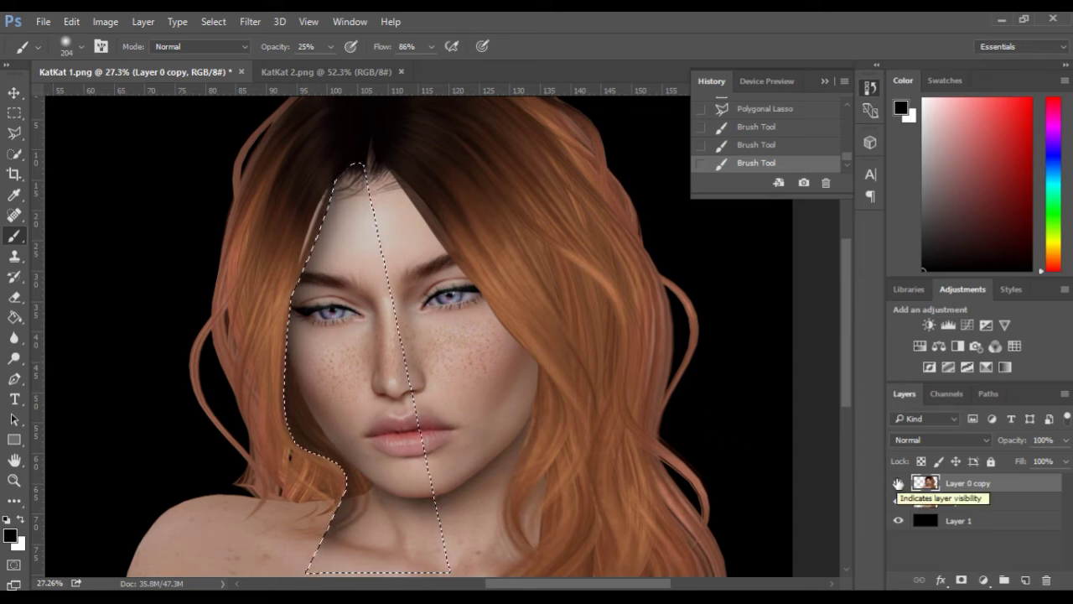
key(ctrl+d)
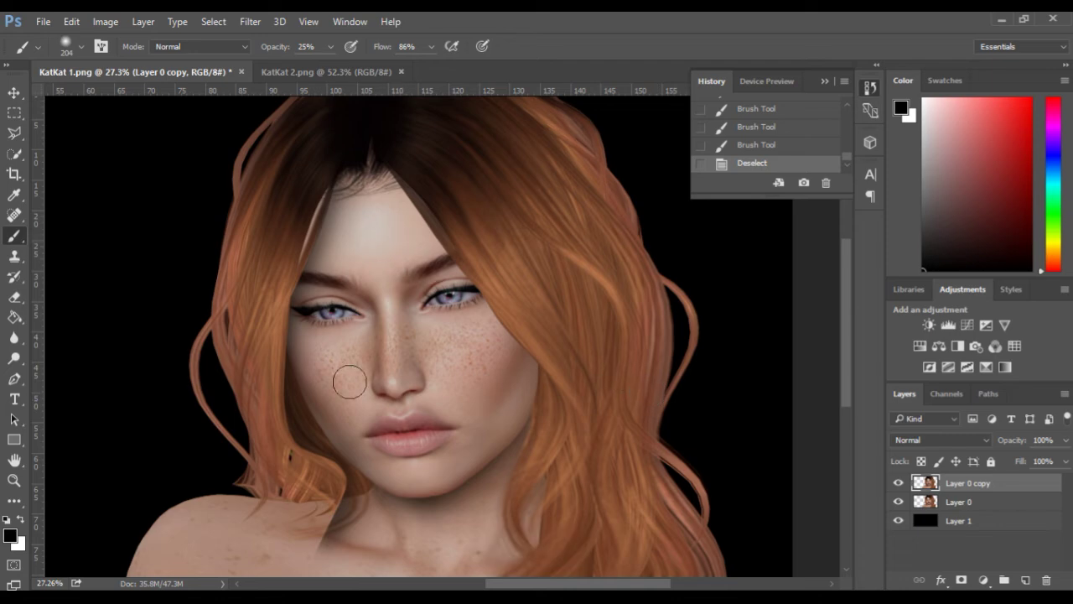
click(899, 484)
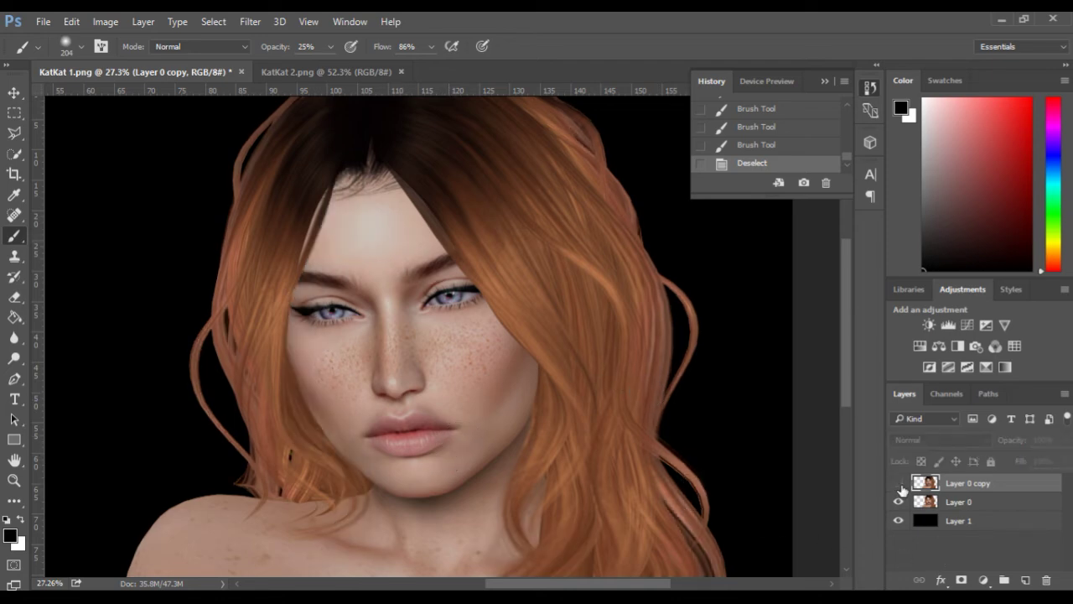
click(898, 484)
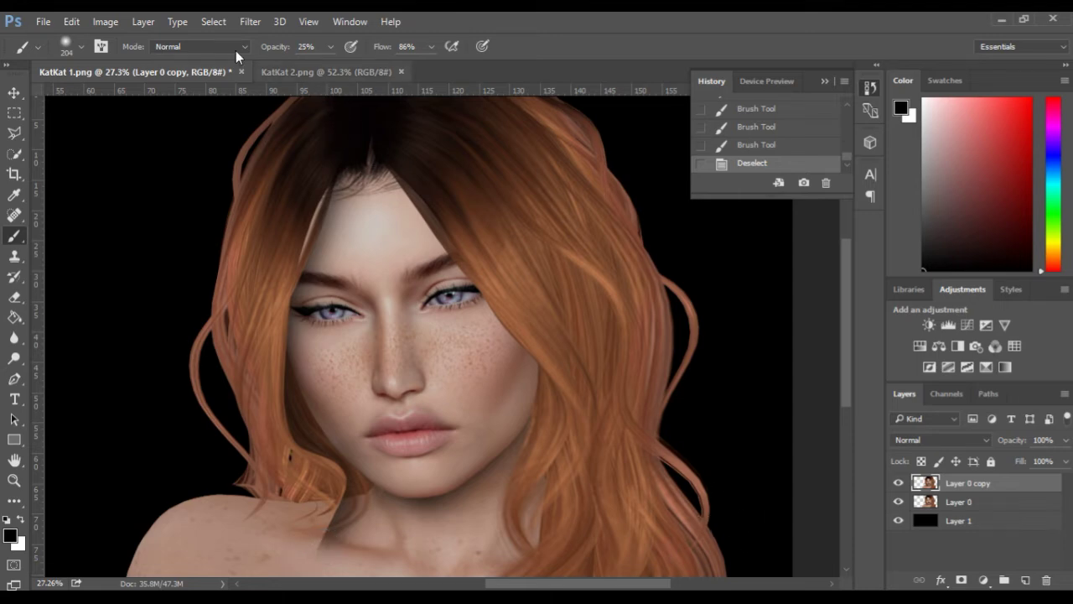
Step: Reselect the face outline and erase shading over the middle of the face with a size 531 Eraser at 100% opacity
click(212, 21)
click(217, 68)
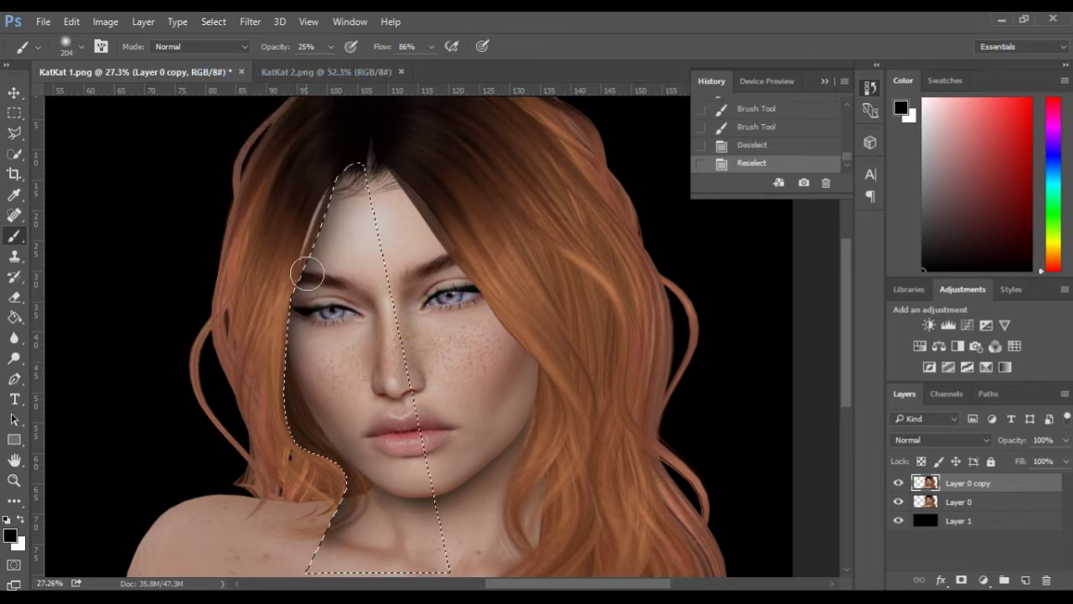
click(15, 295)
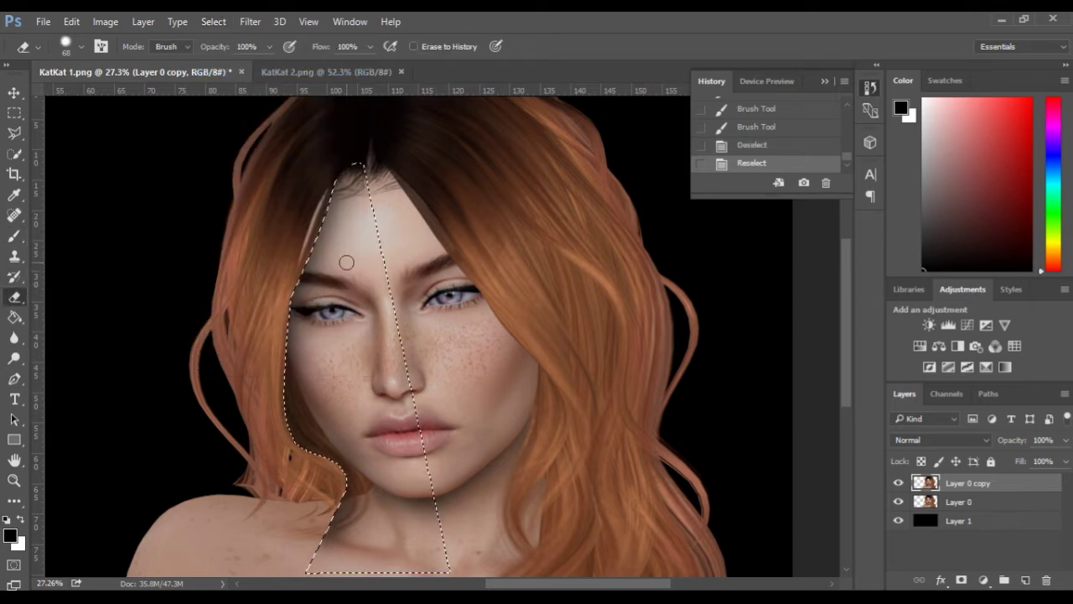
mouse_move(373, 262)
mouse_down()
mouse_move(398, 259)
mouse_move(367, 112)
mouse_up()
drag(369, 352, 369, 166)
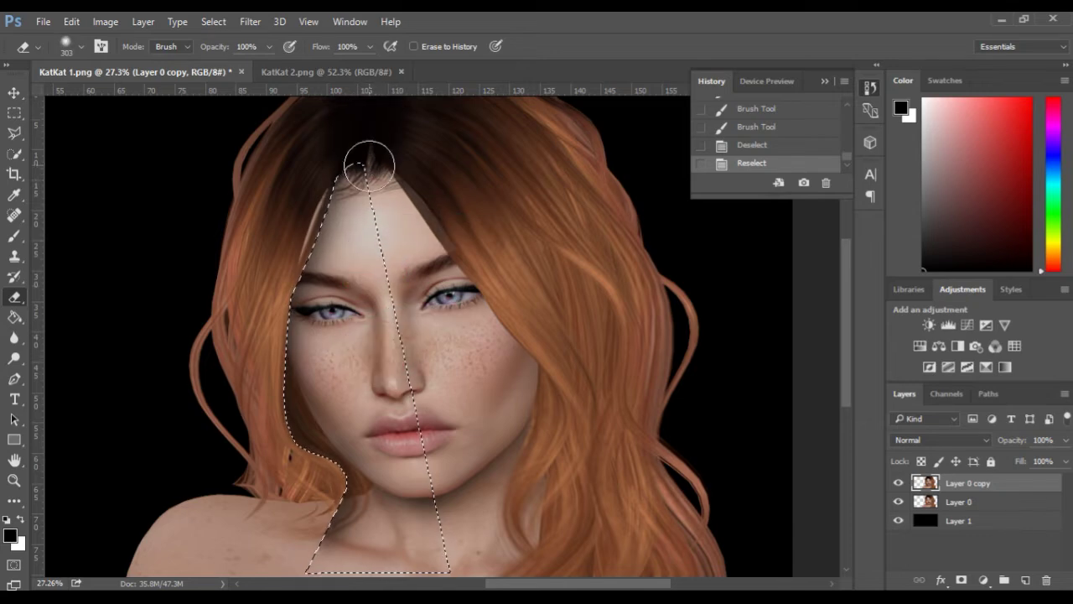
drag(385, 245, 410, 246)
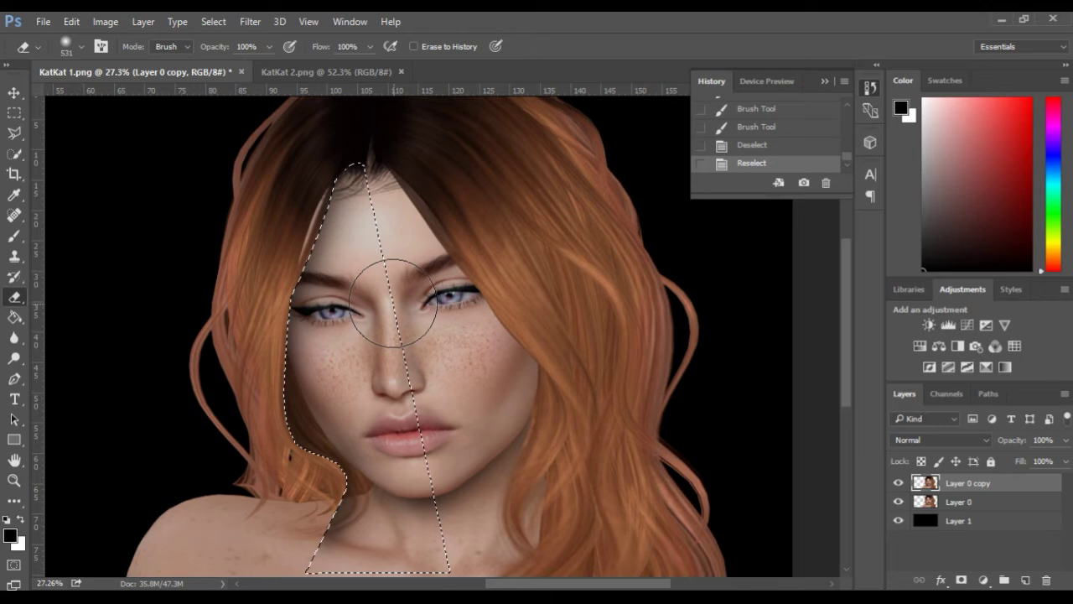
scroll(394, 303, up, 3)
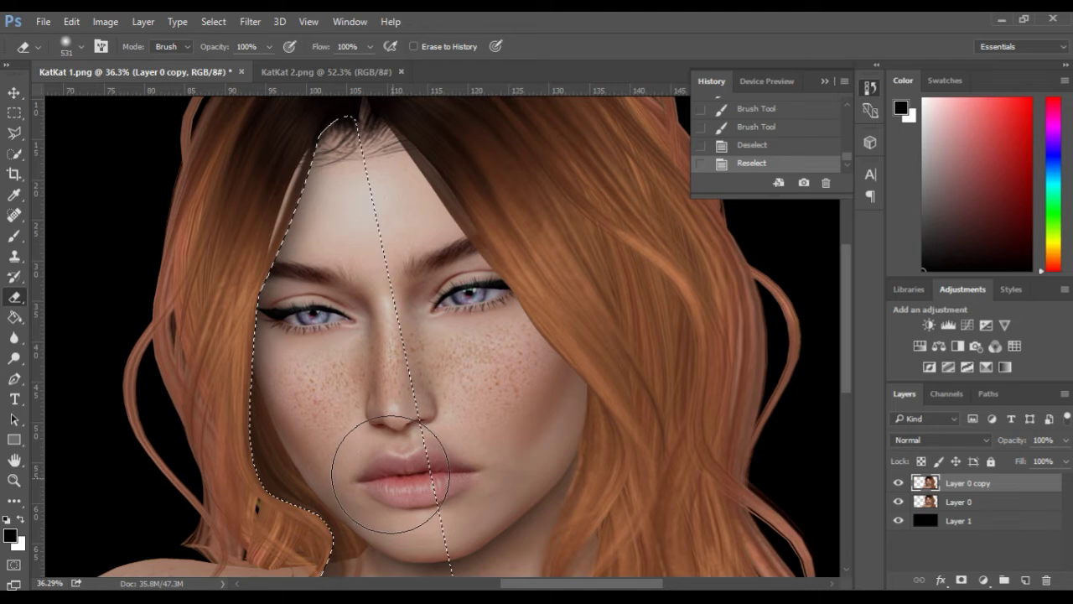
click(392, 412)
Step: Erase the shading around the selection's inner edge at the chin and upper neck with the same Eraser
key(space)
mouse_move(376, 419)
mouse_down()
mouse_move(366, 374)
mouse_move(386, 317)
mouse_up()
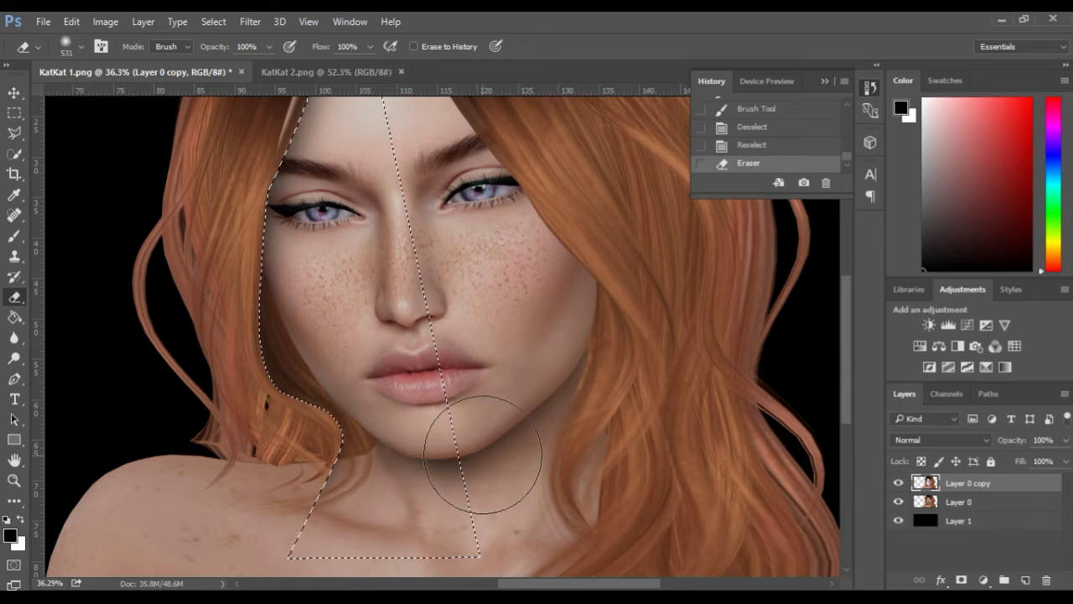
drag(483, 455, 478, 445)
key(space)
mouse_move(448, 268)
mouse_down()
mouse_move(463, 391)
mouse_move(450, 353)
mouse_up()
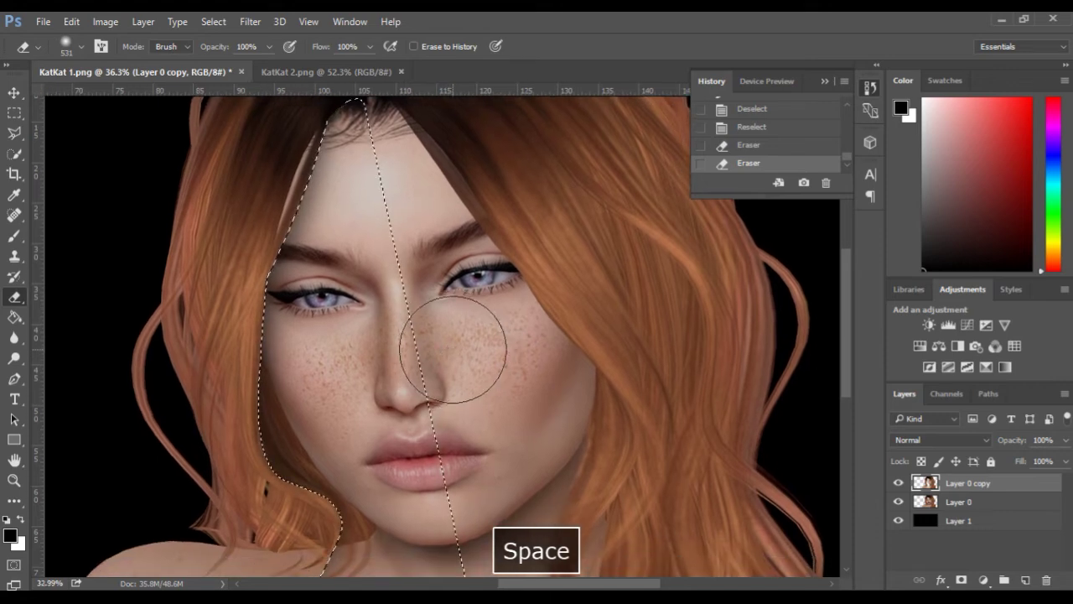
scroll(454, 354, down, 3)
key(space)
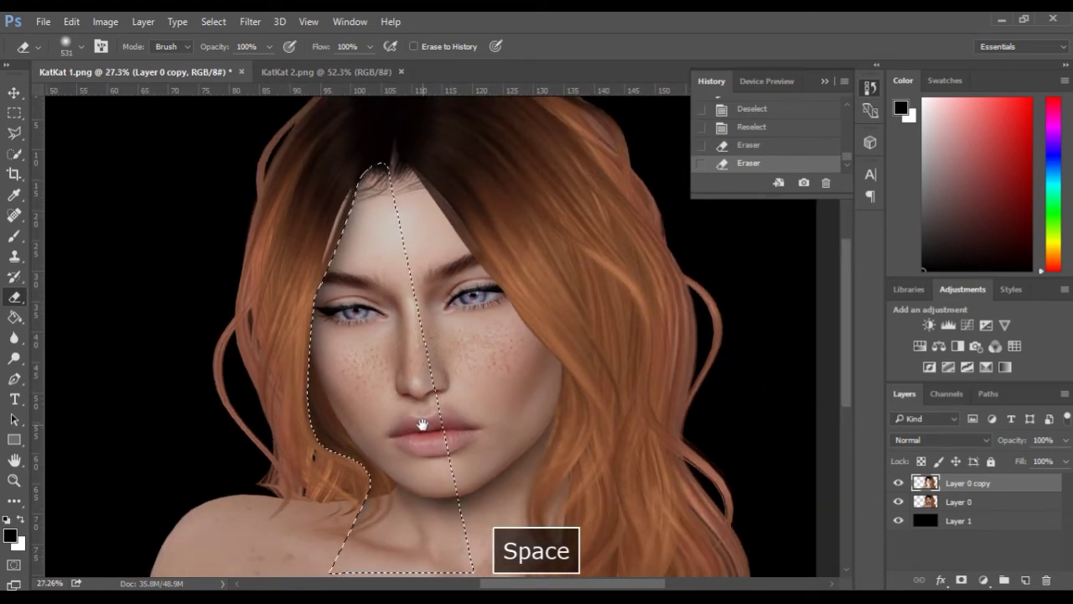
Step: Erase part of Layer 0 copy inside the face selection with the soft Eraser and clear the selection
scroll(422, 429, down, 1)
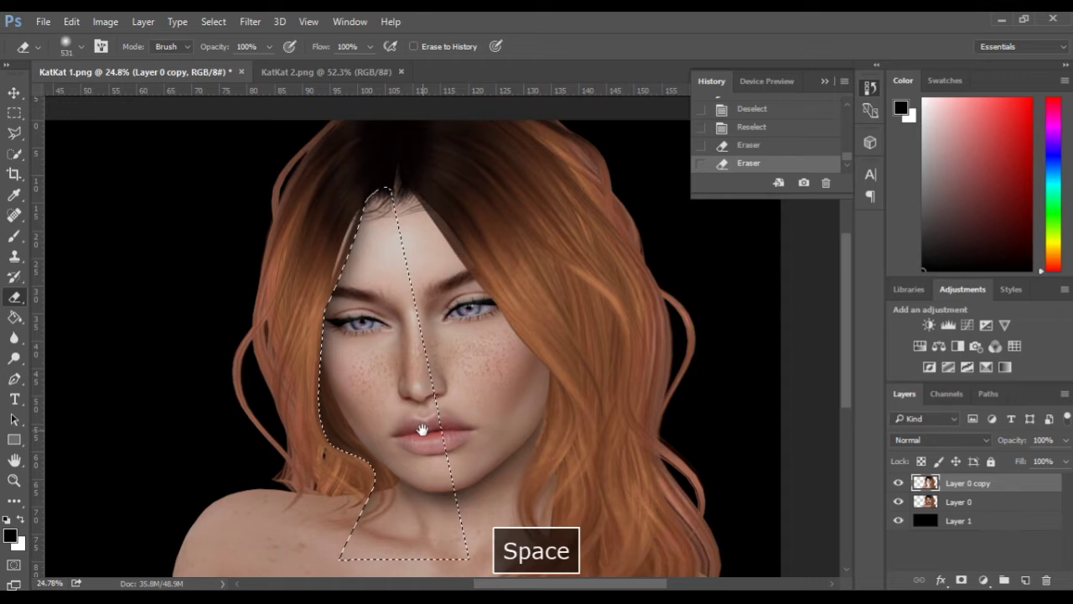
scroll(422, 430, up, 1)
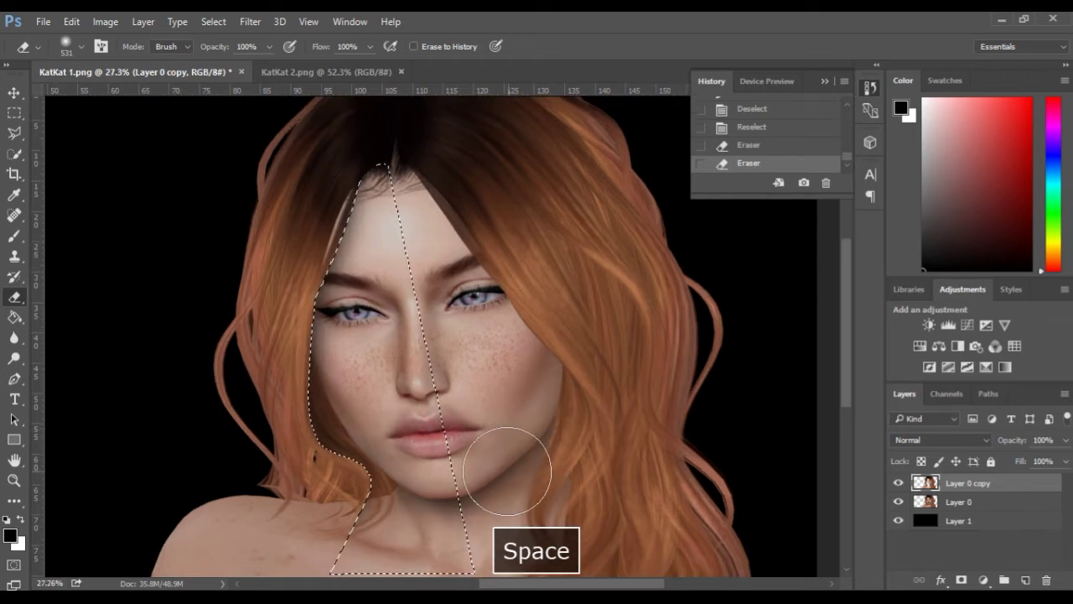
key(space)
drag(474, 455, 475, 352)
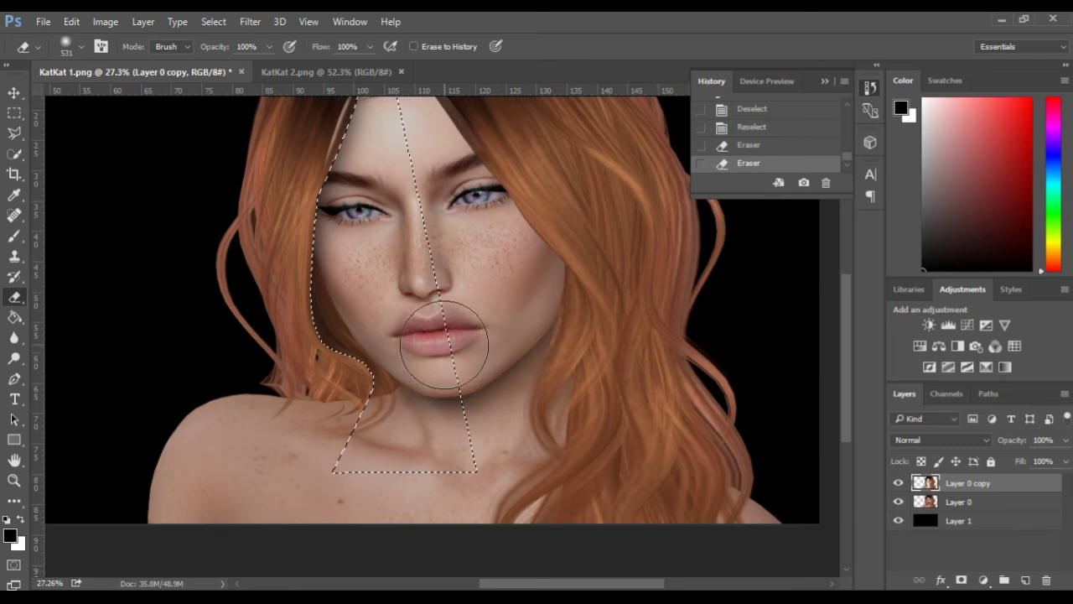
key(space)
mouse_move(444, 246)
mouse_down()
mouse_move(440, 292)
mouse_move(454, 308)
mouse_up()
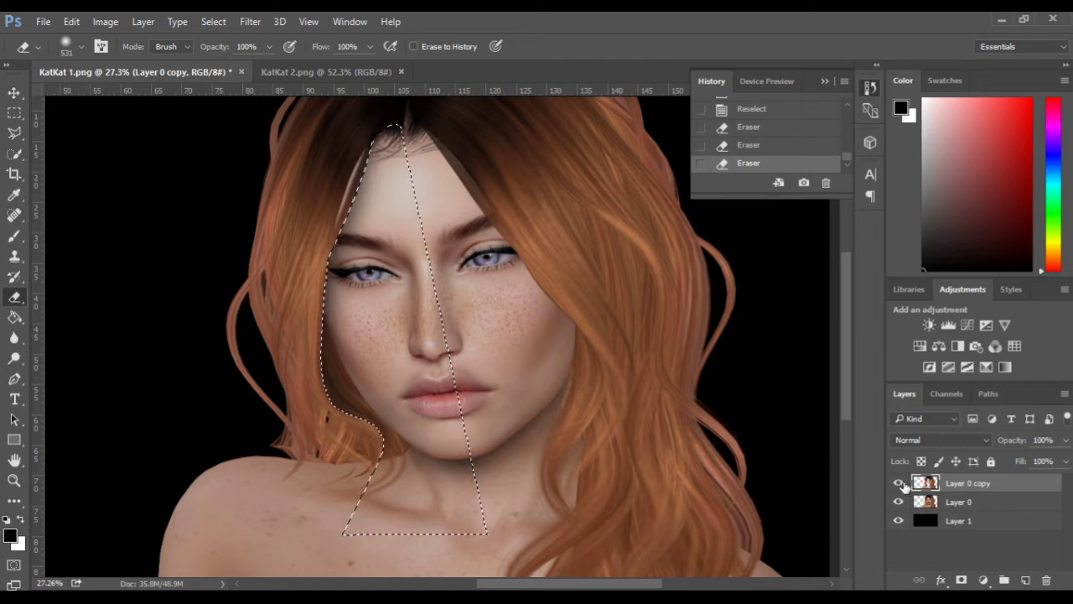
key(ctrl+d)
Step: Examine the shading along the hair's edge around the face, from the neck and chin up to the forehead
scroll(564, 448, up, 1)
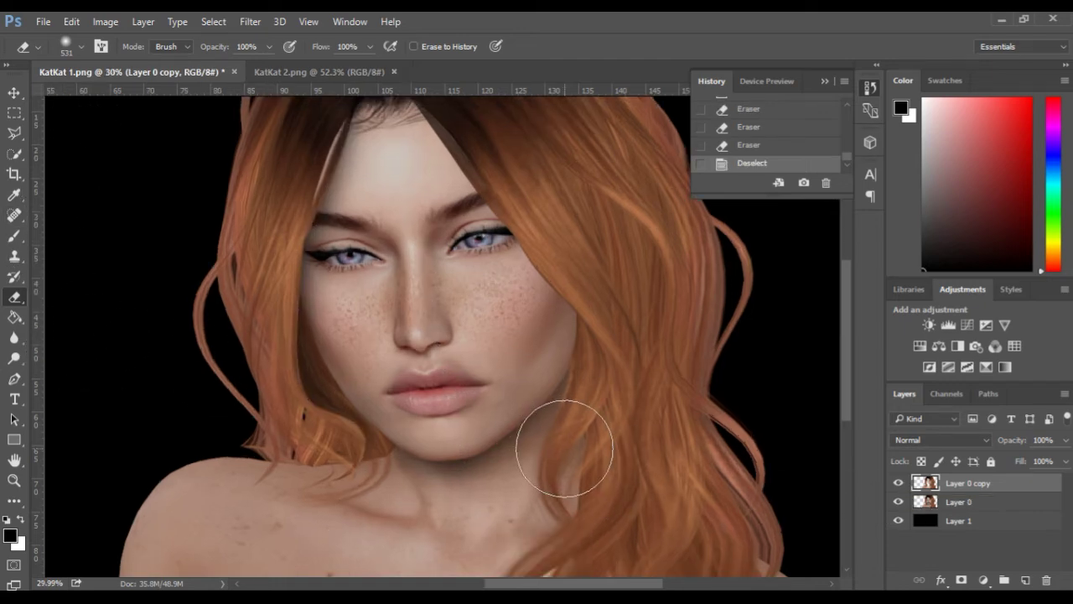
scroll(564, 447, up, 1)
scroll(564, 447, up, 2)
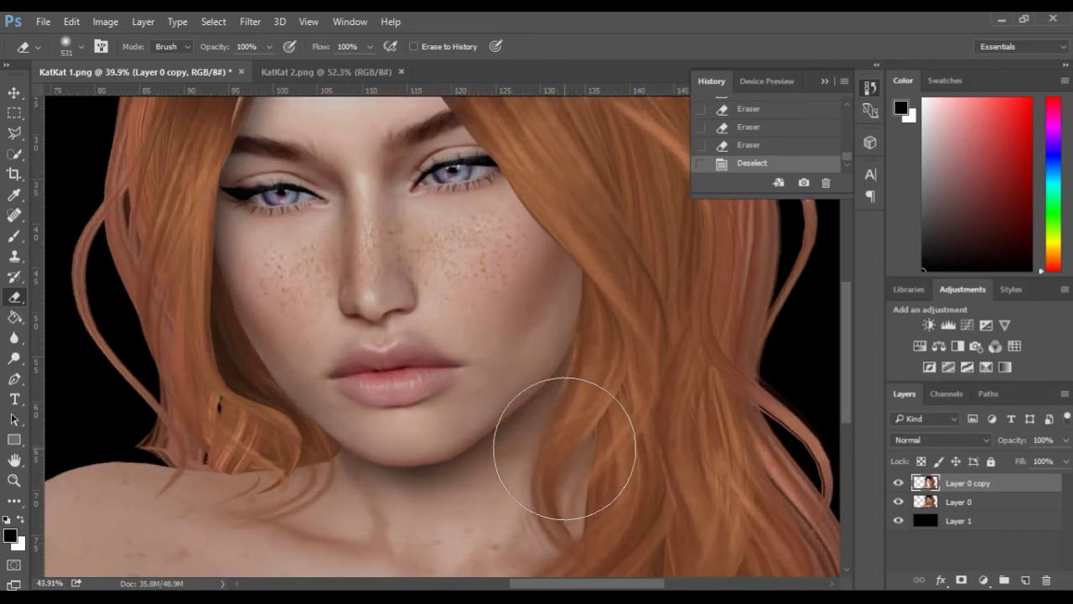
key(space)
mouse_move(378, 361)
mouse_down()
mouse_move(453, 325)
mouse_move(466, 292)
mouse_up()
scroll(393, 465, up, 6)
key(space)
drag(461, 345, 538, 566)
drag(450, 370, 434, 502)
drag(453, 283, 326, 415)
scroll(328, 413, down, 3)
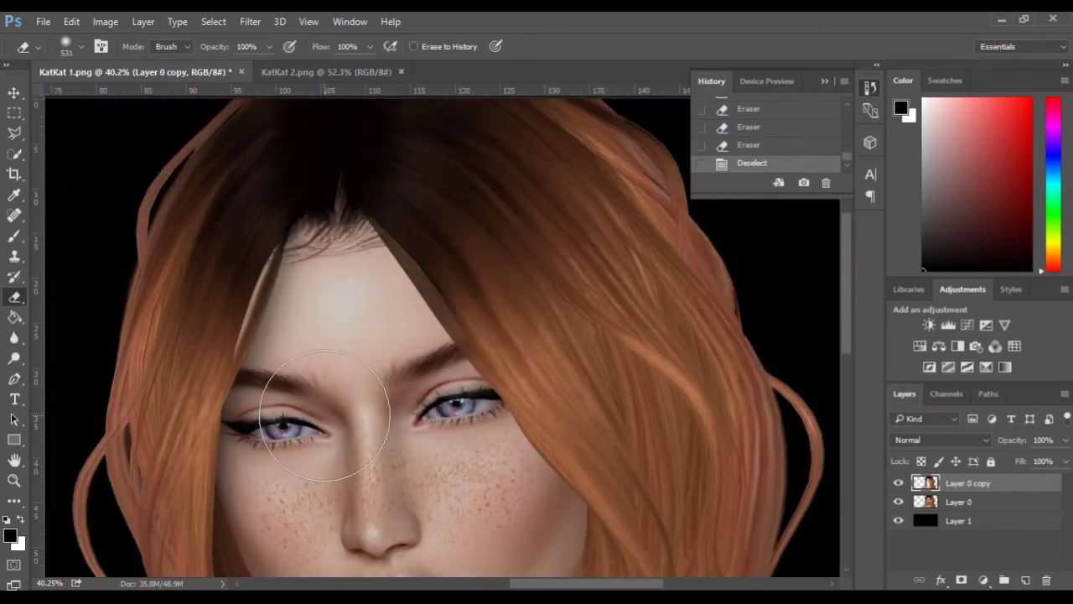
drag(341, 397, 298, 242)
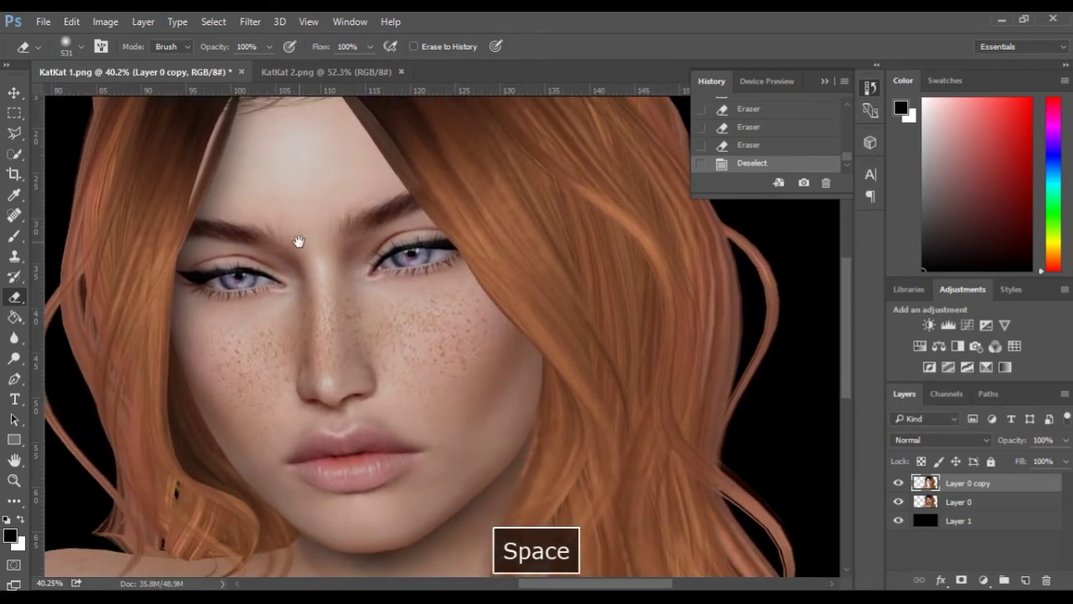
drag(298, 242, 318, 232)
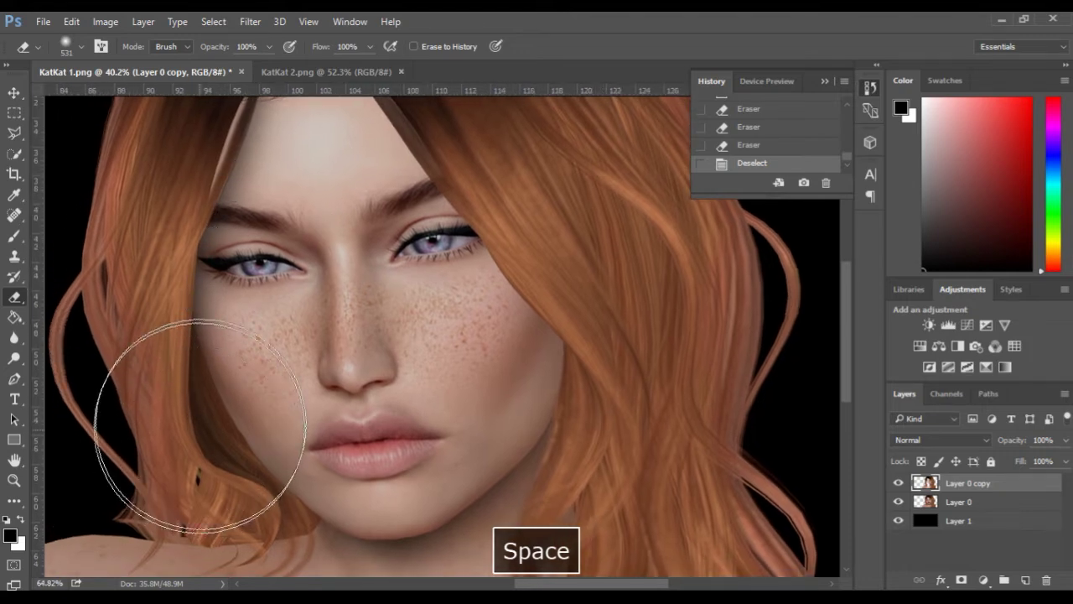
scroll(203, 446, up, 5)
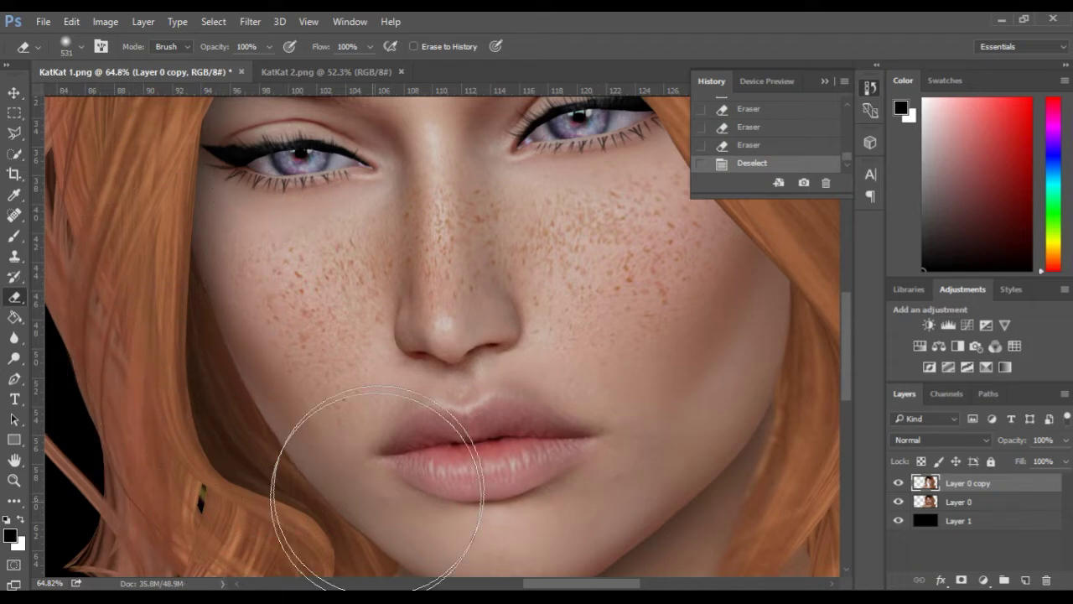
drag(347, 311, 390, 572)
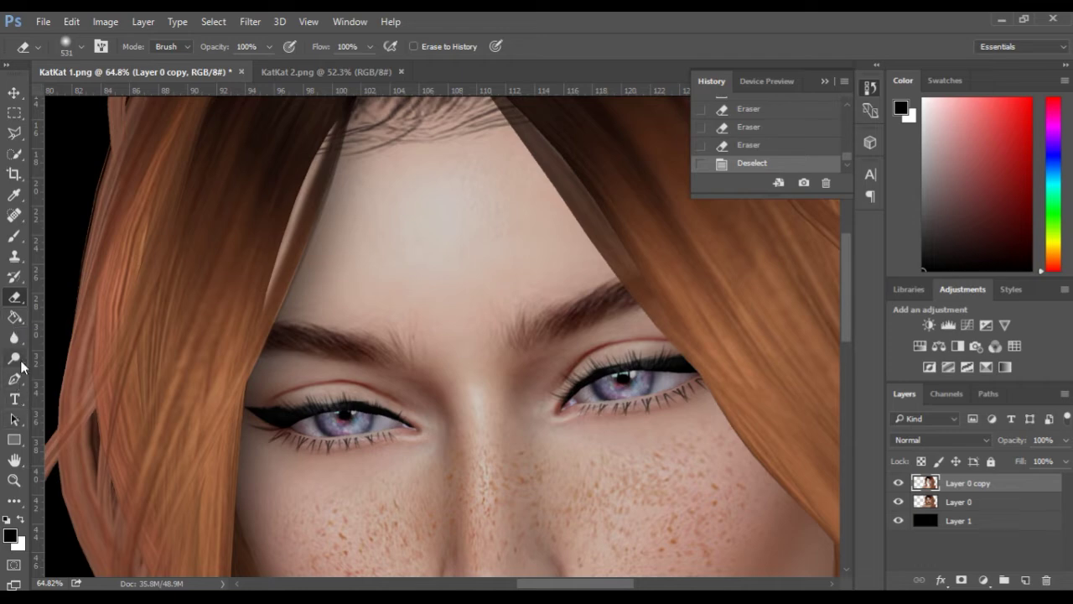
Step: Blur the hair shadow's edge along the left side of the forehead with a 27 px Blur brush at 50% strength
click(15, 337)
scroll(304, 215, up, 1)
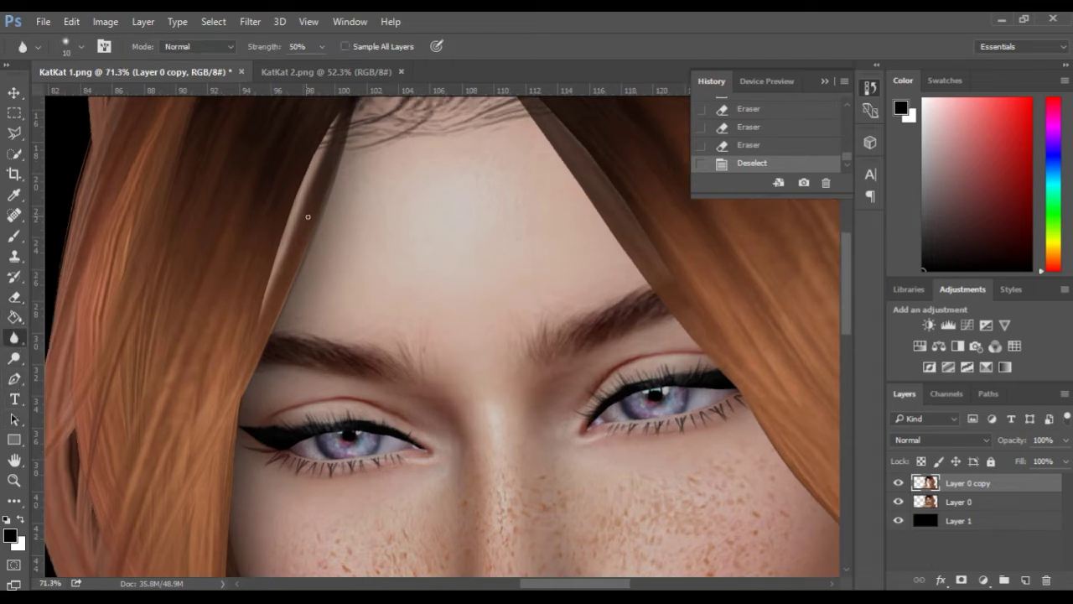
drag(316, 223, 323, 221)
drag(330, 200, 310, 248)
drag(293, 297, 269, 336)
drag(348, 154, 349, 145)
Step: Blur the hair's edge down the left cheek and around the curled strands above the shoulder at 50% strength
key(space)
drag(354, 346, 352, 140)
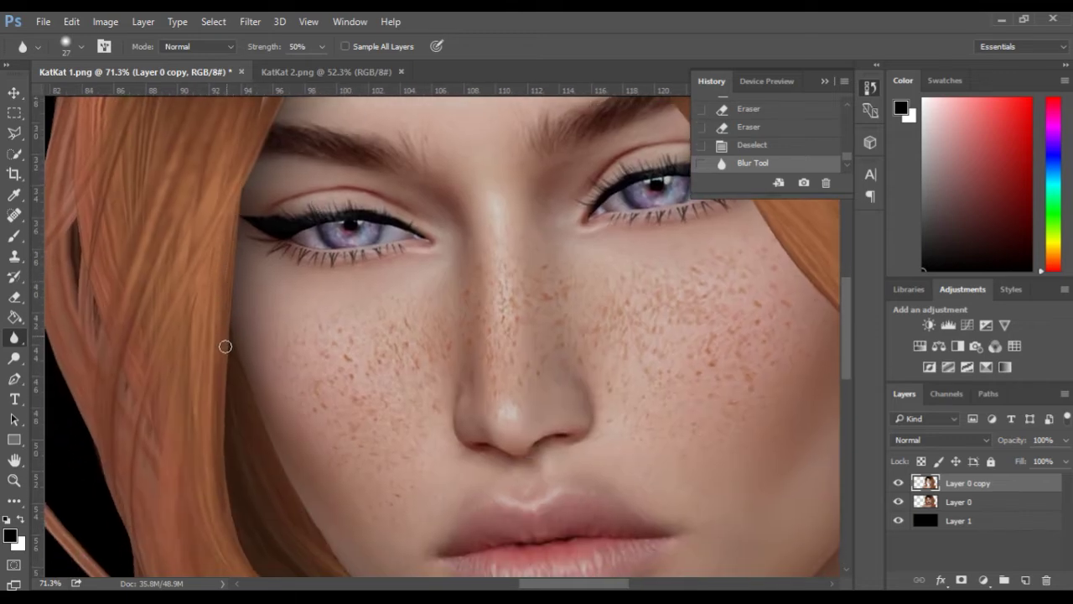
drag(226, 442, 240, 502)
key(space)
drag(223, 338, 199, 168)
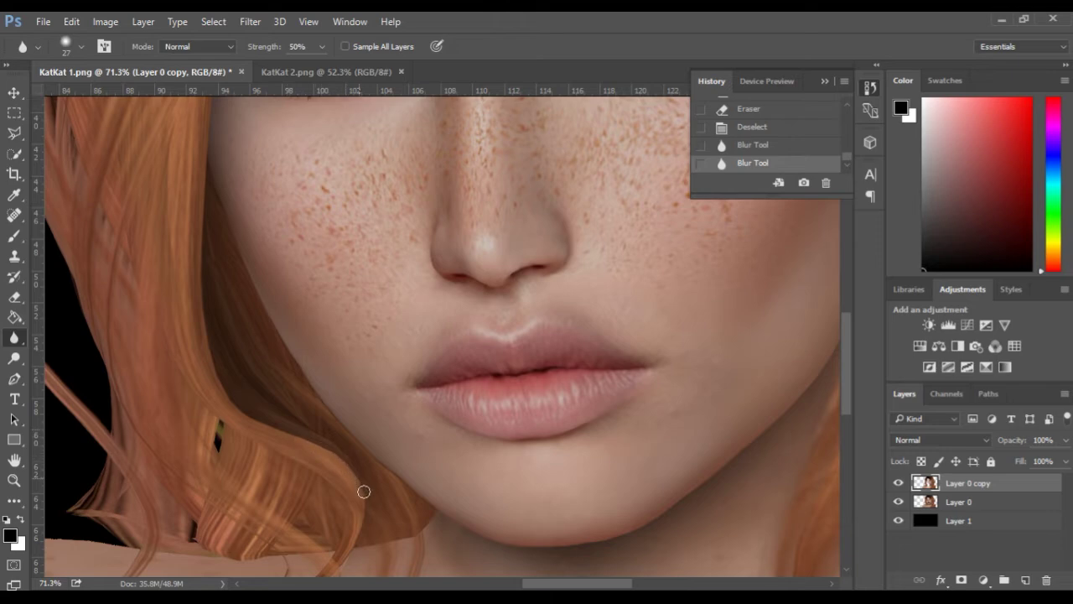
drag(365, 521, 359, 542)
key(space)
drag(388, 446, 405, 358)
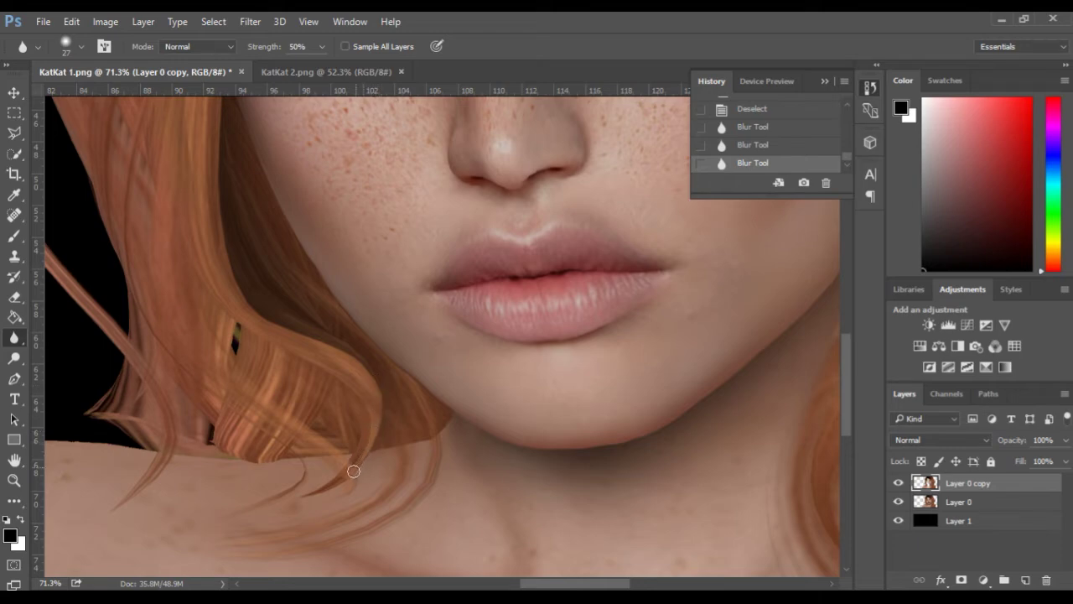
drag(366, 363, 326, 358)
Step: Check the blurred hair edges beside the left cheek and forehead, close up and at overall view
key(space)
drag(209, 173, 221, 379)
drag(212, 168, 154, 369)
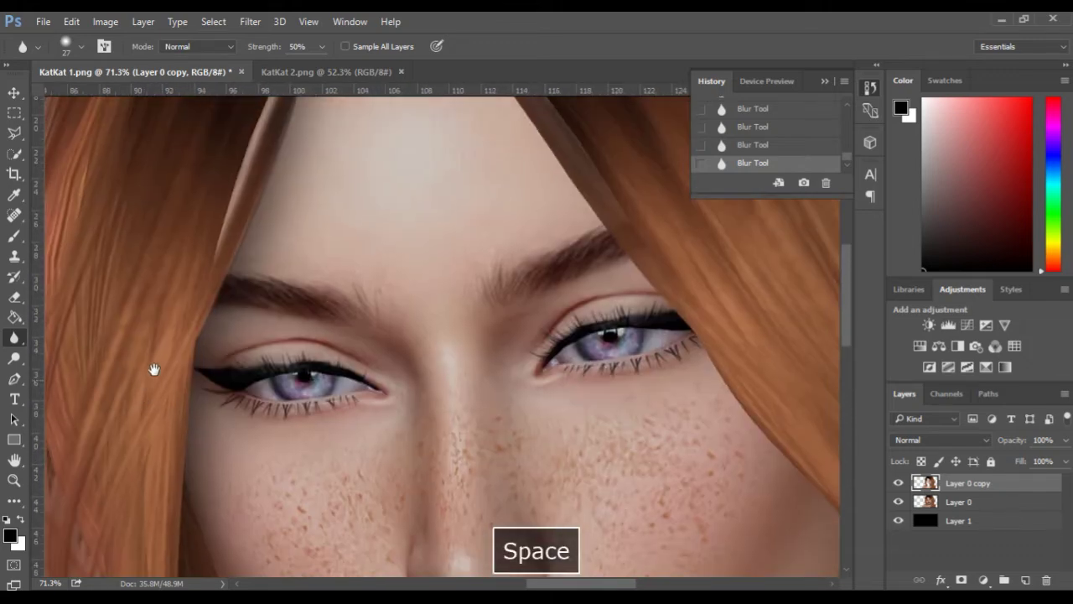
mouse_move(166, 311)
mouse_down()
mouse_move(136, 387)
mouse_move(170, 294)
mouse_up()
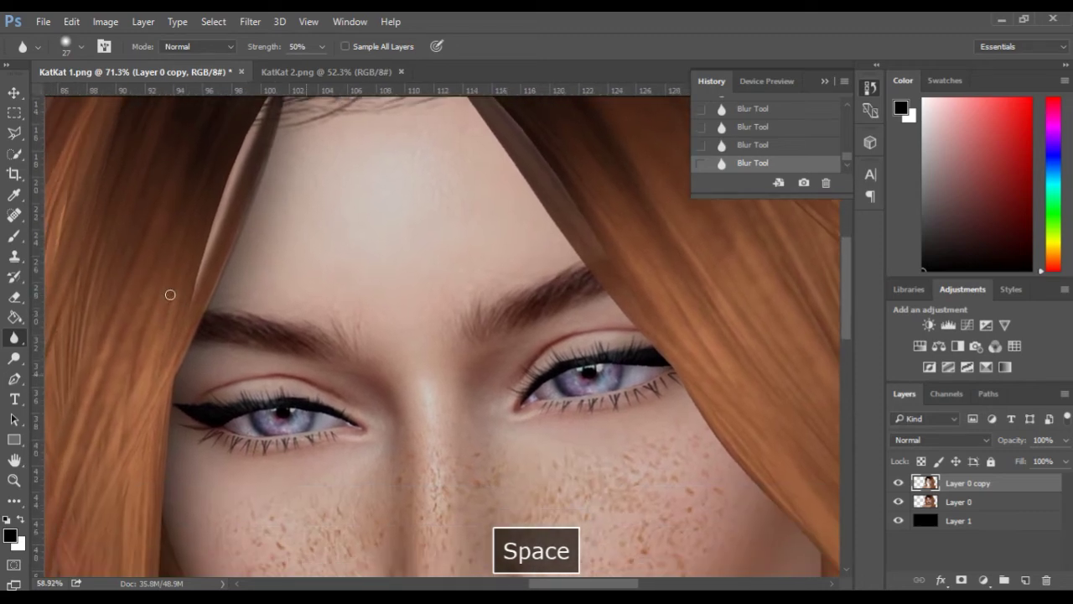
scroll(170, 295, down, 9)
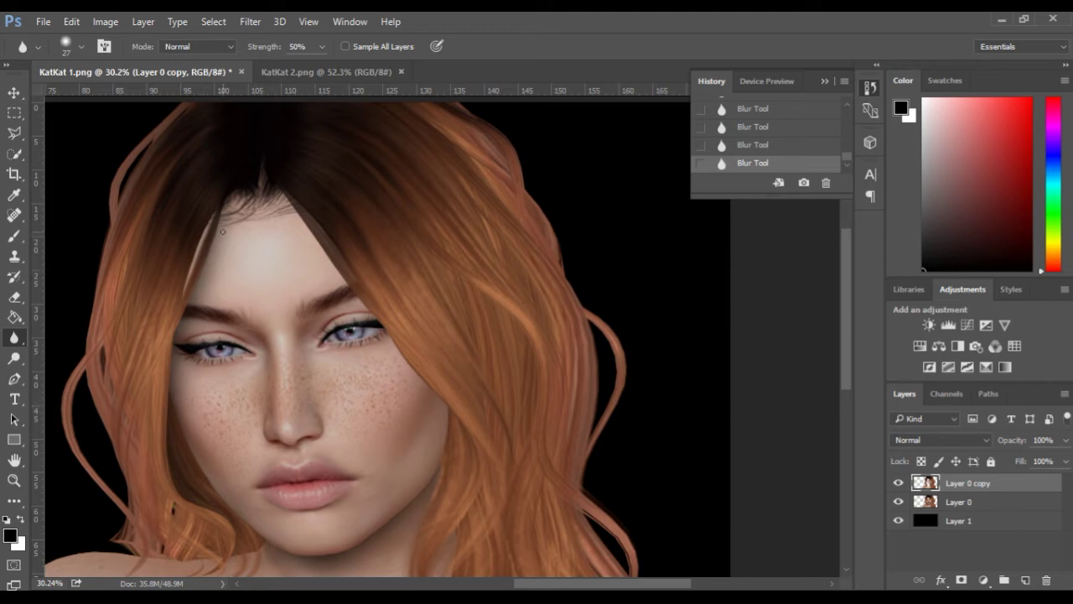
scroll(224, 275, up, 2)
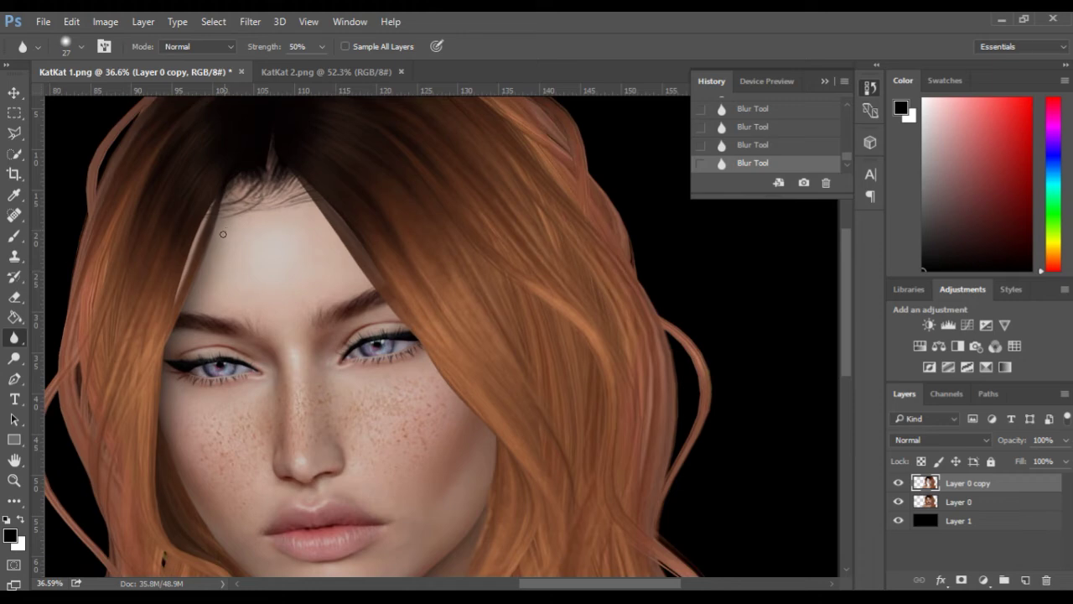
scroll(196, 288, up, 3)
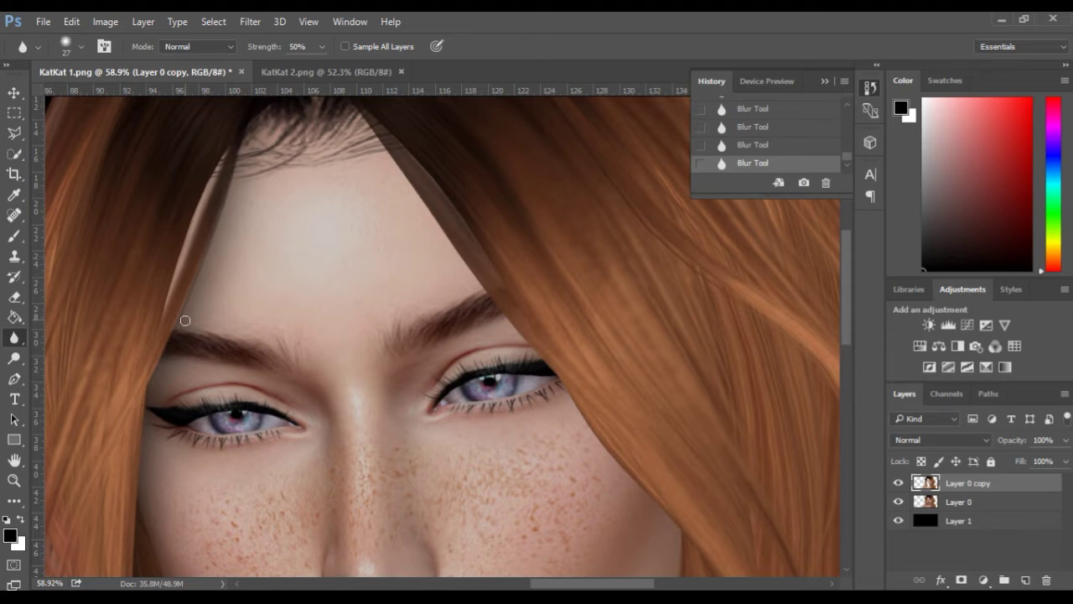
scroll(185, 321, down, 1)
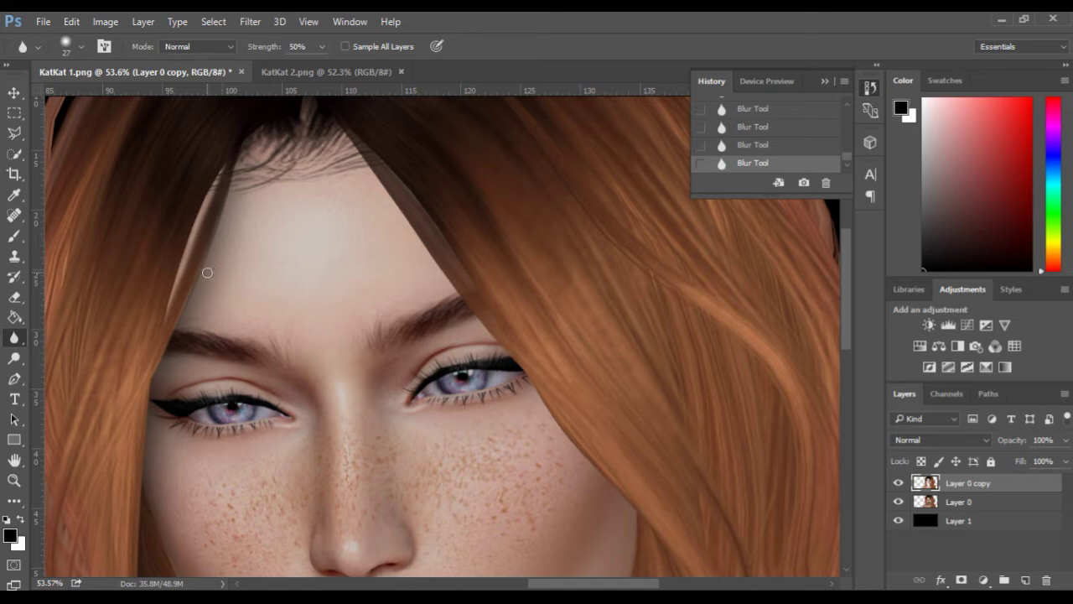
scroll(436, 358, down, 3)
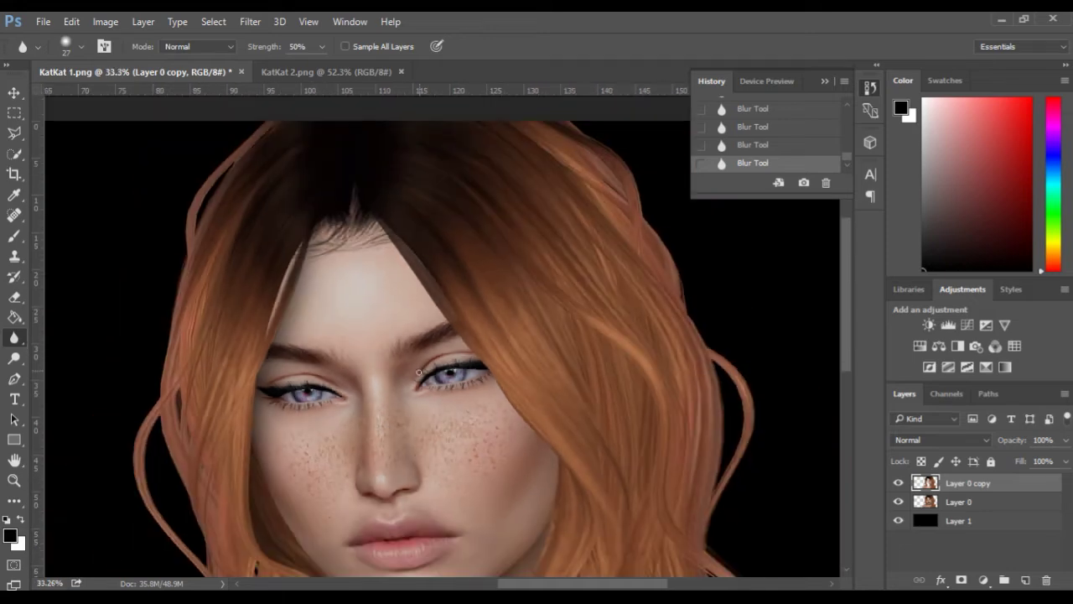
Step: Compare the whole portrait with Layer 0 copy hidden and shown
key(space)
drag(416, 430, 397, 345)
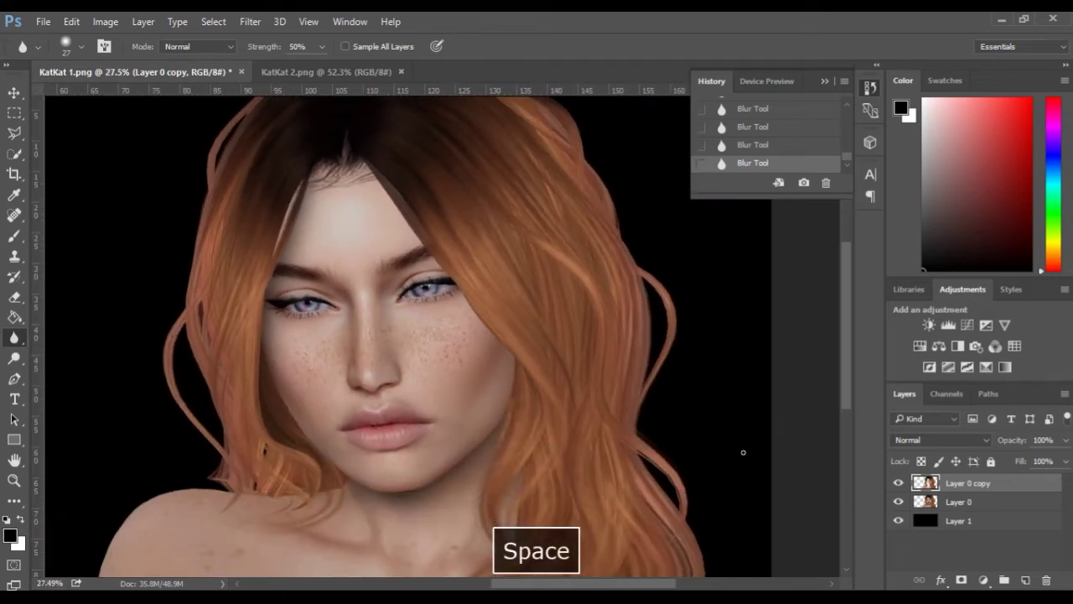
click(900, 484)
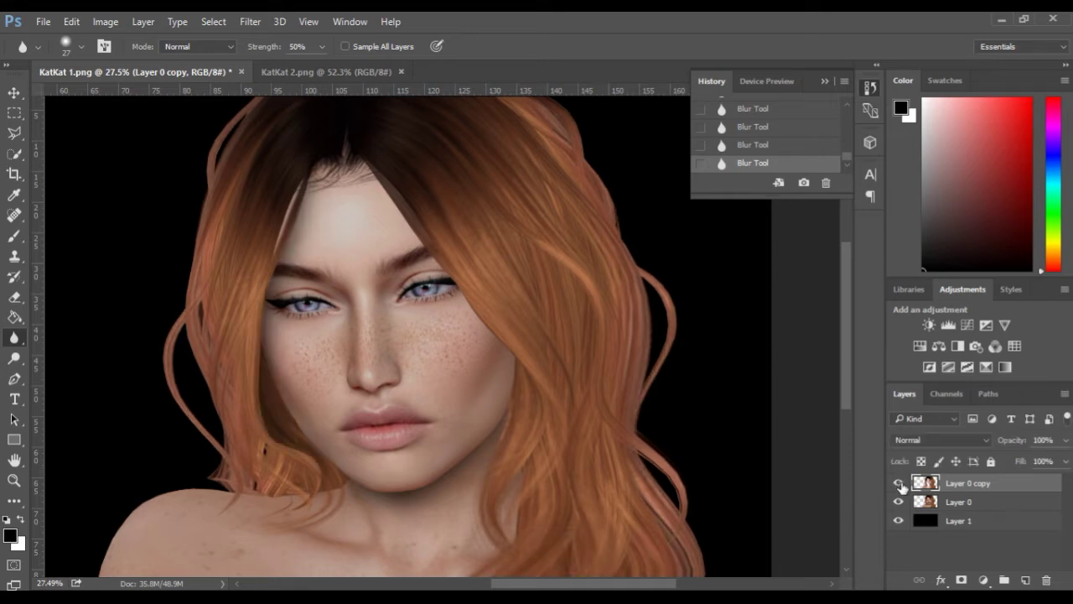
click(900, 484)
click(899, 484)
Step: Add a new empty layer above Layer 0 copy
click(1028, 579)
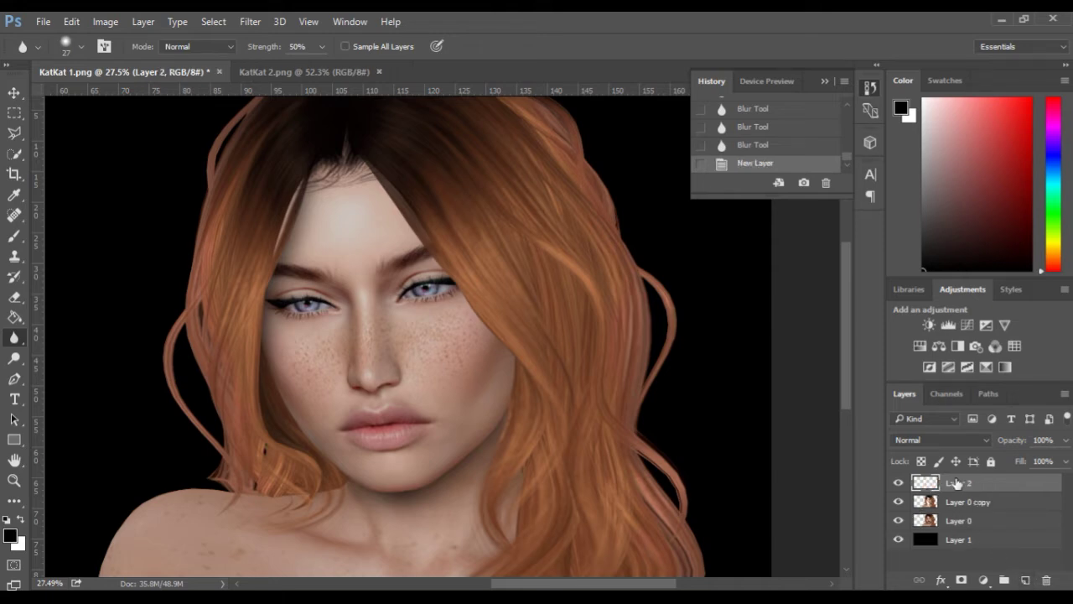
scroll(227, 221, up, 6)
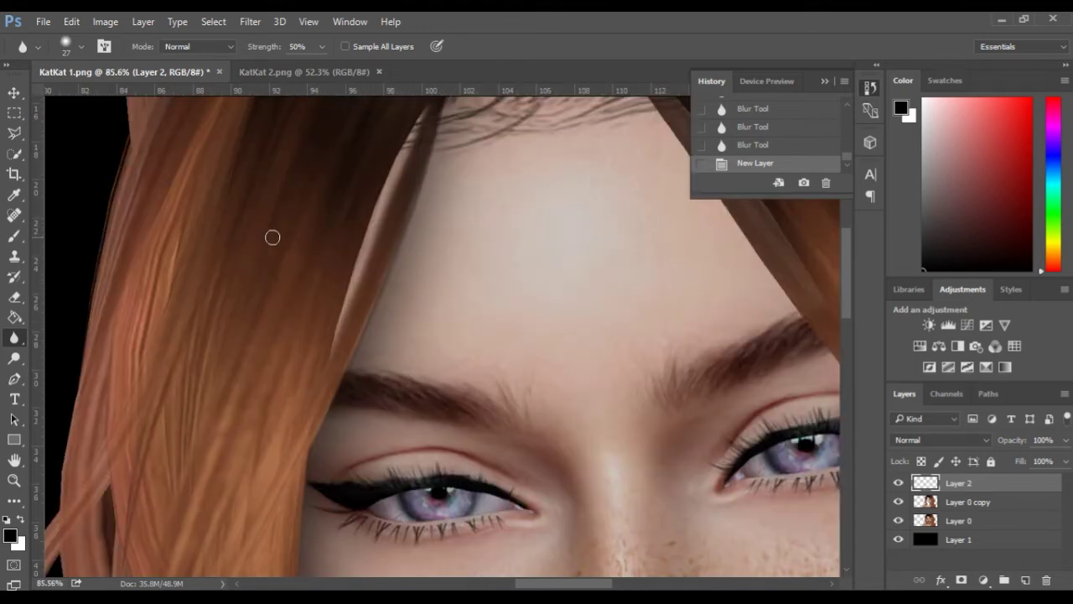
Step: Try painting black shading over the hair beside the left forehead with a soft 68 px brush at 25% opacity
click(14, 235)
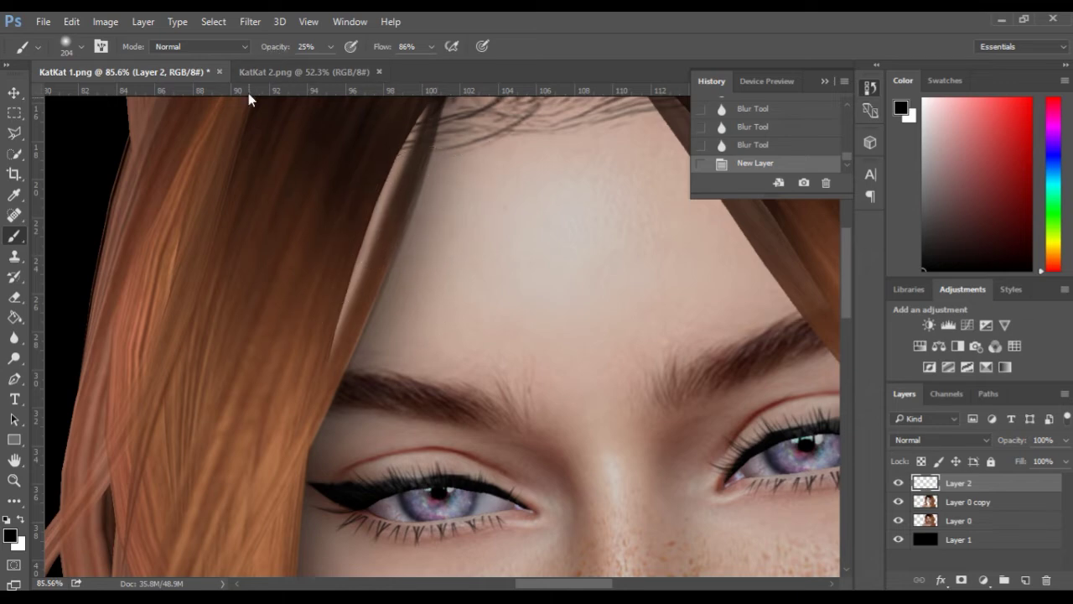
scroll(293, 261, down, 2)
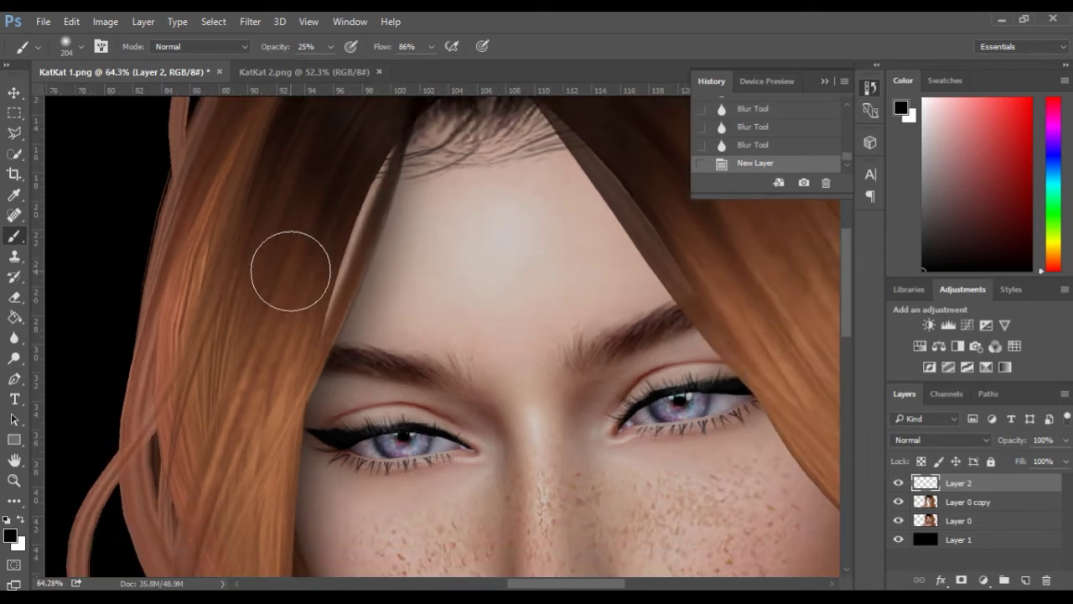
drag(312, 235, 281, 244)
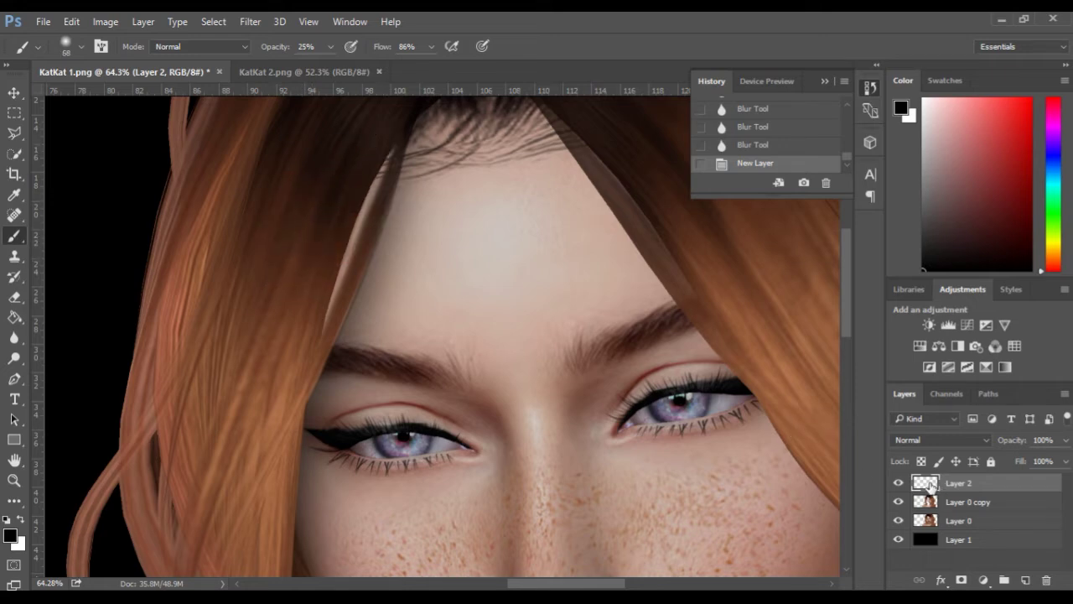
drag(388, 146, 306, 347)
scroll(153, 420, down, 3)
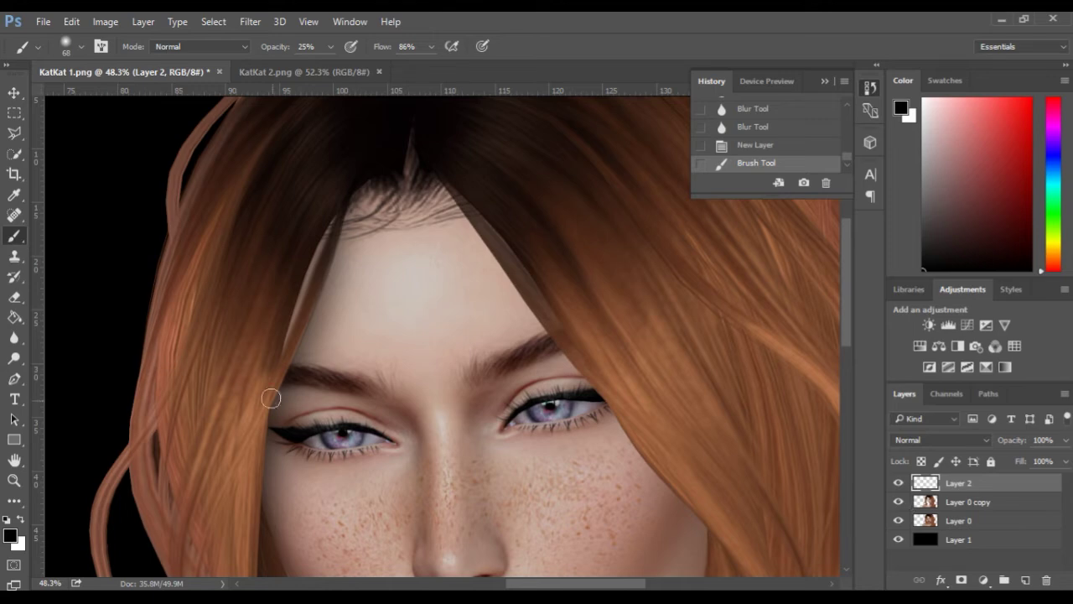
scroll(262, 369, up, 3)
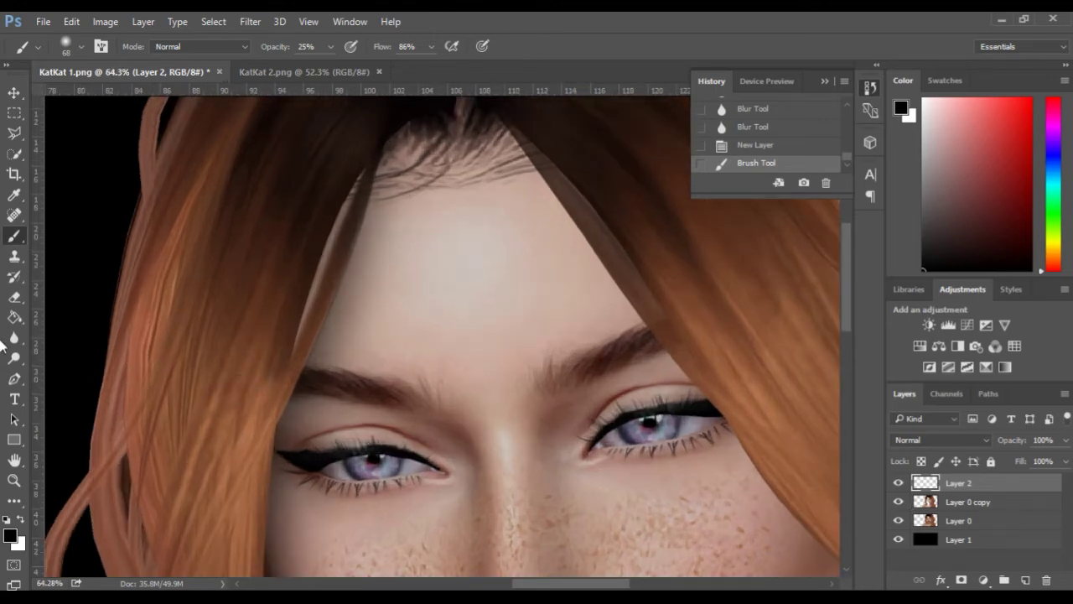
Step: Try trimming the painted shading on the hair with a soft Eraser, and undo back to the empty layer
click(14, 297)
scroll(214, 308, up, 3)
drag(240, 245, 97, 252)
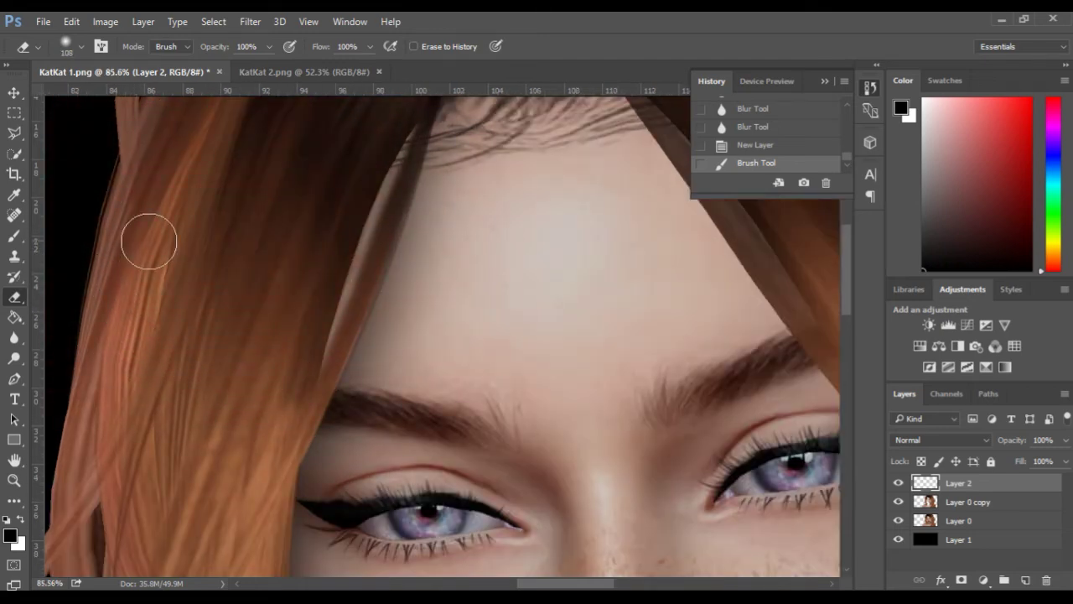
drag(257, 297, 257, 299)
drag(237, 220, 203, 383)
key(ctrl+z)
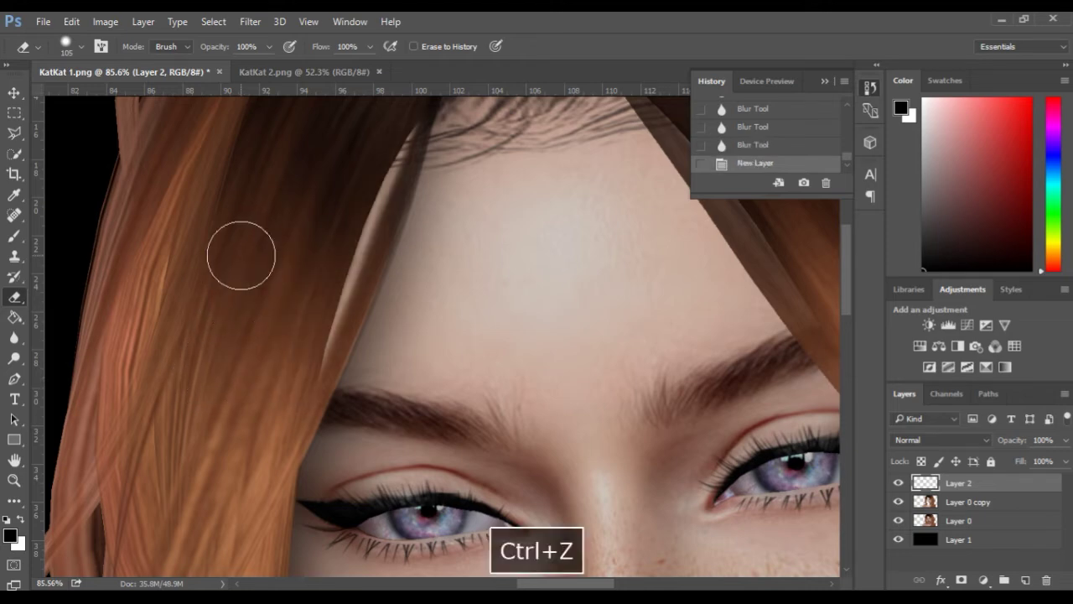
Step: Select the narrow sliver of bare skin between the hair strands beside the left forehead with the Polygonal Lasso
click(17, 134)
scroll(339, 176, up, 3)
key(space)
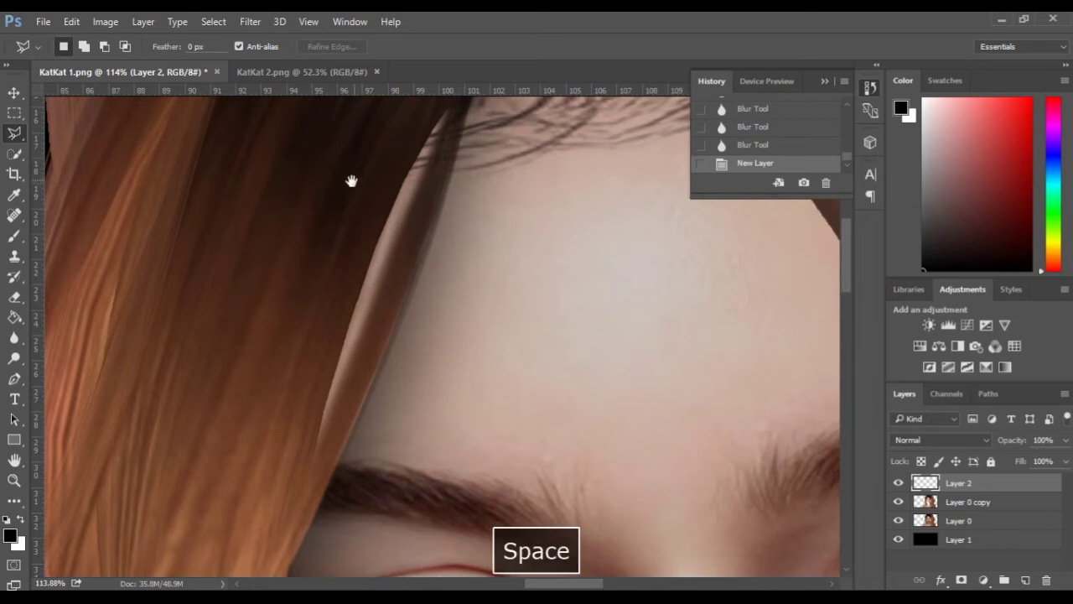
drag(351, 181, 271, 235)
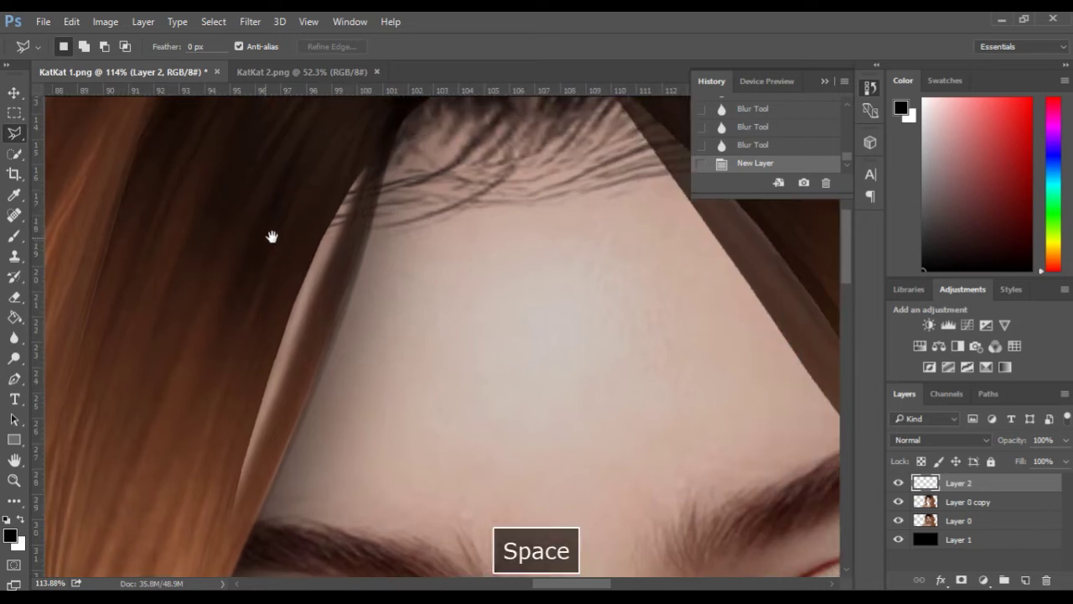
click(370, 162)
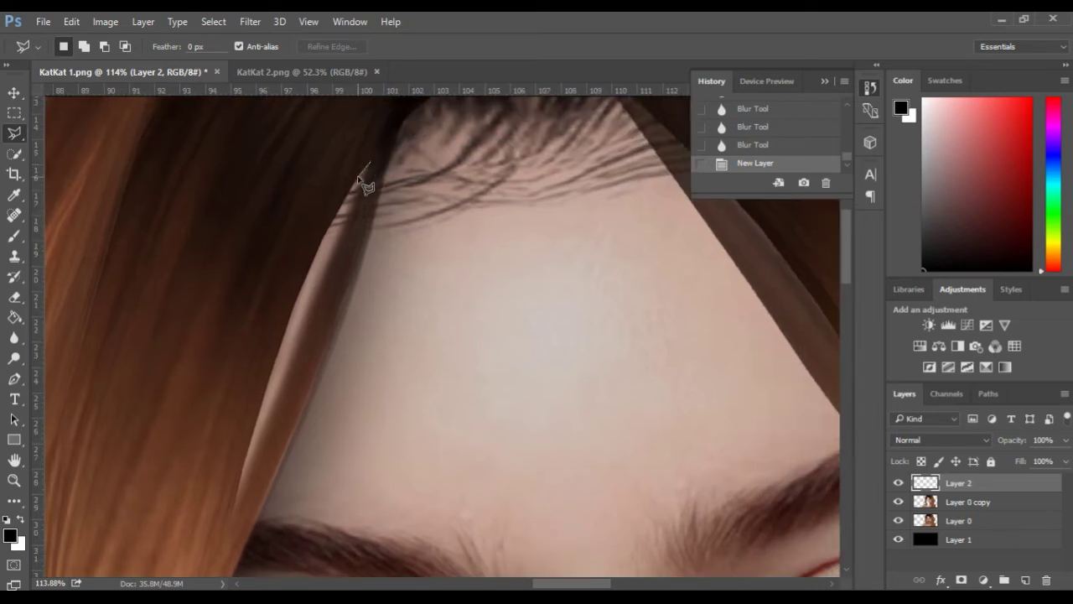
click(346, 195)
click(336, 213)
click(324, 233)
click(313, 259)
click(288, 325)
click(275, 360)
click(263, 400)
click(253, 430)
click(243, 462)
click(234, 503)
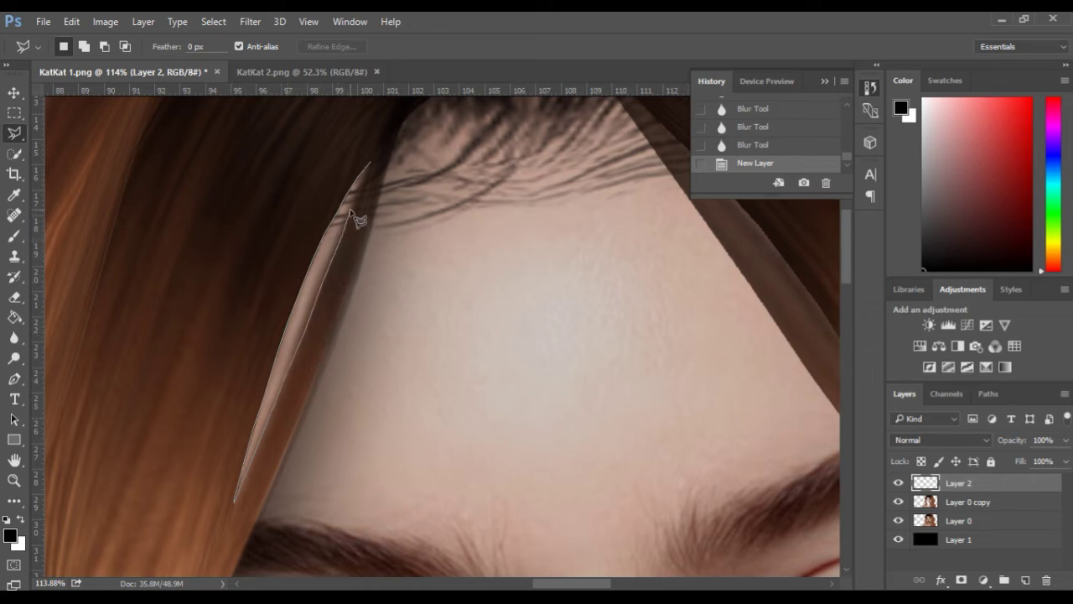
click(369, 164)
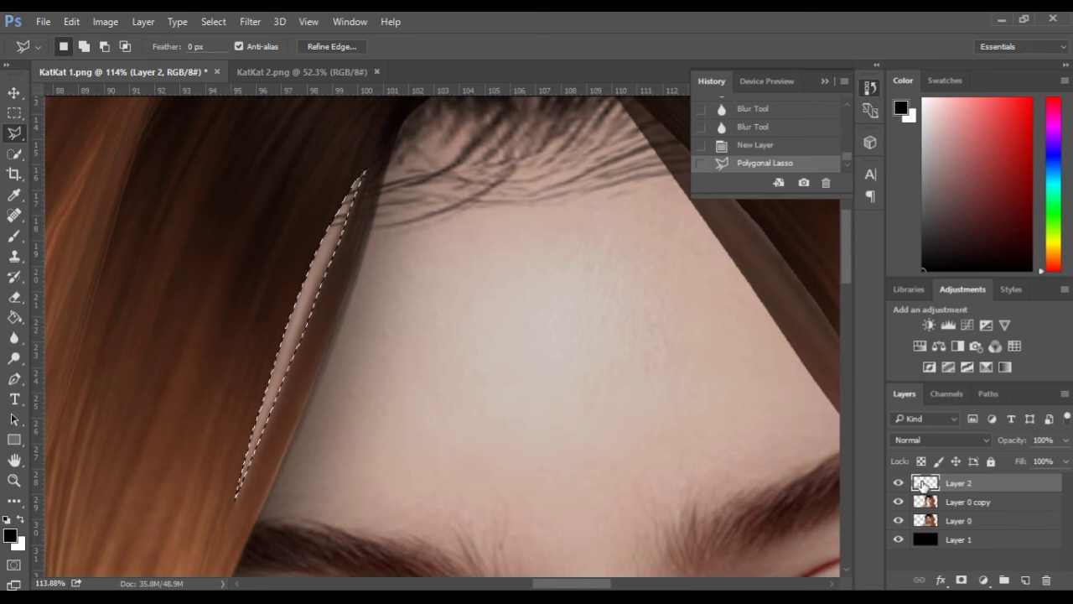
Step: Paint black shading inside the selected sliver on Layer 2 with the soft 68 px brush at 25% opacity, and deselect
click(14, 235)
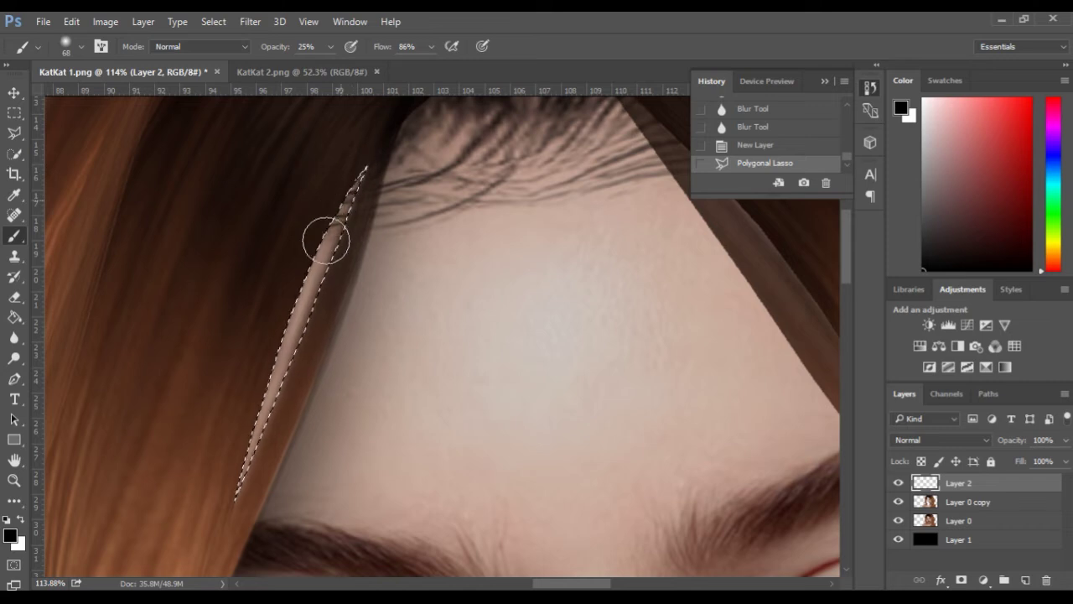
drag(214, 500, 189, 484)
scroll(103, 412, down, 5)
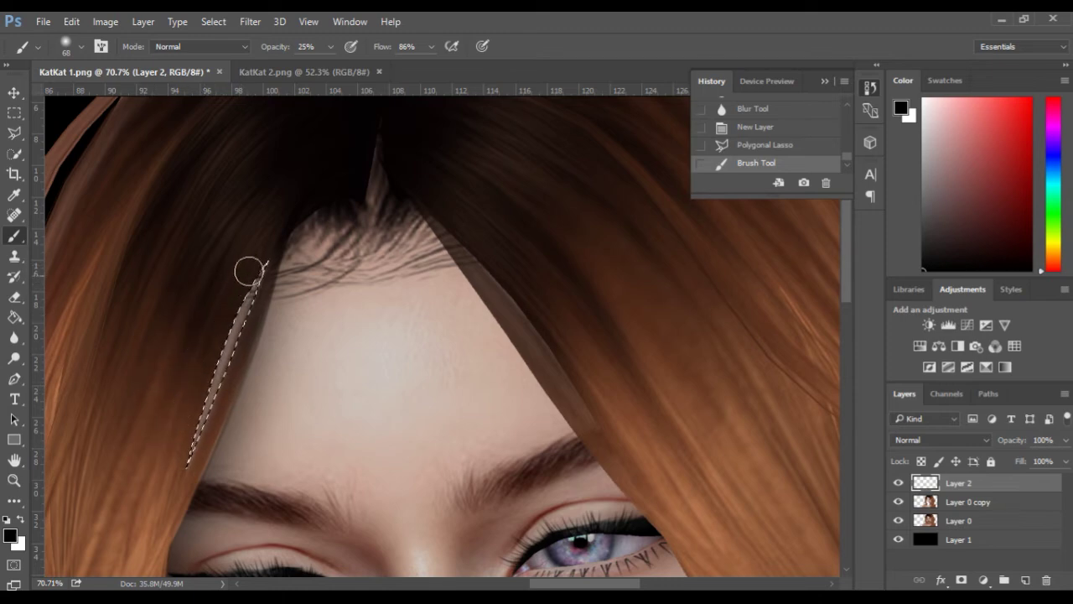
mouse_move(244, 305)
mouse_down()
mouse_move(172, 475)
mouse_move(150, 473)
mouse_up()
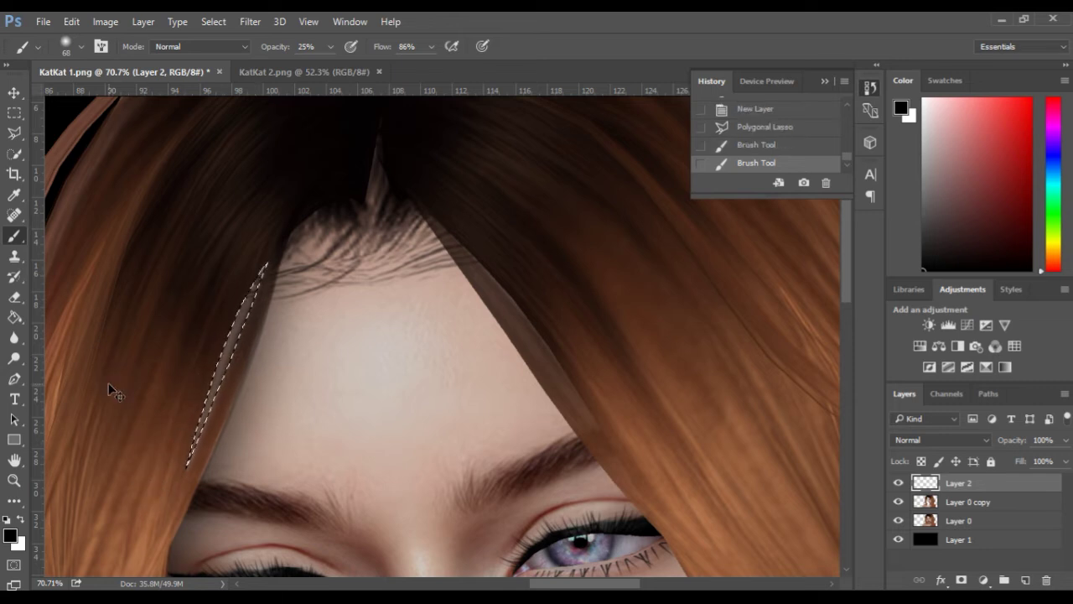
key(ctrl+d)
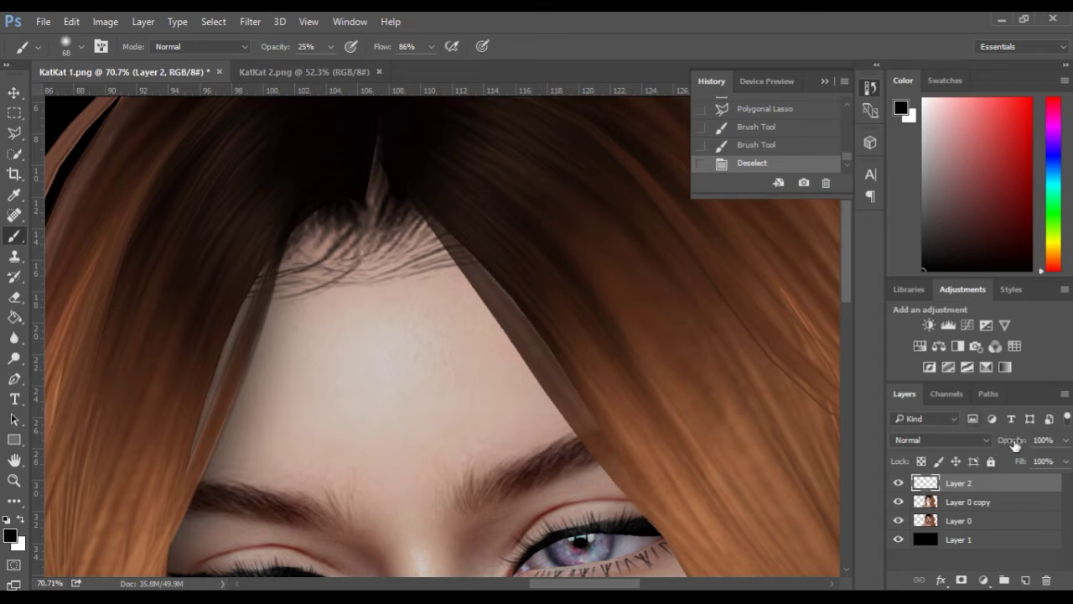
Step: Lower the opacity of Layer 2 to 81%
drag(1015, 444, 1009, 443)
drag(999, 445, 998, 445)
Step: Soften the edges of the painted shading beside the left forehead with a 27 px Blur tool at 50% strength
scroll(99, 411, up, 3)
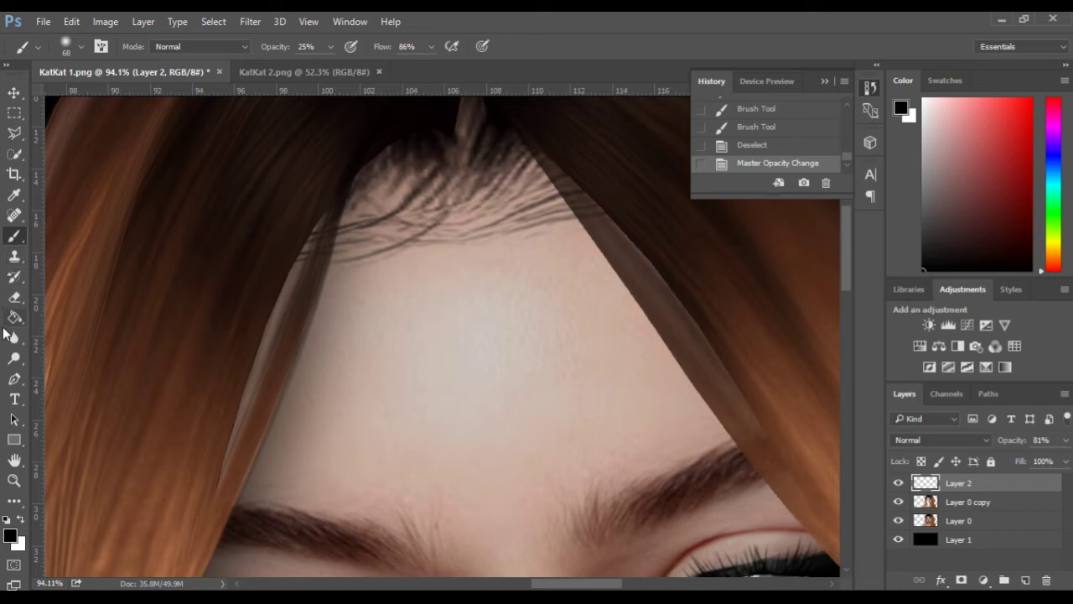
click(13, 338)
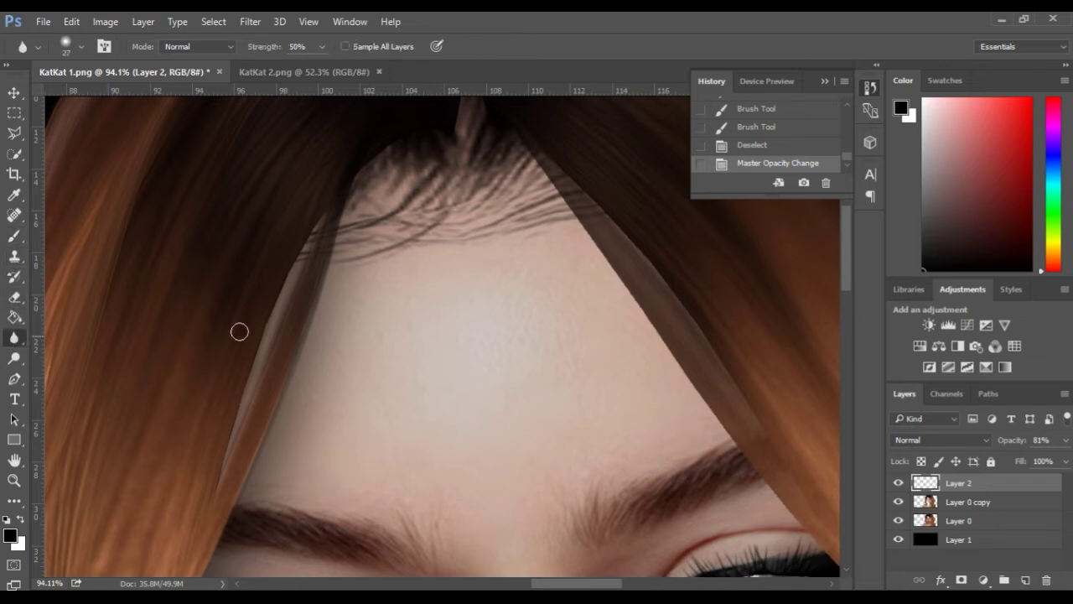
mouse_move(317, 217)
mouse_down()
mouse_move(267, 317)
mouse_move(218, 467)
mouse_up()
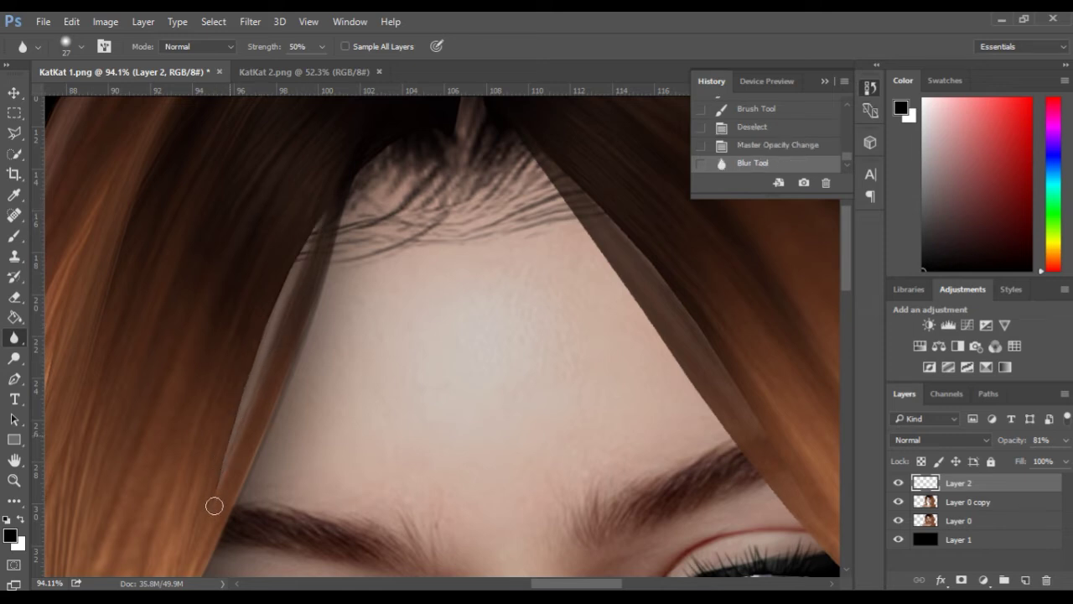
mouse_move(320, 195)
mouse_down()
mouse_move(300, 270)
mouse_move(187, 522)
mouse_up()
scroll(146, 376, down, 6)
drag(136, 408, 149, 248)
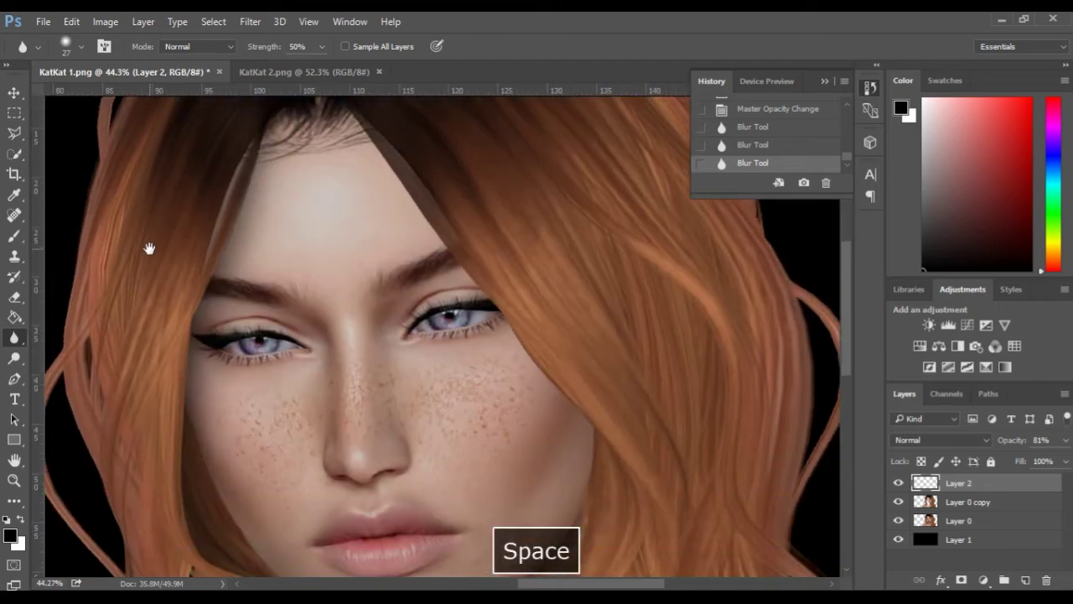
scroll(150, 249, down, 3)
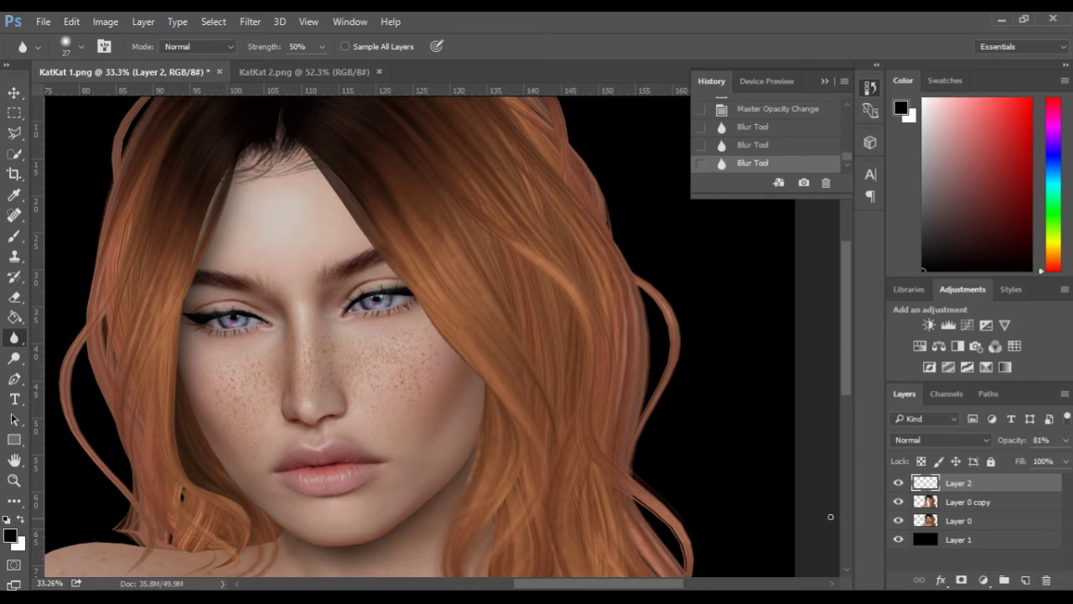
Step: Compare the shading with Layer 2 hidden and shown, and merge Layer 2 down into Layer 0 copy
click(899, 484)
click(899, 486)
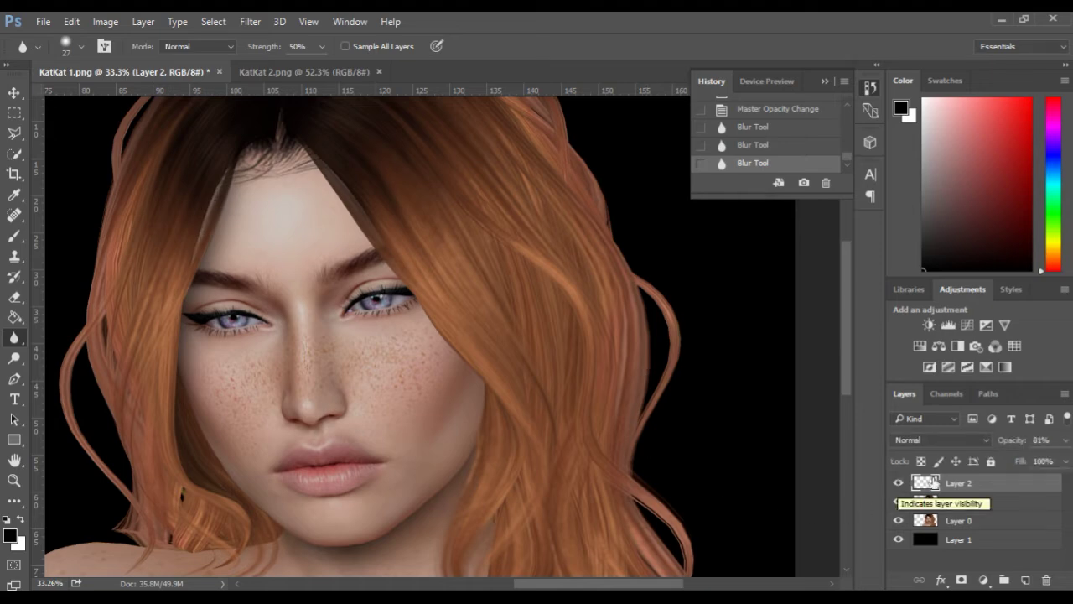
right_click(984, 484)
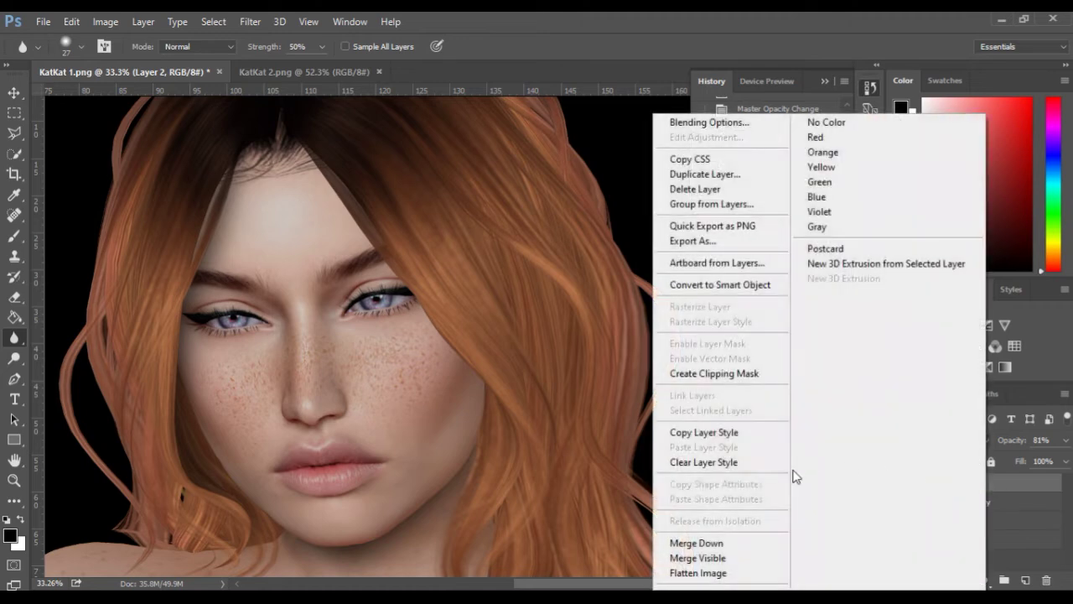
click(737, 545)
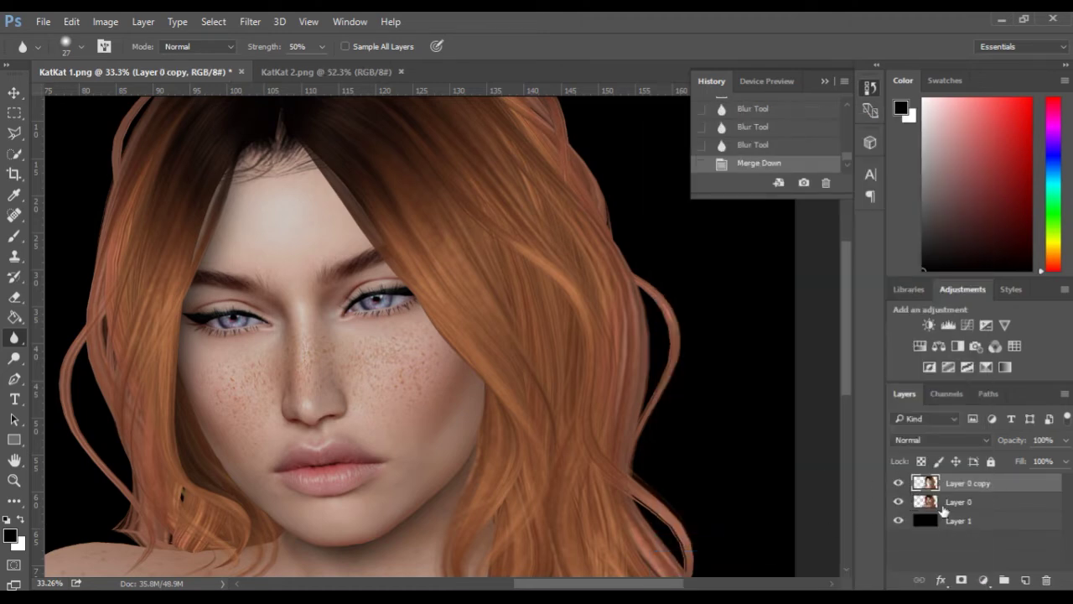
Step: Compare the whole portrait before and after retouching by hiding and showing the merged Layer 0 copy
click(898, 484)
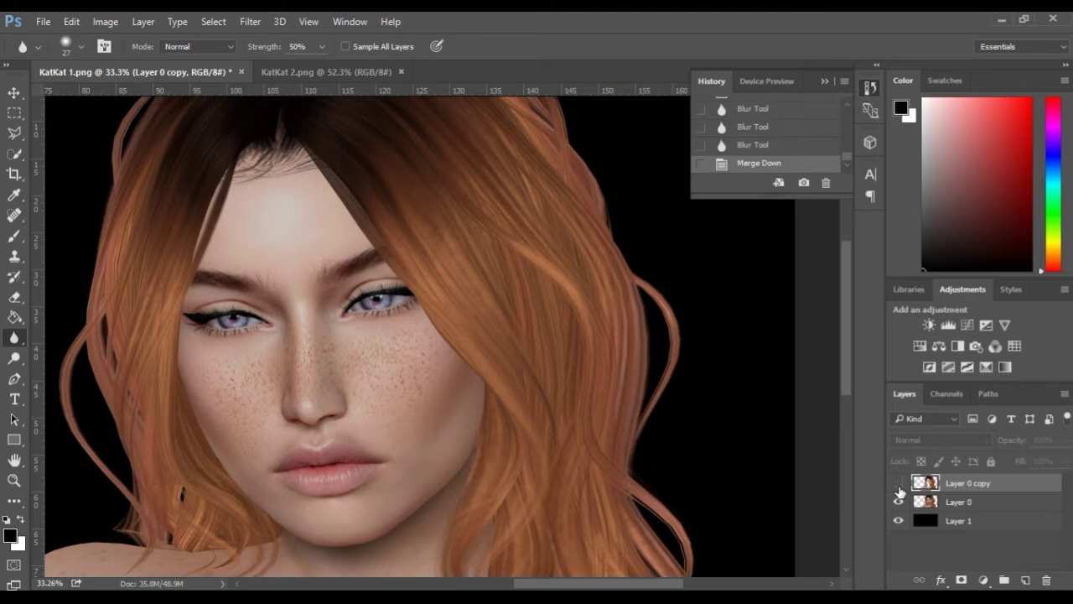
click(898, 484)
scroll(575, 410, down, 2)
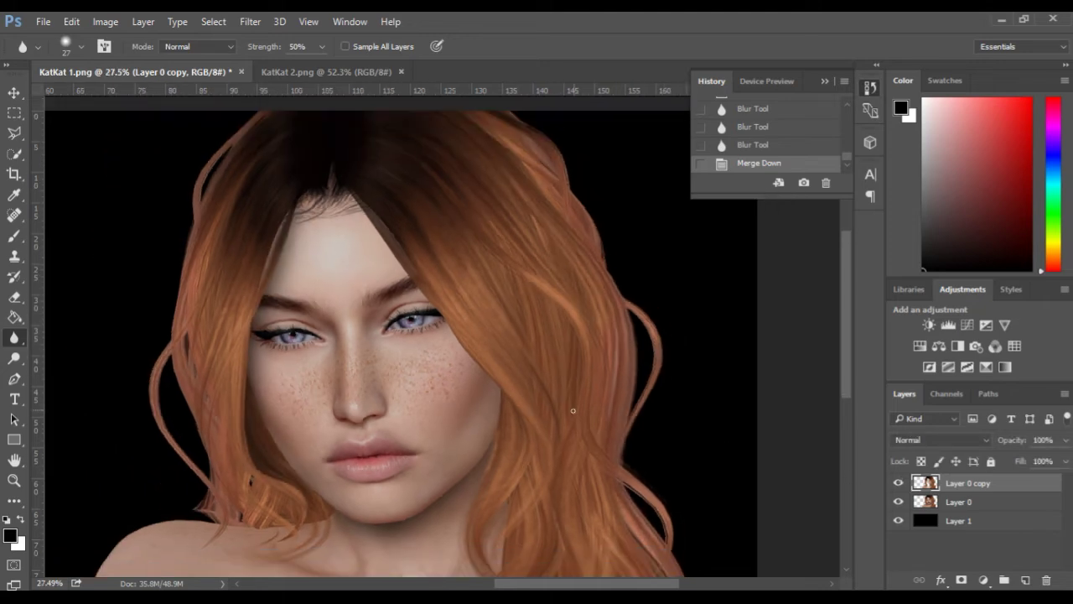
scroll(572, 413, down, 1)
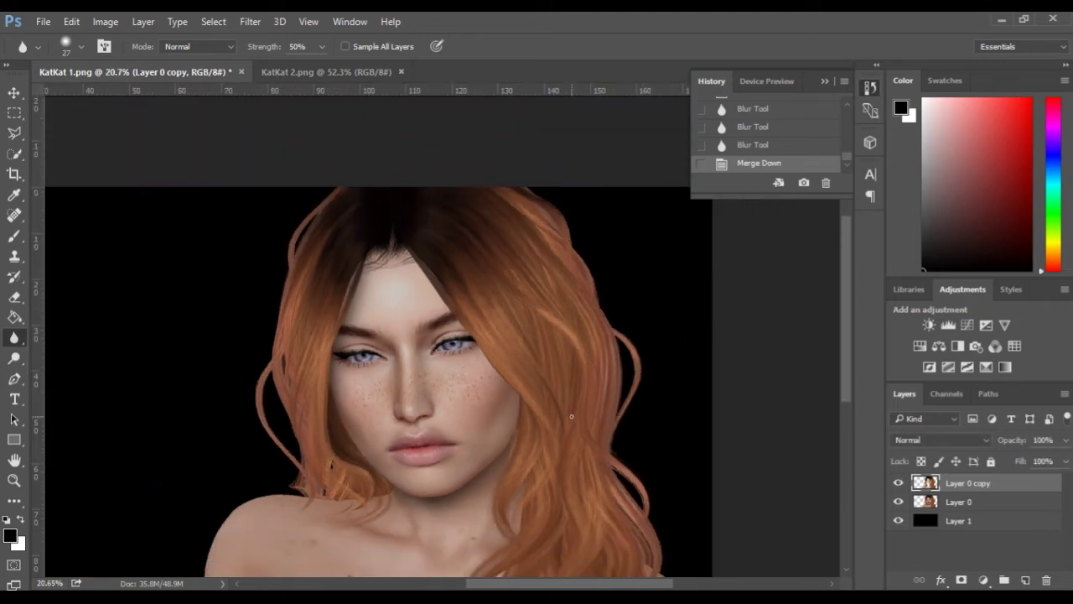
click(897, 484)
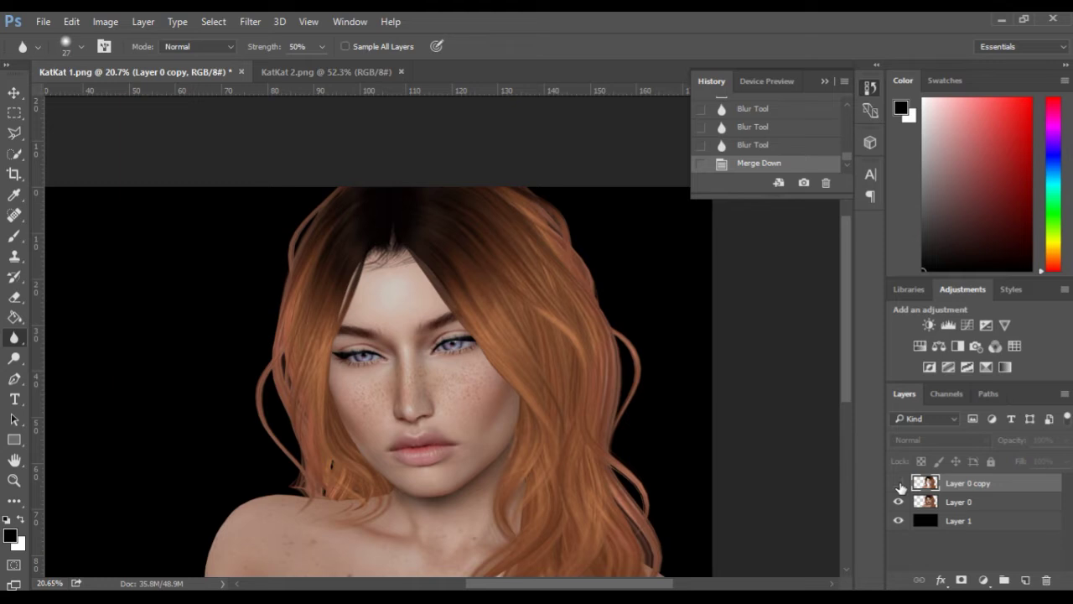
click(898, 484)
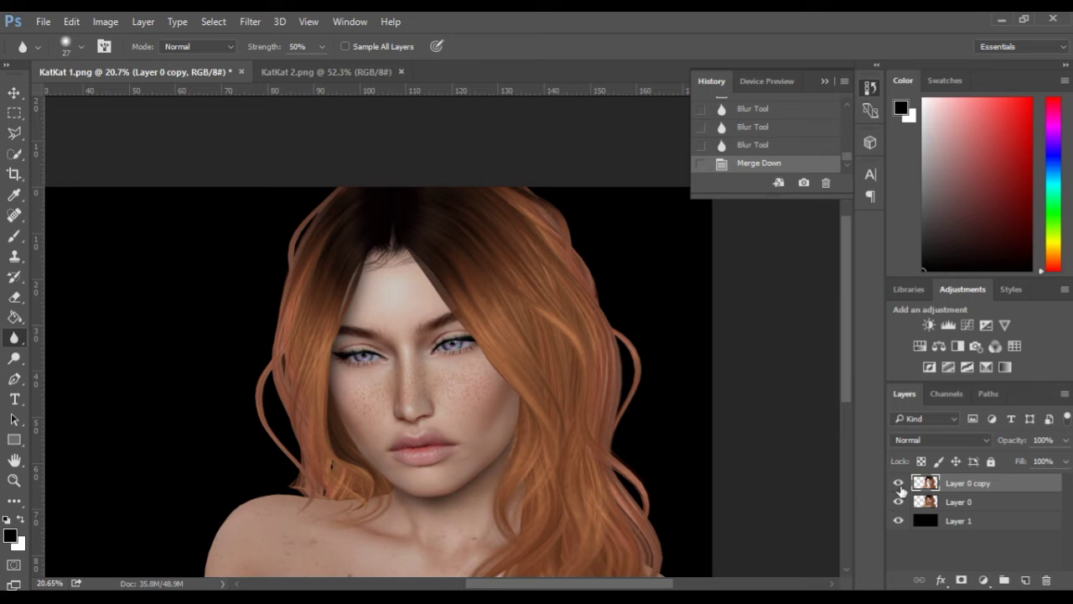
click(899, 484)
click(899, 484)
scroll(321, 404, up, 2)
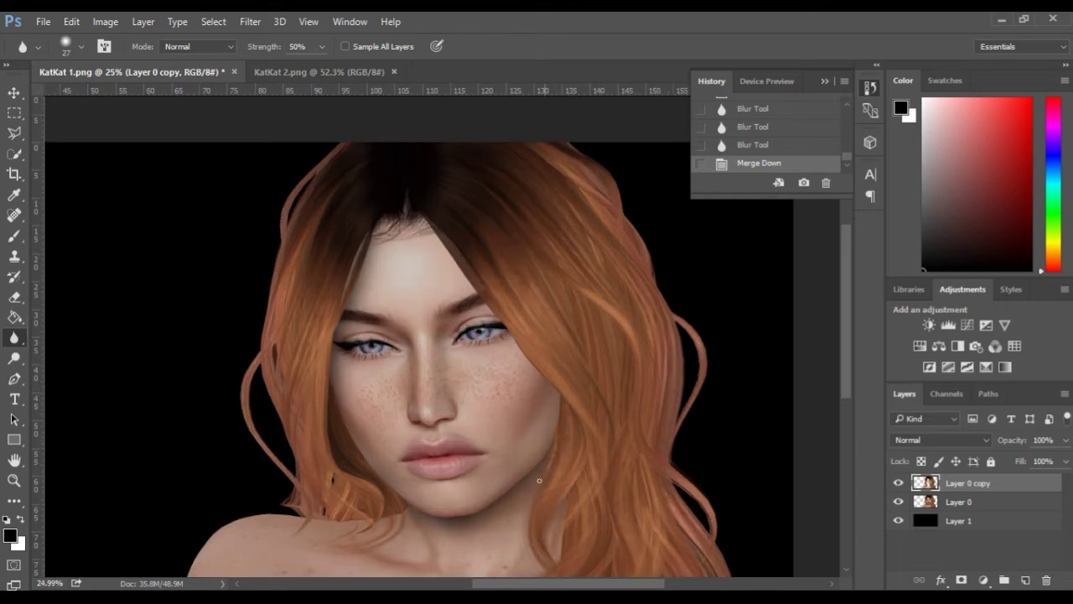
Step: View Layer 0 copy with Layer 0 hidden, show Layer 0 again, and inspect the retouched face and hair
click(898, 501)
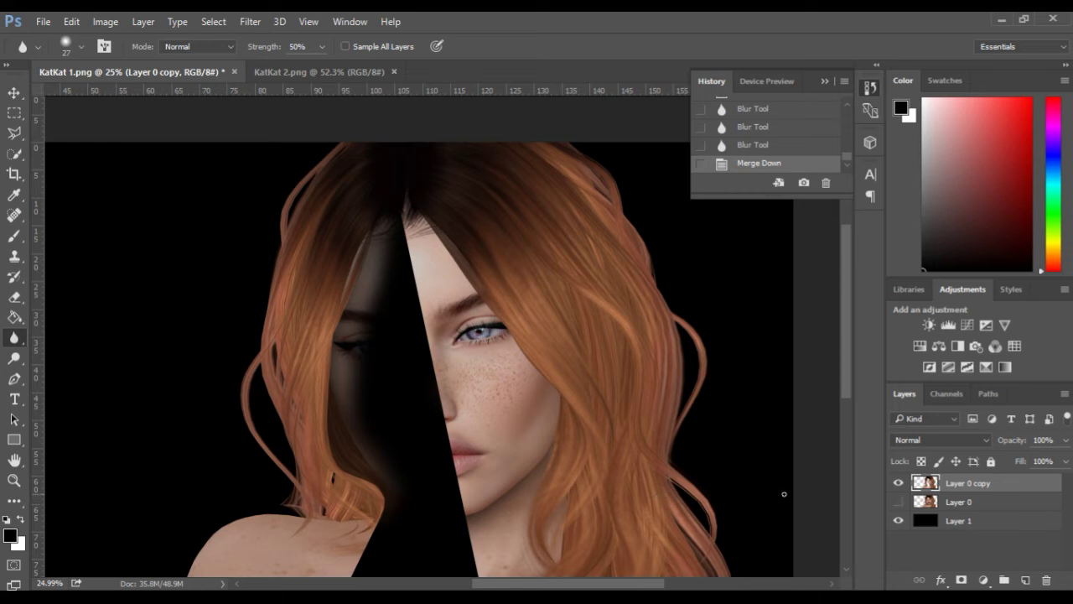
click(898, 501)
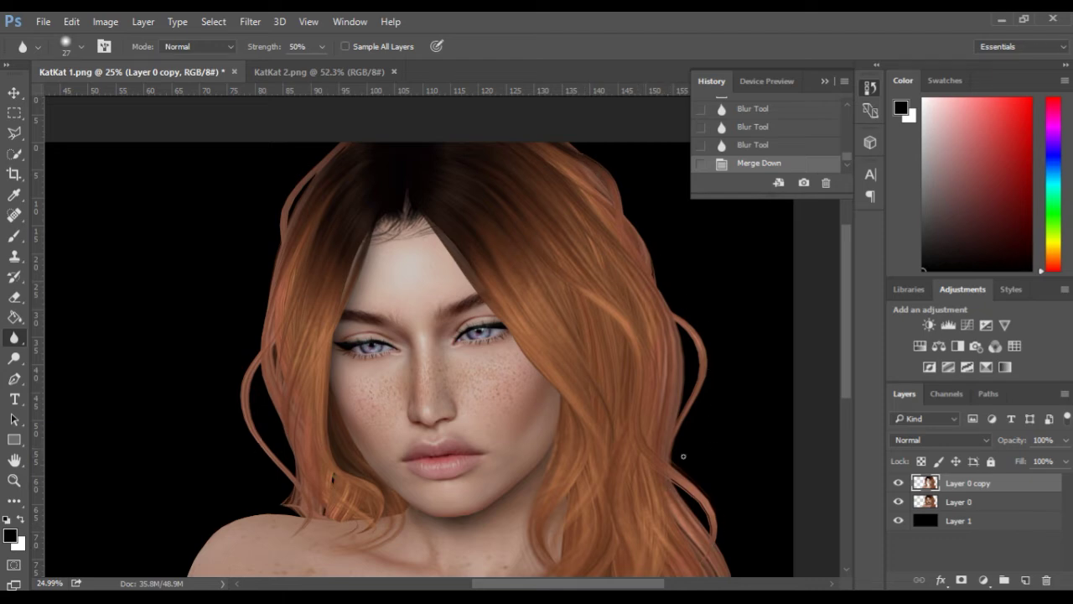
scroll(360, 349, up, 2)
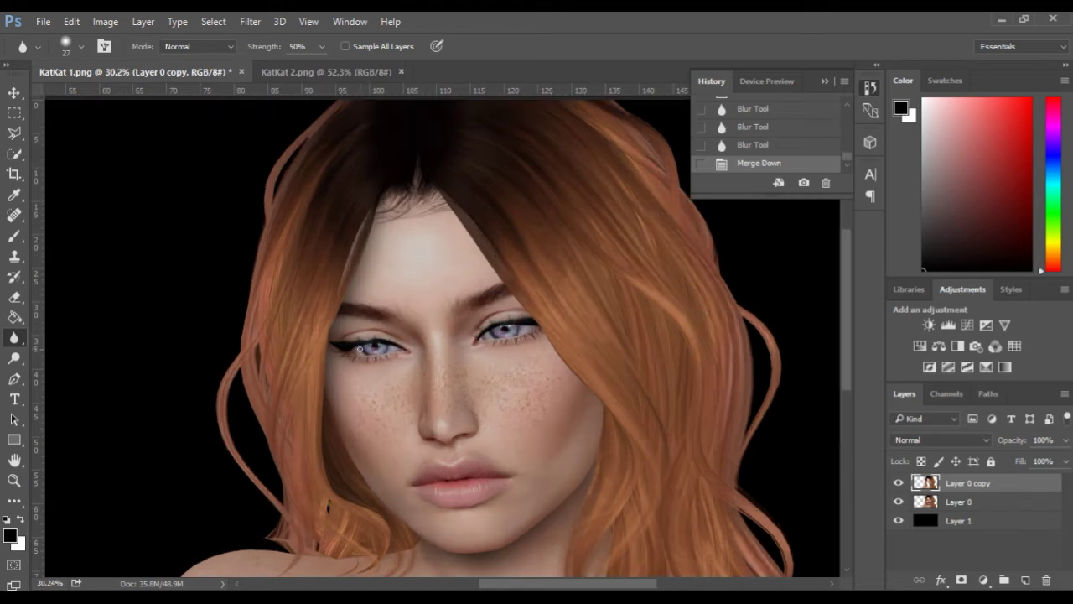
scroll(554, 357, up, 3)
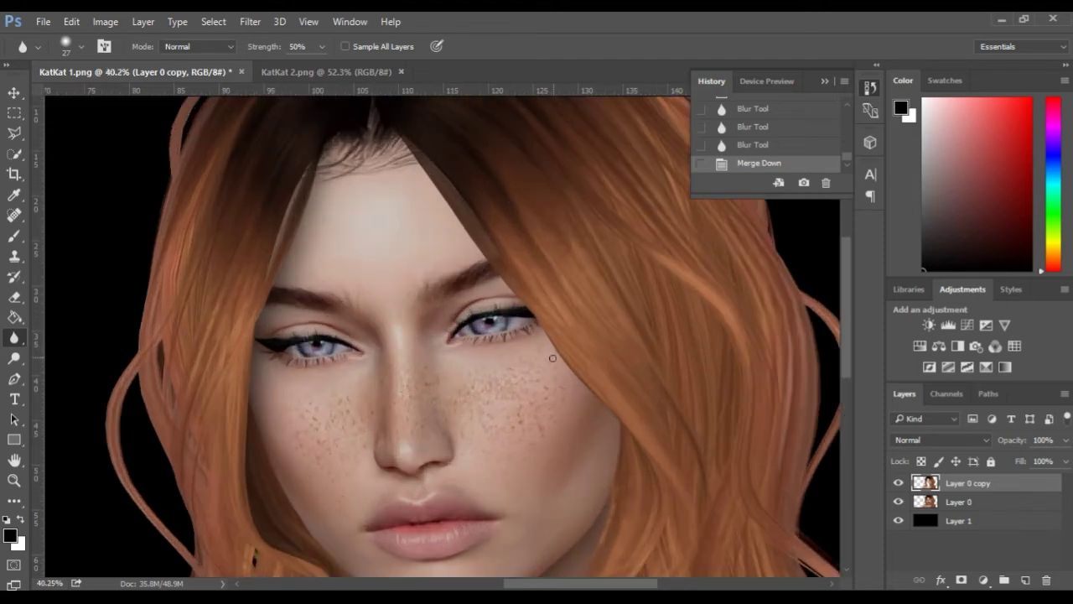
scroll(553, 358, down, 2)
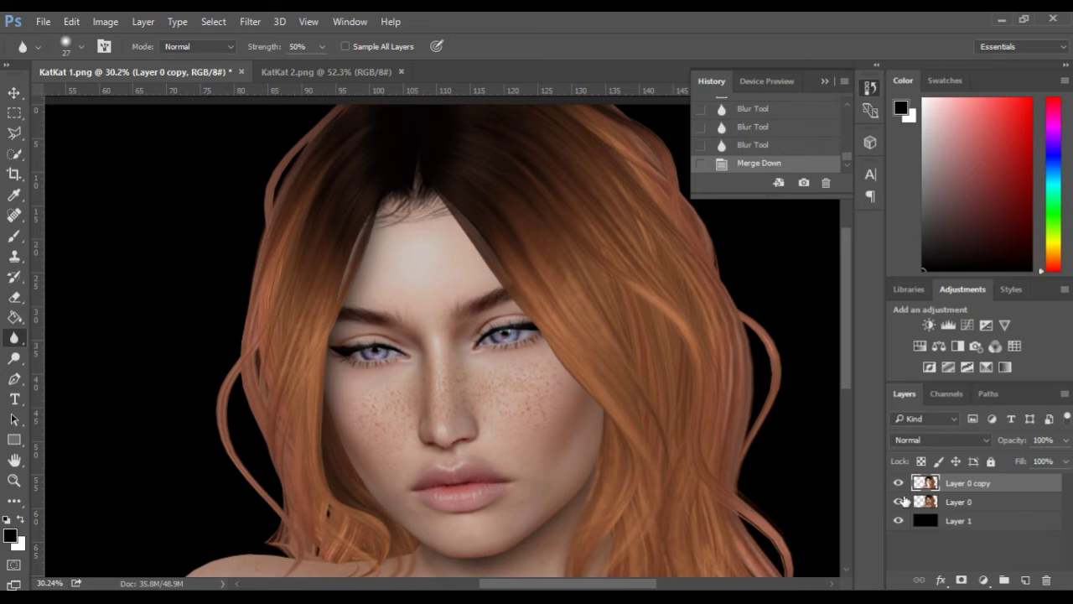
scroll(549, 391, down, 2)
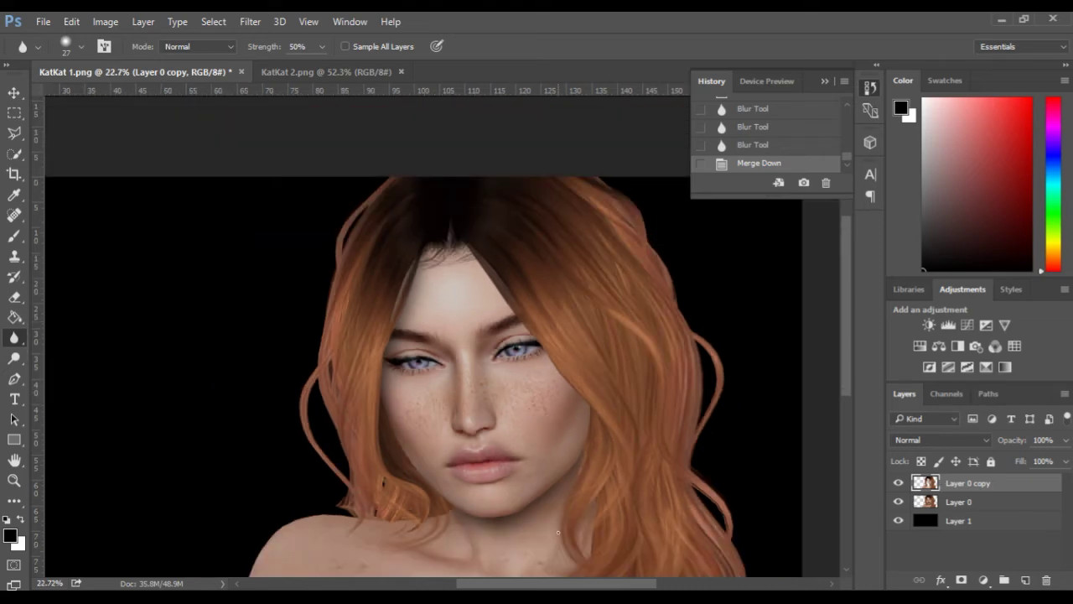
Step: Get the Polygonal Lasso tool ready with 0 px feather at the hairline where the hair parts above the forehead
scroll(585, 427, up, 1)
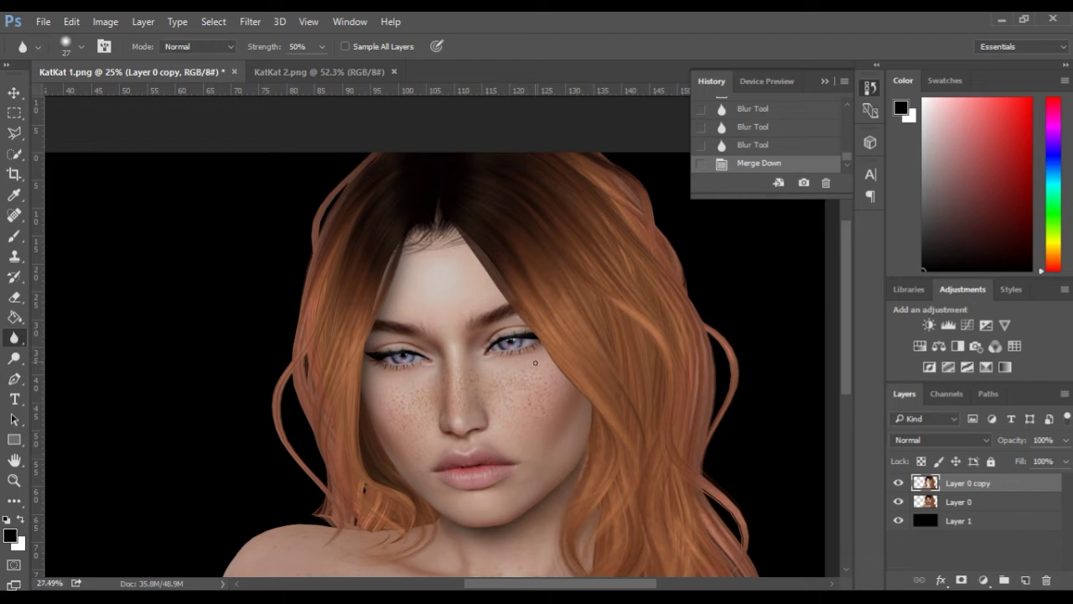
scroll(535, 362, up, 2)
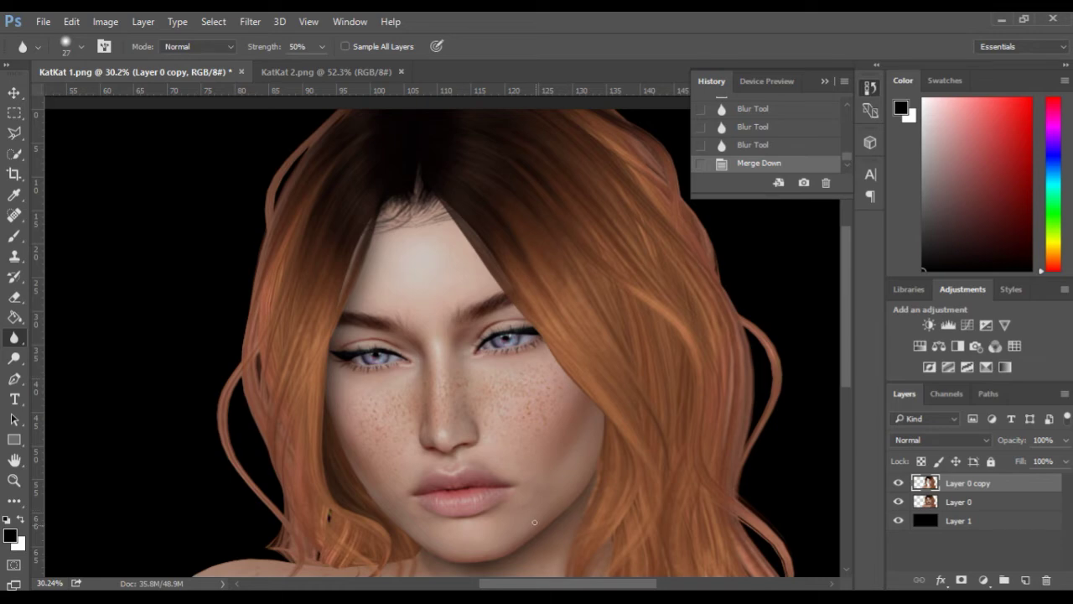
scroll(534, 522, up, 2)
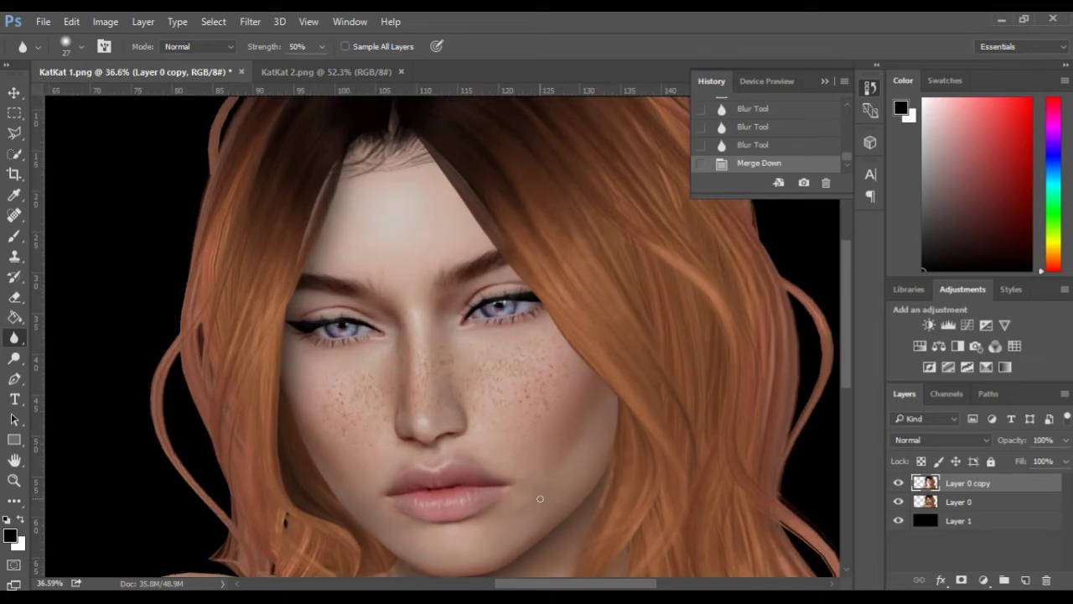
scroll(423, 209, up, 2)
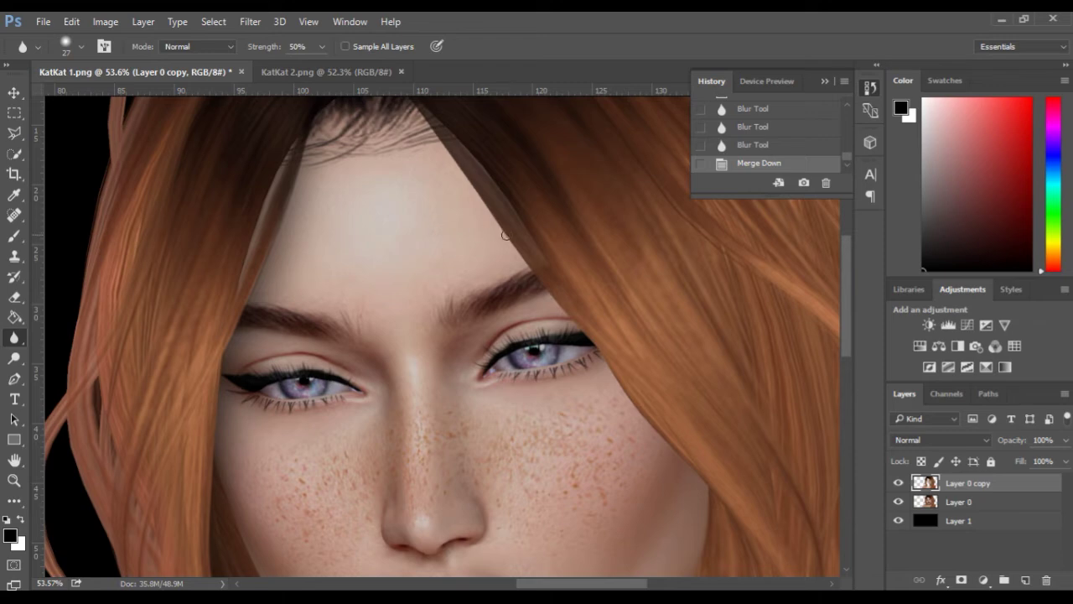
key(space)
drag(410, 173, 395, 238)
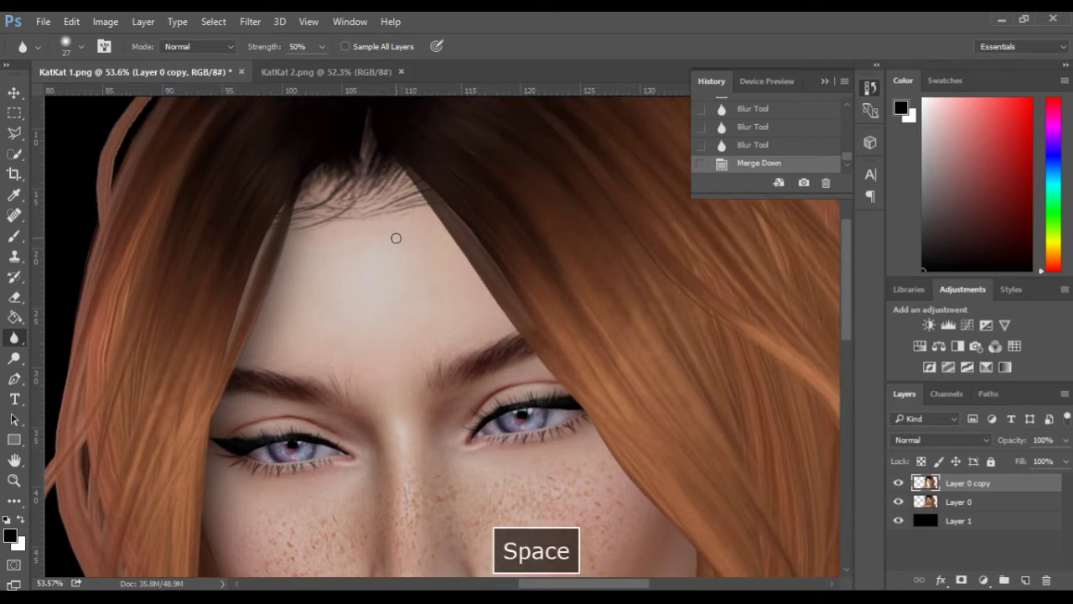
scroll(395, 238, up, 3)
click(14, 134)
scroll(435, 206, up, 2)
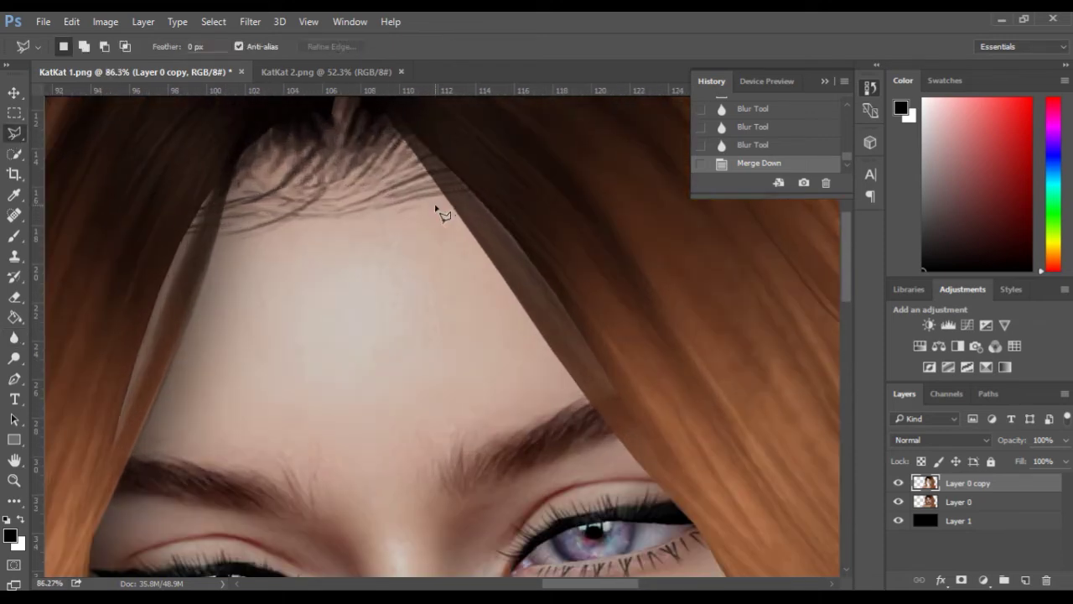
key(space)
drag(375, 194, 368, 243)
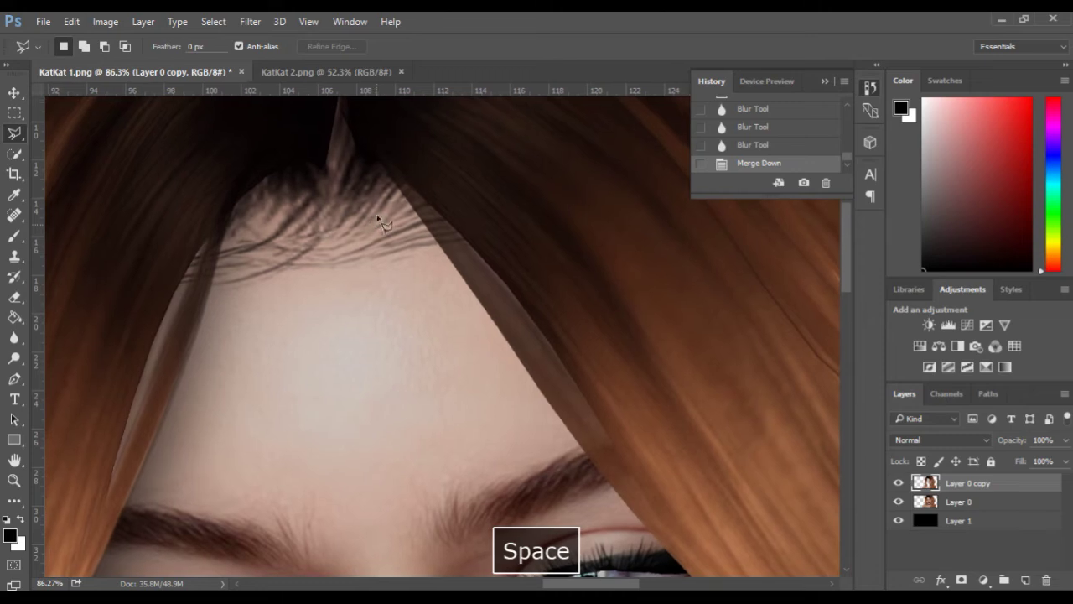
click(368, 167)
click(378, 163)
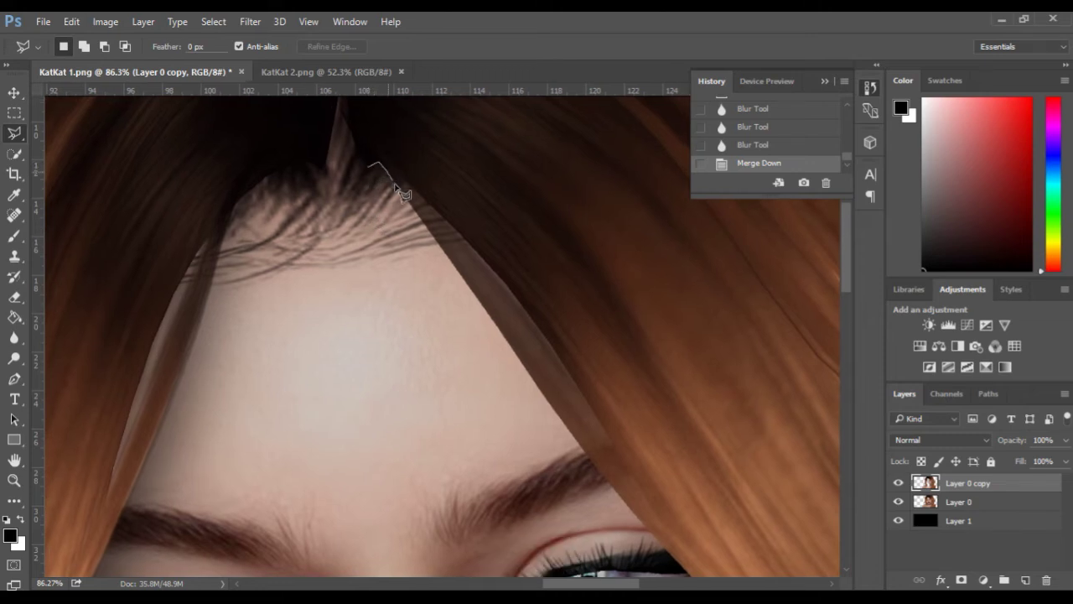
click(407, 200)
double_click(464, 279)
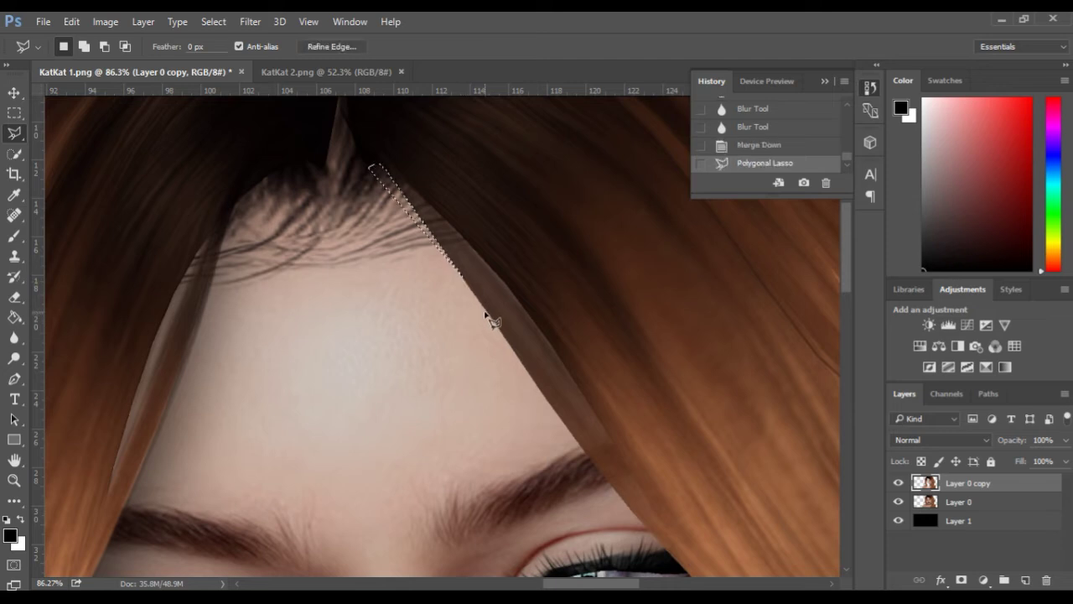
key(ctrl+d)
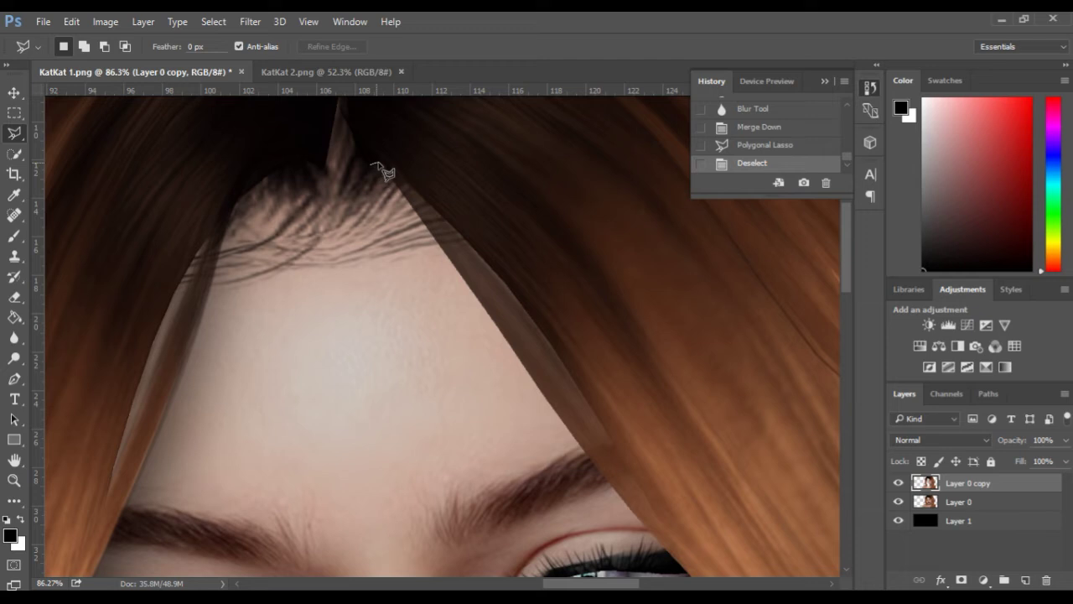
Step: Start a polygonal lasso outline at the hair parting and trace the right-hand hair edge past the eyebrow and eye to the cheek
click(372, 162)
click(443, 250)
click(587, 457)
scroll(591, 436, down, 5)
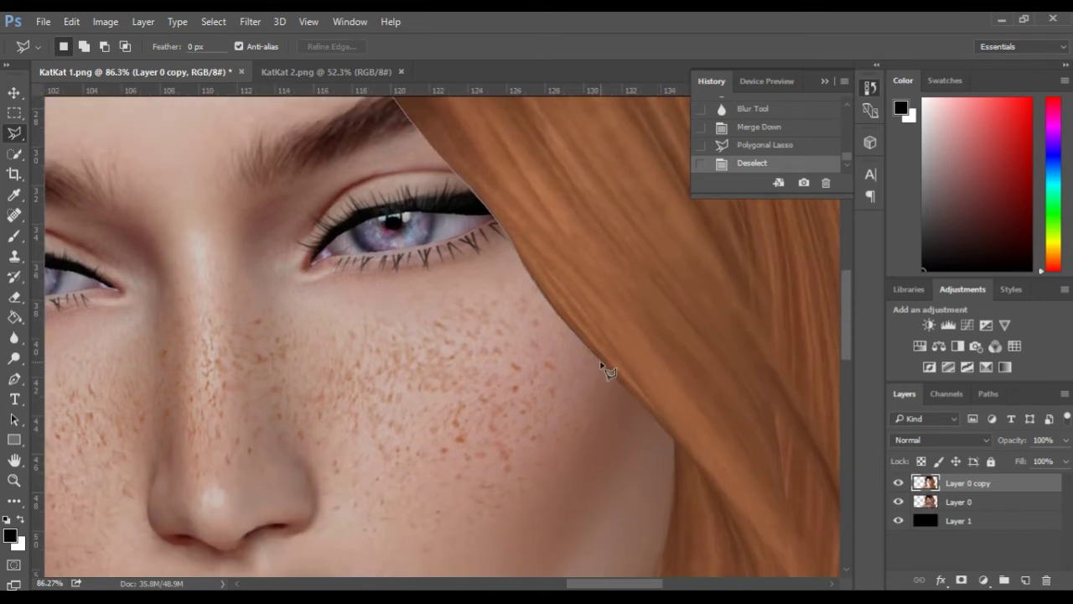
click(601, 363)
click(630, 393)
click(662, 425)
click(674, 442)
Step: Continue the lasso outline down the hair strand to the neck, then close it up through the middle of the face to the hairline
scroll(683, 464, down, 5)
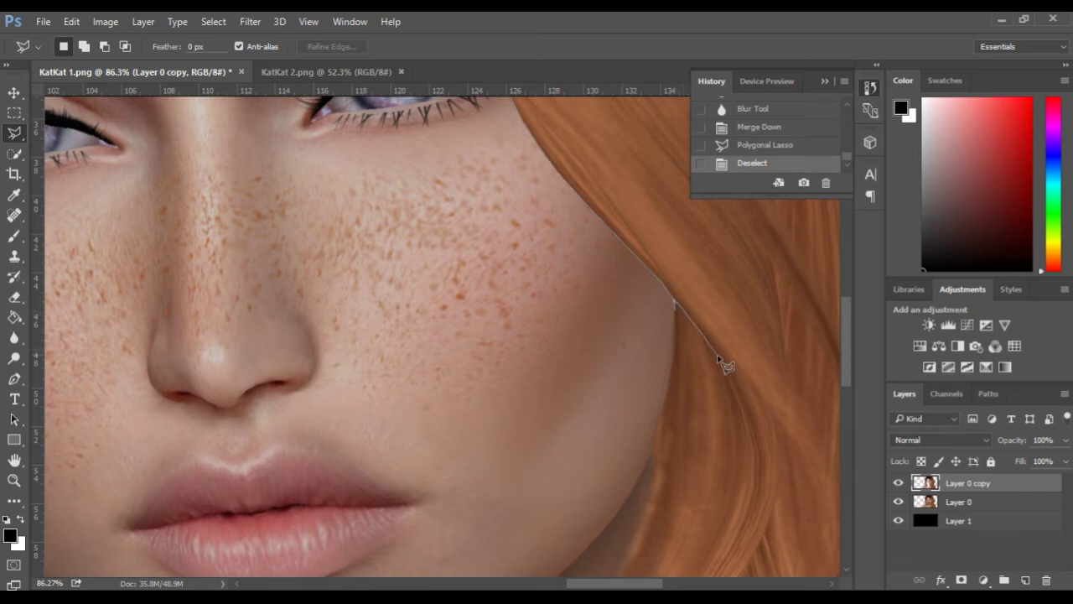
click(759, 448)
scroll(723, 577, down, 4)
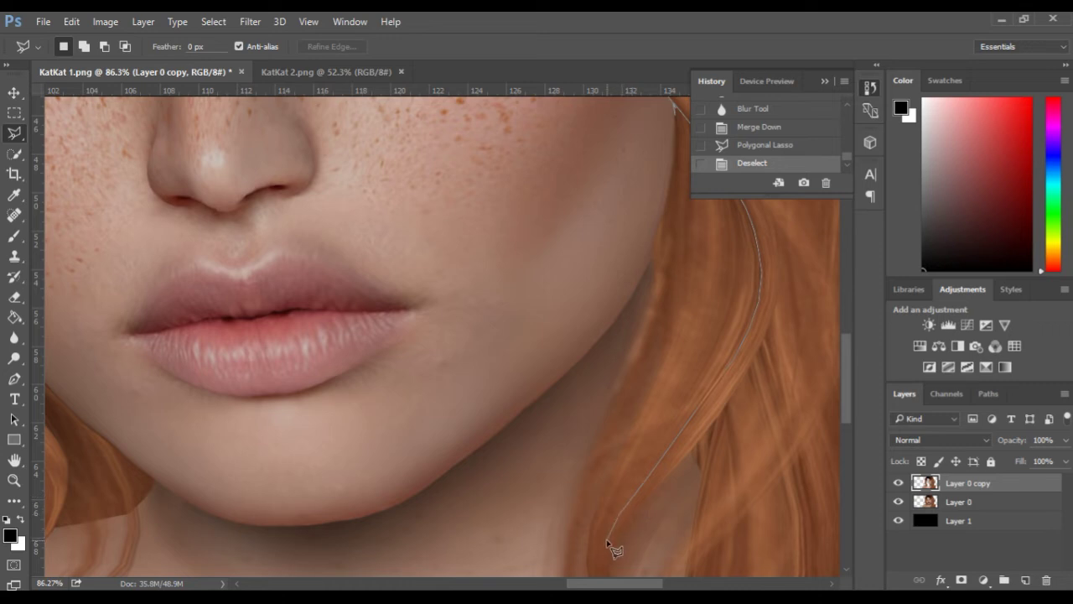
click(591, 572)
mouse_move(256, 24)
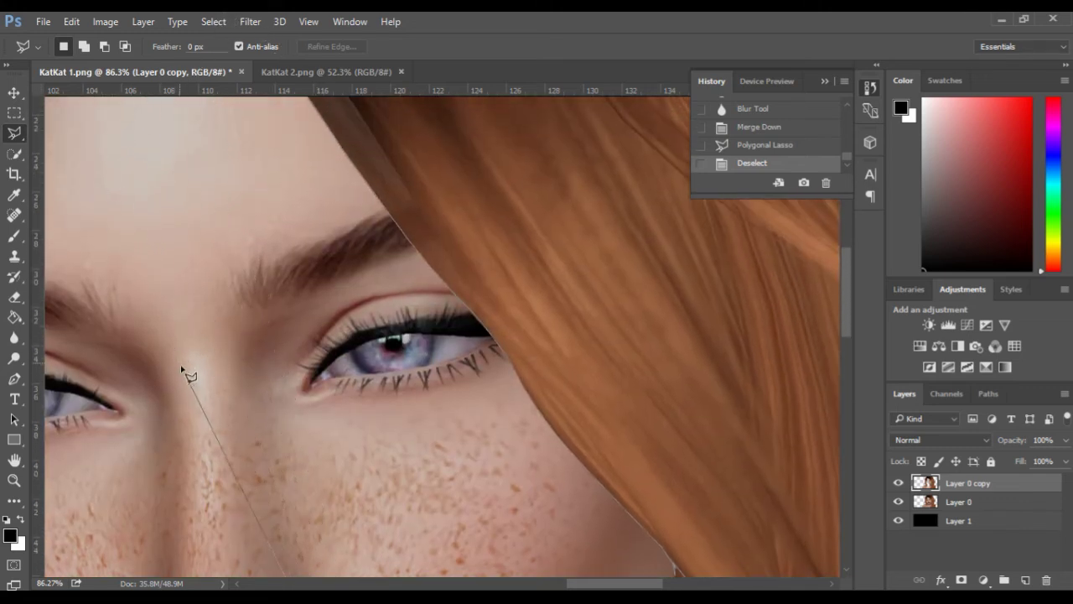
click(185, 370)
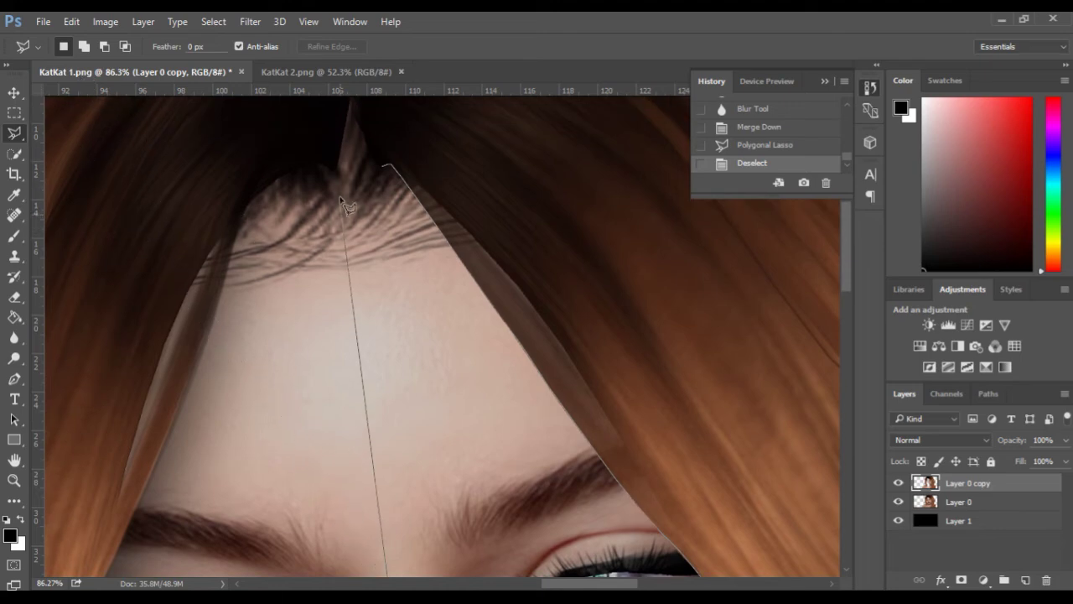
click(331, 211)
click(383, 166)
scroll(327, 231, down, 3)
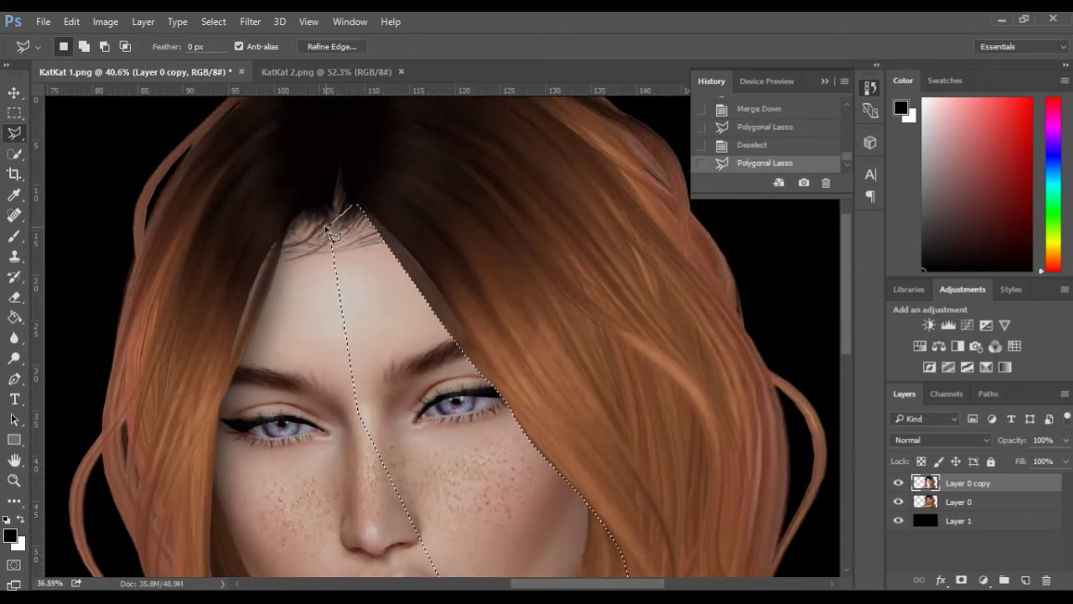
scroll(328, 233, down, 1)
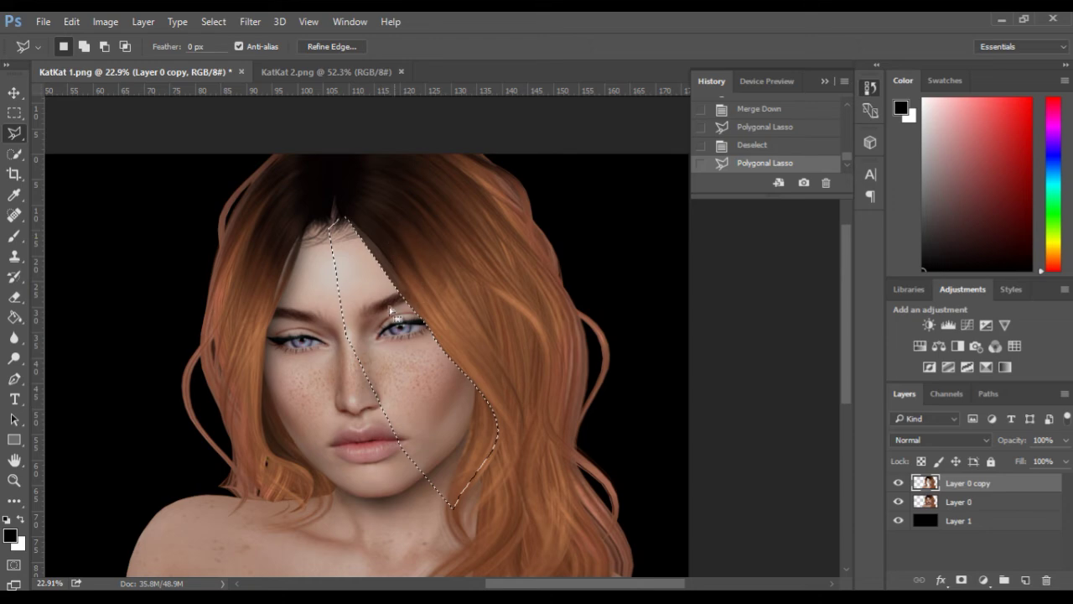
Step: Switch to the Brush tool at 25% opacity and 86% flow with a size of 239 px
scroll(401, 307, up, 2)
key(space)
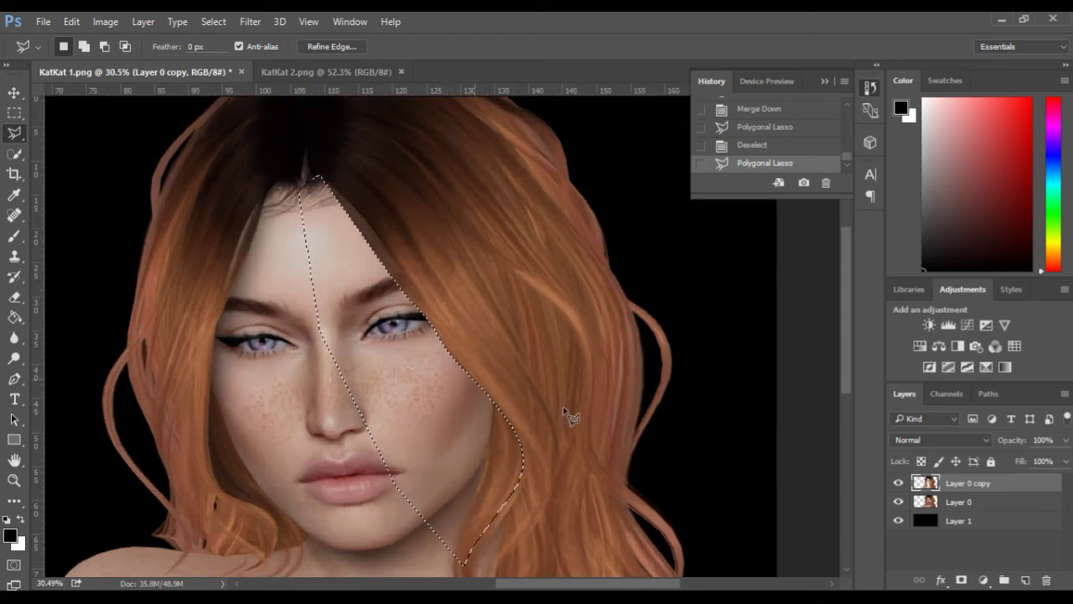
drag(560, 388, 540, 350)
scroll(544, 357, up, 1)
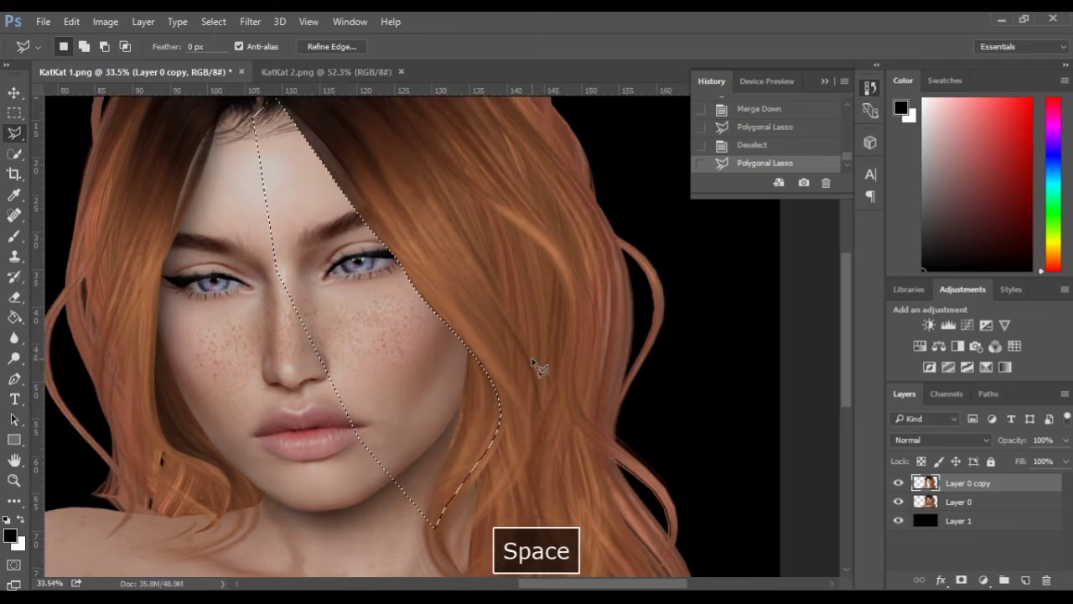
key(space)
drag(523, 354, 536, 357)
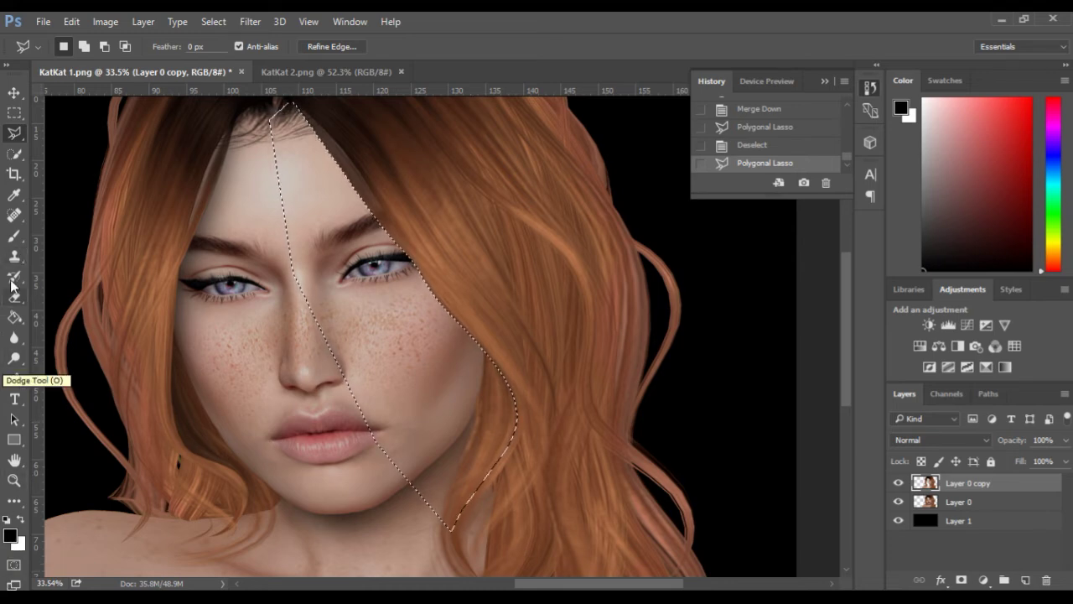
click(15, 236)
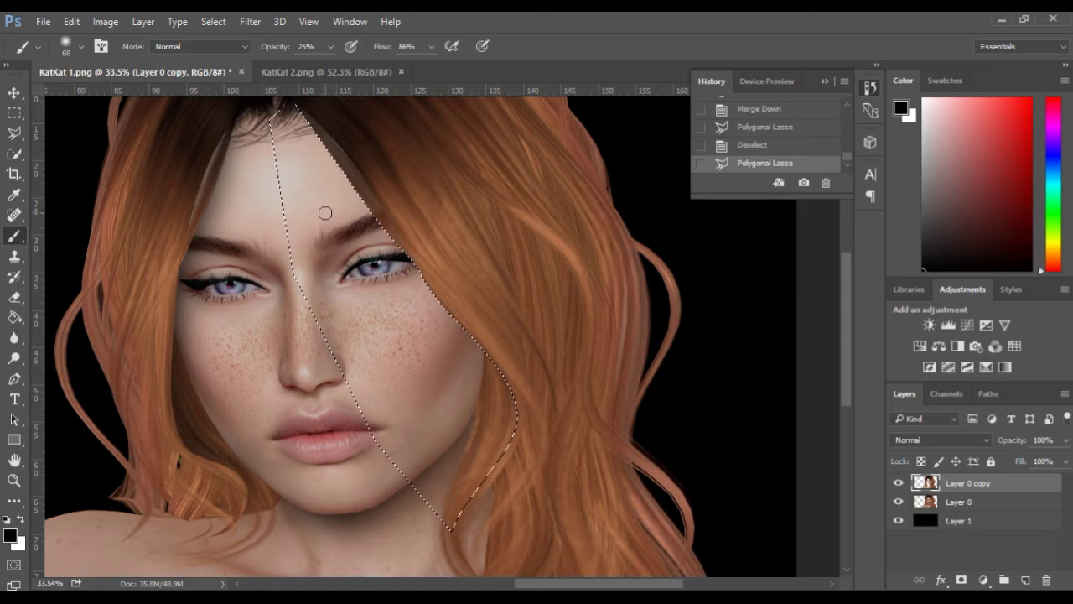
drag(326, 211, 367, 212)
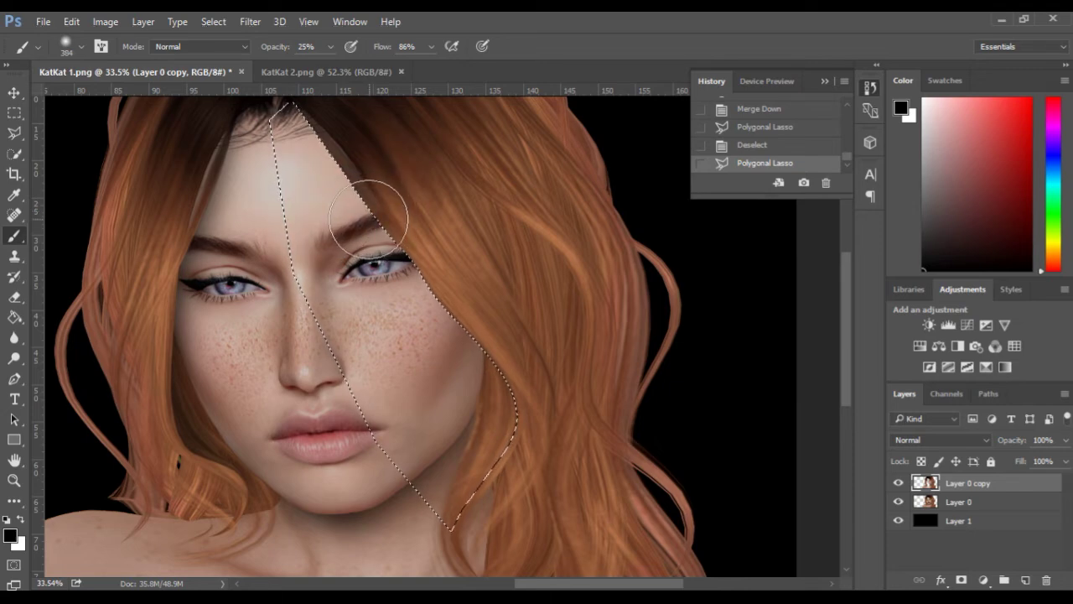
mouse_move(360, 199)
mouse_down()
mouse_move(302, 201)
mouse_move(353, 198)
mouse_move(327, 200)
mouse_move(334, 205)
mouse_up()
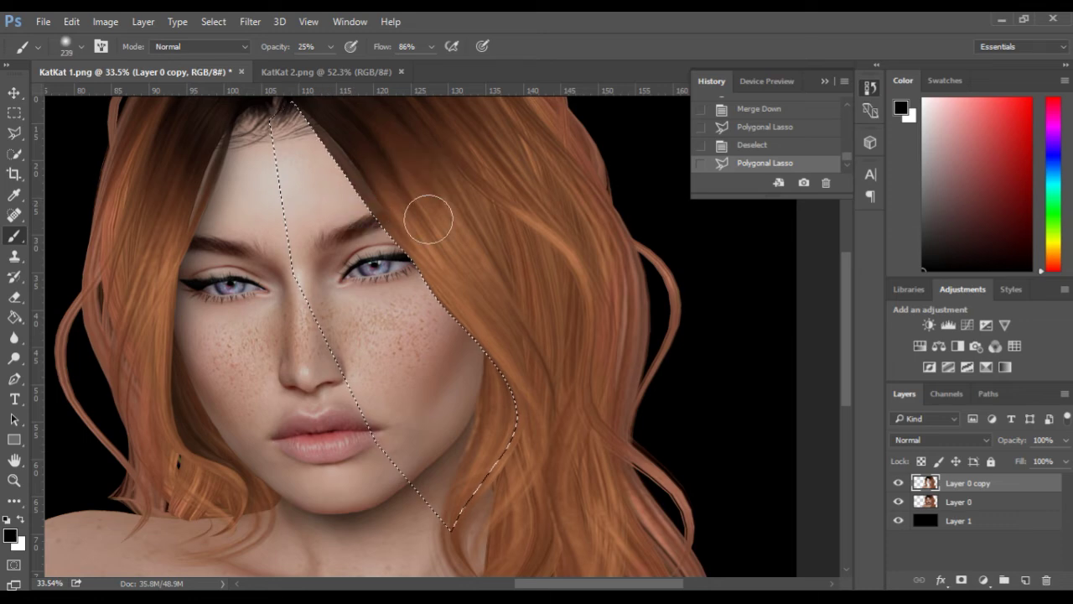
Step: Review the brush presets and reduce the brush size to 167 px
right_click(470, 247)
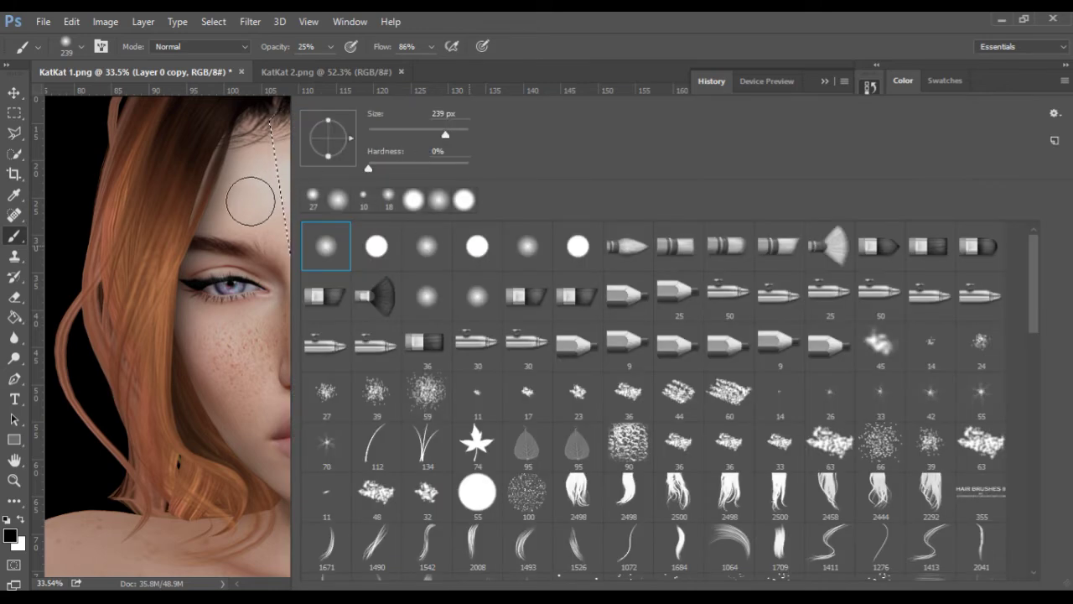
click(557, 37)
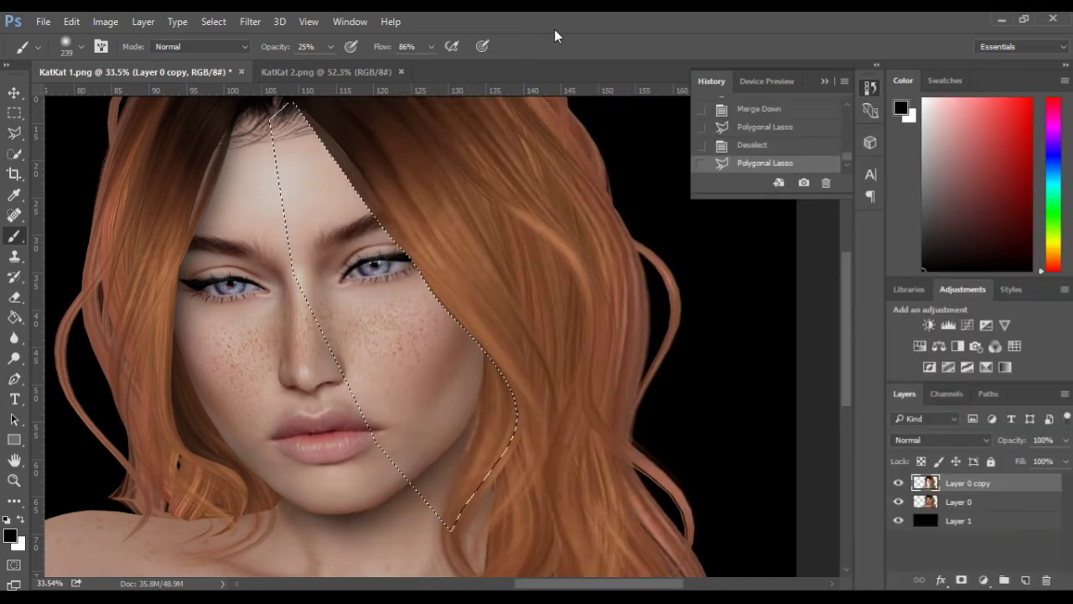
alt+right_click(352, 212)
mouse_move(352, 212)
mouse_down()
mouse_move(513, 213)
mouse_move(319, 217)
mouse_move(446, 229)
mouse_move(343, 229)
mouse_up()
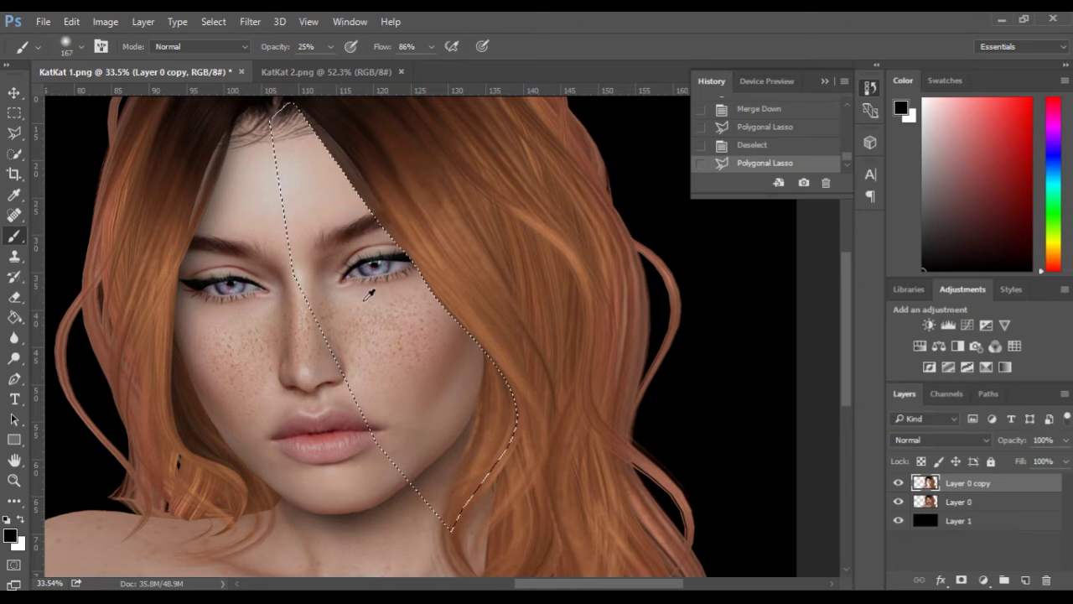
Step: Try a hard-edged 167 px dab, then 0% hardness dabs at 167 px and 125 px, in black on the selected cheek
mouse_move(393, 361)
mouse_down()
mouse_move(388, 299)
mouse_move(380, 372)
mouse_up()
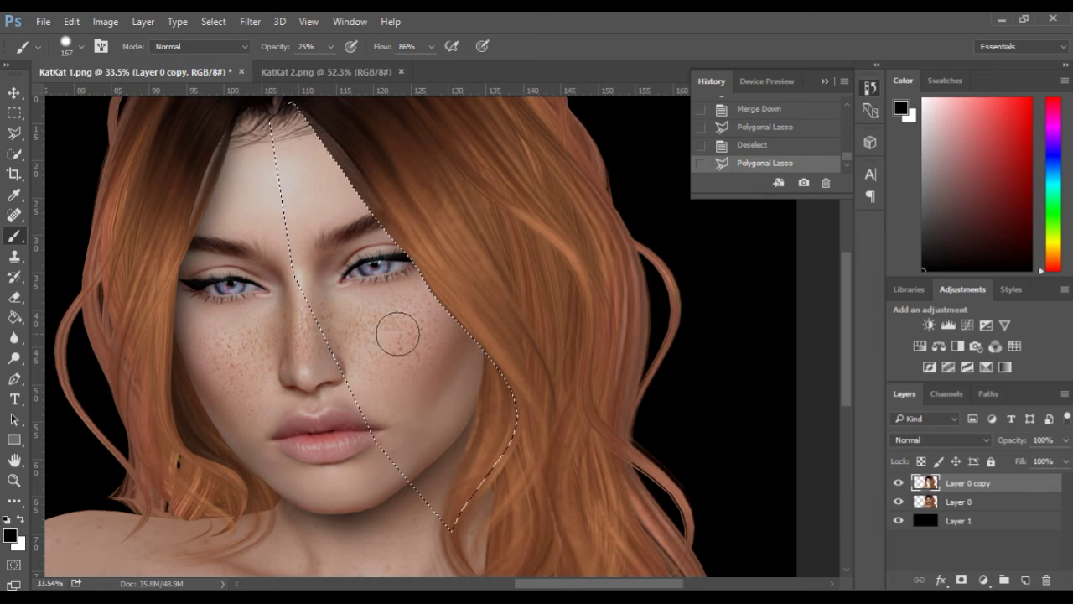
click(398, 334)
drag(394, 385, 402, 197)
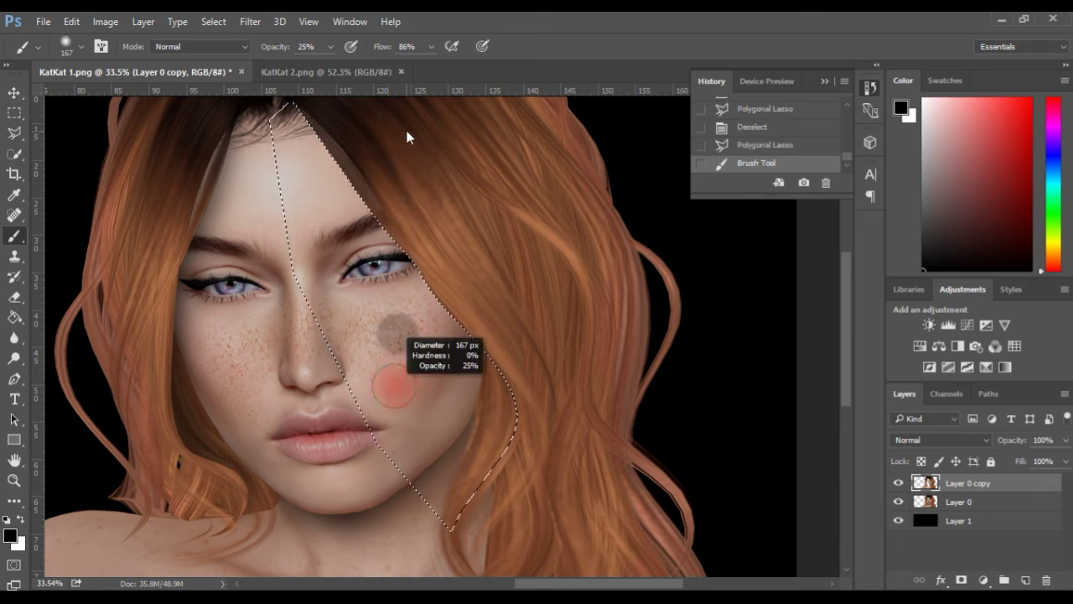
click(399, 393)
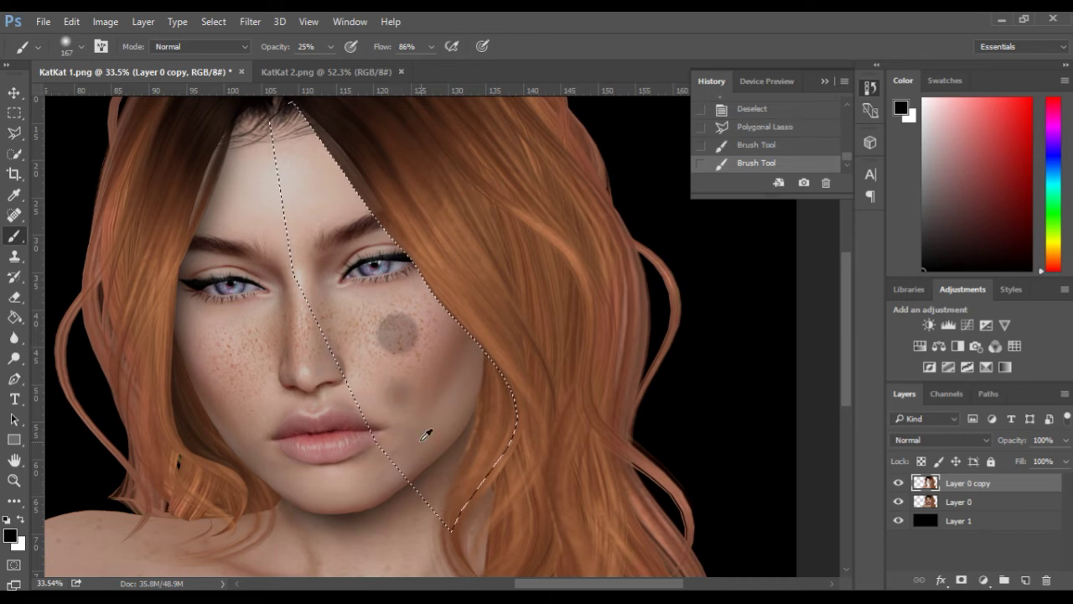
mouse_move(404, 368)
mouse_down()
mouse_move(476, 366)
mouse_move(399, 372)
mouse_up()
click(476, 366)
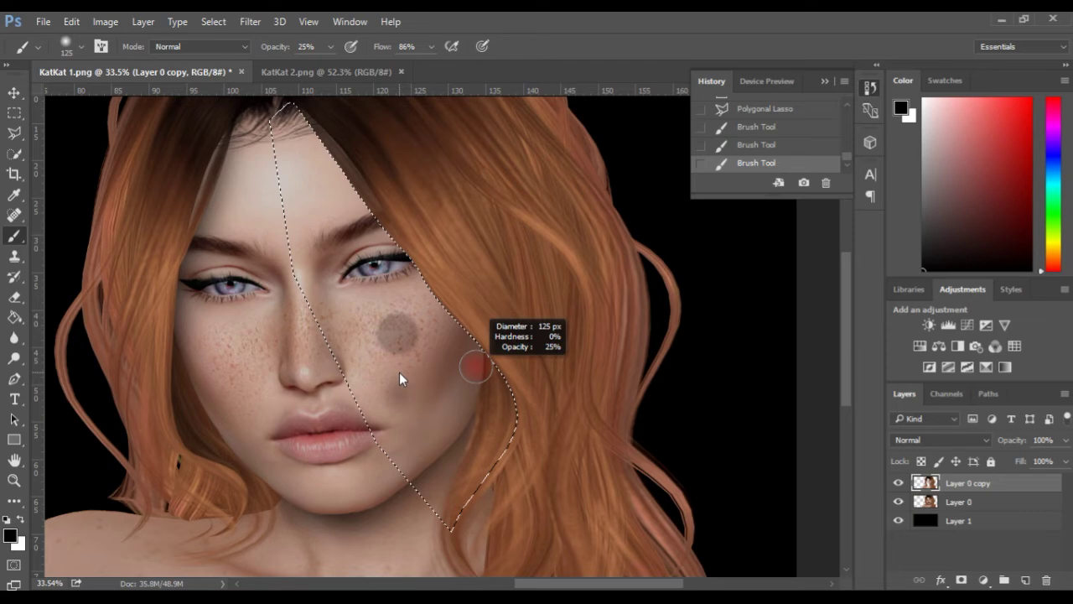
click(365, 363)
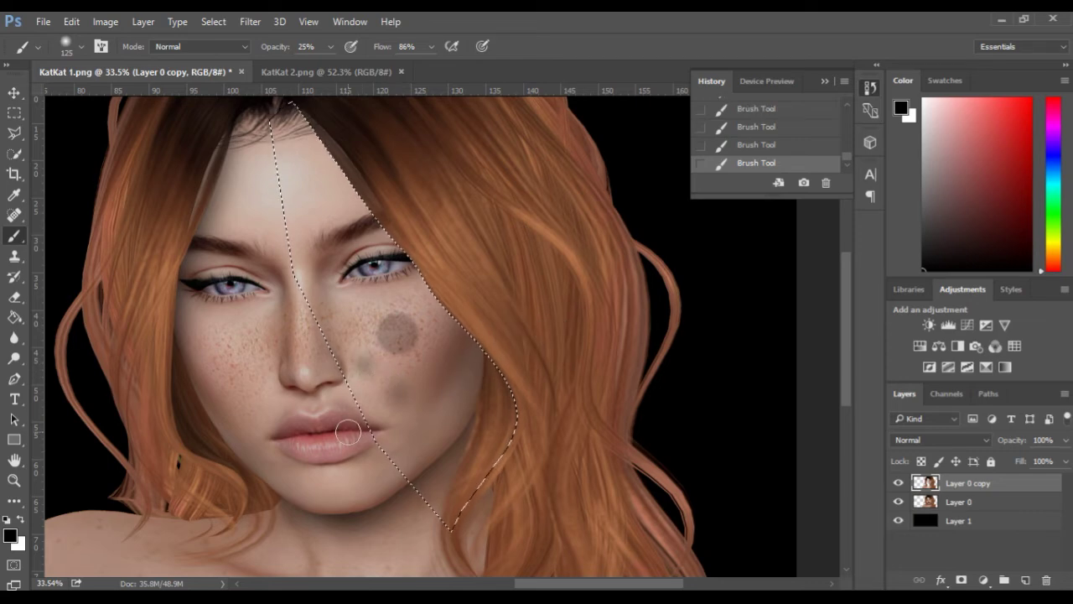
Step: Delete the test brush dabs on the cheek from the history, going back to the lasso selection
scroll(784, 158, up, 1)
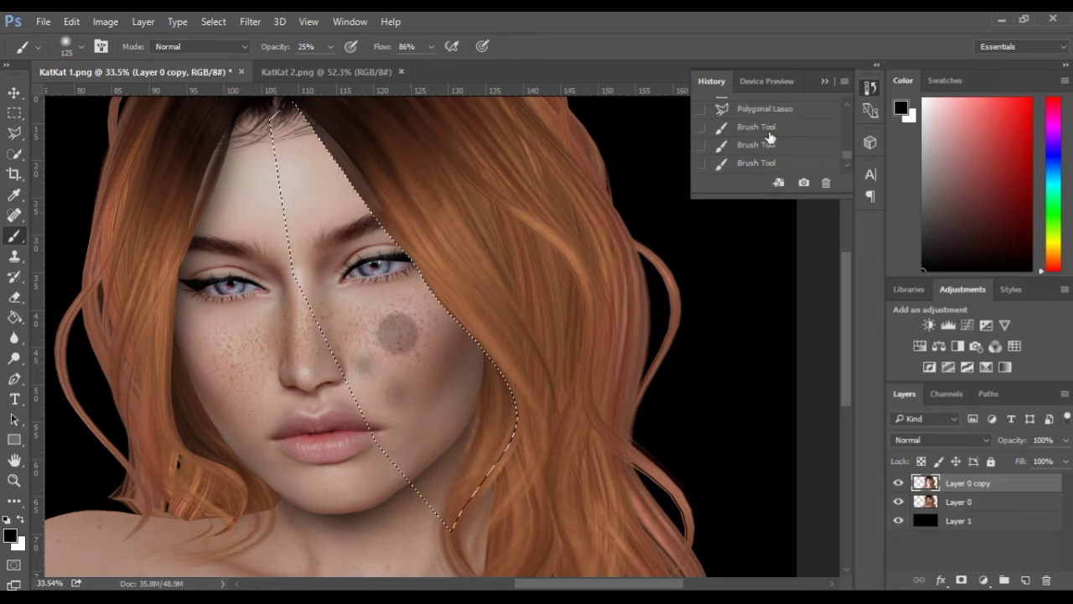
click(769, 130)
click(825, 183)
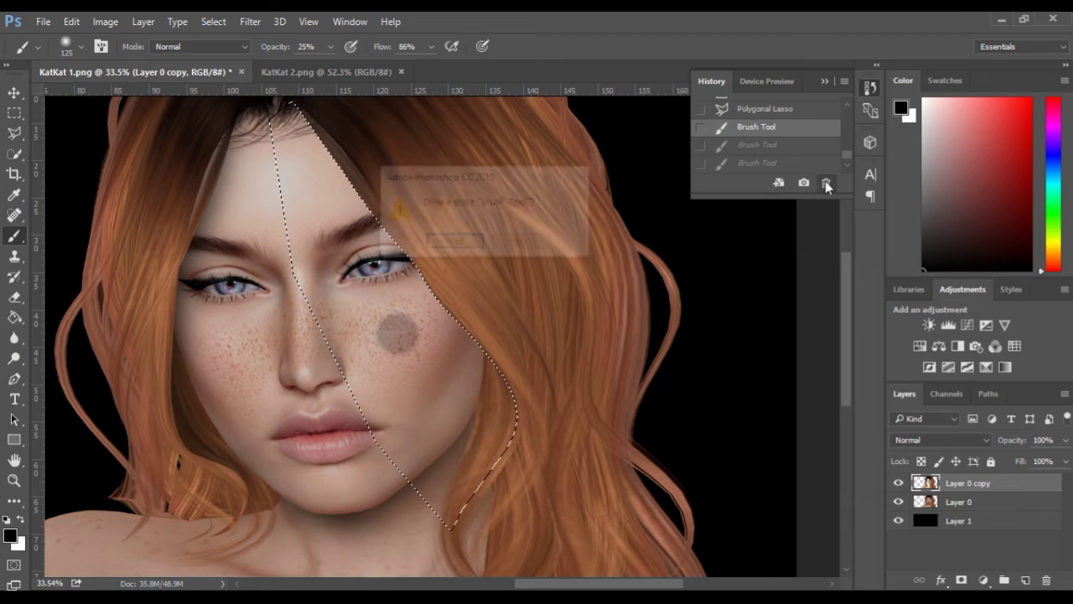
click(454, 242)
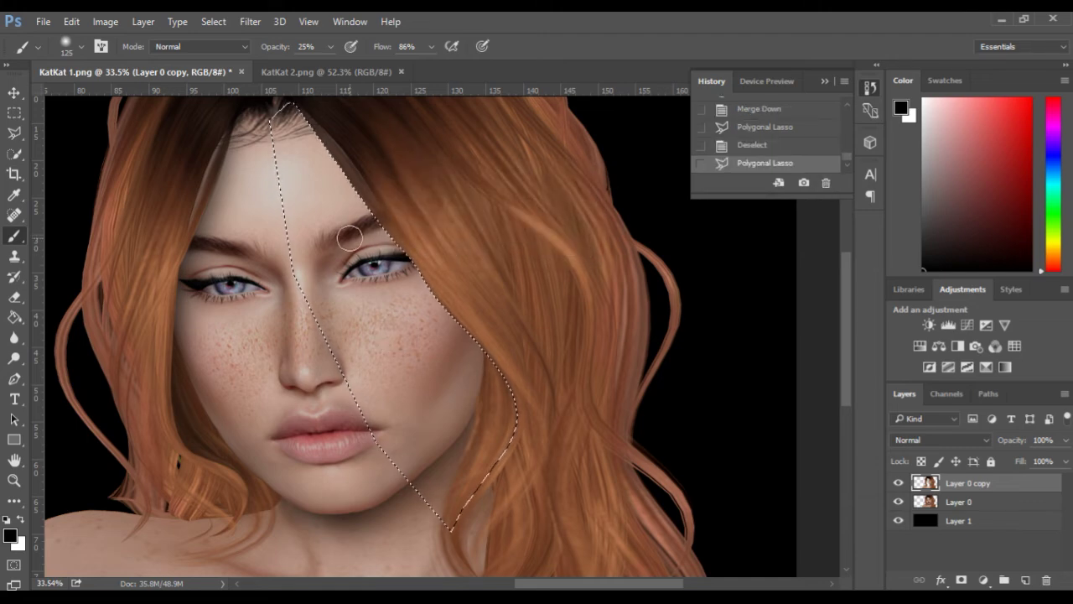
Step: Try shading the face along the right-hand hair edge inside the selection with three soft black strokes at 376 px
alt+right_click(340, 193)
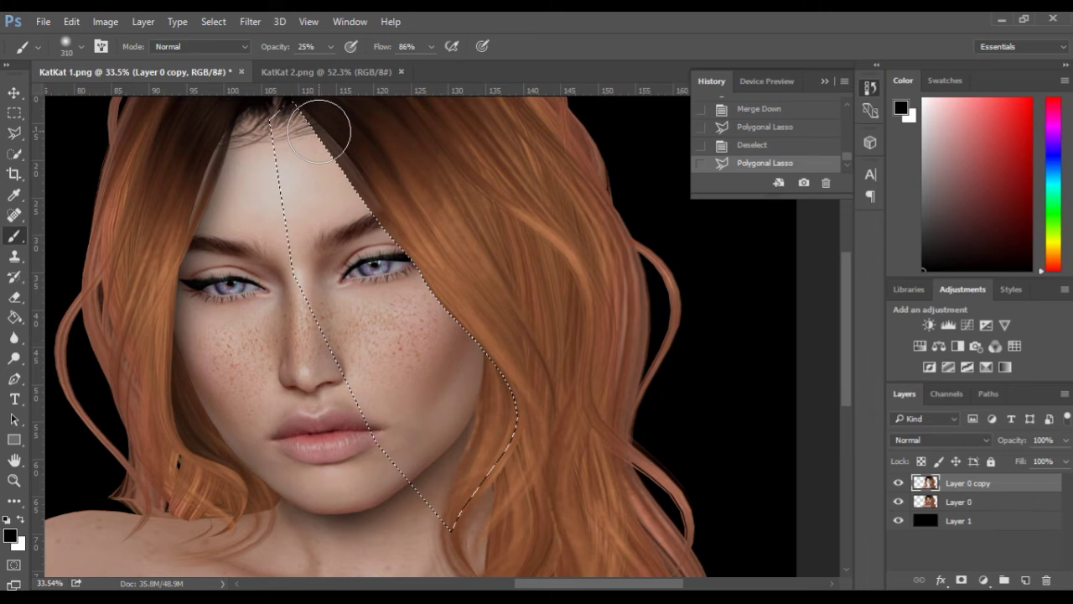
key(space)
drag(391, 272, 343, 294)
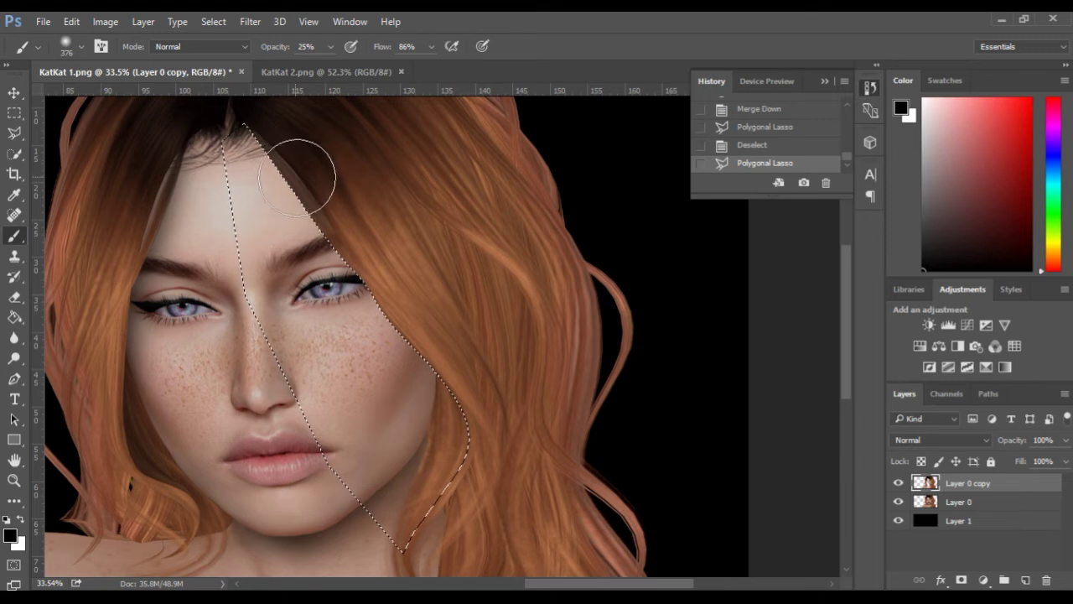
mouse_move(343, 228)
mouse_down()
mouse_move(410, 308)
mouse_move(441, 377)
mouse_move(450, 440)
mouse_move(438, 527)
mouse_up()
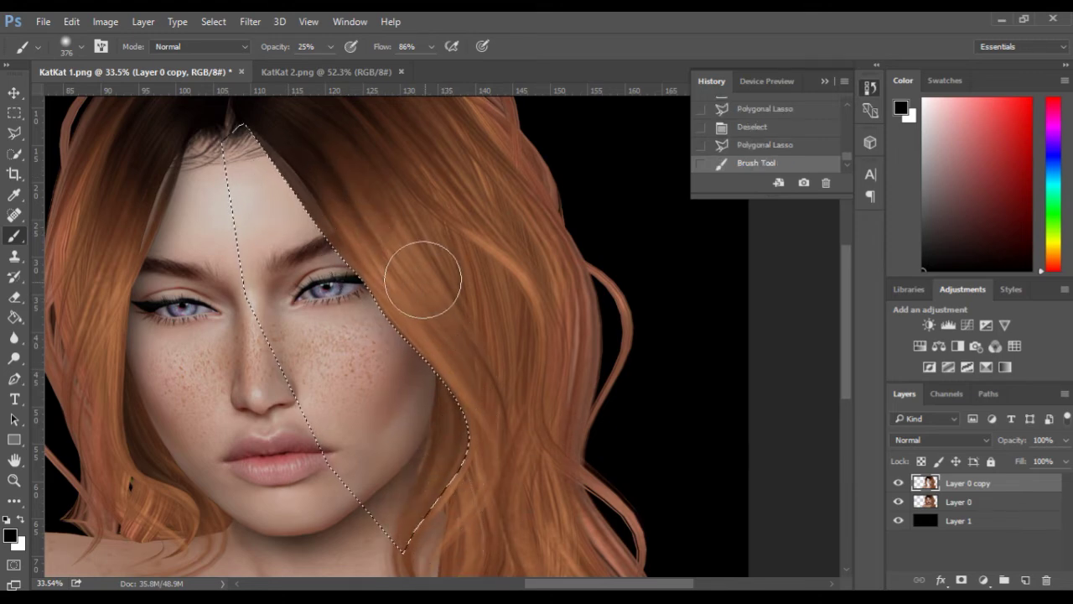
mouse_move(333, 197)
mouse_down()
mouse_move(446, 325)
mouse_move(475, 414)
mouse_move(444, 529)
mouse_move(419, 475)
mouse_up()
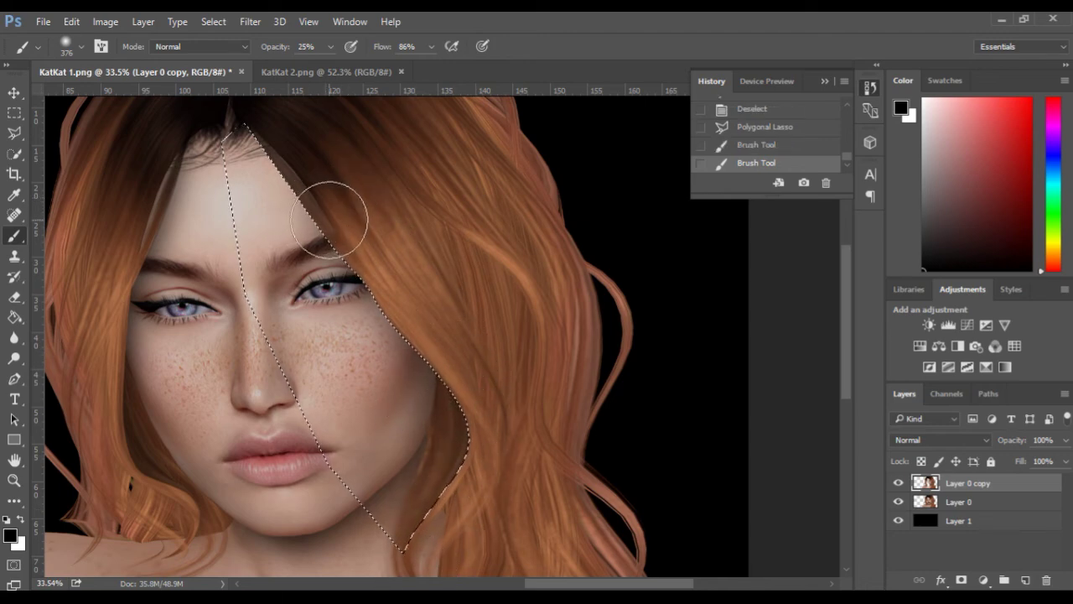
mouse_move(337, 218)
mouse_down()
mouse_move(445, 357)
mouse_move(472, 427)
mouse_move(422, 550)
mouse_up()
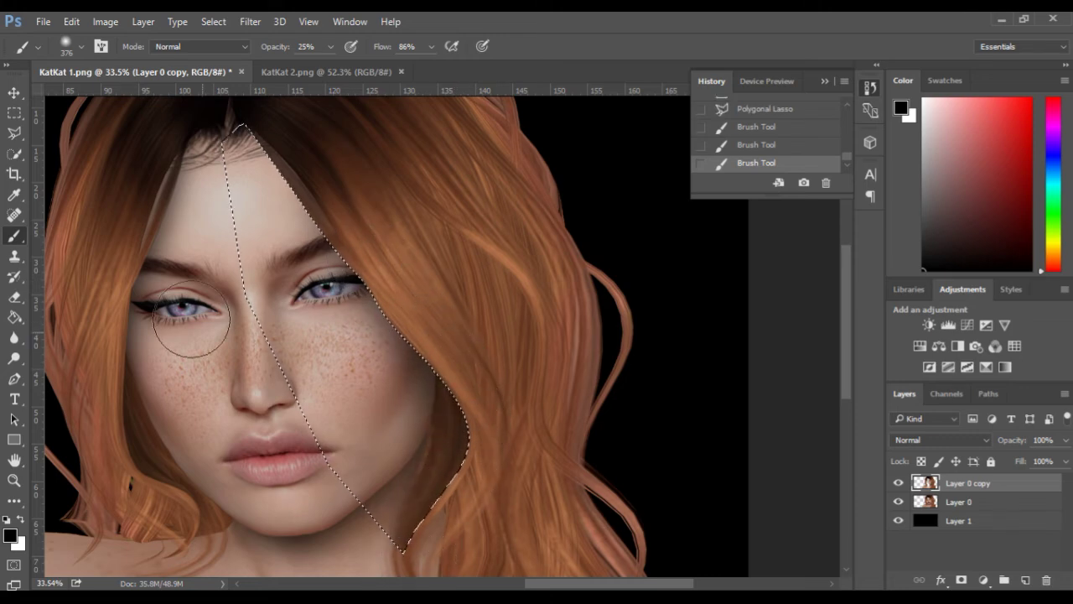
Step: Delete the three shading strokes from the history, going back to the lasso selection
scroll(174, 292, down, 2)
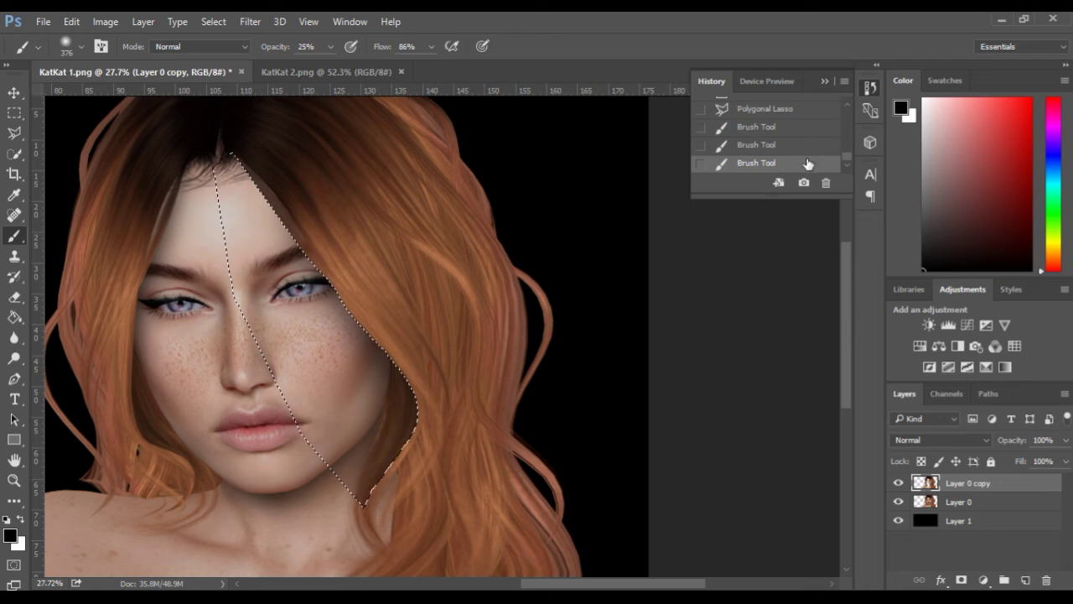
click(757, 126)
click(826, 182)
click(444, 242)
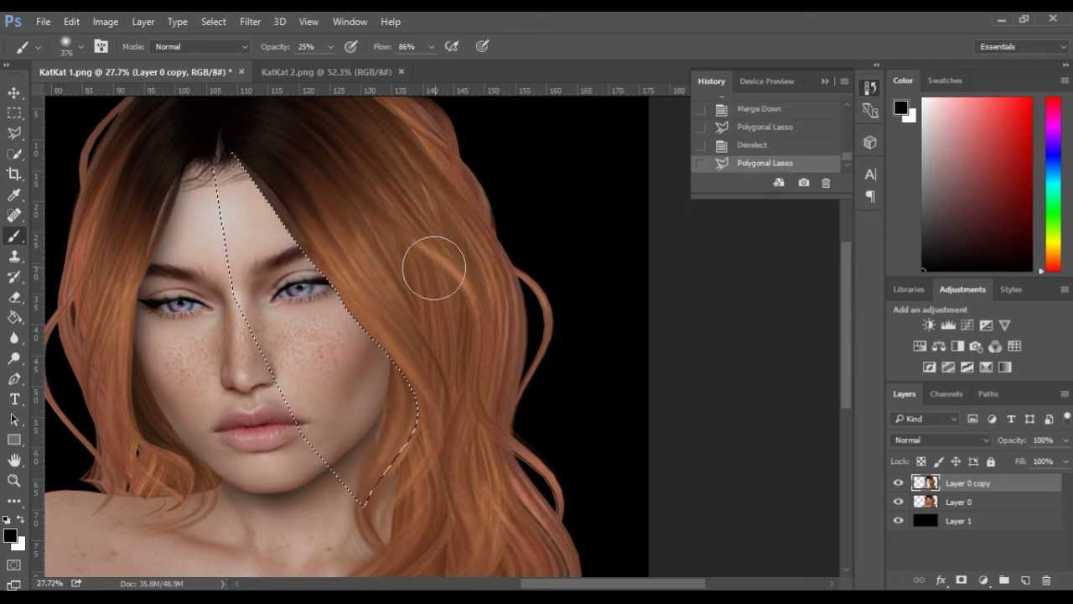
Step: Paint soft black shadow along the right-hand hair edge inside the selection, first at 491 px and again at 311 px
drag(306, 252, 321, 254)
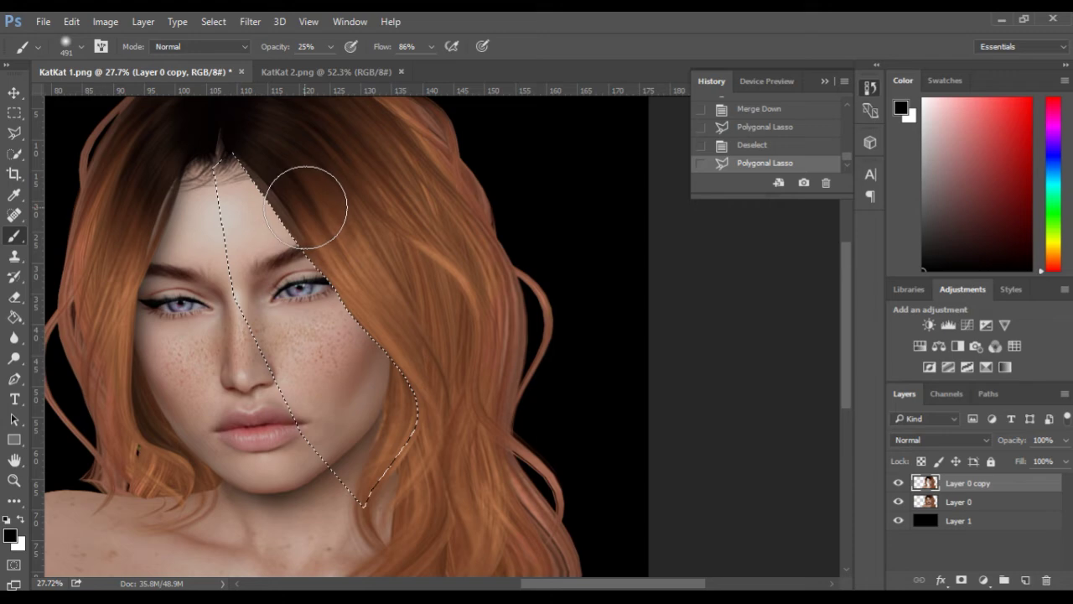
drag(319, 226, 370, 330)
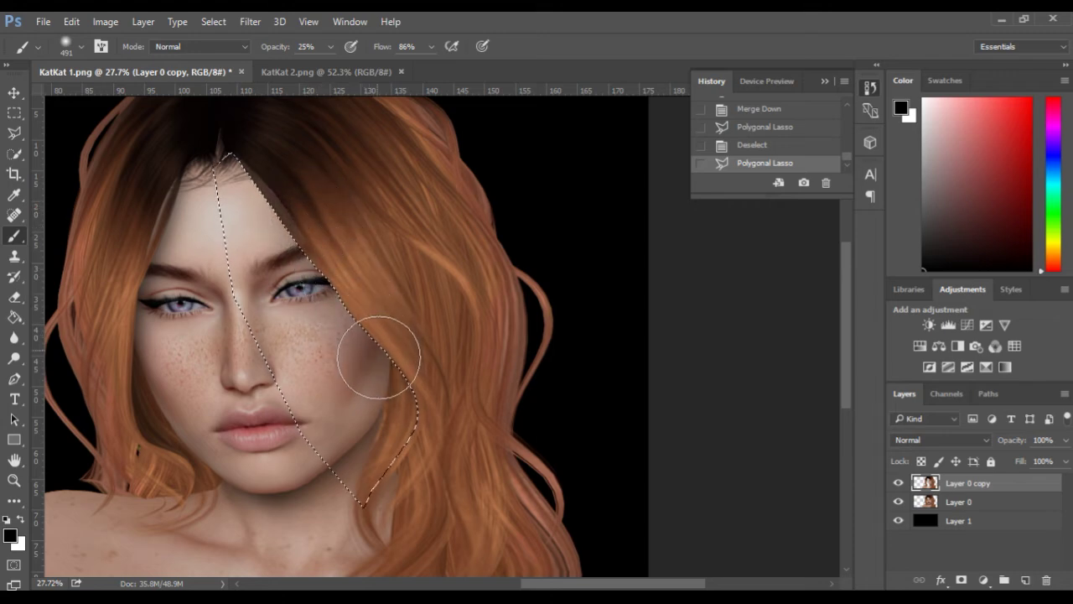
drag(383, 500, 389, 512)
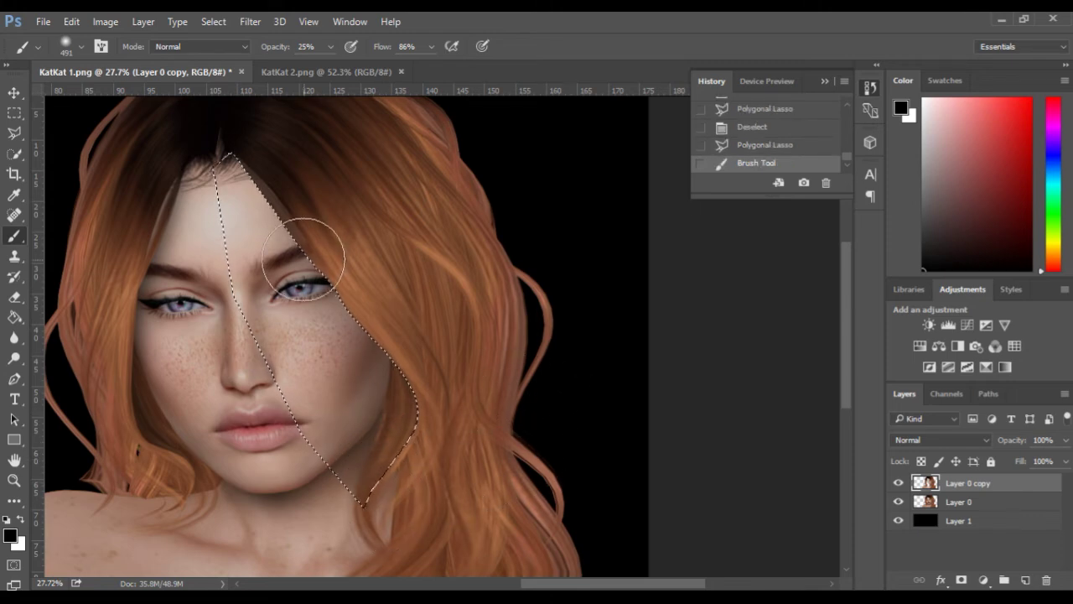
drag(311, 221, 350, 319)
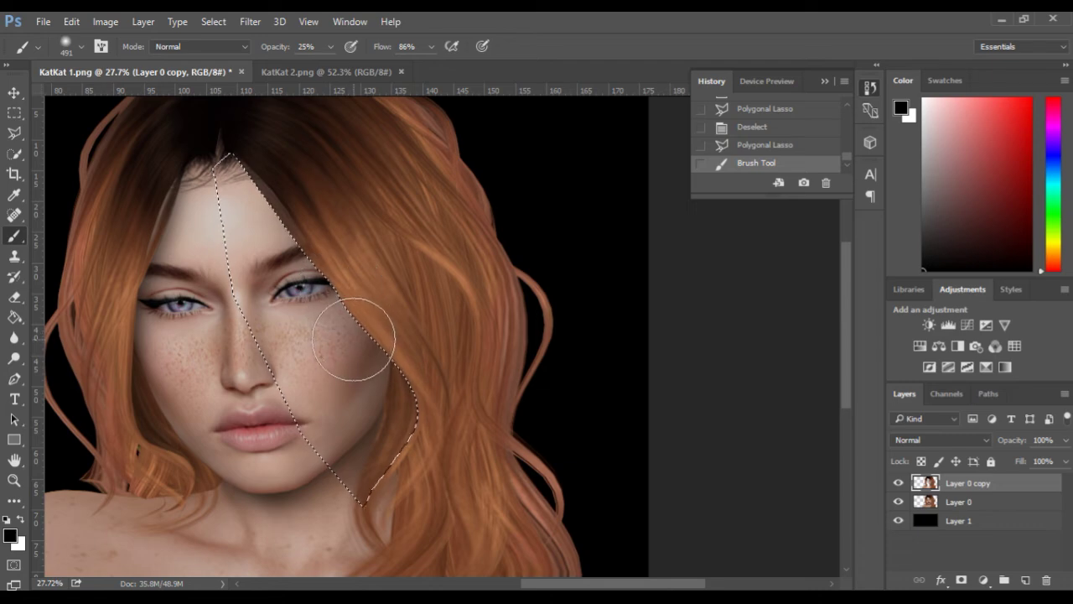
mouse_move(354, 339)
mouse_down()
mouse_move(371, 385)
mouse_move(365, 420)
mouse_up()
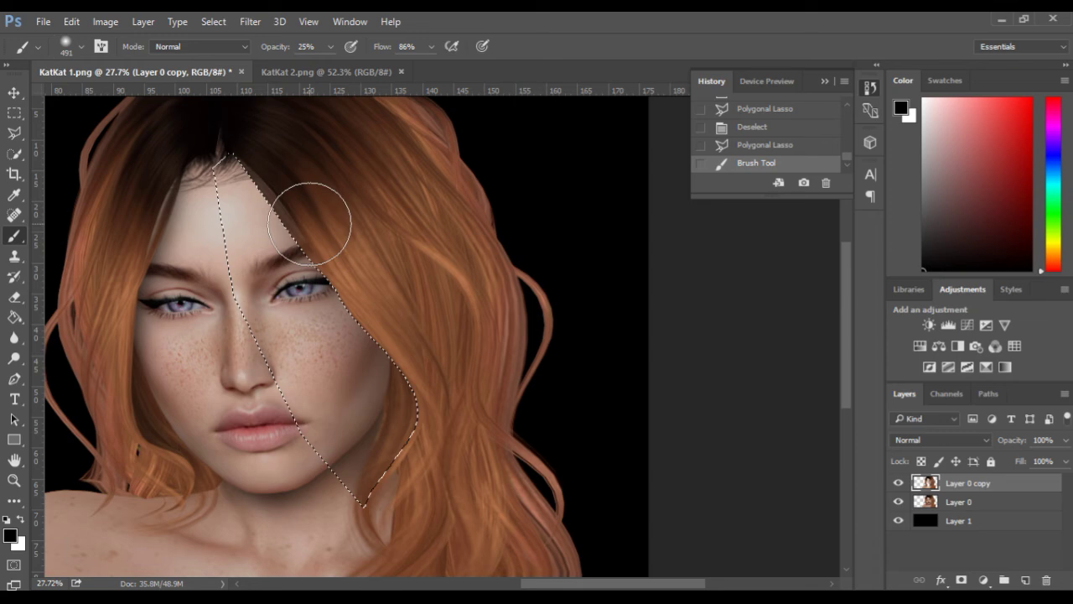
drag(312, 224, 293, 232)
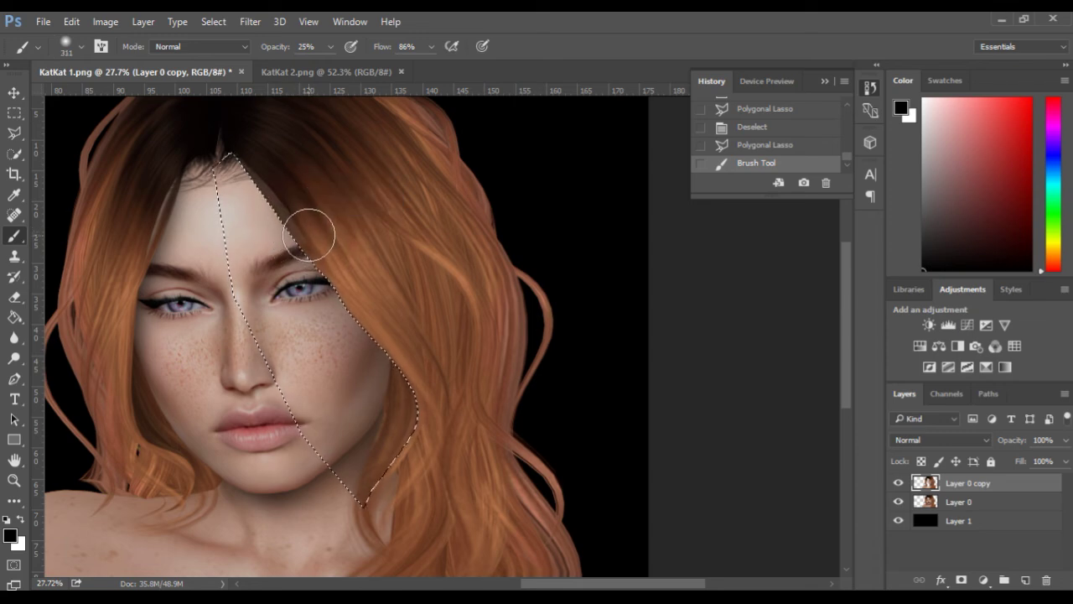
mouse_move(314, 242)
mouse_down()
mouse_move(374, 338)
mouse_move(388, 426)
mouse_move(377, 485)
mouse_up()
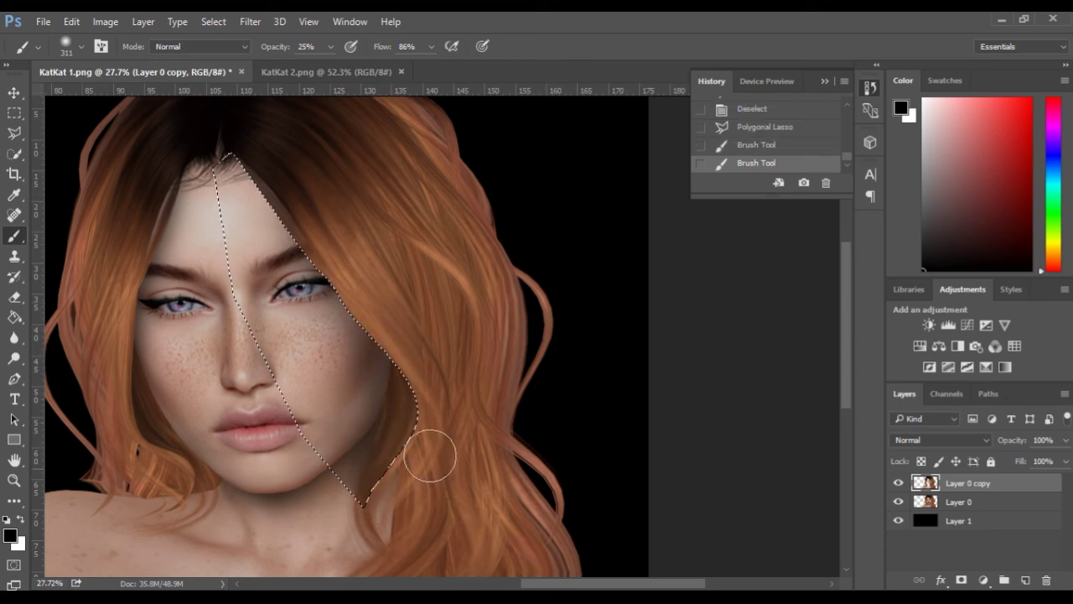
Step: Try a narrower 246 px shadow stroke along the hair edge down to the neck and undo it
drag(333, 281, 366, 338)
drag(386, 382, 394, 431)
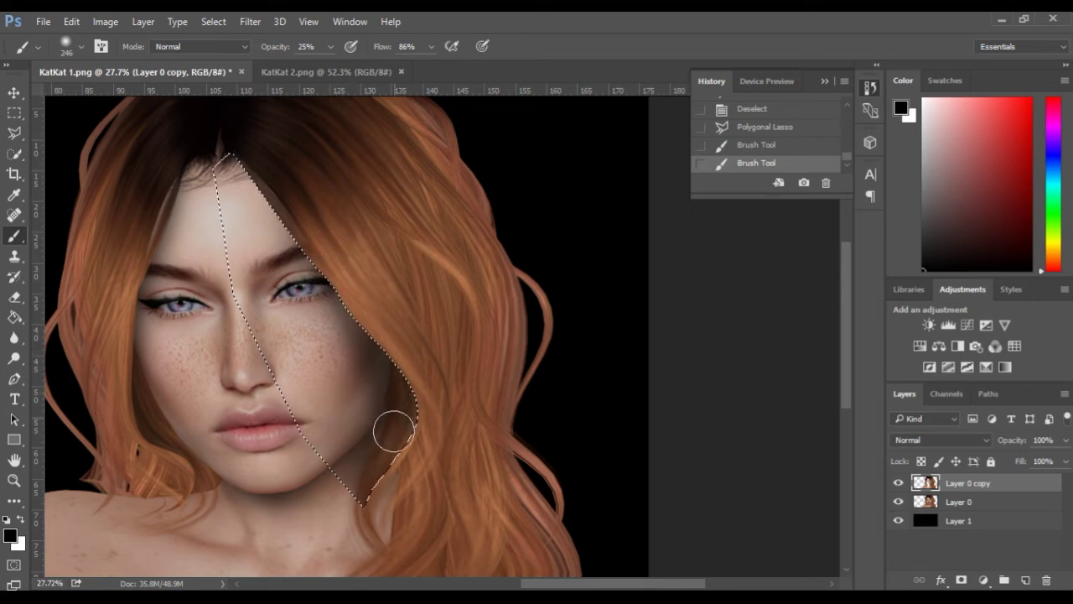
drag(367, 494, 405, 433)
scroll(502, 203, down, 2)
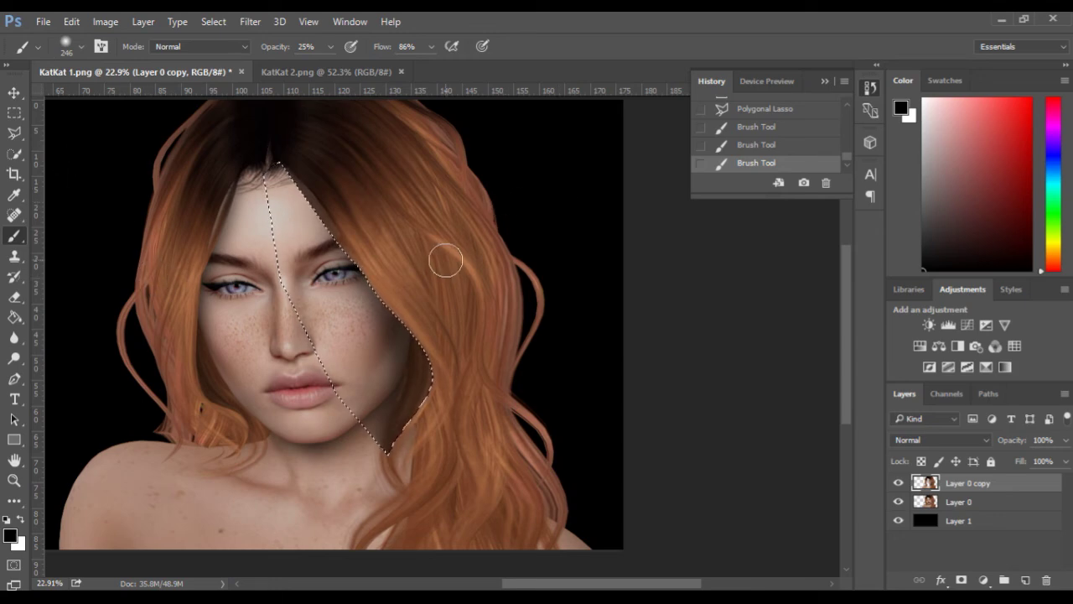
key(ctrl+z)
Step: Switch to the Eraser tool and set it to 420 px with 0% hardness at 100% opacity
scroll(252, 268, down, 1)
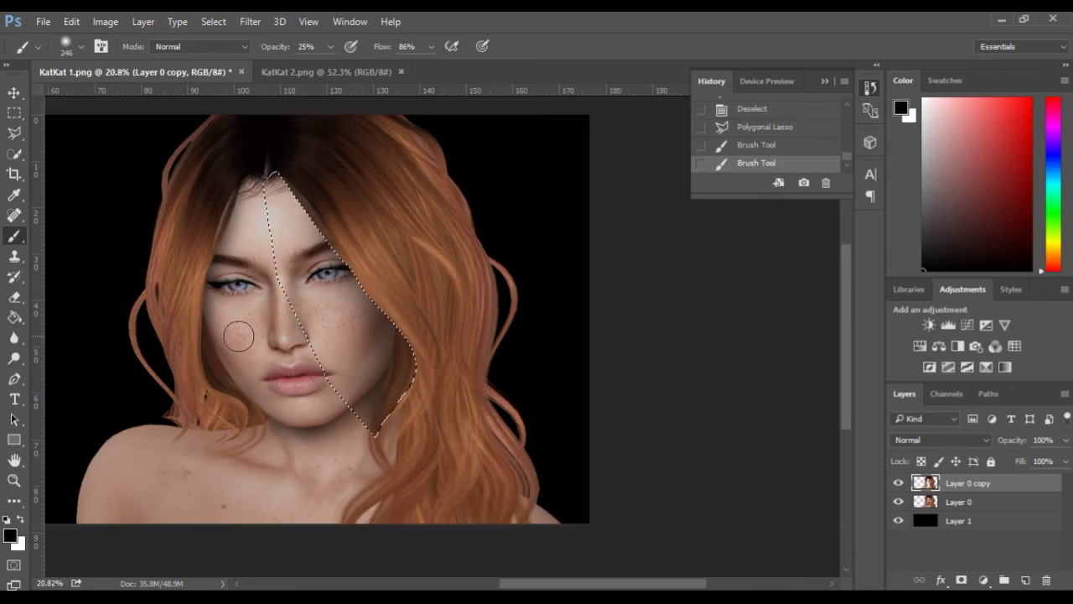
scroll(285, 338, up, 2)
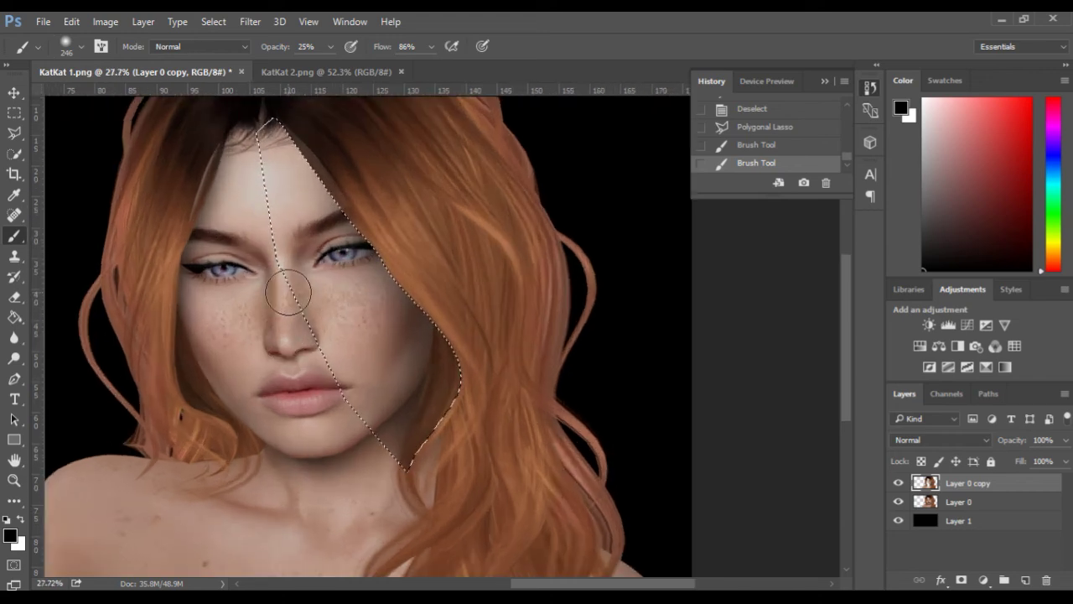
scroll(288, 293, up, 1)
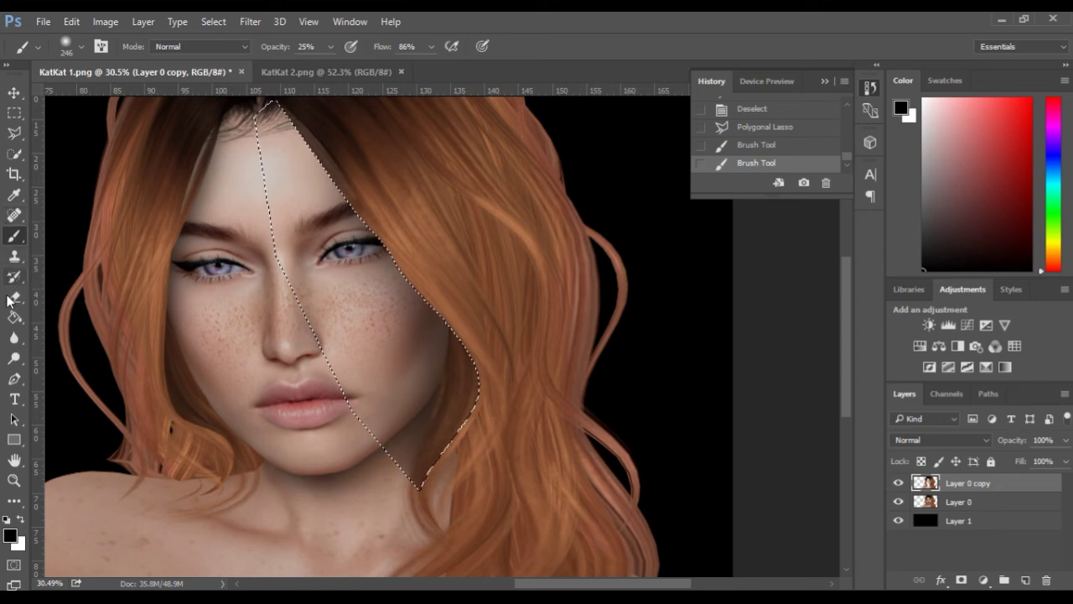
click(15, 297)
drag(217, 222, 252, 219)
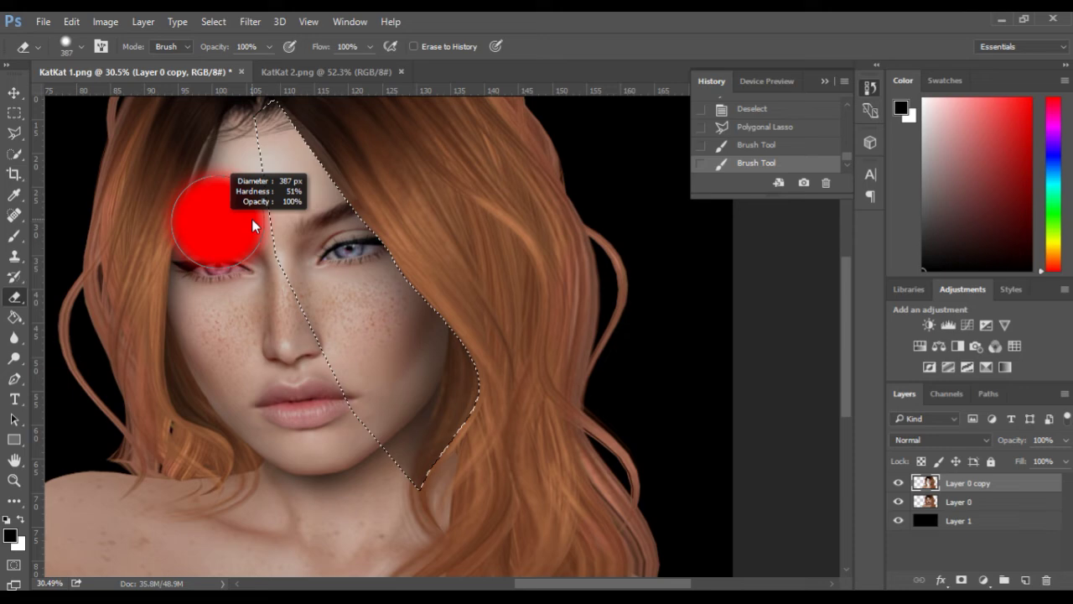
drag(252, 219, 259, 55)
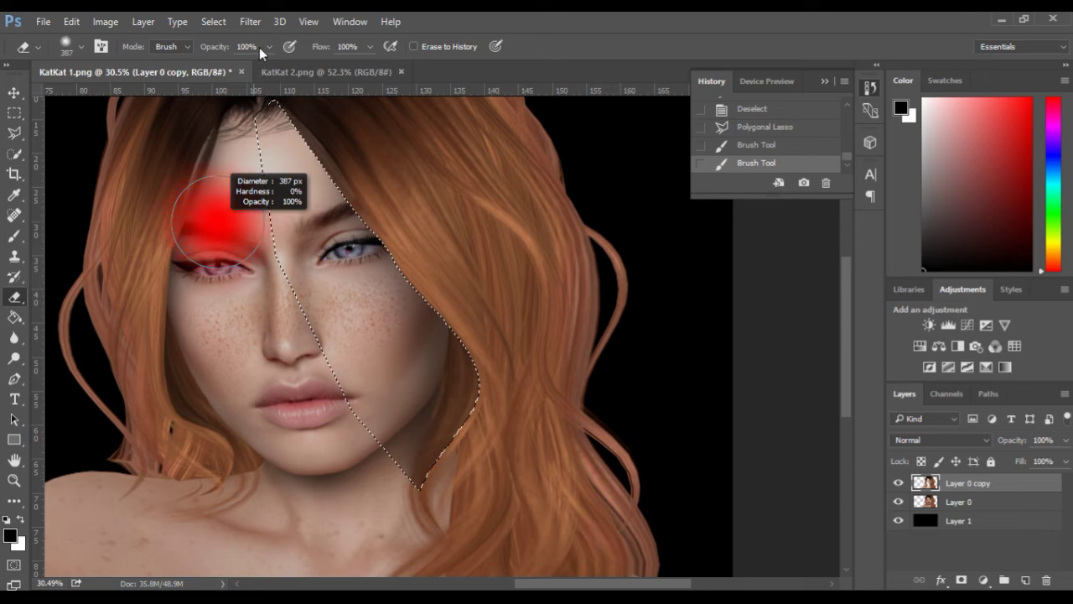
drag(244, 343, 249, 327)
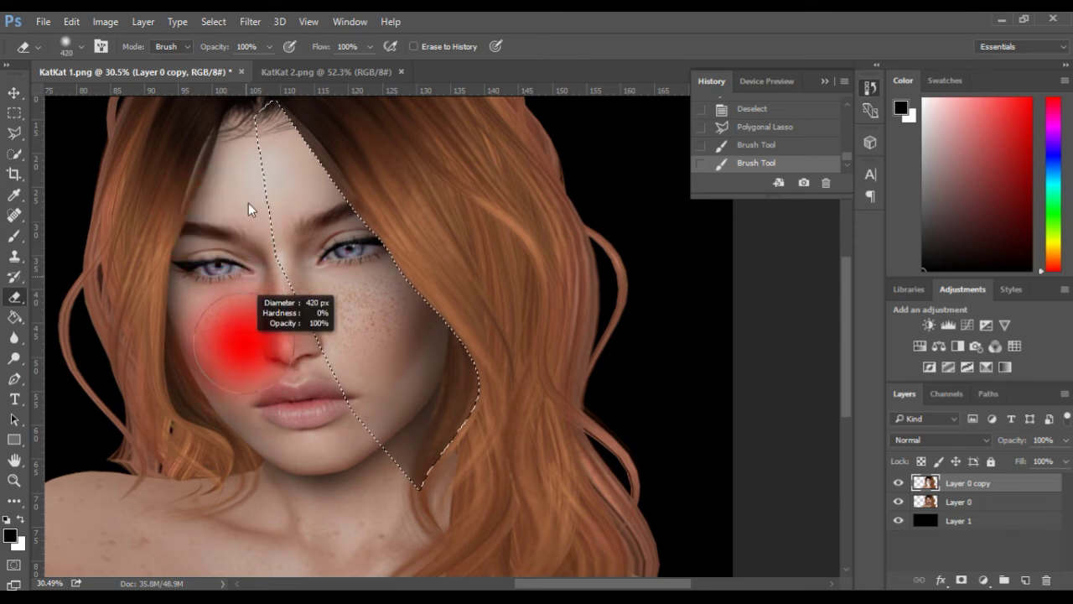
drag(246, 209, 254, 185)
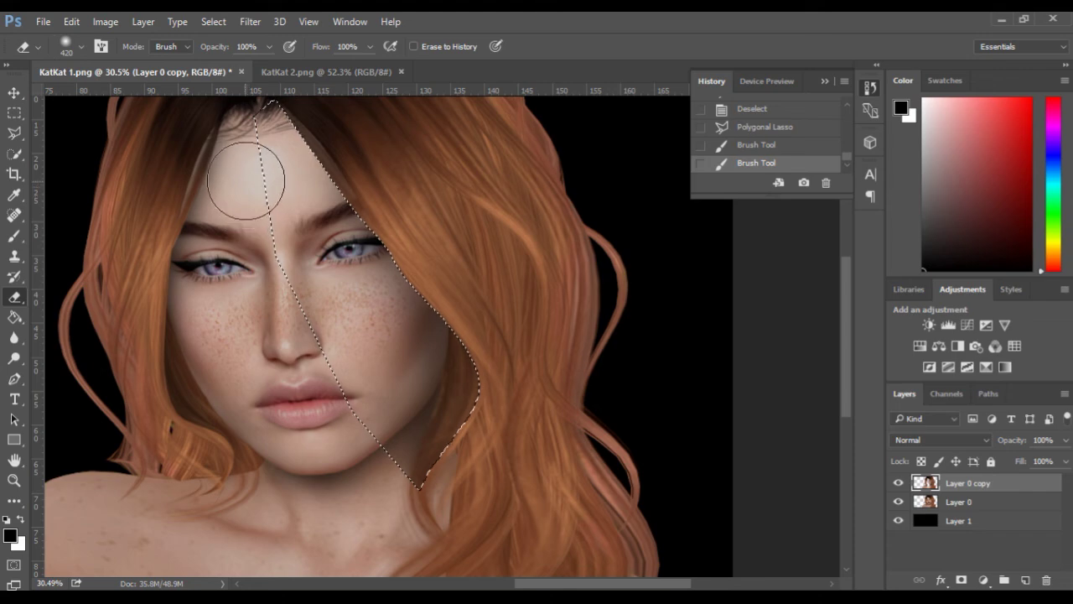
Step: Erase softly along the selection's inner boundary from below the jaw up to the mouth on Layer 0 copy
key(space)
drag(249, 182, 210, 206)
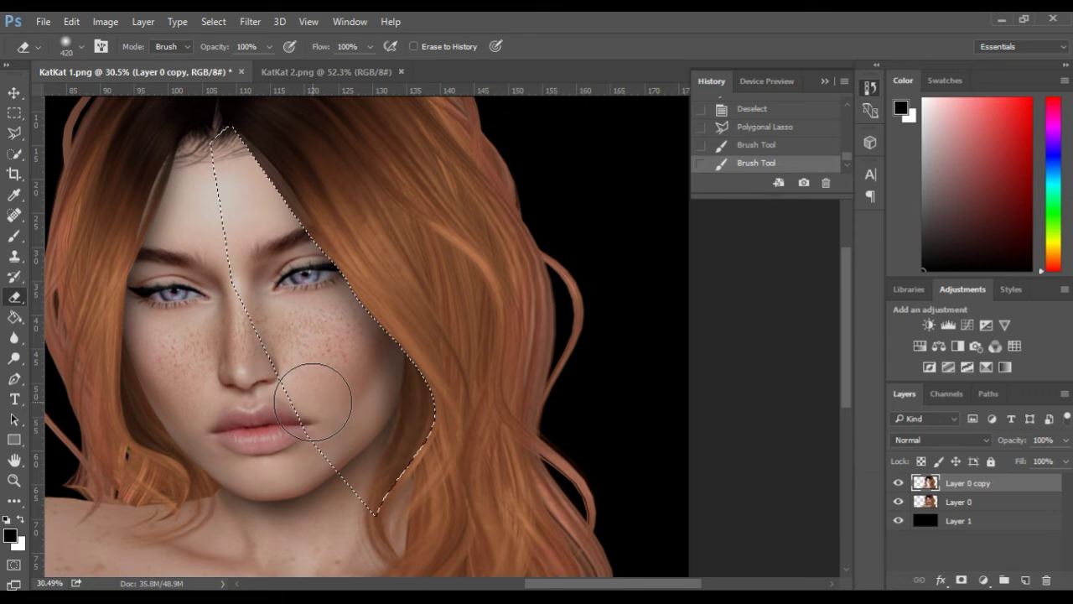
drag(325, 505, 261, 404)
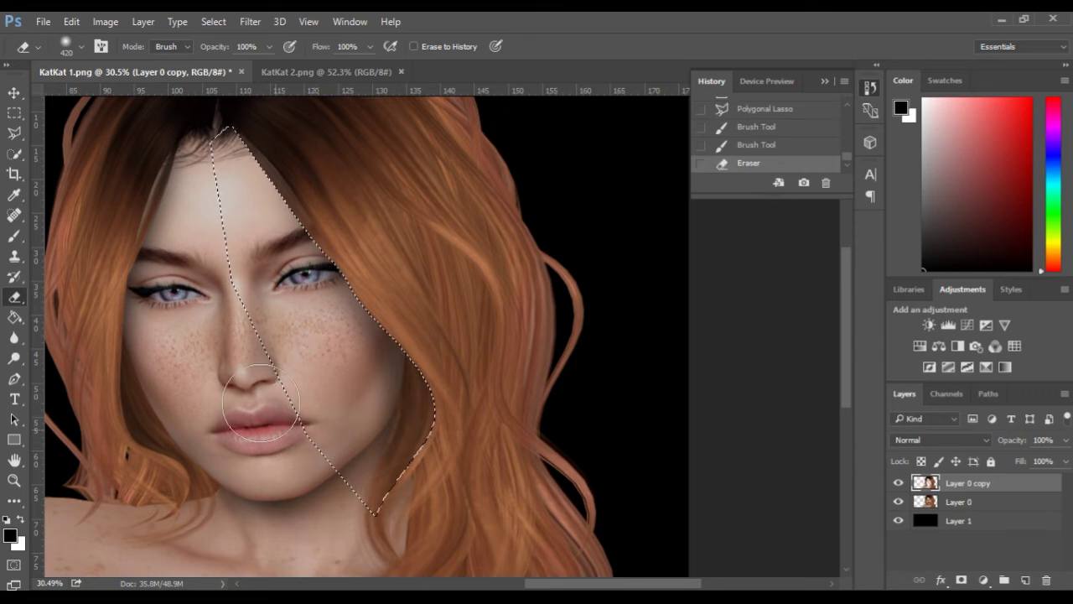
Step: Add a new layer above Layer 1 and move it to the top of the layer stack
click(42, 24)
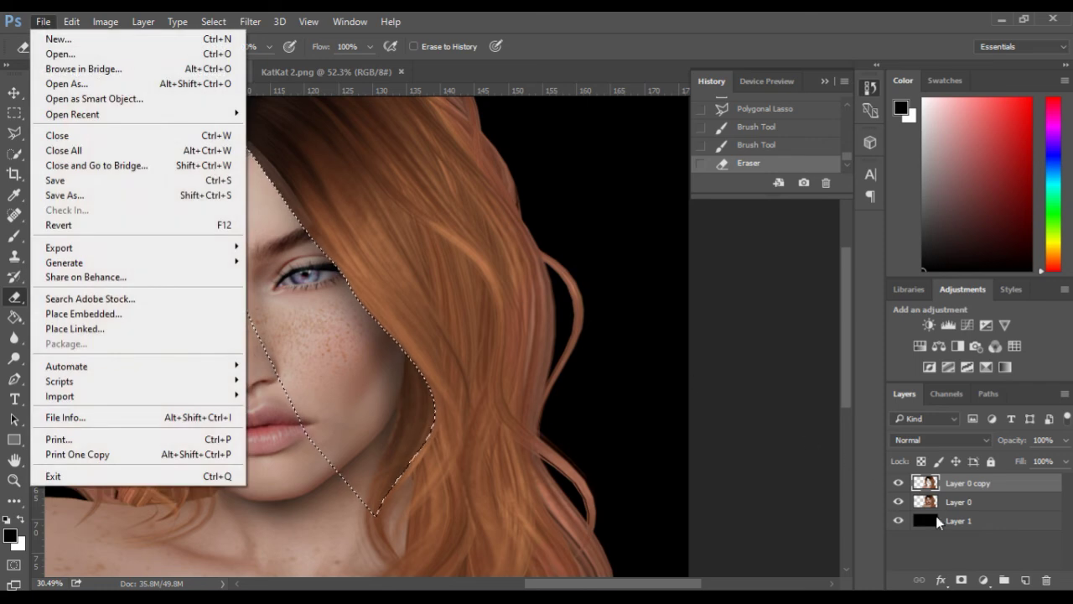
click(1010, 526)
click(1025, 580)
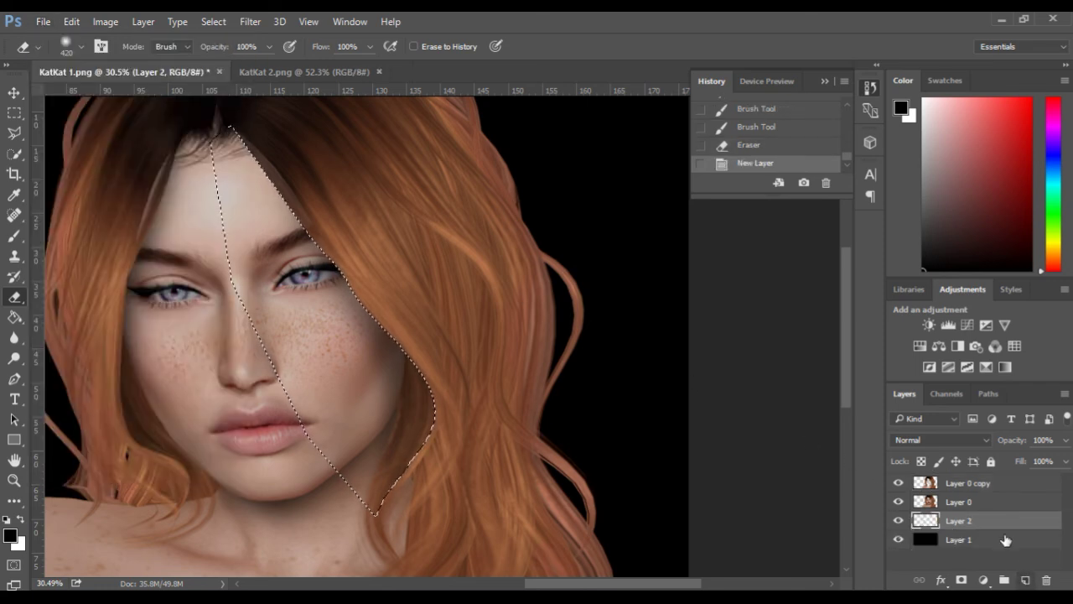
drag(997, 531, 979, 481)
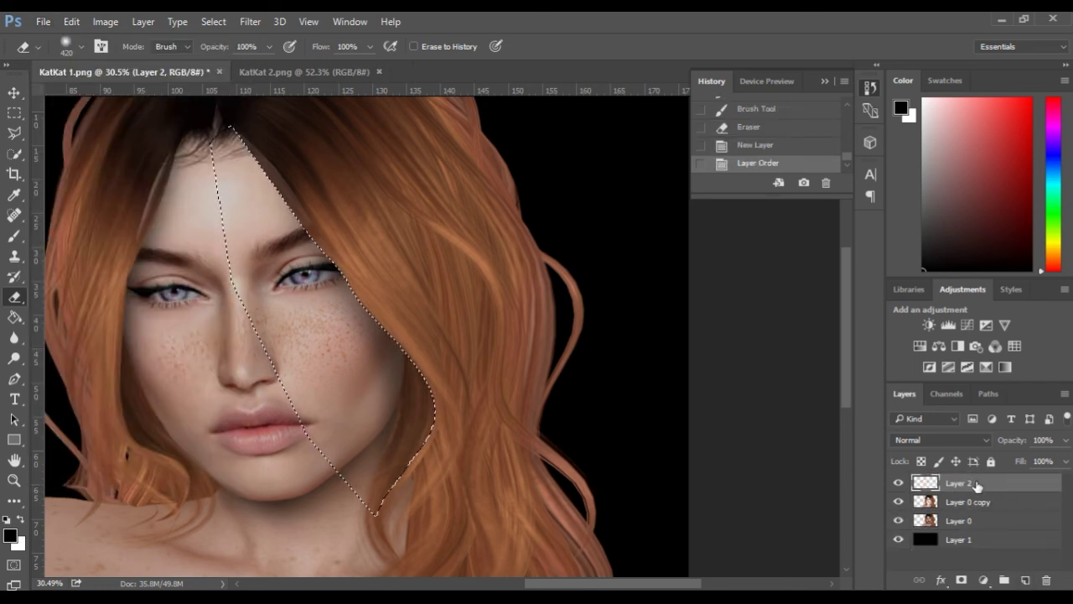
Step: Deselect the lasso area and fill the new top layer with black using the Paint Bucket
click(14, 317)
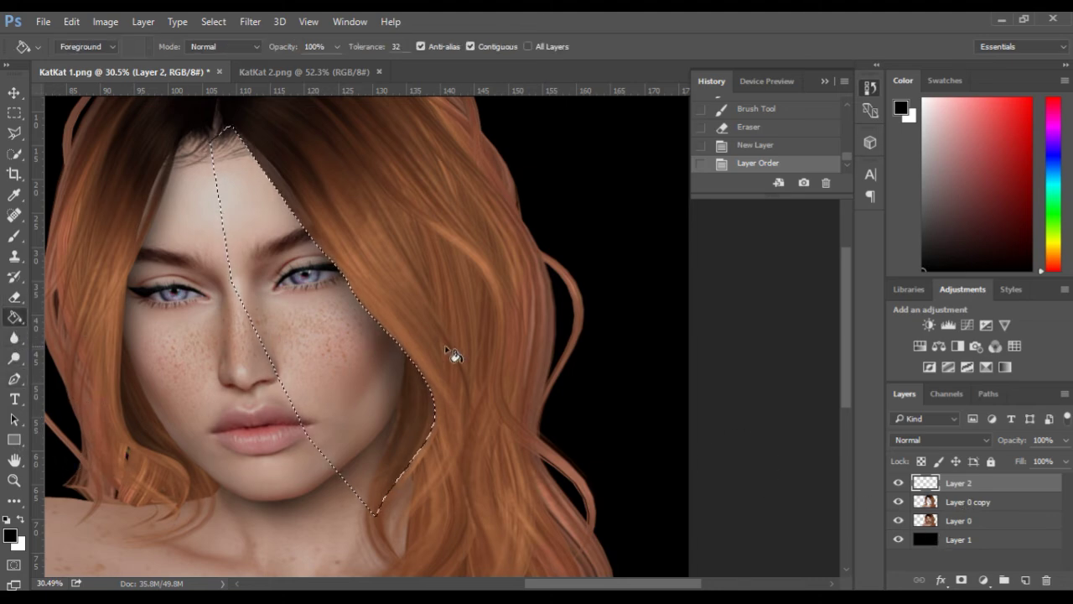
key(ctrl+d)
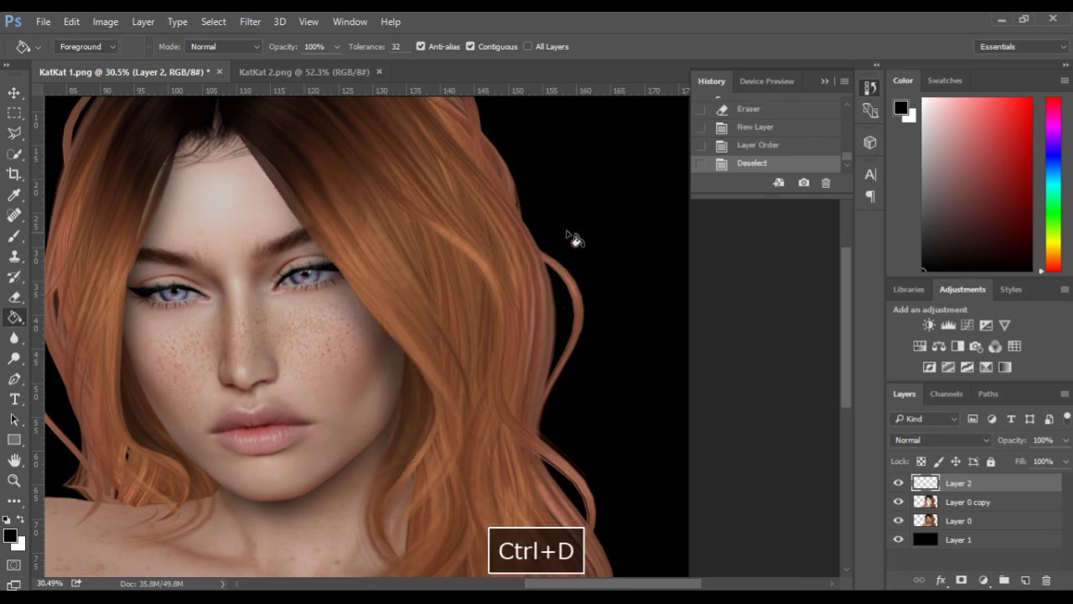
click(569, 227)
Step: Switch to the Eraser tool and set its size to 1166 px with 0% hardness at 100% opacity
scroll(324, 269, down, 2)
key(space)
drag(266, 296, 625, 315)
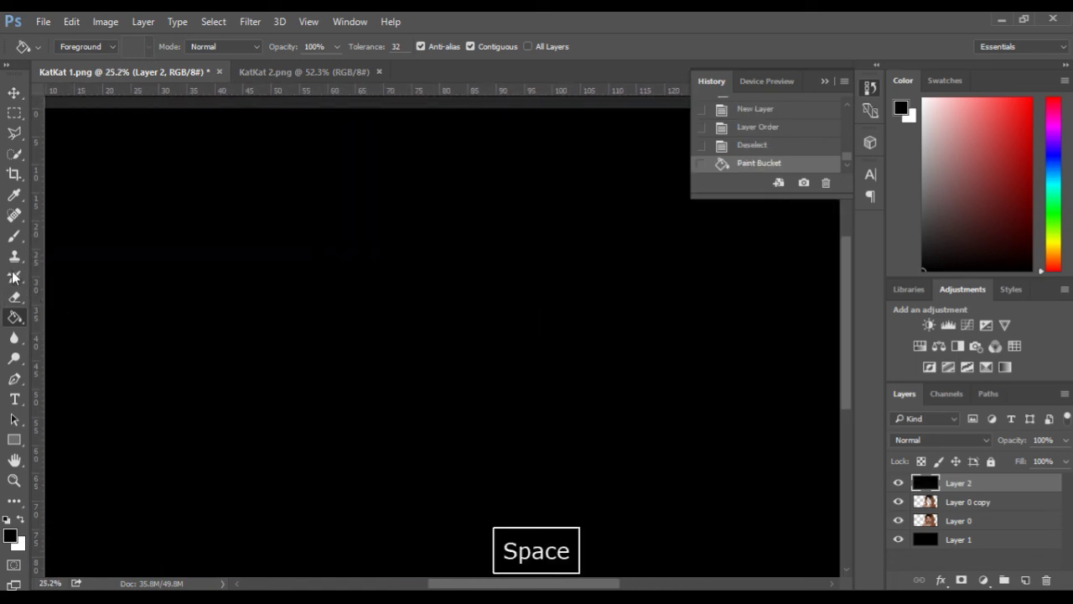
click(14, 296)
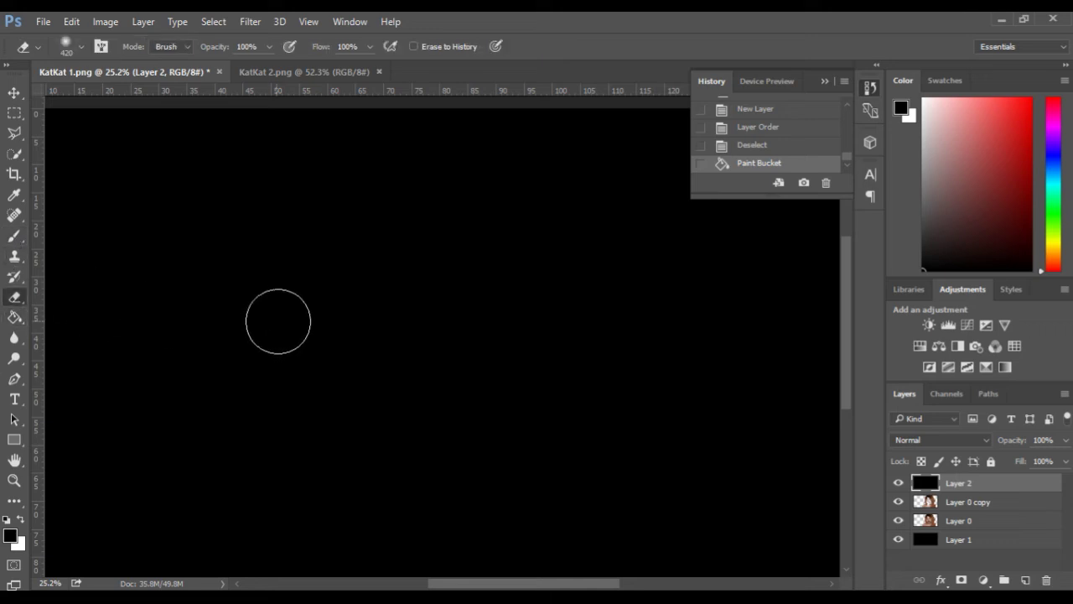
drag(279, 320, 337, 326)
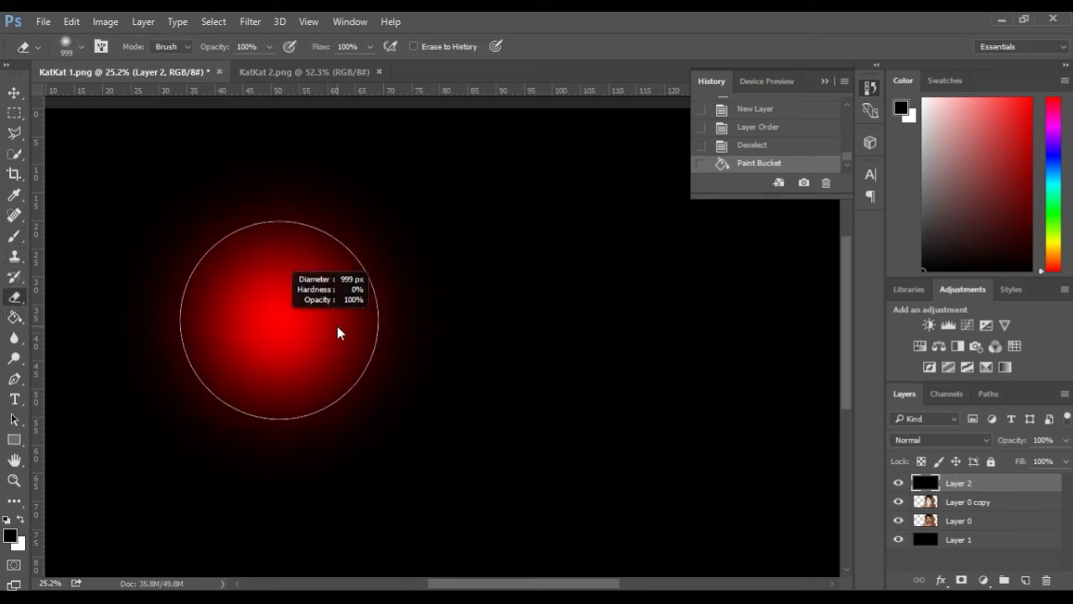
drag(337, 327, 336, 327)
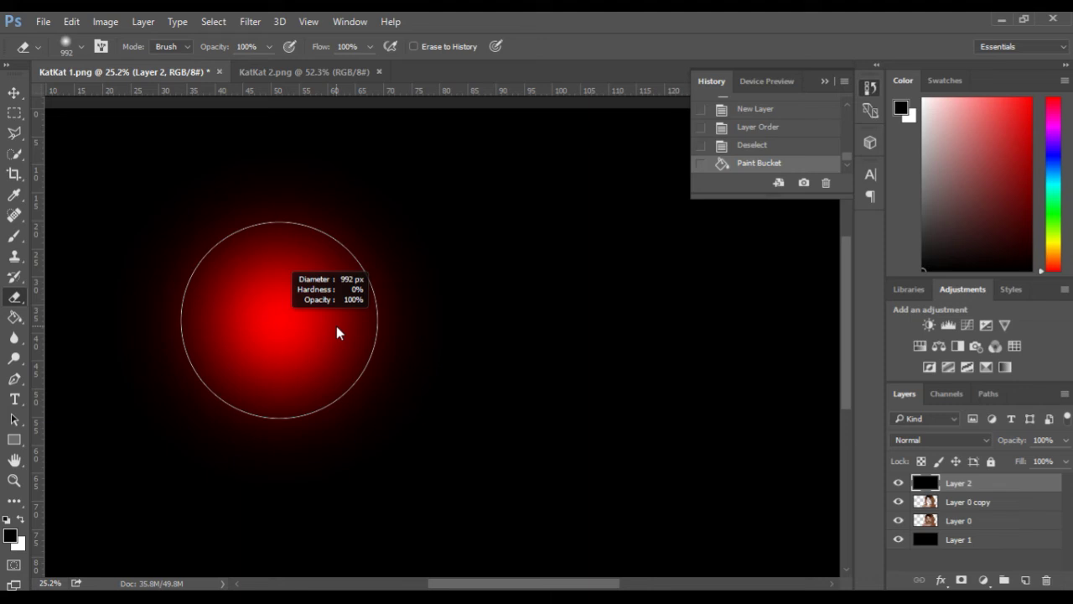
drag(336, 327, 353, 327)
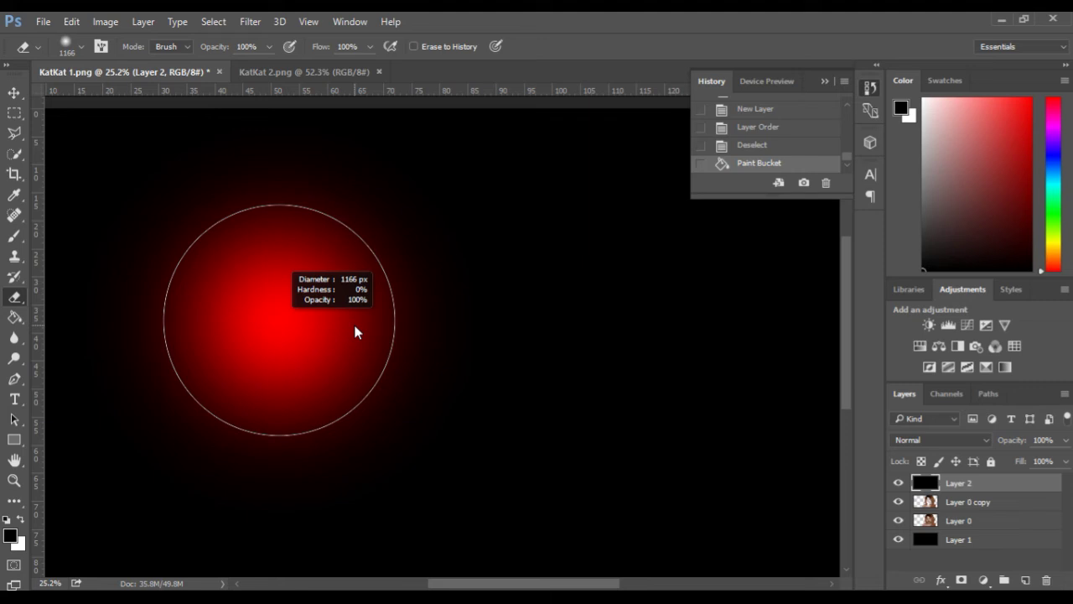
Step: Erase two large soft spots in the black fill of Layer 2, one over the outer hair and one over the face
click(351, 332)
key(space)
drag(682, 395, 395, 394)
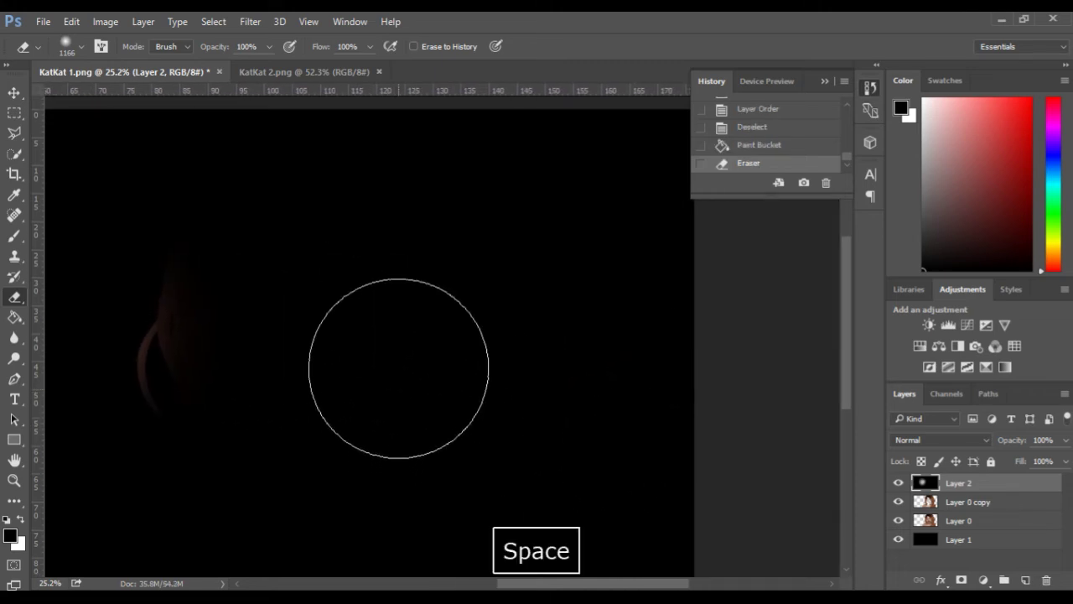
click(399, 365)
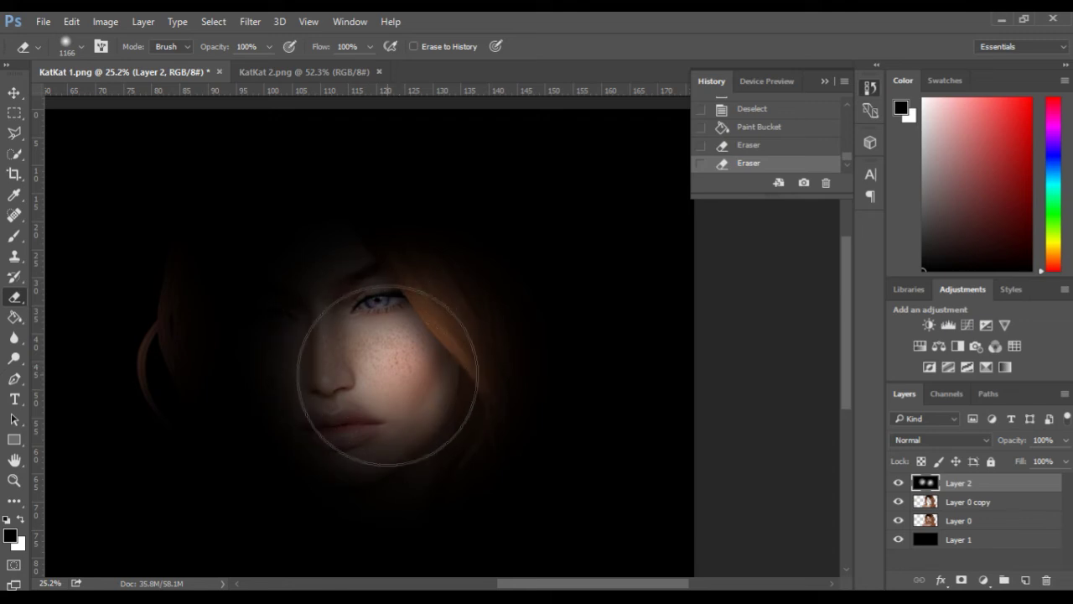
Step: Delete the black-filled Layer 2 and set the Eraser size to 453 px
drag(991, 484, 1046, 580)
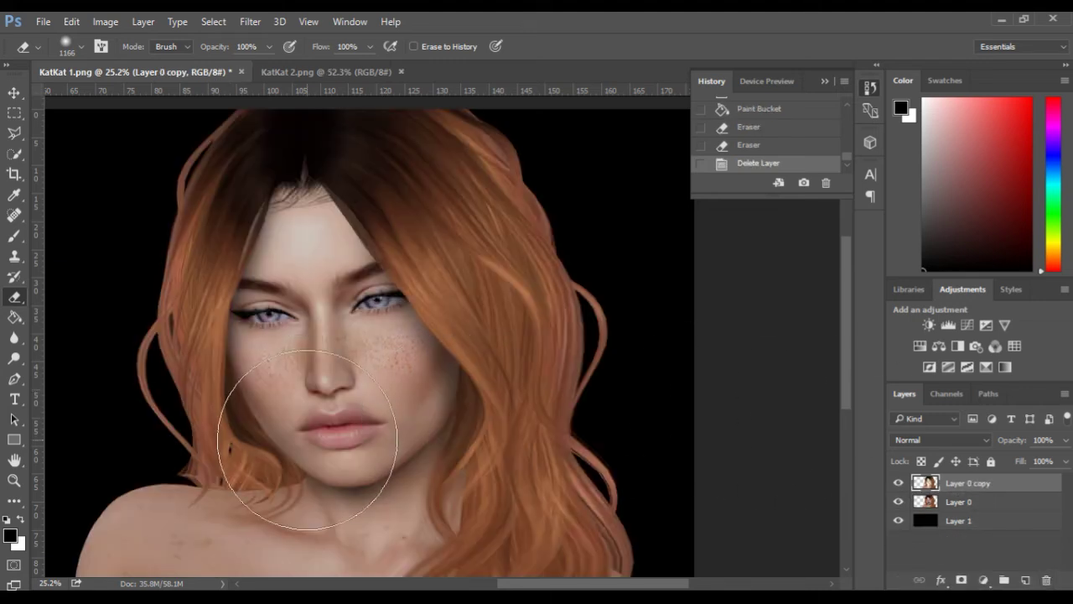
drag(348, 407, 271, 407)
scroll(318, 435, up, 3)
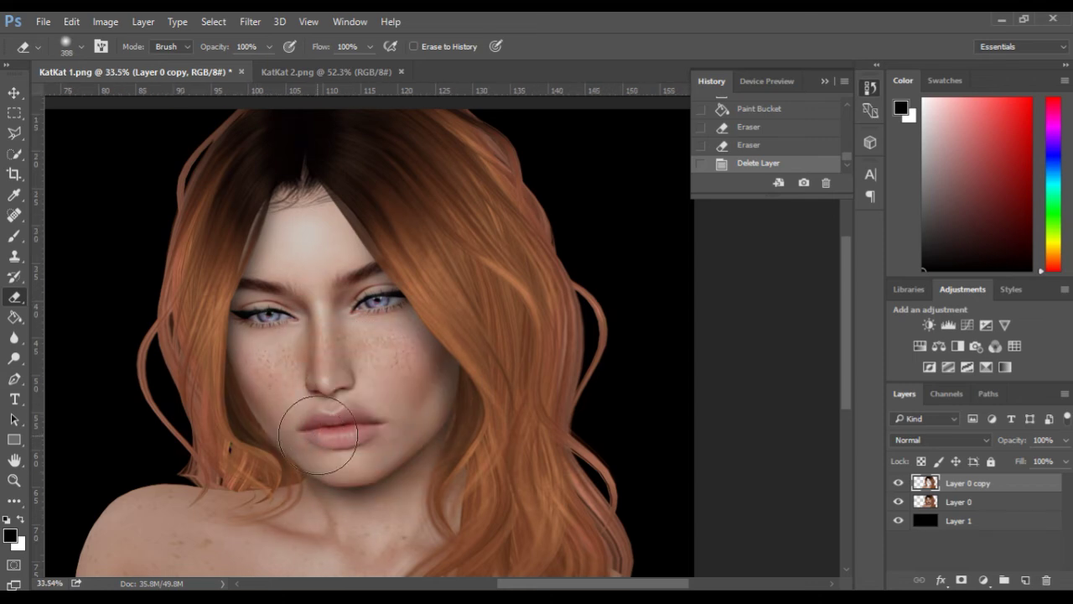
scroll(317, 433, up, 1)
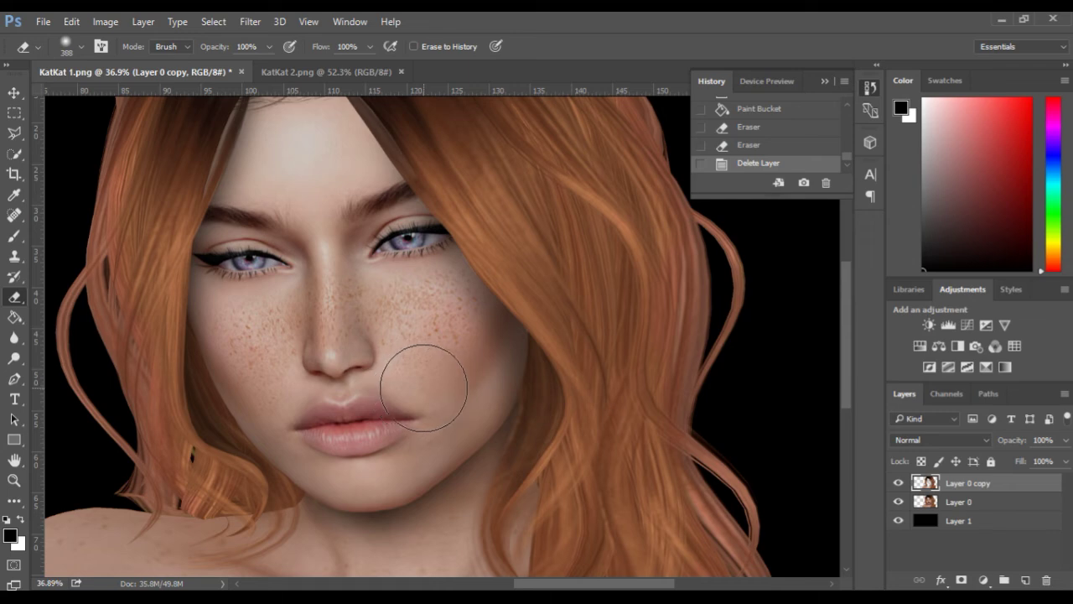
drag(423, 387, 434, 387)
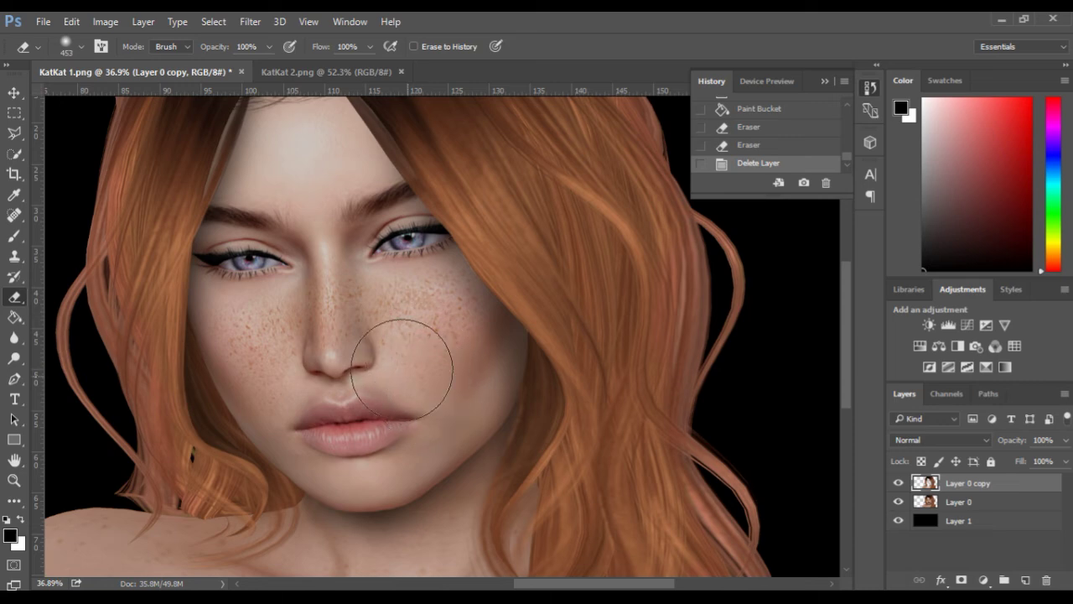
Step: Toggle the visibility of Layer 0 copy to compare the portrait with and without the retouching
scroll(339, 413, down, 4)
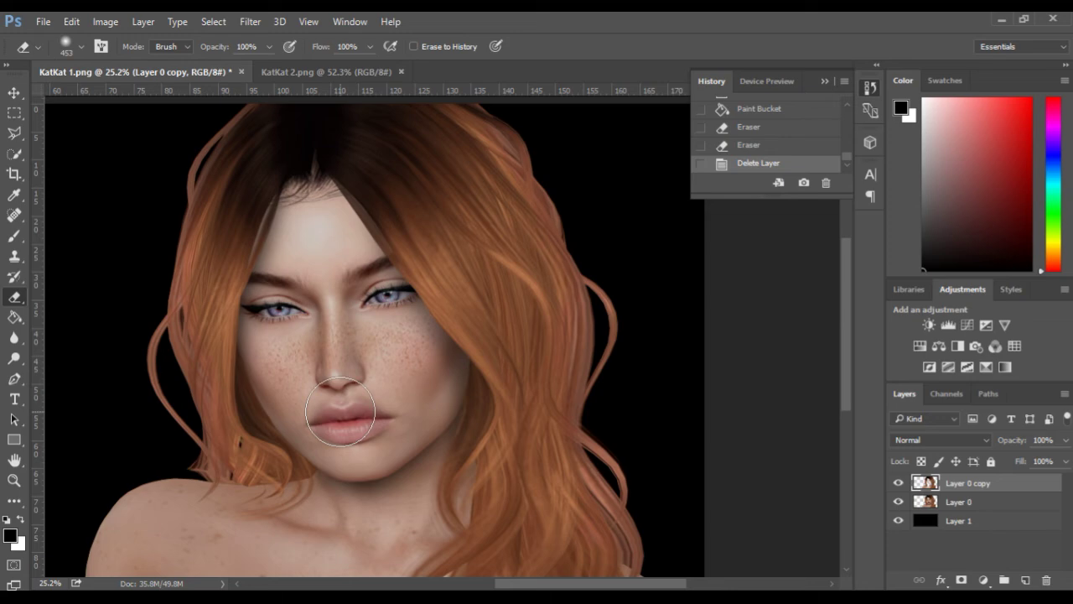
click(898, 485)
click(898, 485)
click(898, 485)
click(898, 485)
scroll(131, 371, down, 5)
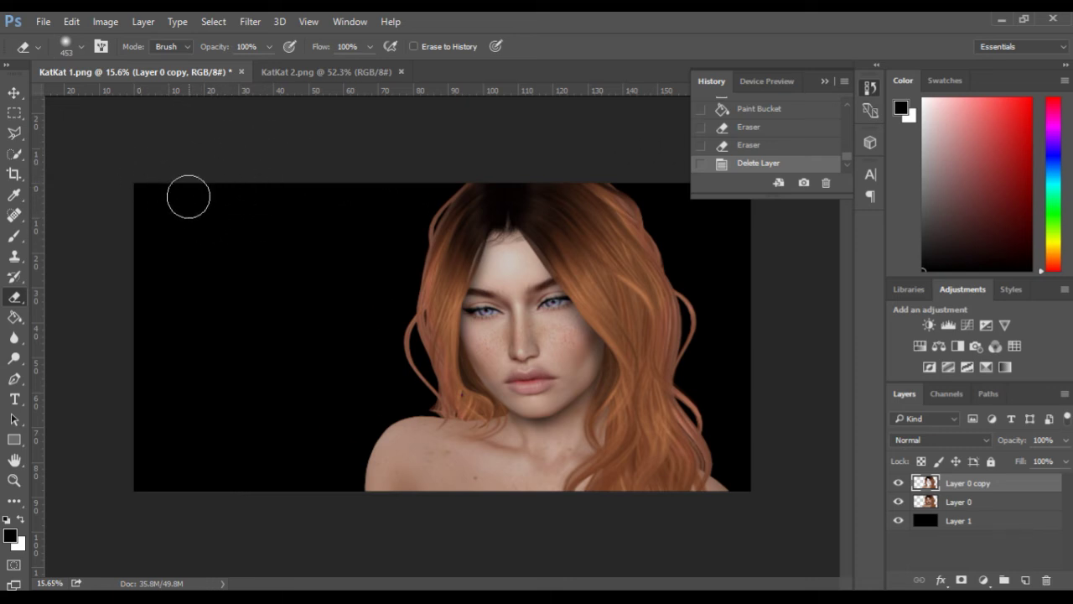
scroll(241, 272, up, 3)
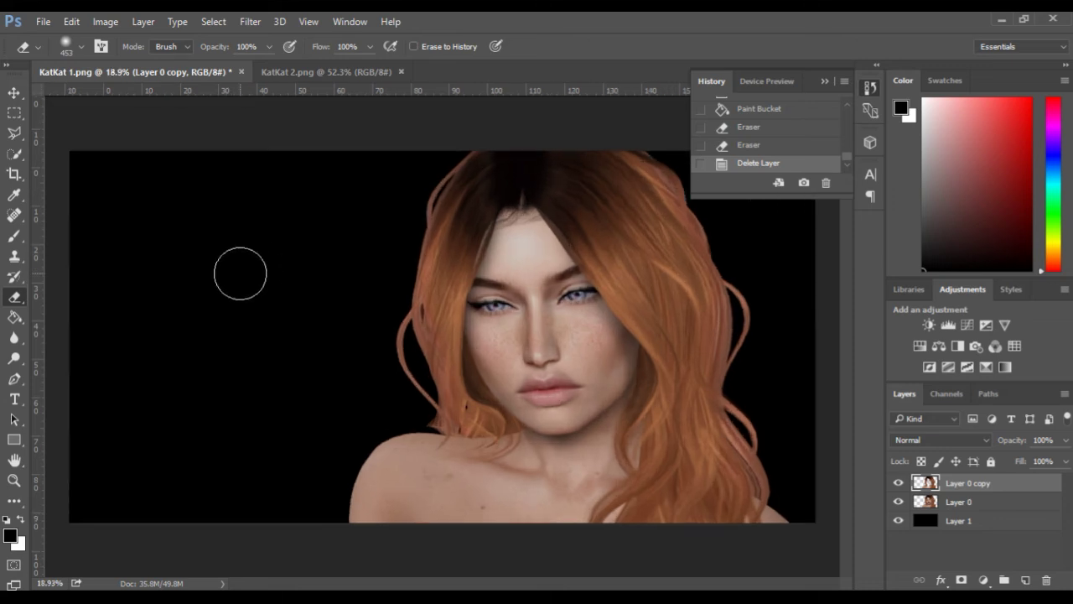
Step: Switch to the Blur tool and blur a short stretch of the hair edge beside the cheek on Layer 0 copy
scroll(557, 353, up, 5)
key(space)
drag(608, 278, 407, 331)
scroll(406, 331, up, 1)
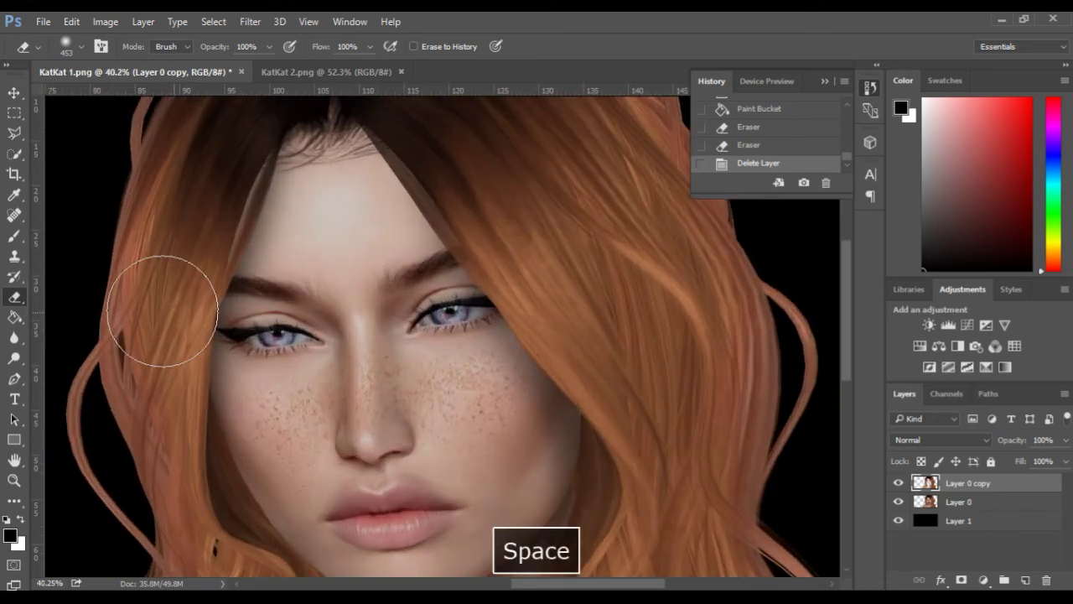
click(14, 341)
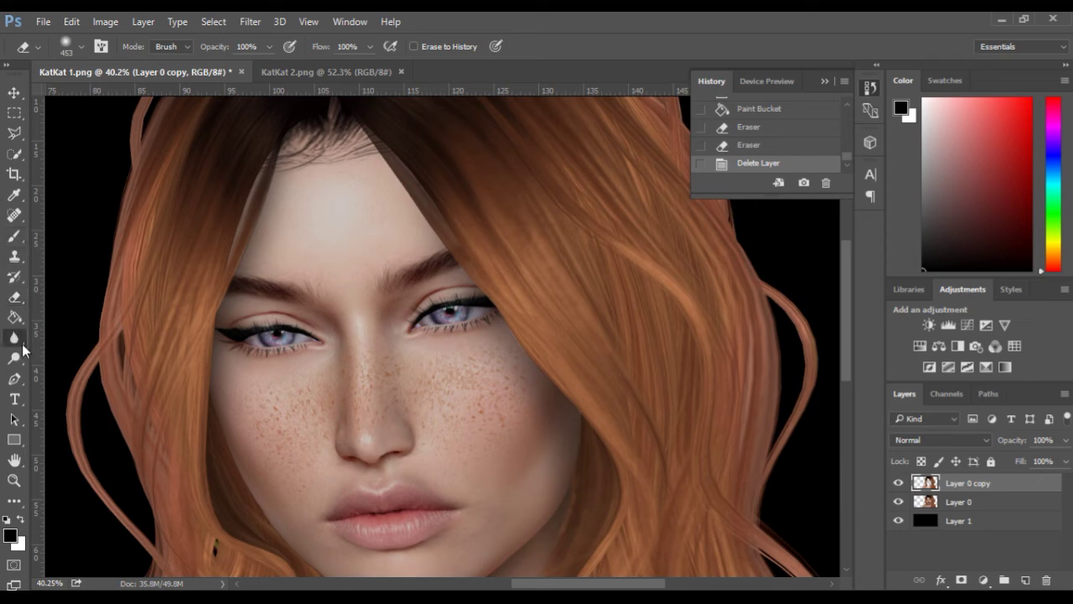
scroll(372, 234, up, 4)
key(space)
drag(391, 203, 316, 278)
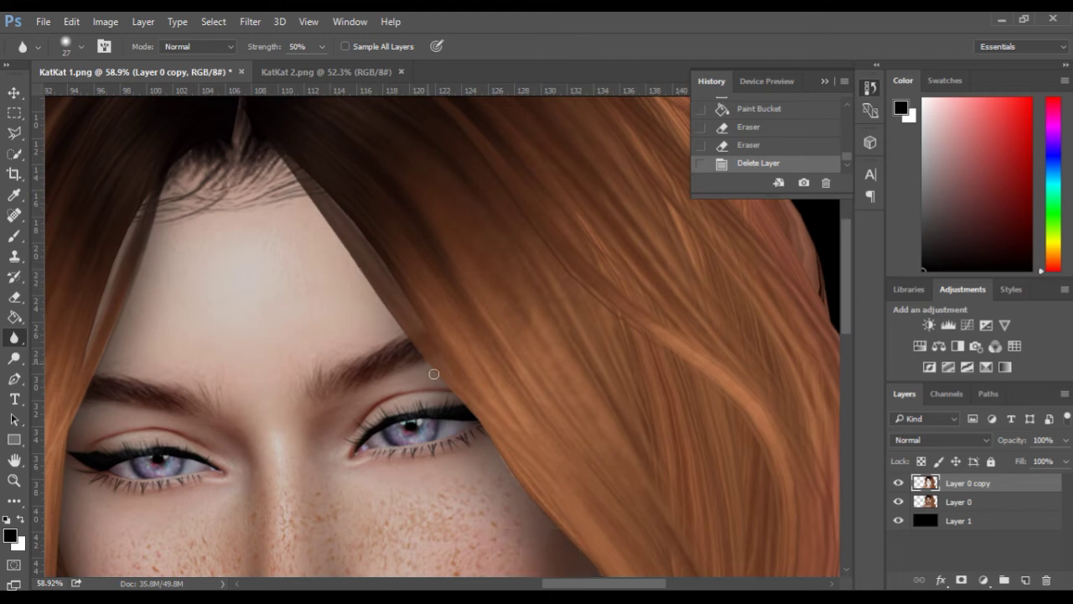
drag(519, 486, 525, 496)
key(space)
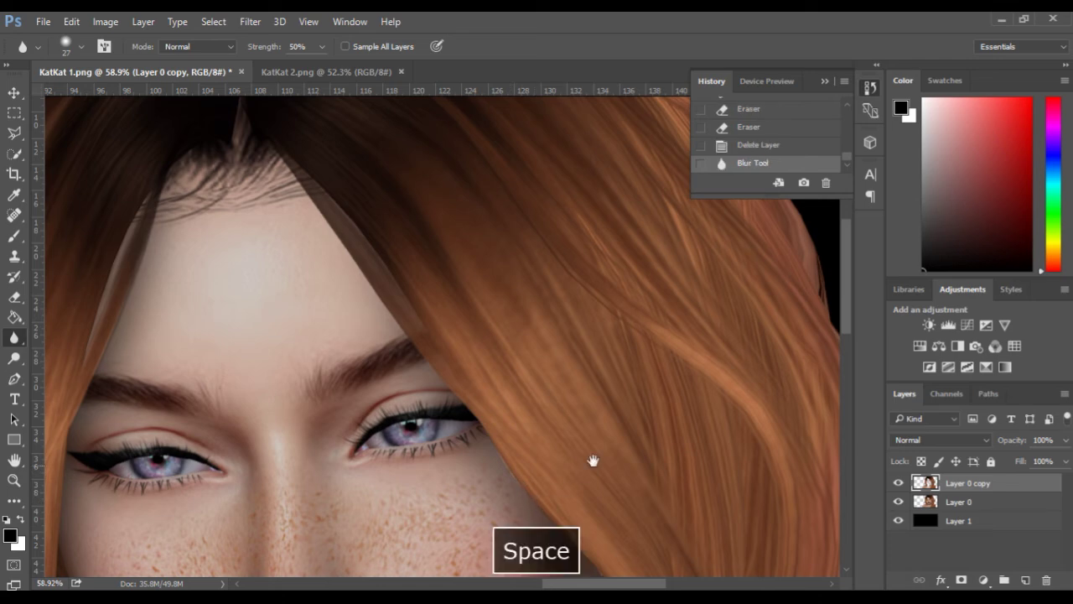
Step: Reselect the last lasso selection that follows the edge between hair and face
scroll(578, 450, up, 5)
key(space)
drag(450, 438, 396, 254)
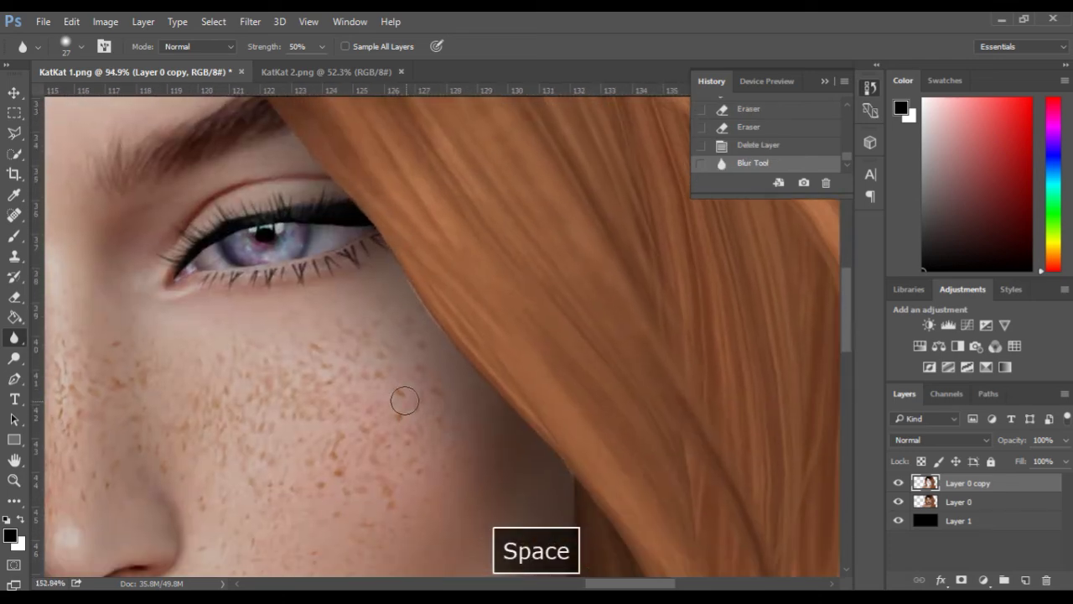
scroll(400, 390, up, 5)
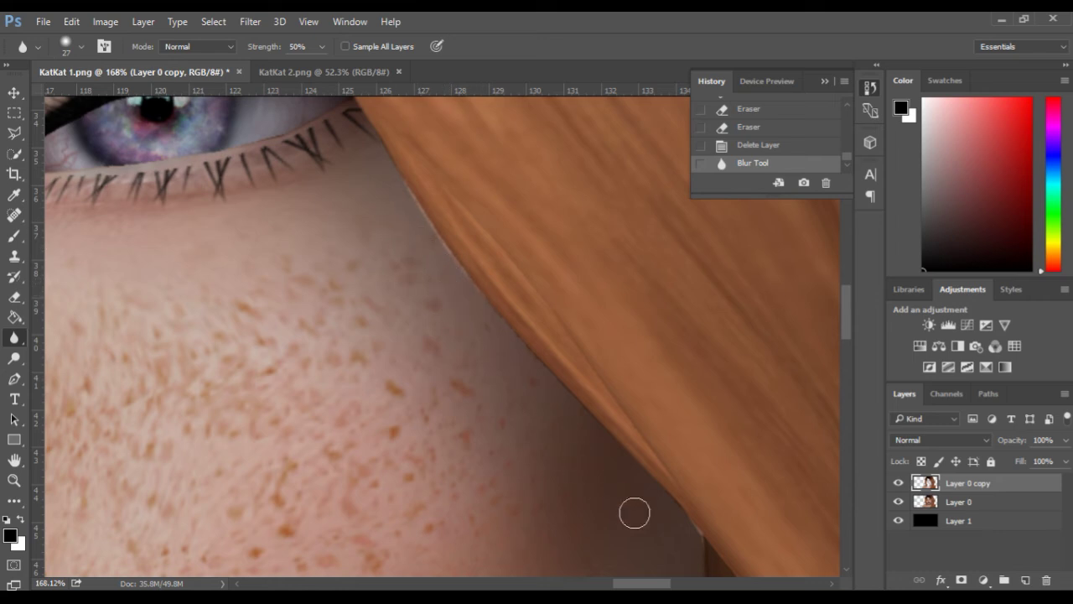
drag(186, 249, 163, 335)
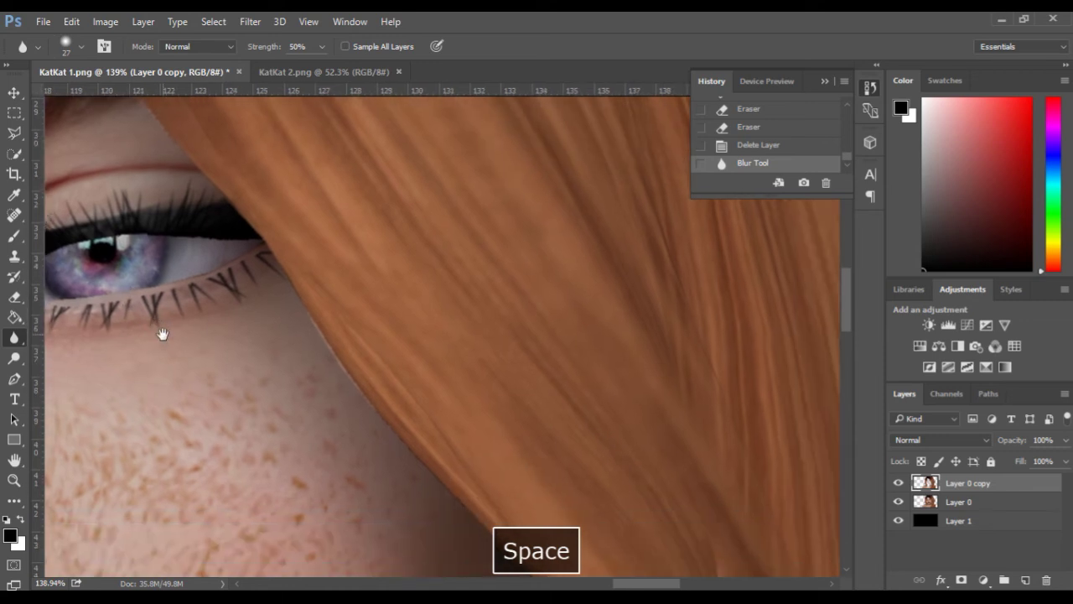
click(213, 21)
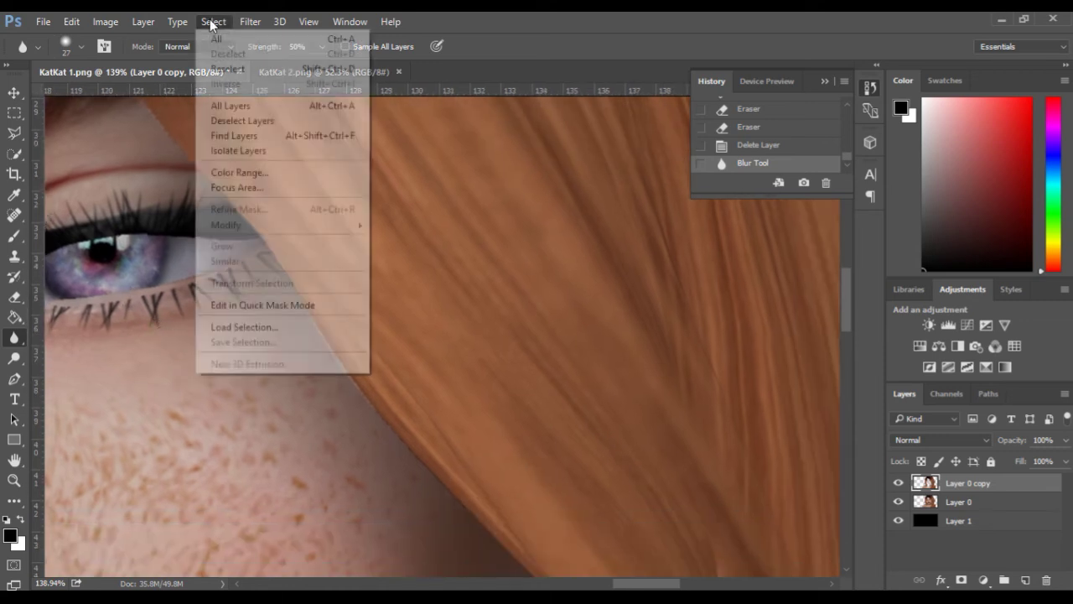
click(232, 69)
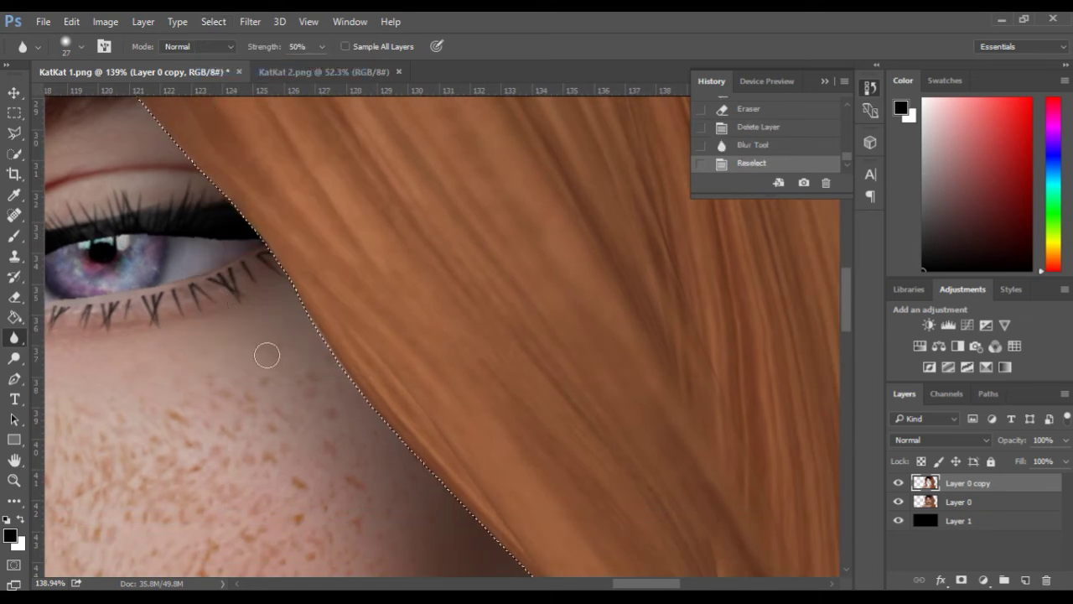
Step: Check the selection edge along the hair beside the eye and cheek, and invert the selection
scroll(314, 365, down, 4)
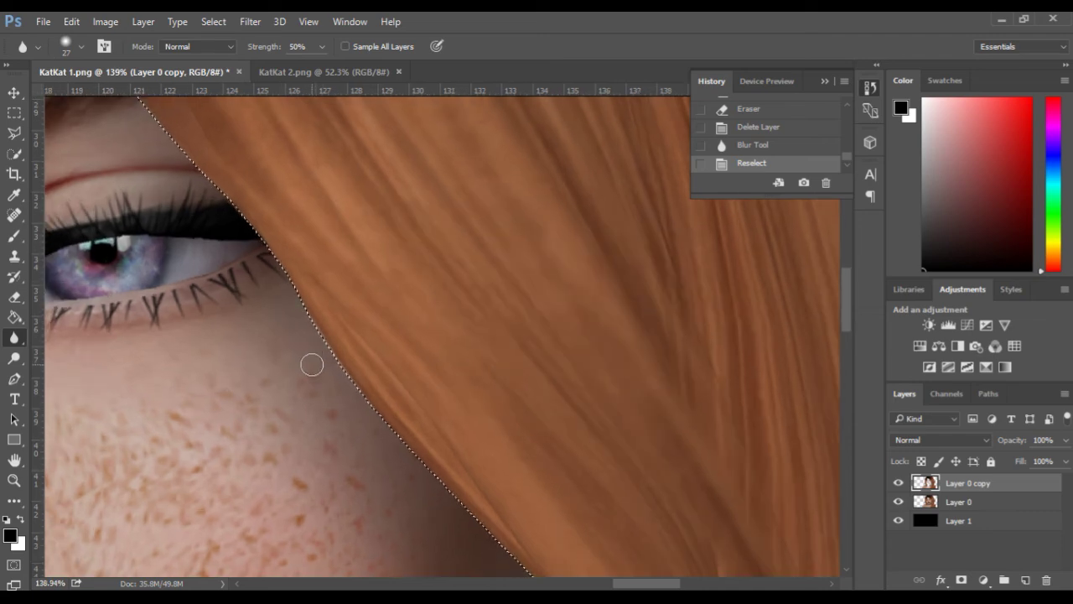
scroll(311, 363, down, 2)
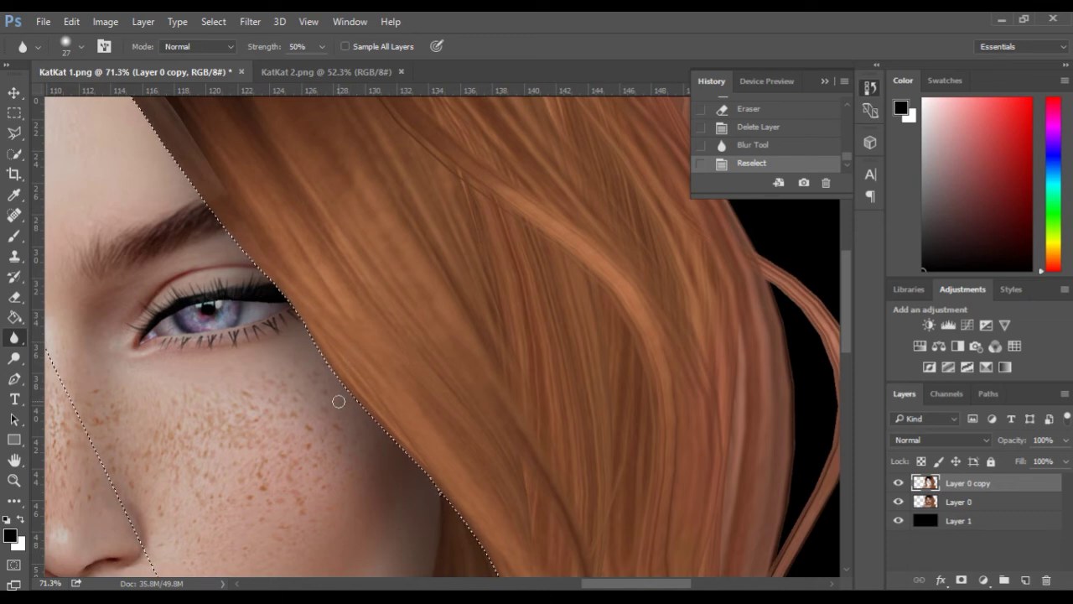
scroll(333, 402, up, 5)
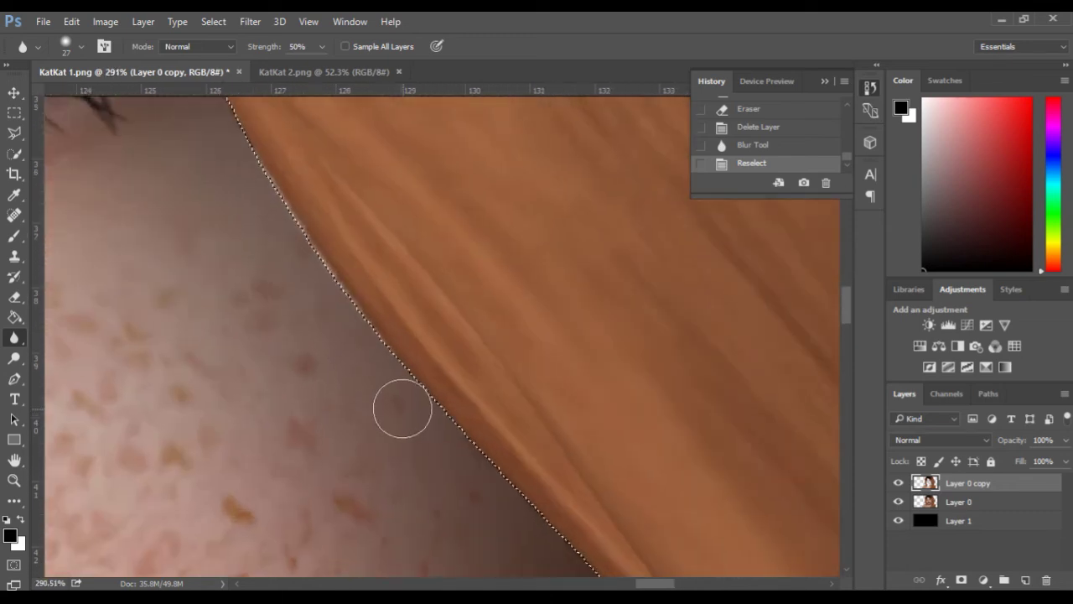
scroll(403, 409, up, 1)
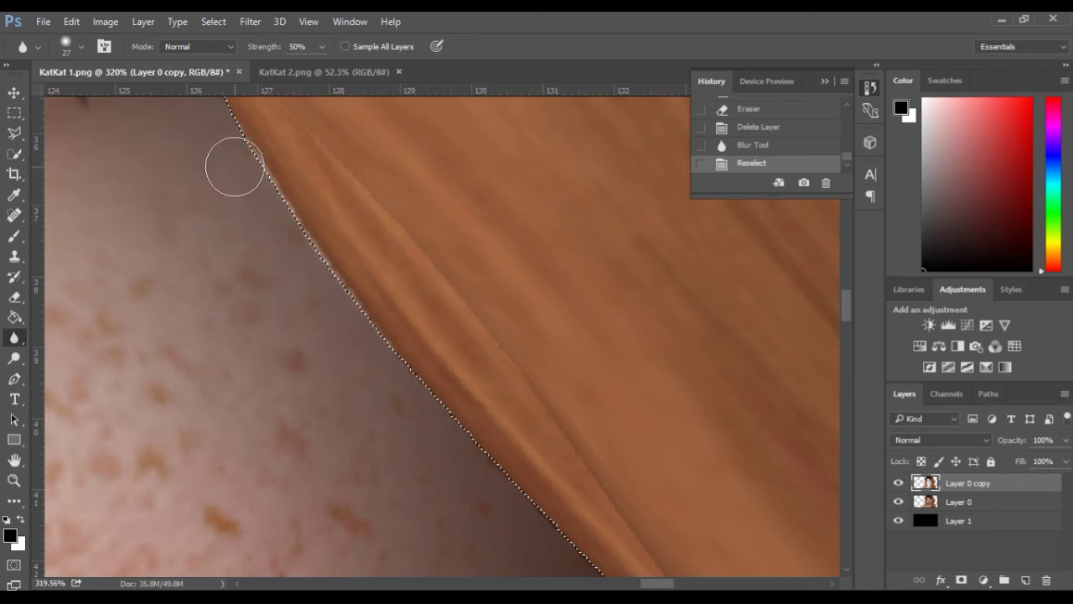
key(space)
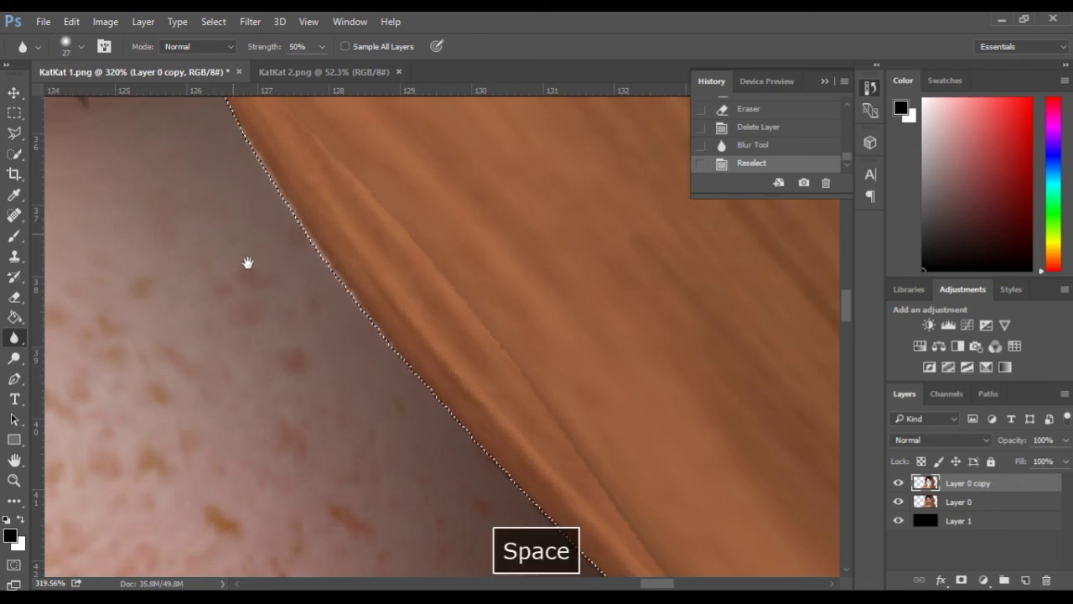
drag(248, 263, 333, 428)
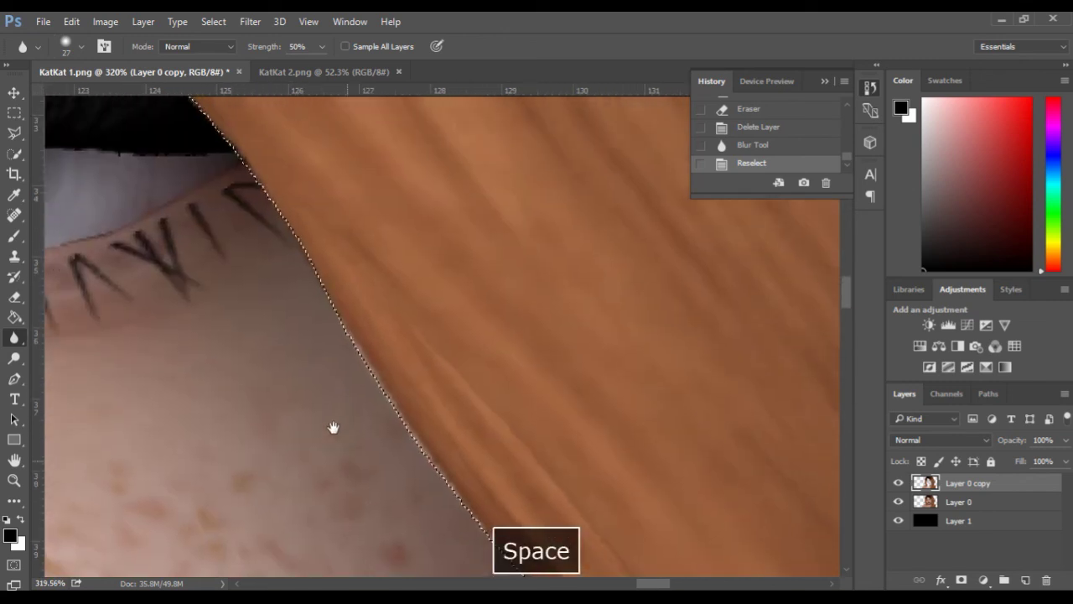
click(214, 22)
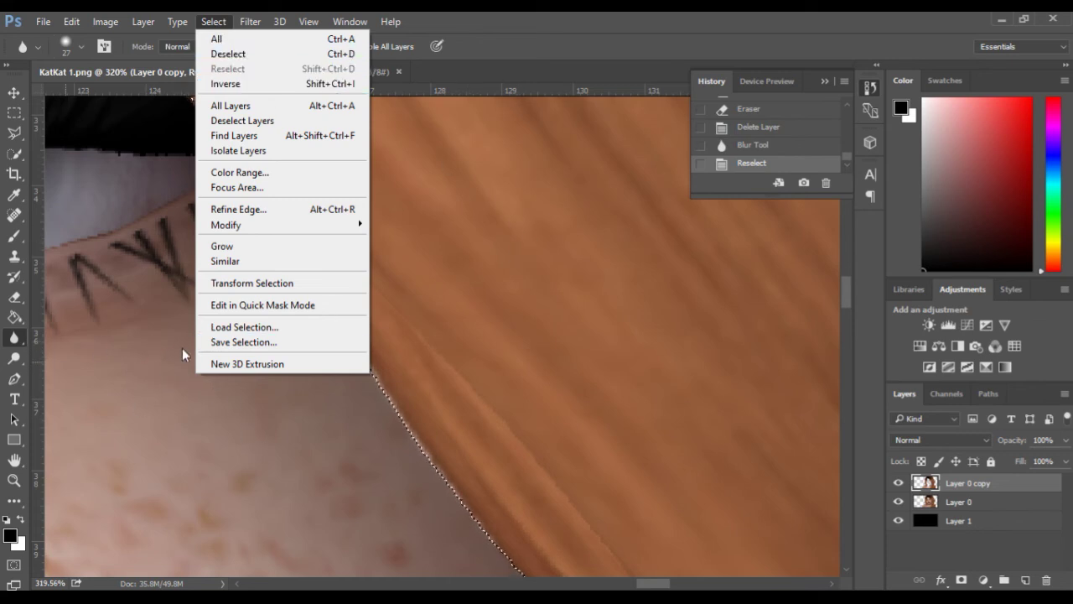
click(235, 84)
Step: Switch to the Smudge tool and smudge the hair edge just below the outer eye corner within the inverted selection
scroll(352, 229, down, 3)
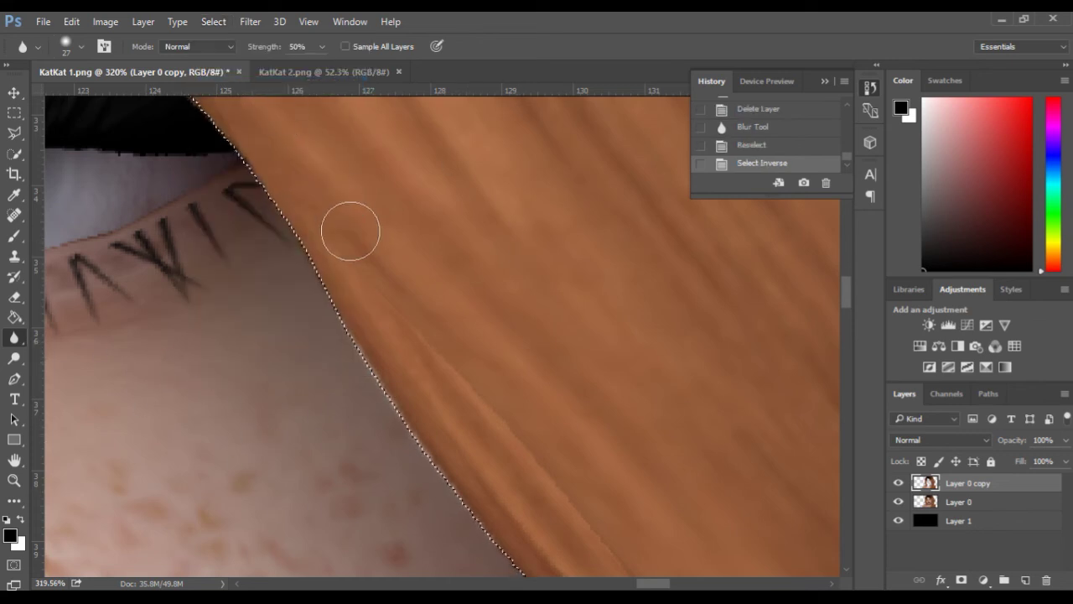
scroll(346, 247, down, 6)
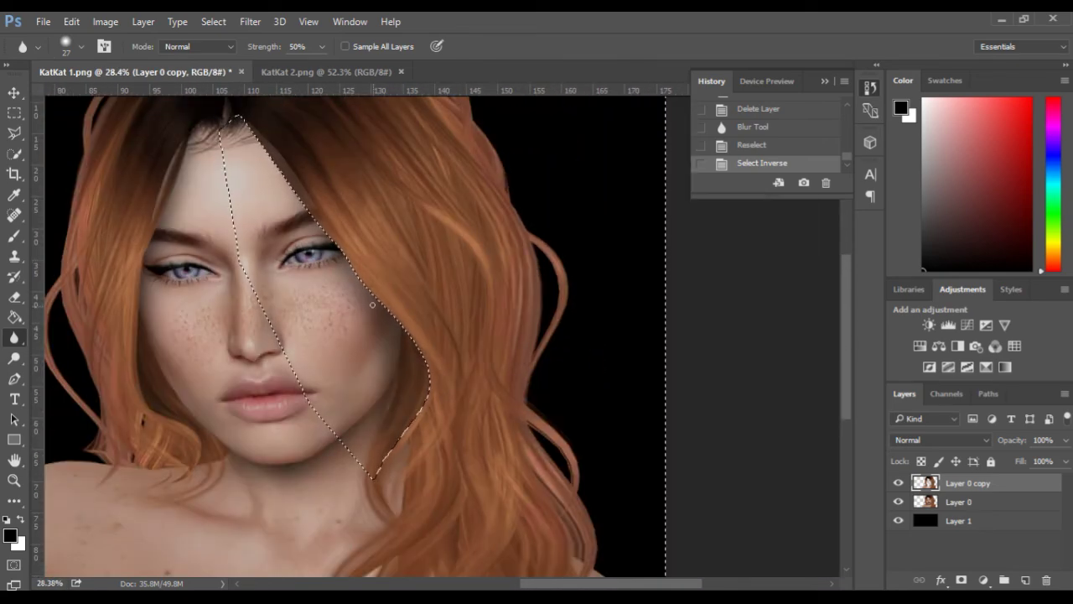
scroll(351, 301, up, 2)
scroll(351, 301, up, 4)
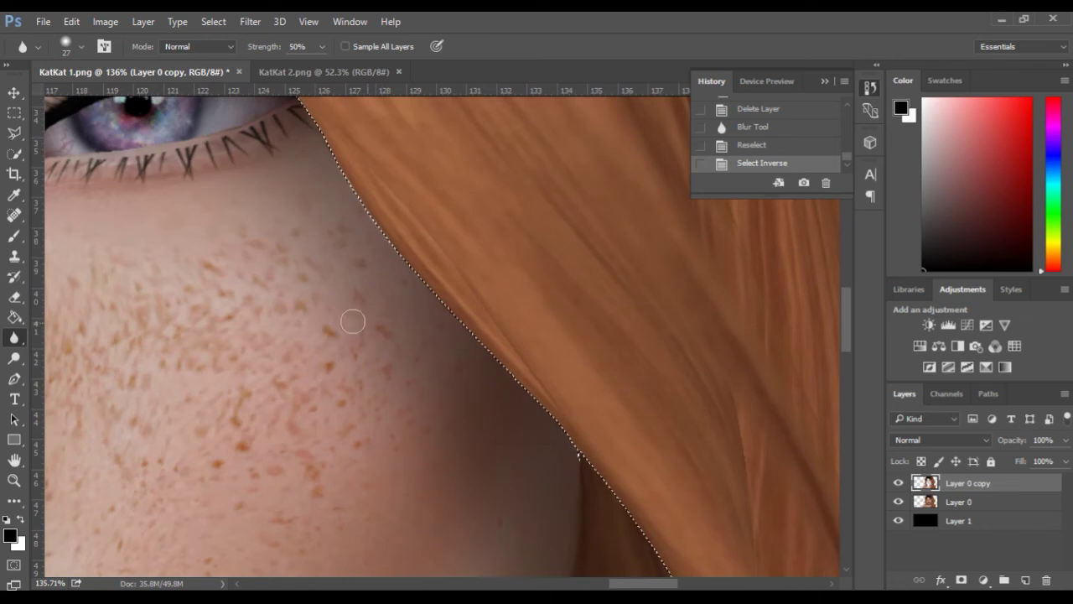
right_click(14, 339)
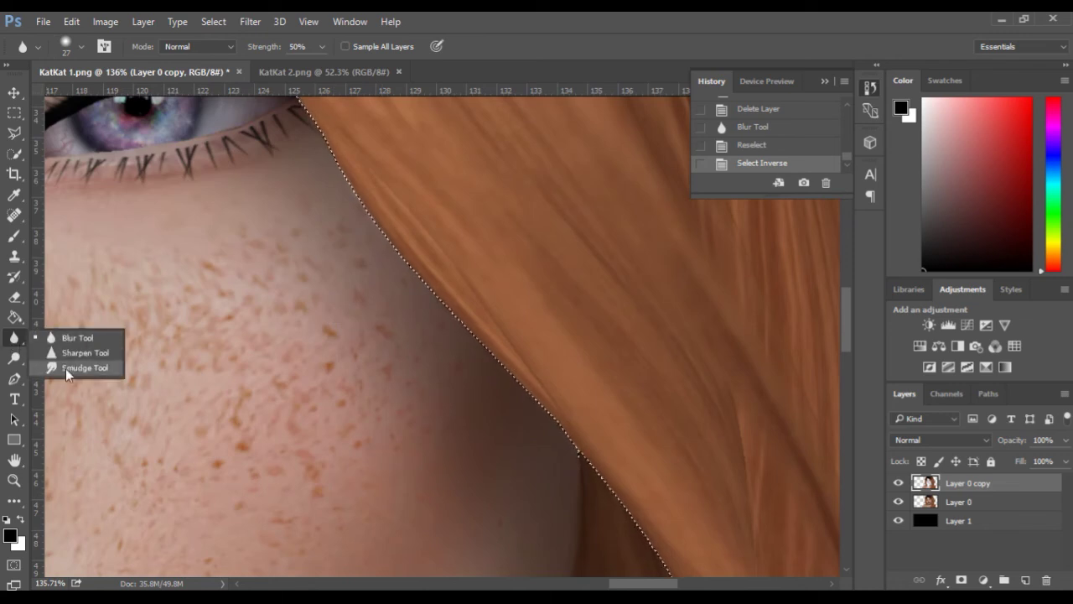
click(66, 369)
scroll(324, 302, up, 3)
key(space)
mouse_move(377, 196)
mouse_down()
mouse_move(343, 361)
mouse_move(306, 350)
mouse_move(302, 359)
mouse_up()
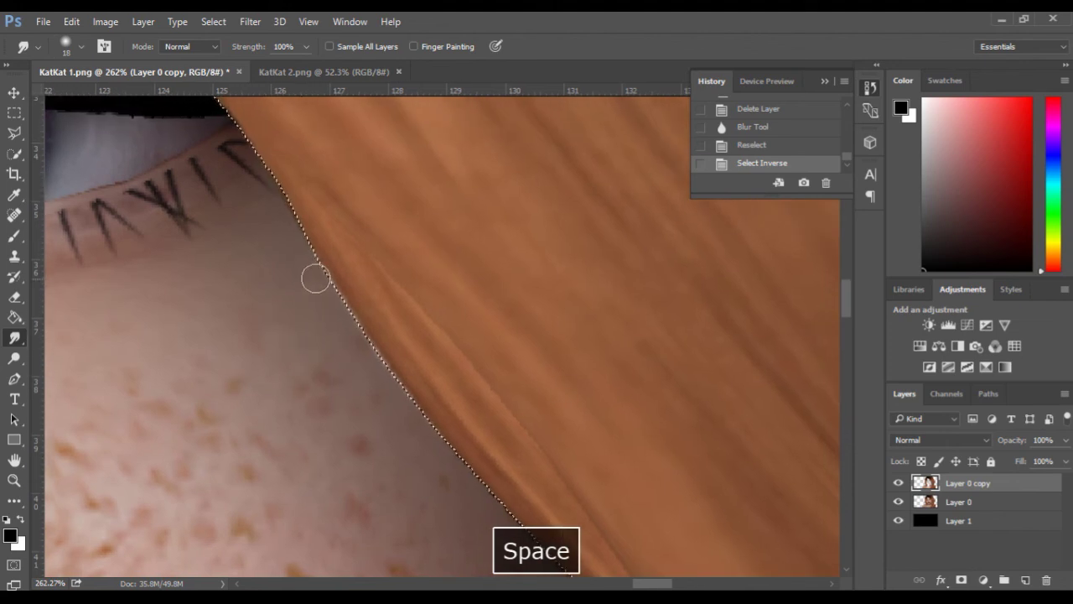
drag(319, 277, 326, 282)
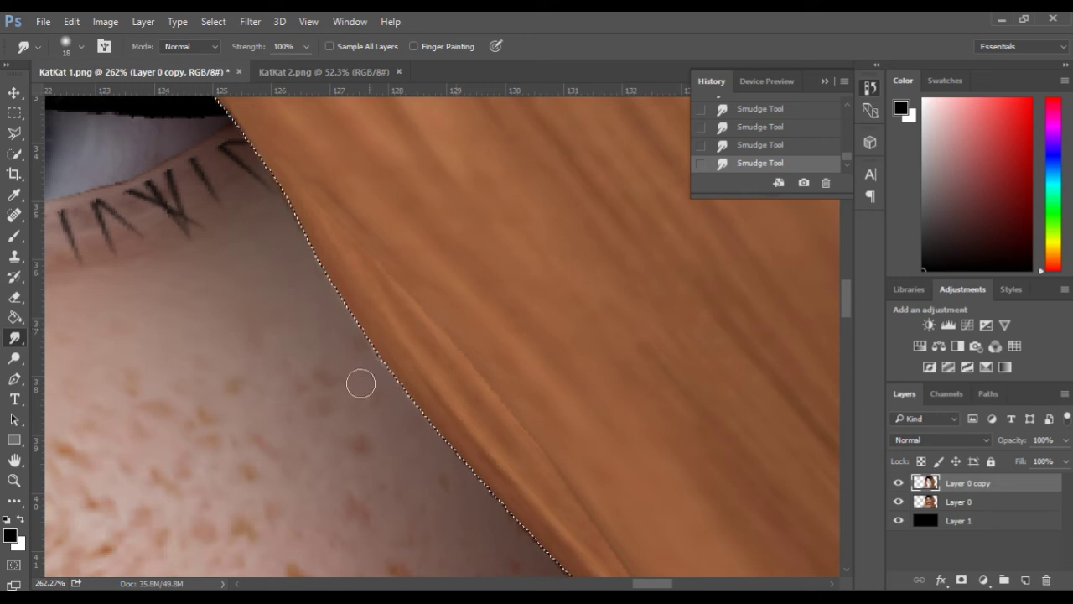
Step: Follow the hair edge down along the cheek and clear the selection to examine the smudged transition
drag(393, 412, 304, 201)
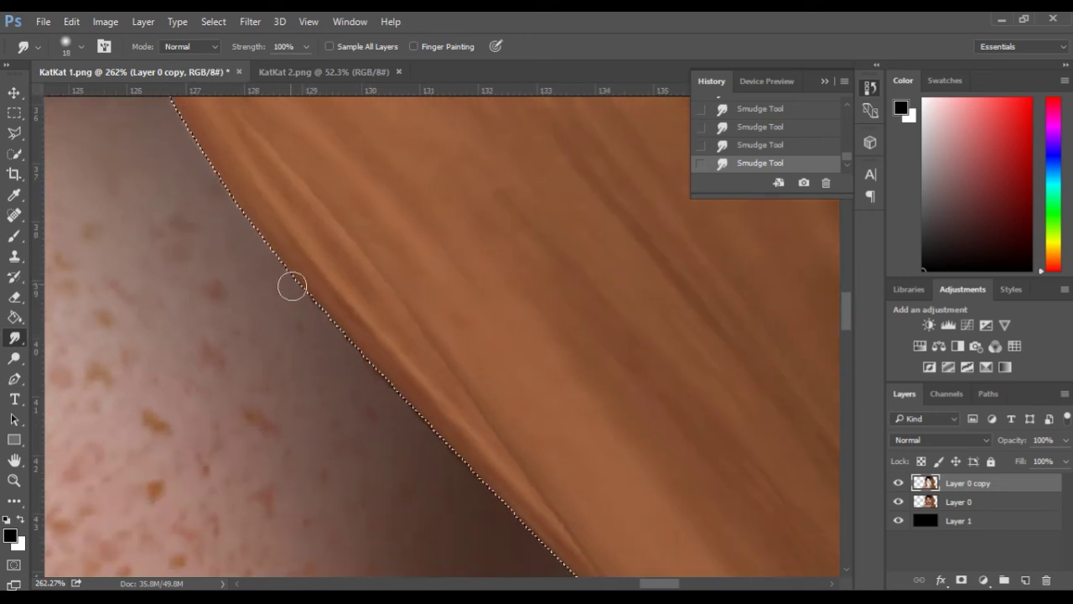
drag(317, 327, 274, 166)
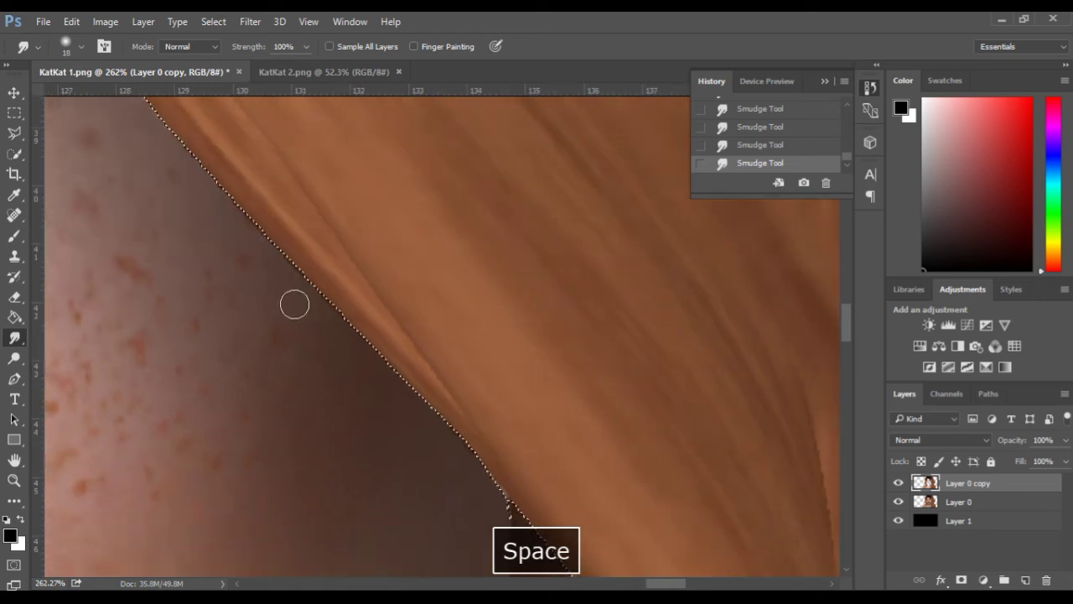
drag(348, 275, 266, 218)
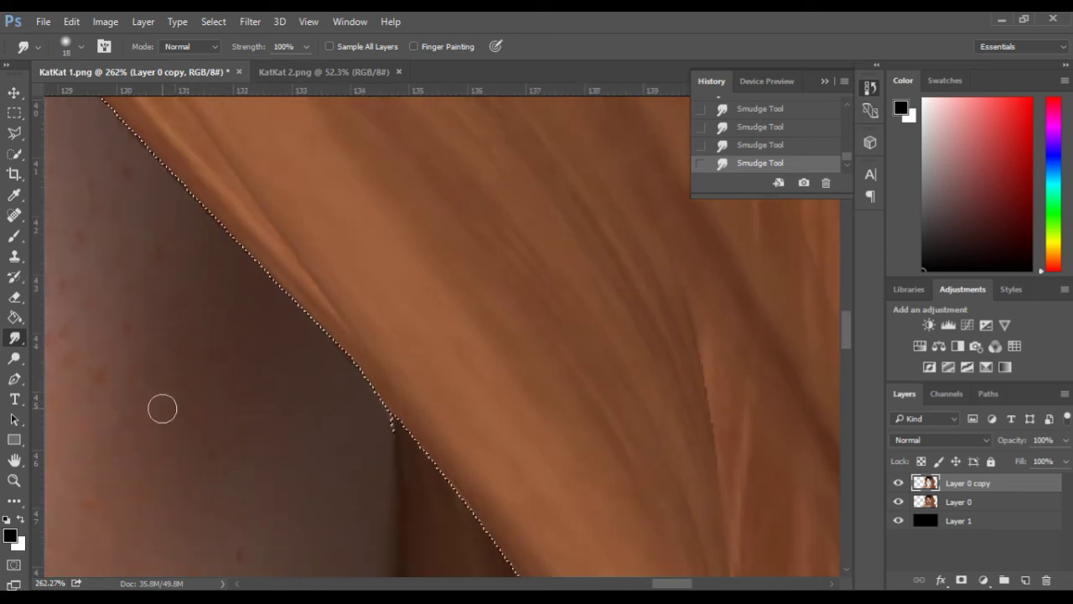
key(space)
scroll(146, 342, down, 2)
drag(125, 299, 346, 505)
key(ctrl+d)
key(space)
drag(198, 395, 202, 338)
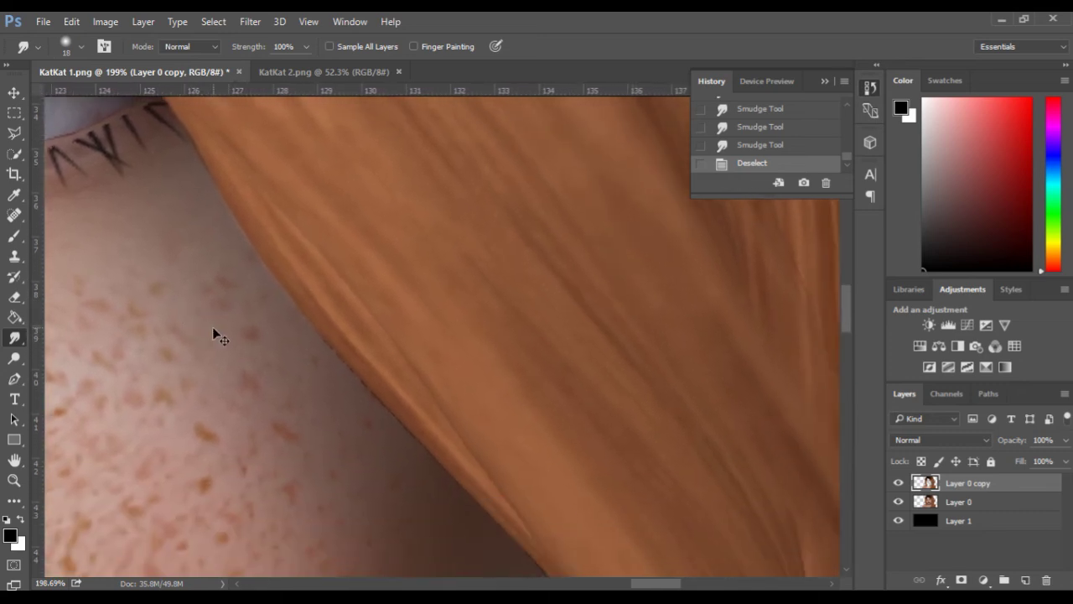
key(ctrl+d)
Step: Reselect the last selection along the hair edge and invert it
click(213, 21)
click(236, 70)
key(space)
drag(316, 397, 305, 374)
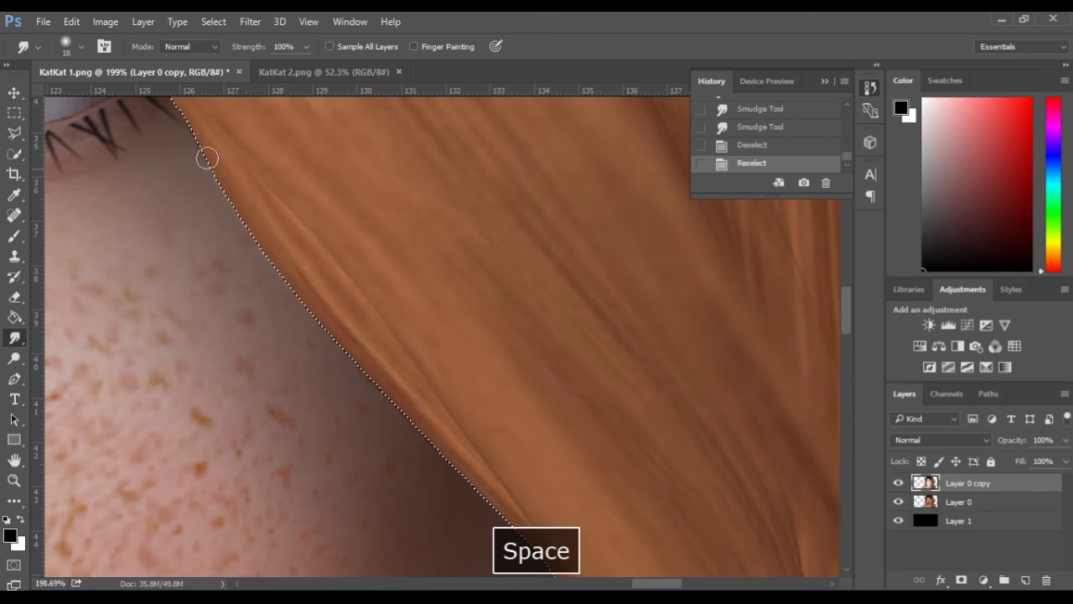
click(249, 27)
mouse_move(219, 25)
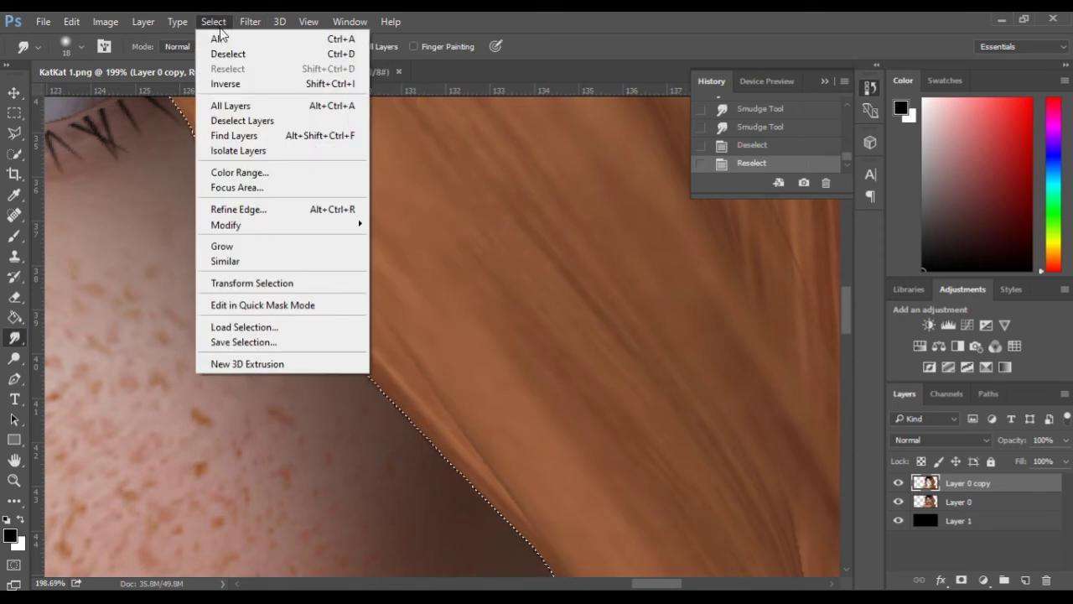
click(227, 84)
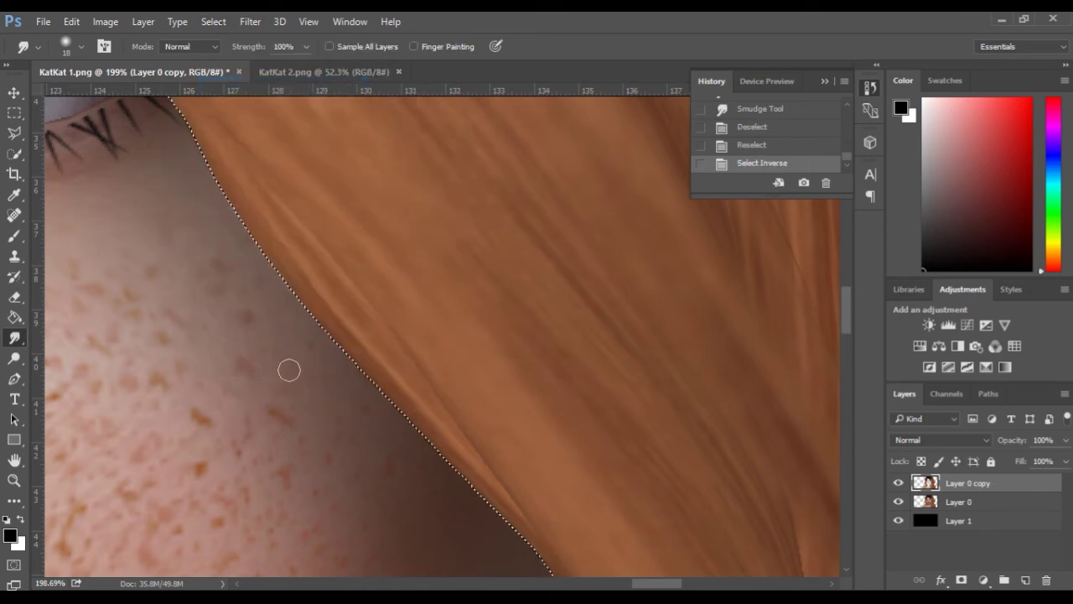
Step: Smudge the selection edge between hair and shadowed cheek, working downward along the strand
scroll(315, 392, up, 9)
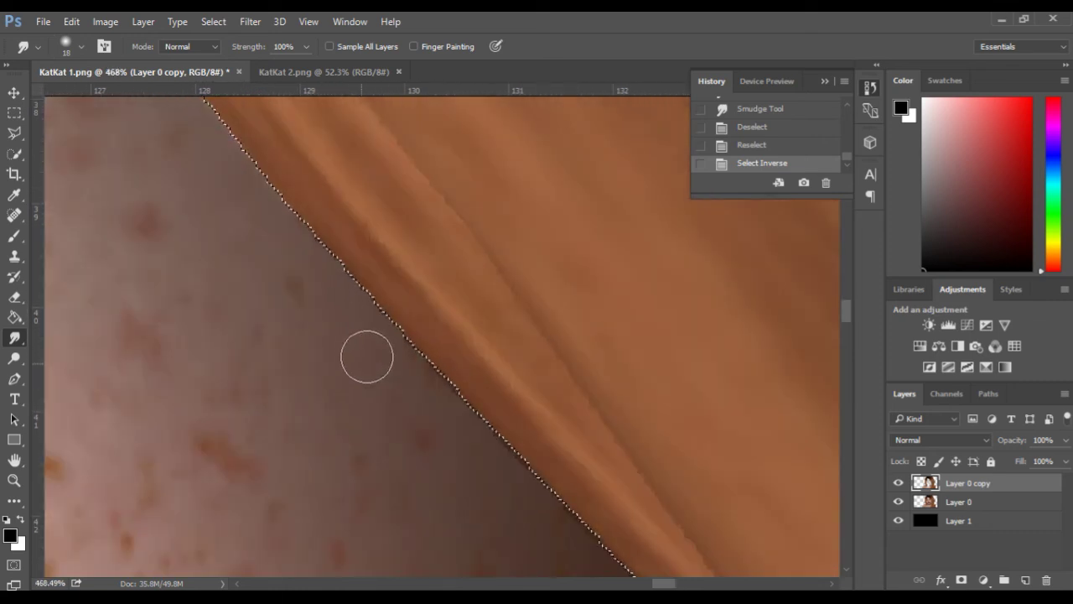
mouse_move(390, 327)
mouse_down()
mouse_move(397, 321)
mouse_move(415, 342)
mouse_up()
mouse_move(413, 352)
mouse_down()
mouse_move(428, 352)
mouse_move(513, 444)
mouse_up()
mouse_move(514, 459)
mouse_down()
mouse_move(556, 460)
mouse_move(588, 503)
mouse_up()
key(space)
drag(501, 450, 359, 294)
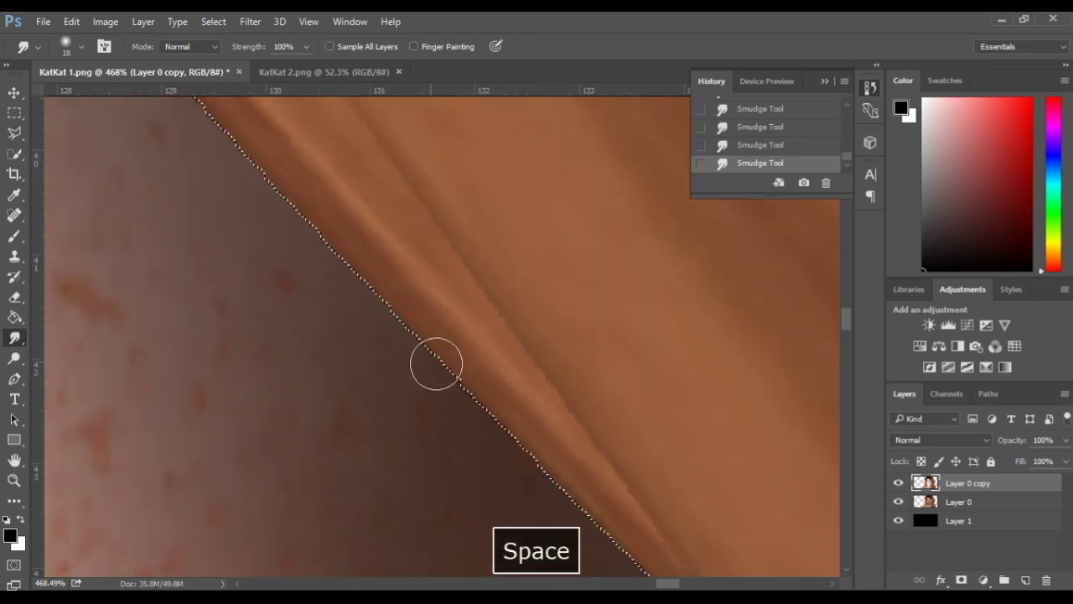
mouse_move(461, 381)
mouse_down()
mouse_move(476, 417)
mouse_move(530, 440)
mouse_move(592, 519)
mouse_up()
Step: Smudge the edge between hair and skin from the upper cheek up toward the lower lashes
key(space)
drag(356, 368, 441, 533)
mouse_move(306, 302)
mouse_down()
mouse_move(294, 265)
mouse_move(264, 237)
mouse_move(266, 217)
mouse_up()
key(space)
mouse_move(178, 144)
mouse_down()
mouse_move(242, 263)
mouse_move(285, 300)
mouse_up()
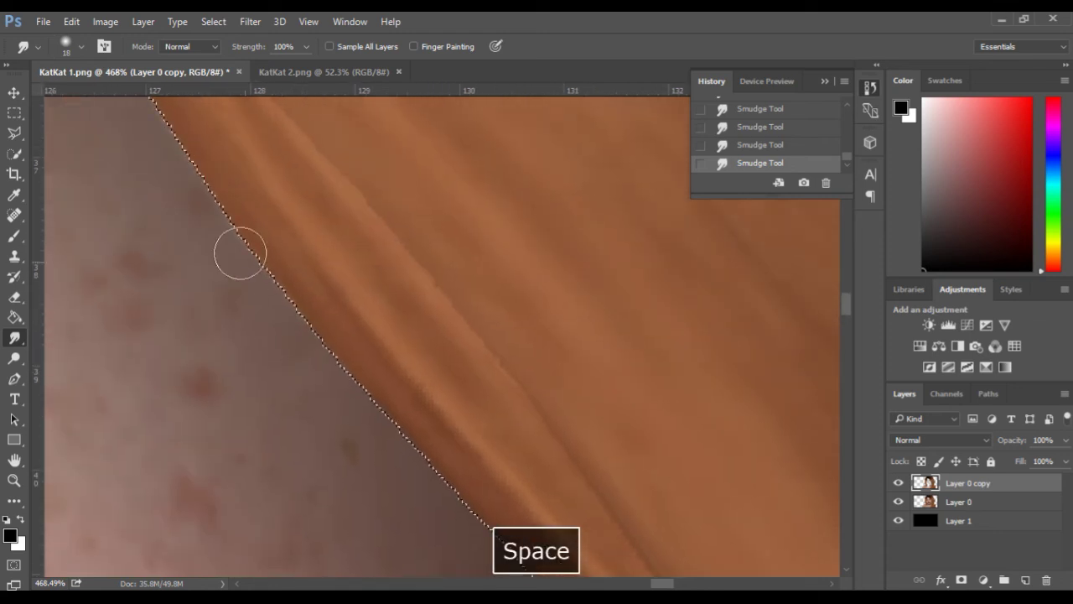
mouse_move(227, 220)
mouse_down()
mouse_move(190, 170)
mouse_move(278, 369)
mouse_up()
key(space)
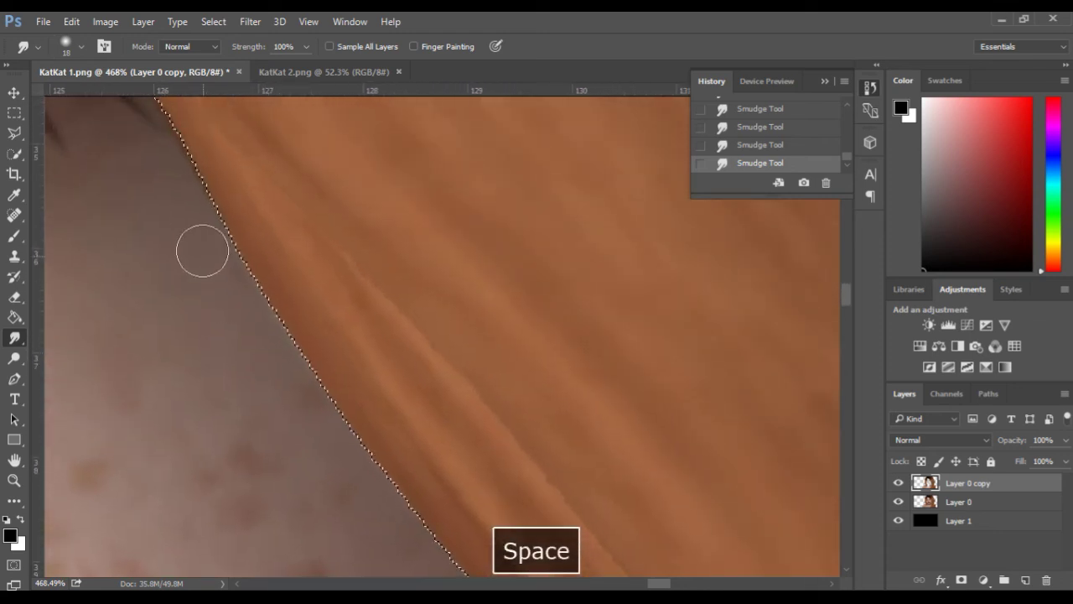
mouse_move(206, 199)
mouse_down()
mouse_move(204, 132)
mouse_move(220, 134)
mouse_move(259, 246)
mouse_move(259, 282)
mouse_move(246, 285)
mouse_move(239, 220)
mouse_up()
Step: Reduce the Smudge brush to 11 px and smudge the hair edge beside the eyeliner and upper eyelid
key(space)
alt+right_click(258, 281)
drag(149, 263, 292, 512)
mouse_move(136, 230)
mouse_down()
mouse_move(227, 300)
mouse_move(352, 469)
mouse_move(252, 348)
mouse_move(240, 314)
mouse_up()
mouse_move(297, 416)
mouse_down()
mouse_move(329, 395)
mouse_move(309, 428)
mouse_move(361, 459)
mouse_move(378, 485)
mouse_up()
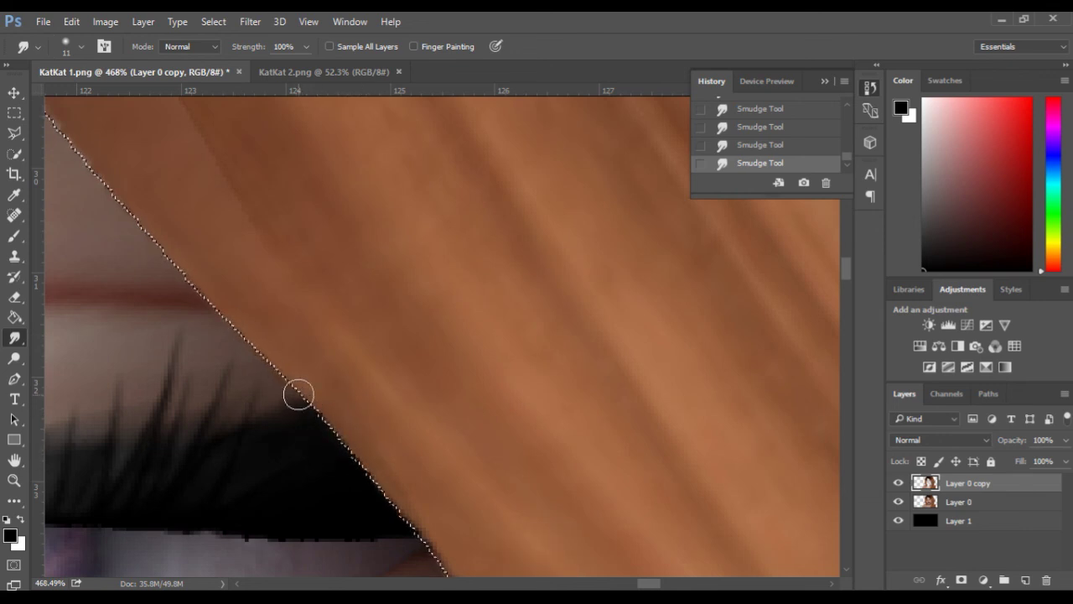
drag(194, 246, 350, 328)
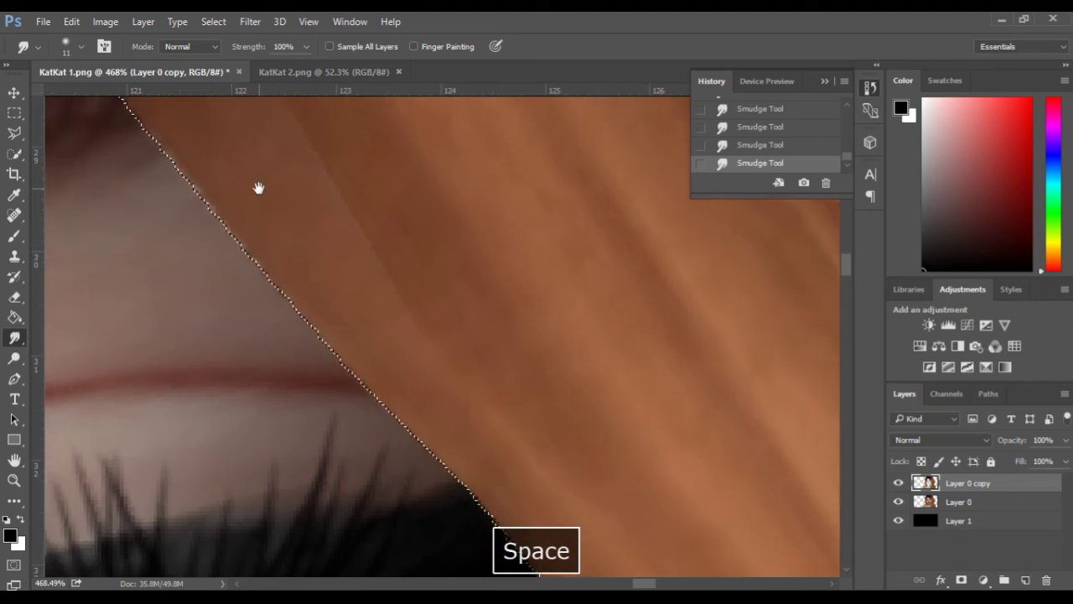
drag(259, 188, 403, 324)
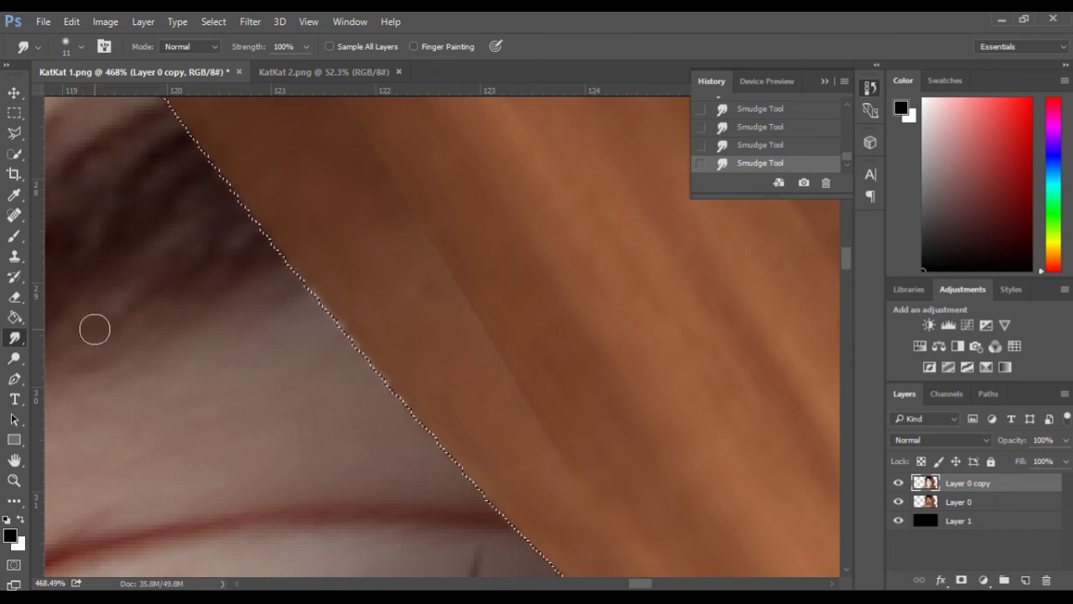
Step: Invert the selection and smudge the opposite side of the hair edge between eyelid and eyebrow
click(250, 24)
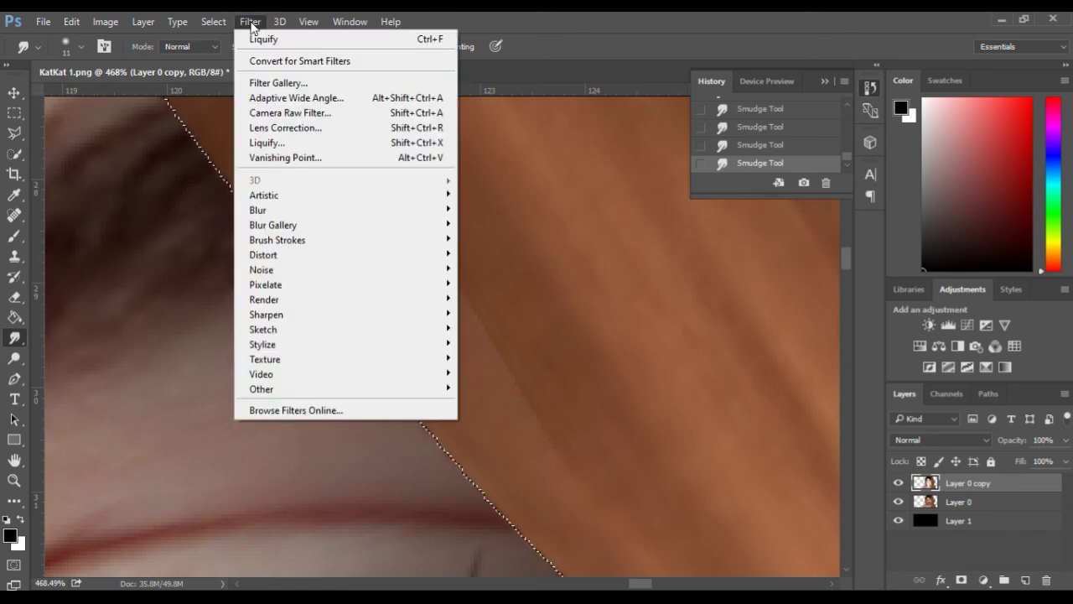
mouse_move(213, 22)
click(223, 84)
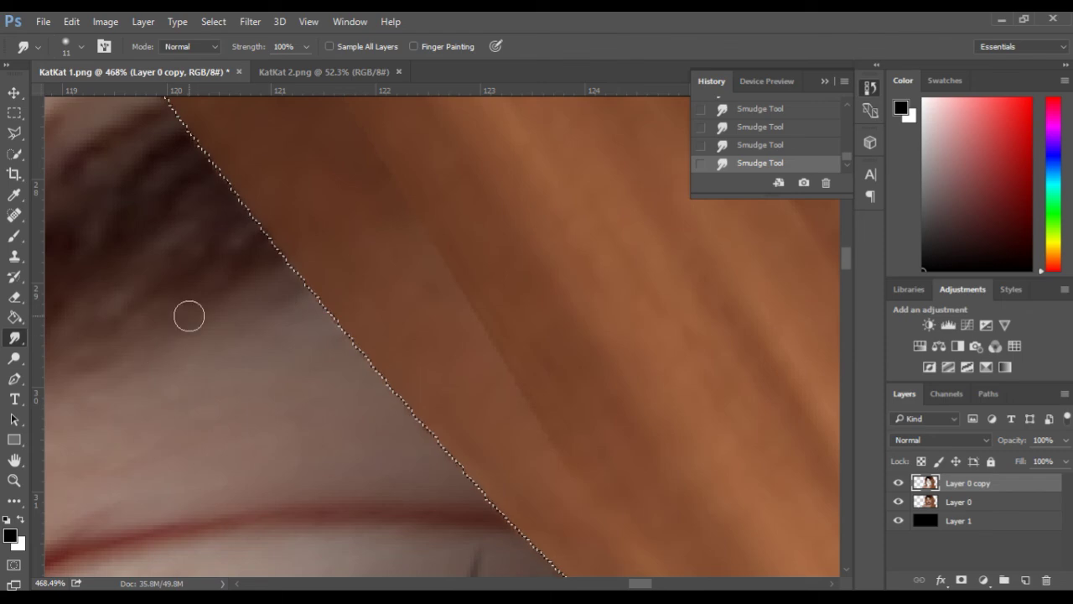
Step: Clear the selection and examine the smudged hair edge along the forehead, eye and cheek
scroll(190, 316, down, 8)
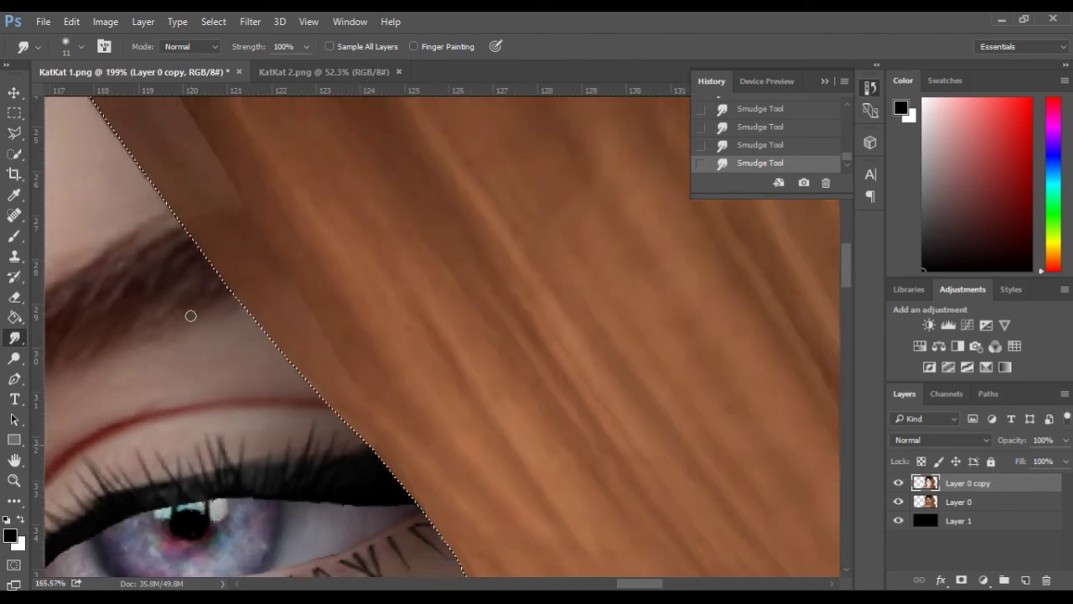
scroll(191, 316, down, 4)
key(space)
drag(173, 209, 398, 281)
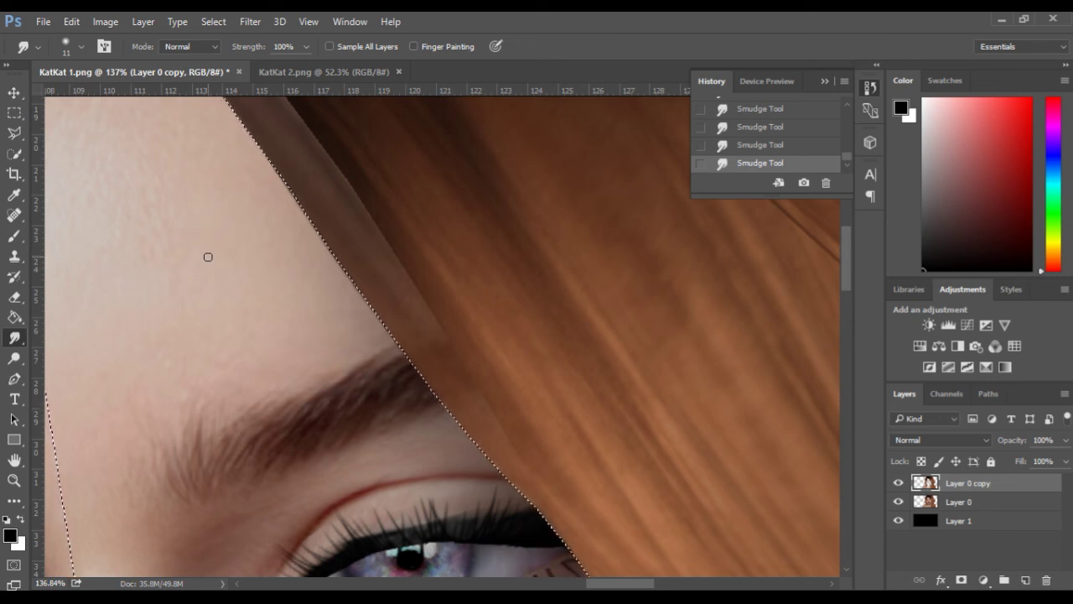
scroll(208, 280, down, 5)
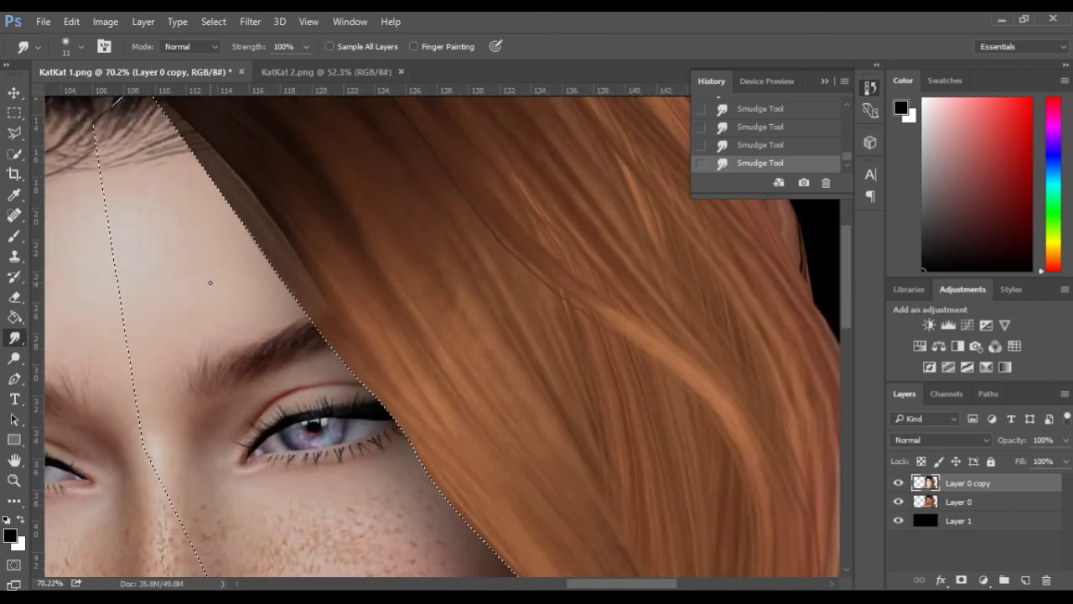
key(ctrl+d)
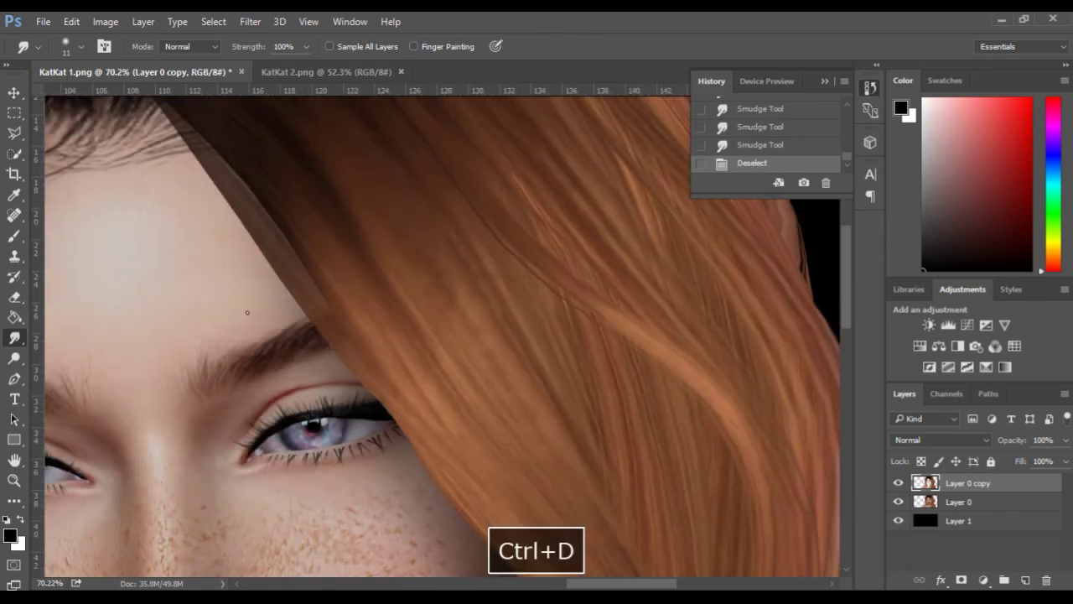
scroll(293, 356, down, 2)
key(space)
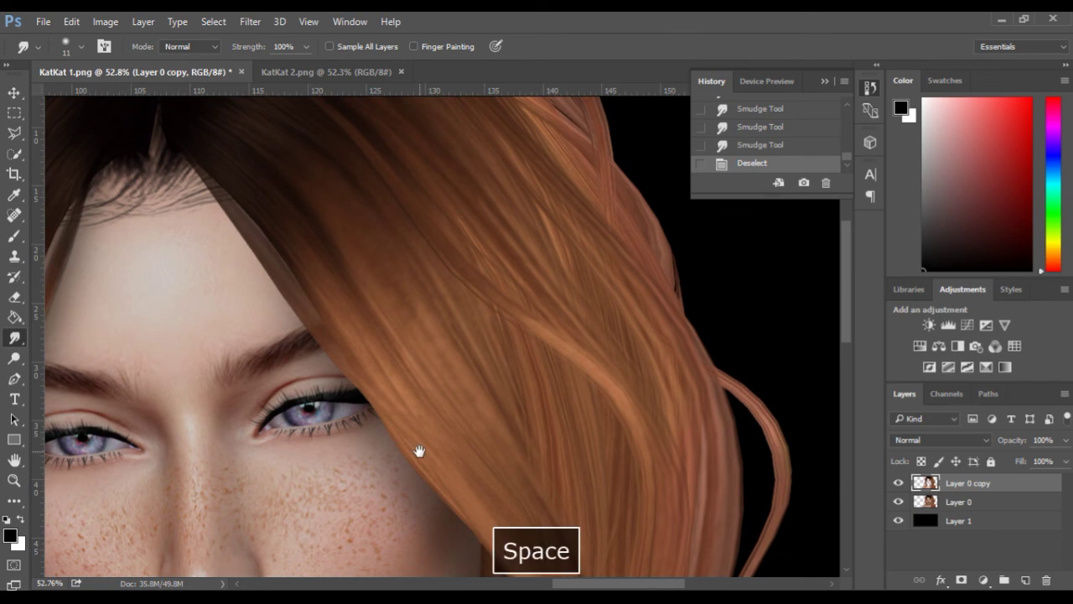
drag(418, 450, 362, 254)
scroll(316, 352, up, 2)
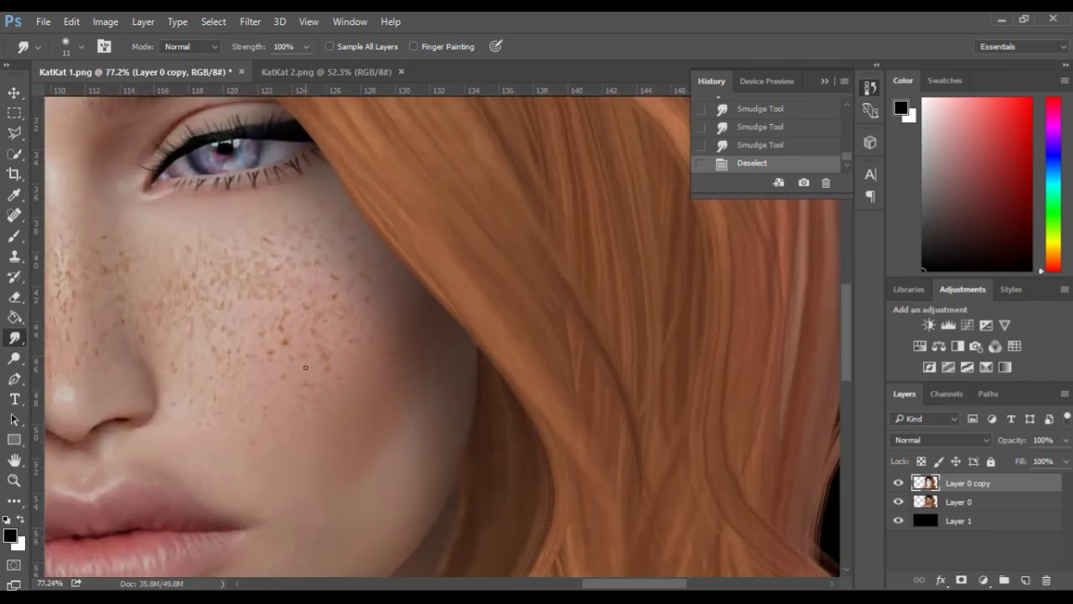
key(space)
drag(302, 276, 270, 409)
Step: Switch to the Blur tool and soften the hair edge below the outer eye corner with an 18 px brush
right_click(14, 336)
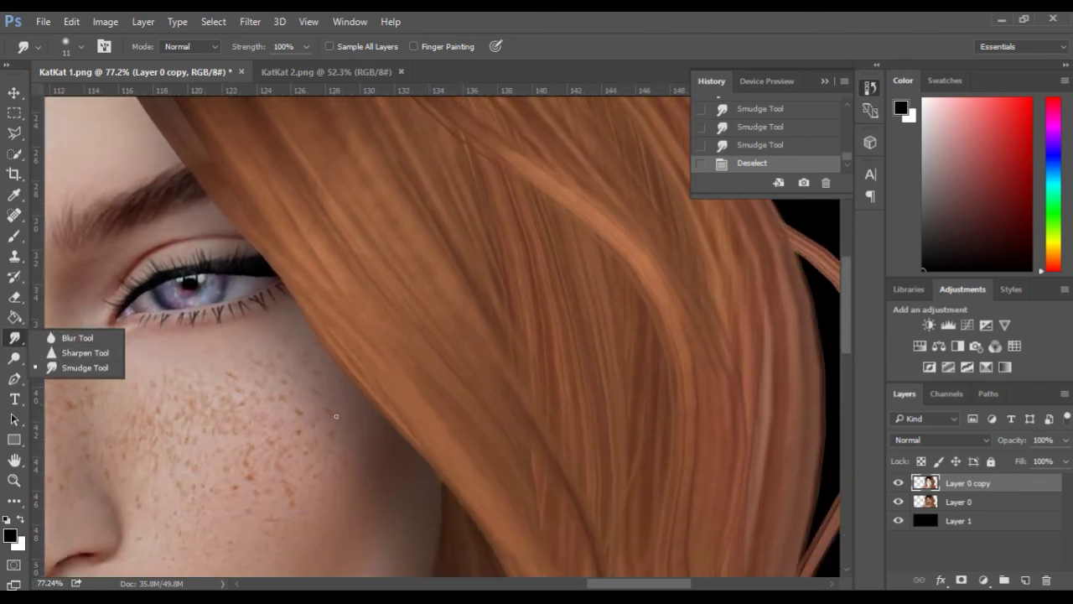
click(79, 339)
scroll(337, 394, up, 3)
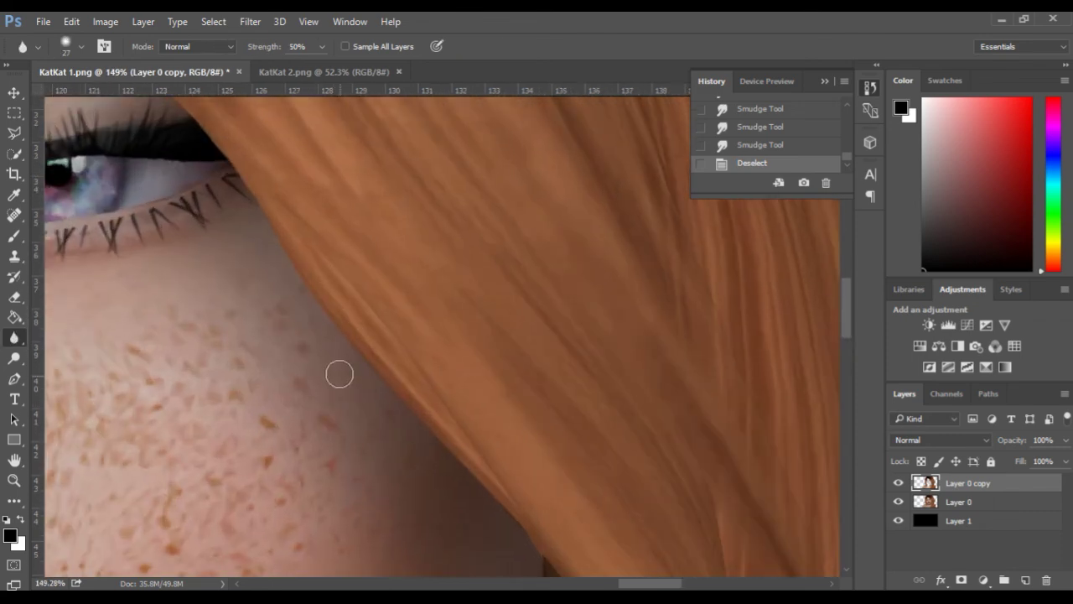
drag(277, 226, 273, 225)
drag(307, 273, 250, 180)
Step: Blur the hair edge beside the eyeliner and upper eyelid up to the eyebrow
key(space)
drag(254, 139, 491, 374)
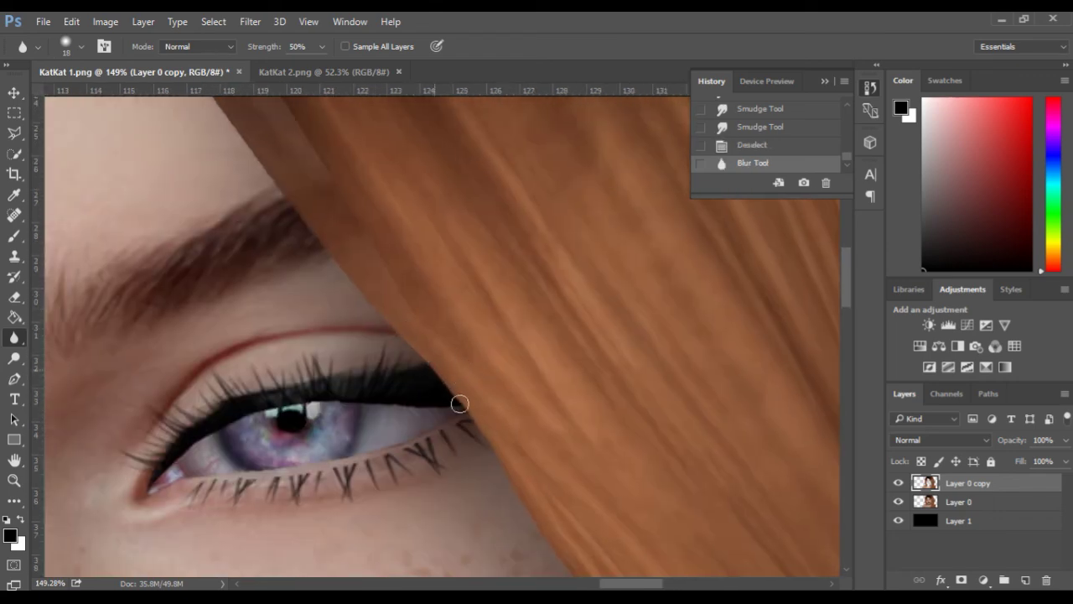
key(space)
drag(412, 316, 487, 406)
drag(369, 300, 448, 400)
Step: Blur the hair edge along the forehead from the eyebrow up to the hairline with the 18 px brush
key(space)
drag(337, 194, 409, 280)
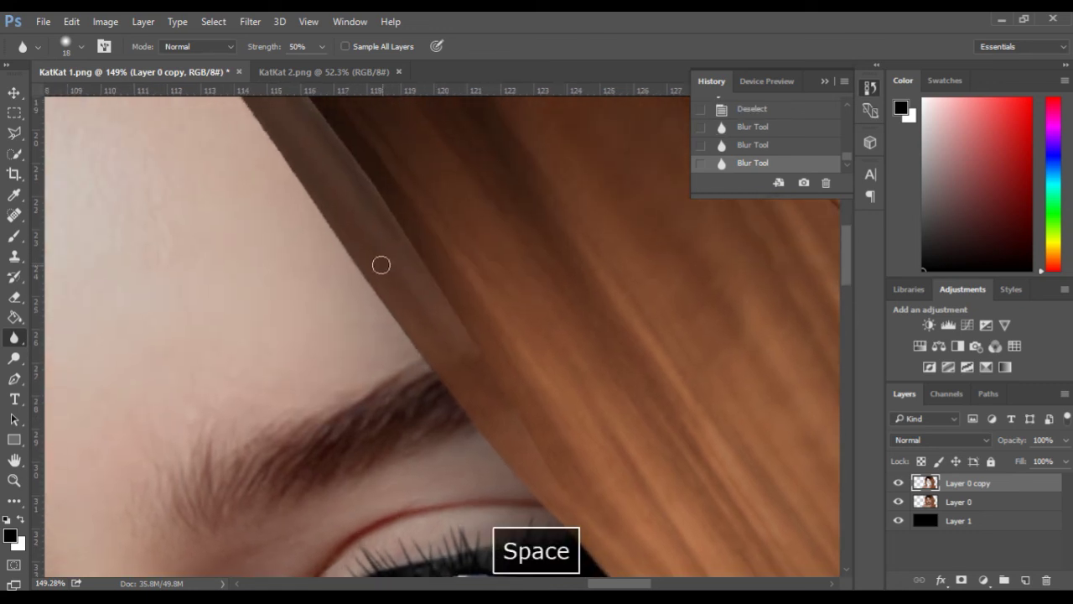
key(space)
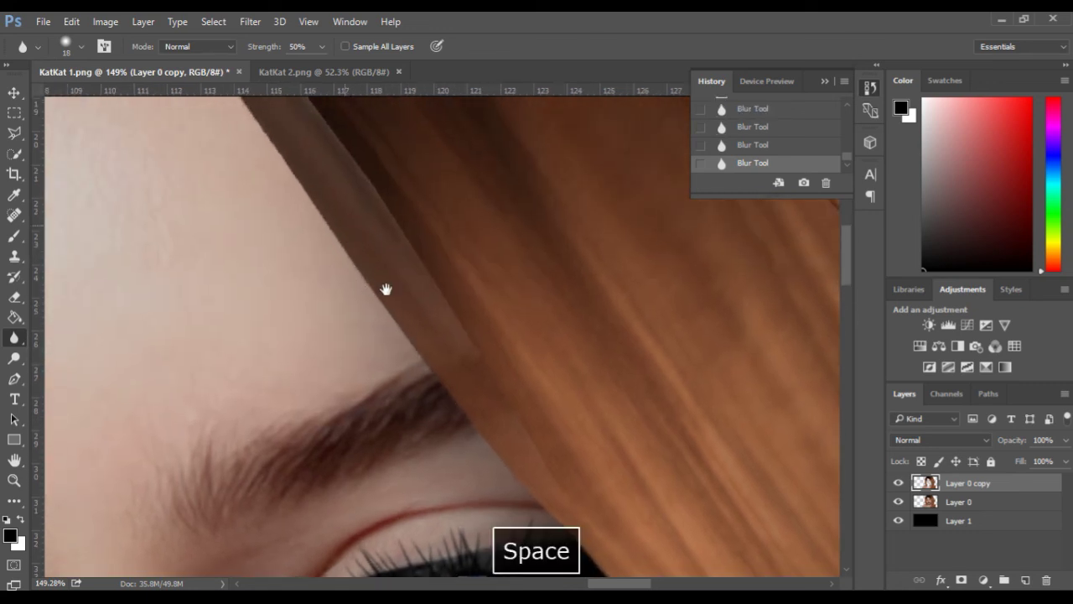
drag(383, 290, 429, 350)
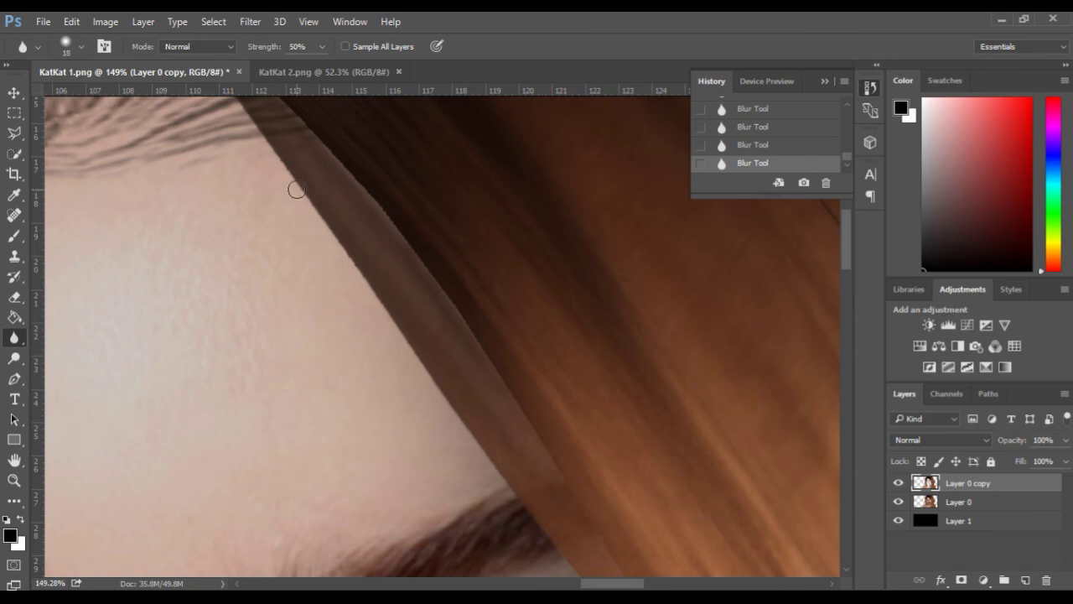
key(space)
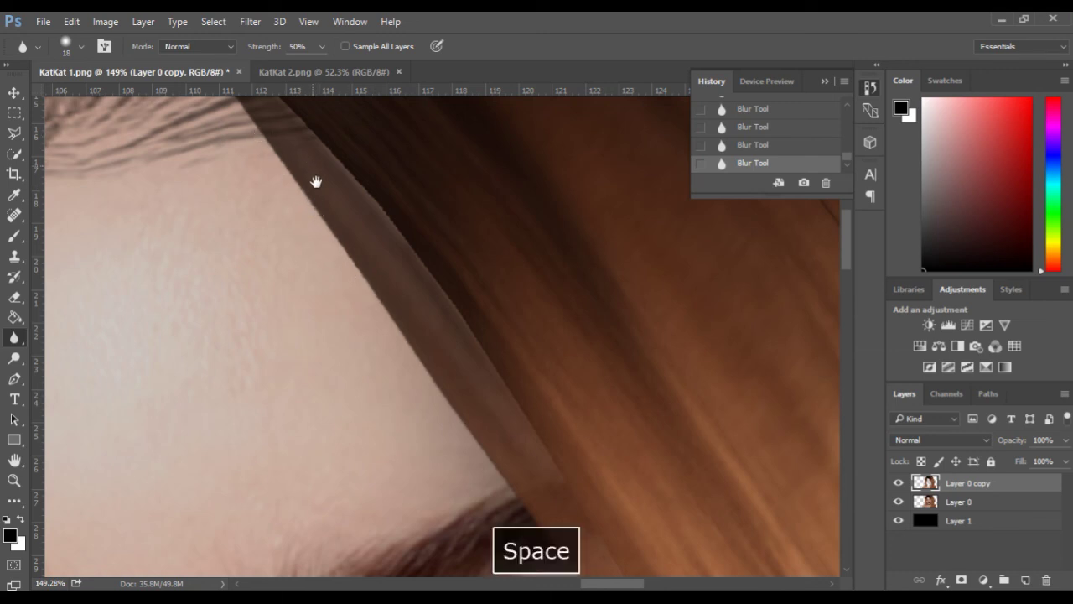
drag(316, 182, 398, 296)
Step: Compare the retouched portrait with the original by repeatedly hiding and showing Layer 0 copy
scroll(311, 359, down, 9)
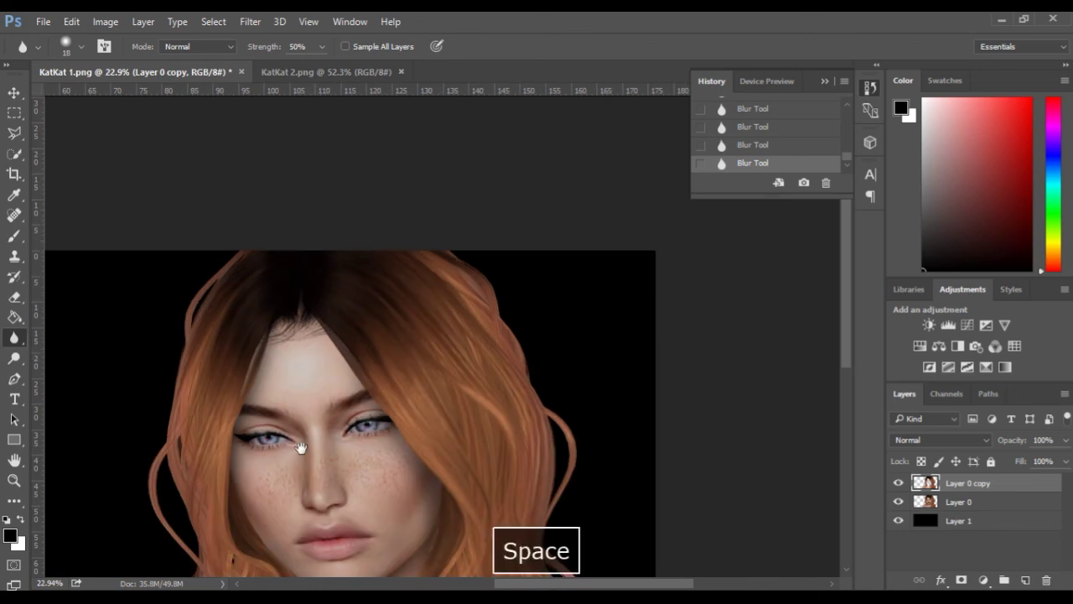
drag(301, 447, 255, 254)
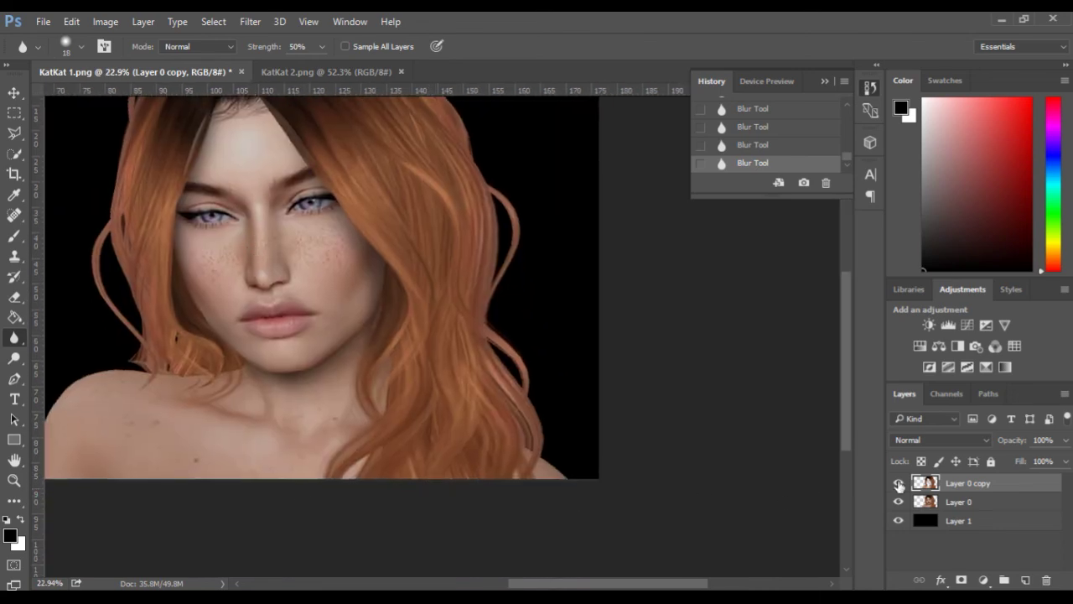
click(898, 484)
click(899, 485)
click(899, 484)
click(898, 485)
click(898, 484)
click(899, 485)
scroll(298, 306, down, 4)
key(space)
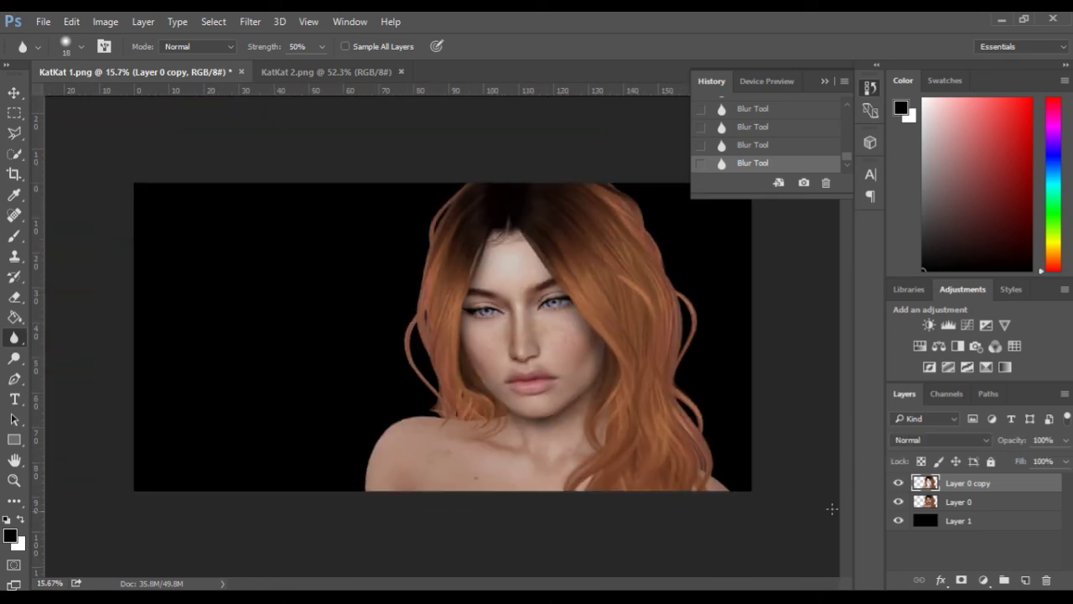
click(897, 486)
scroll(594, 467, up, 3)
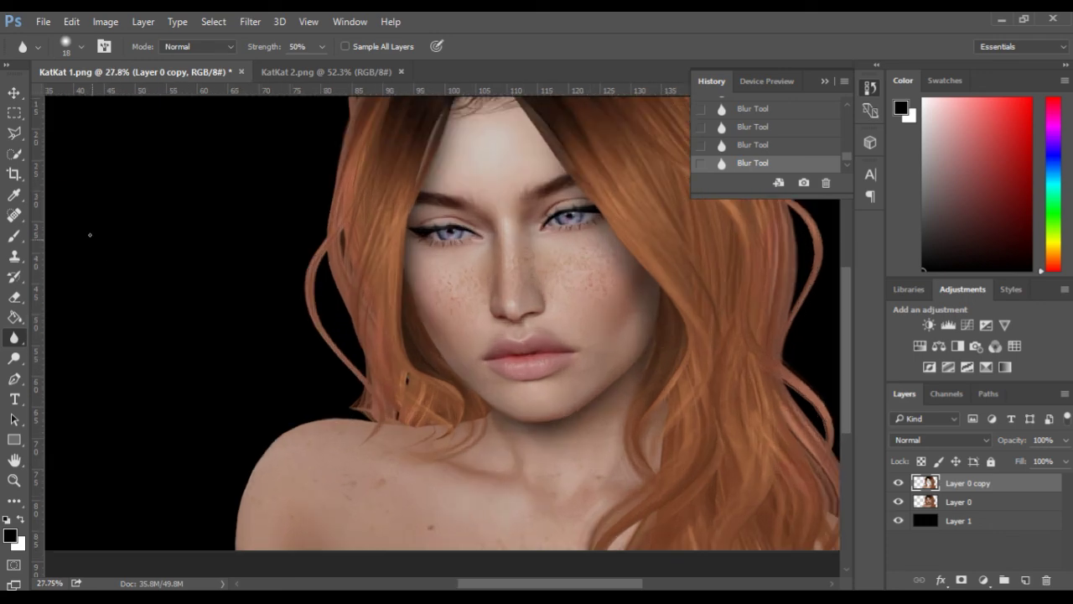
Step: Show the lasso tool variants with the Polygonal Lasso active and switch to the Brush tool
click(12, 137)
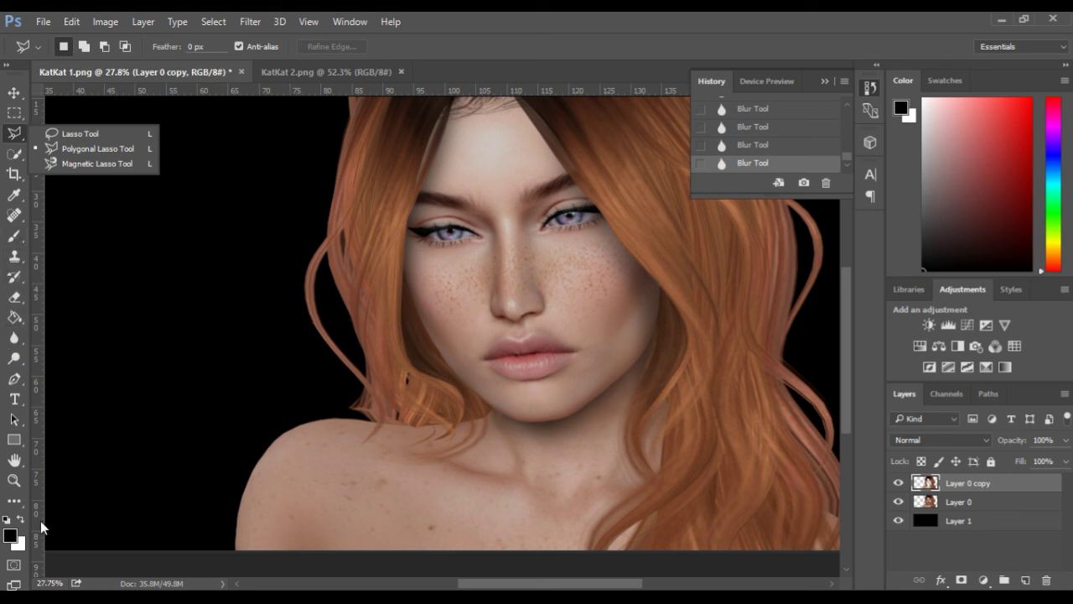
click(14, 236)
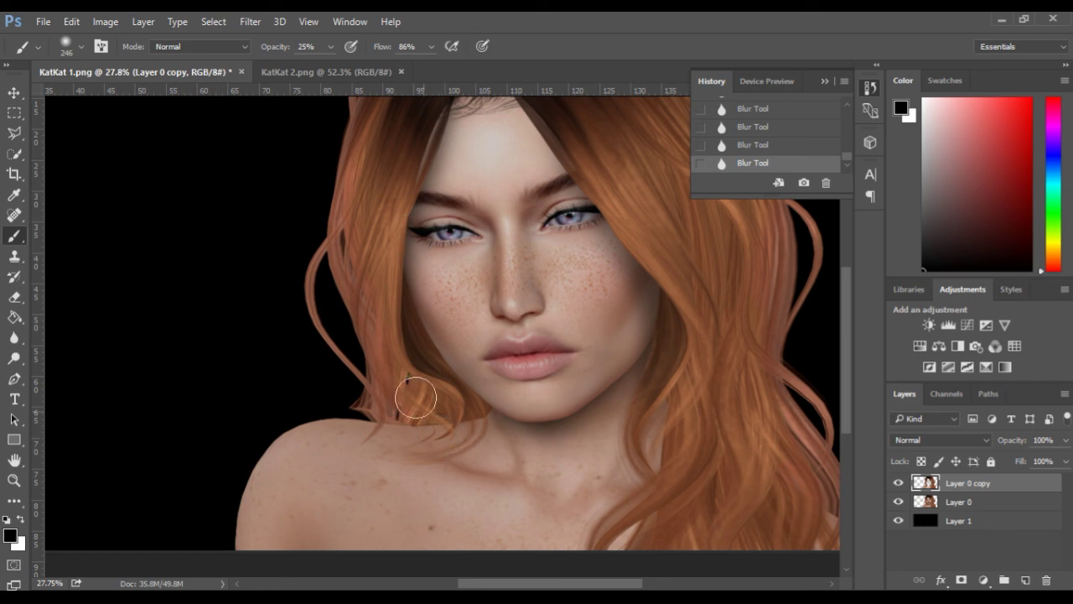
key(space)
drag(379, 374, 246, 383)
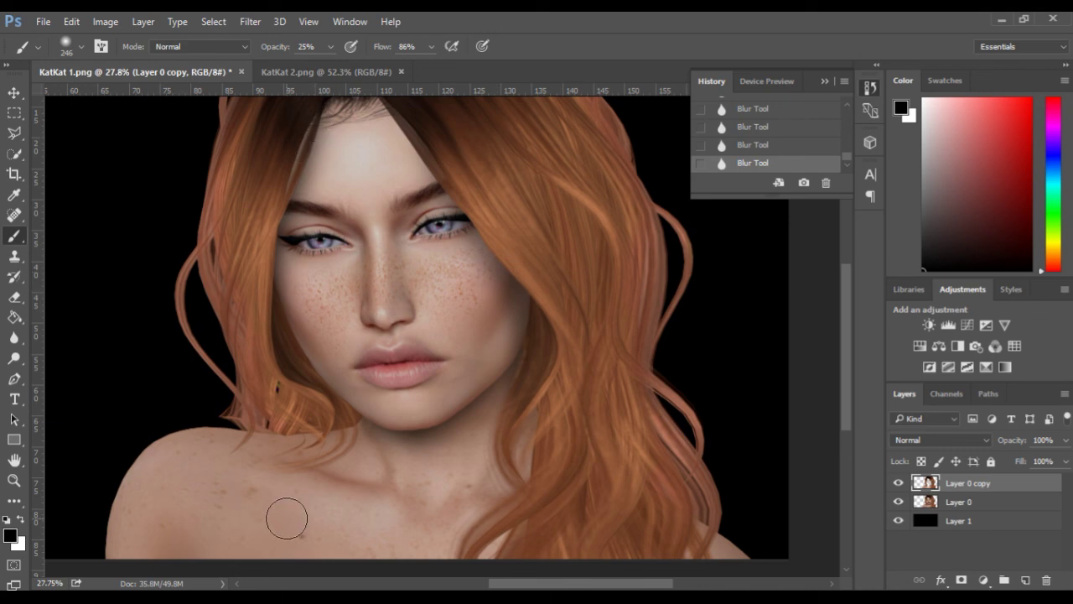
Step: Check Layer 0 copy against the original once more and examine the shadows around the face, neck and hair
click(899, 485)
scroll(355, 374, down, 3)
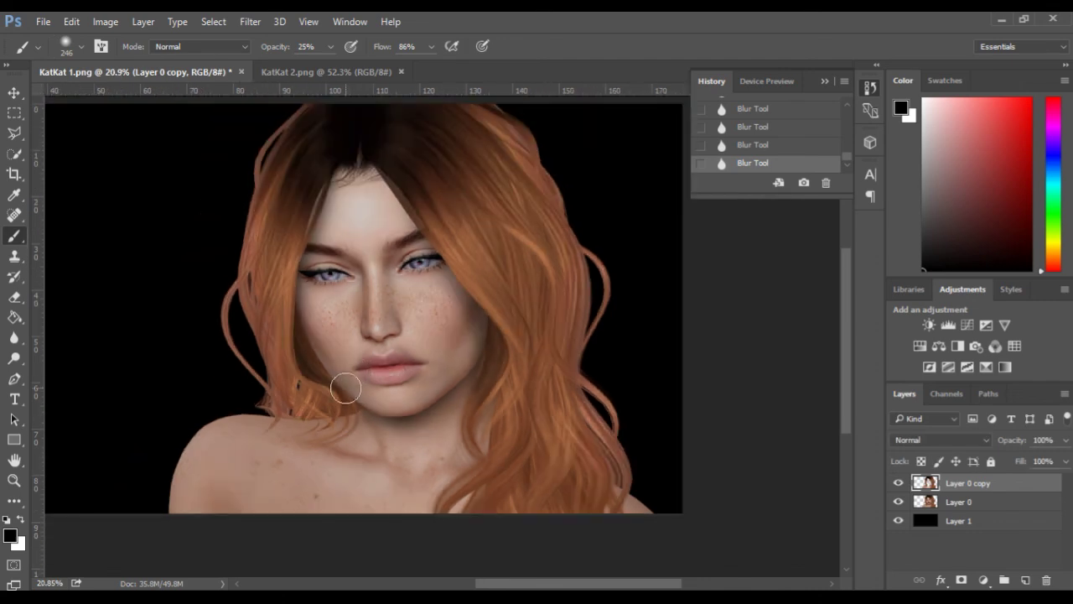
scroll(346, 387, up, 3)
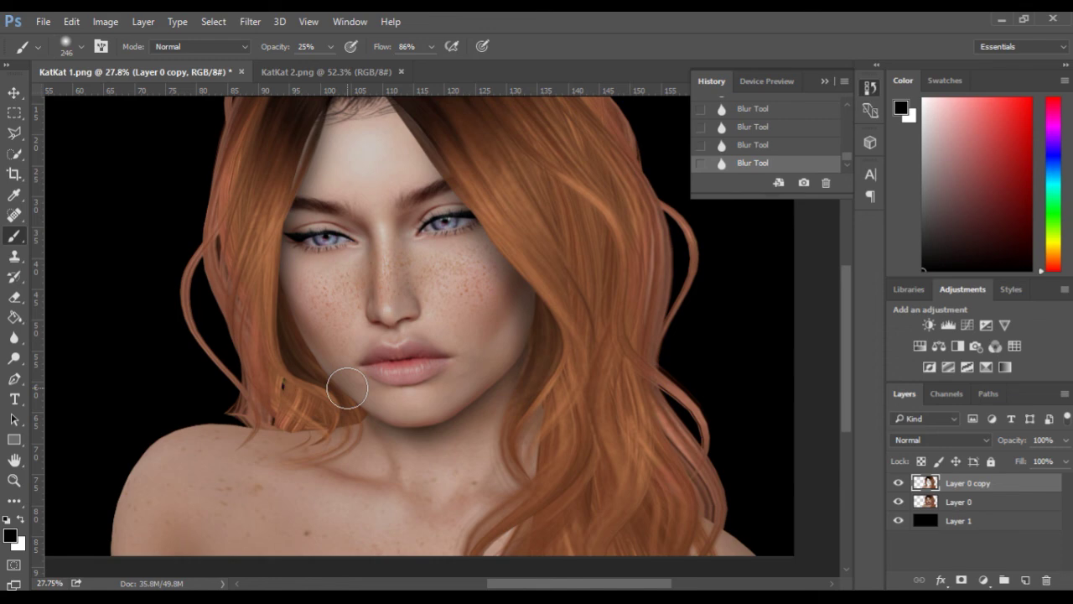
scroll(347, 387, down, 1)
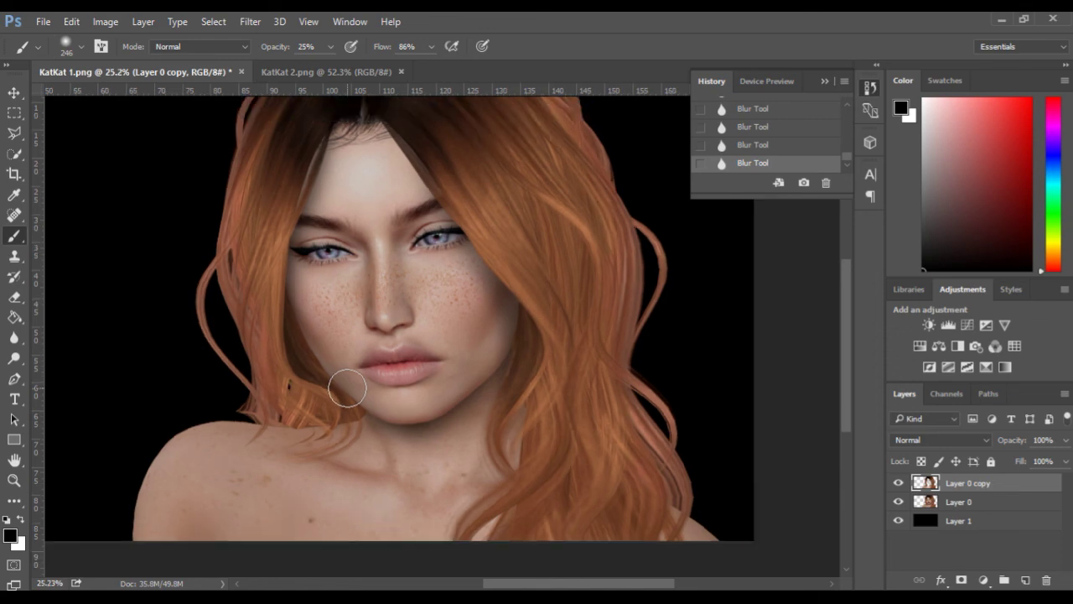
scroll(347, 387, down, 1)
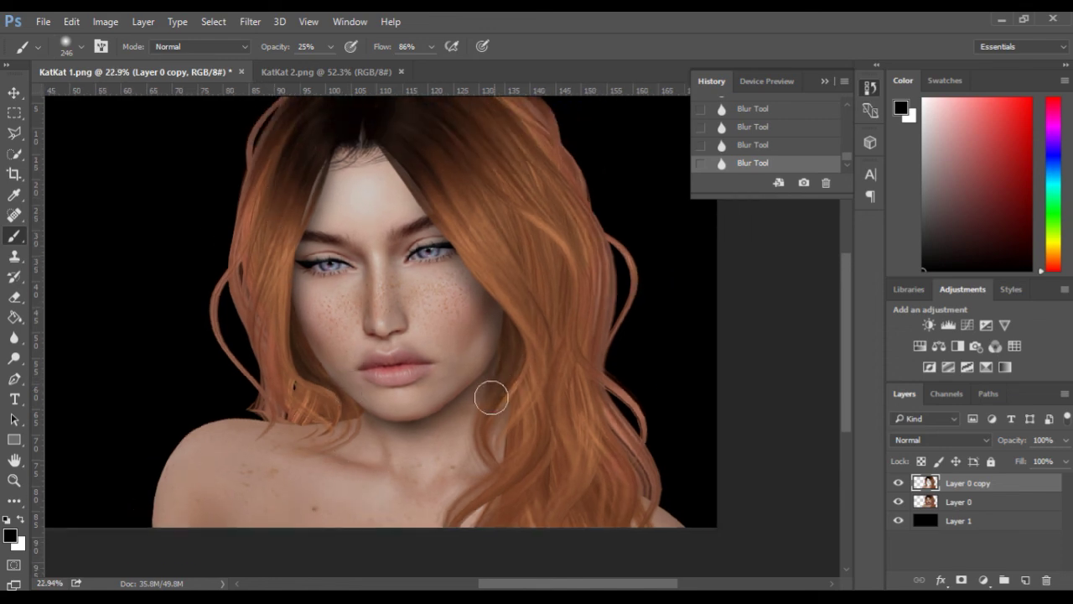
scroll(400, 479, down, 1)
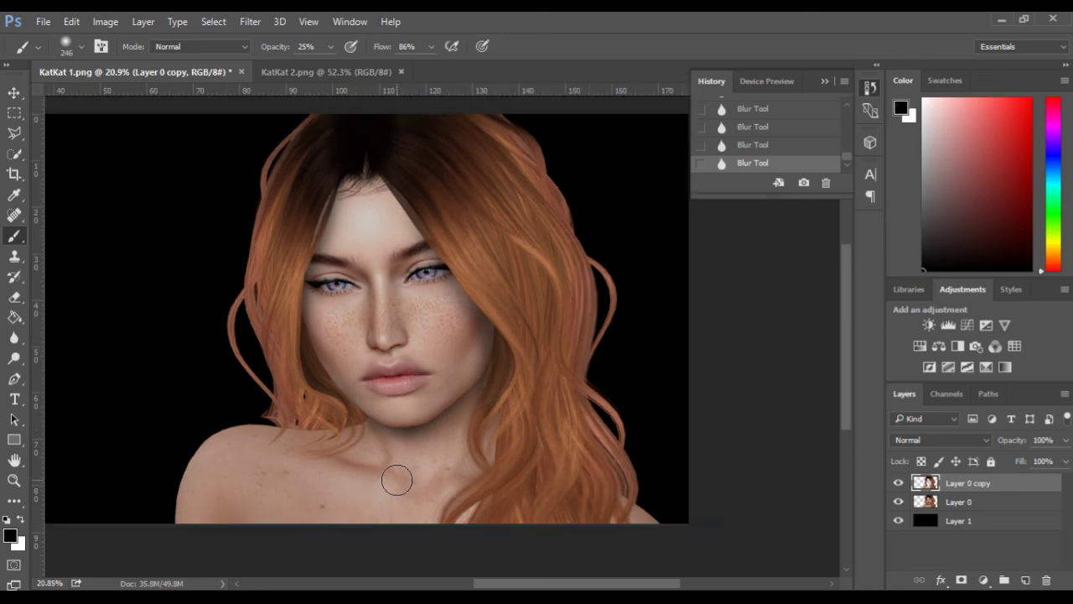
scroll(396, 479, up, 2)
key(space)
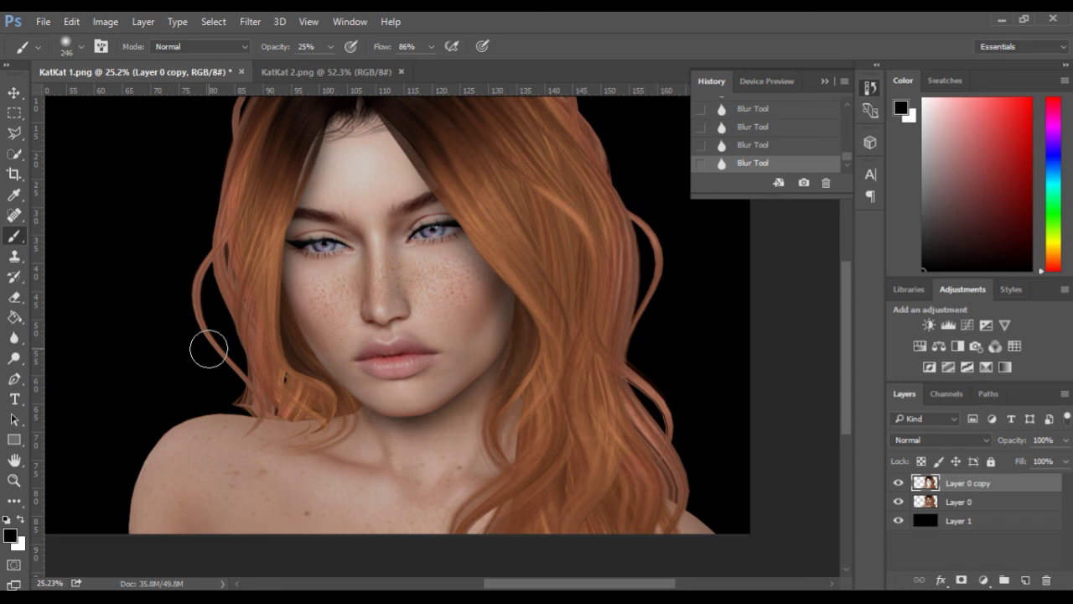
scroll(764, 302, down, 2)
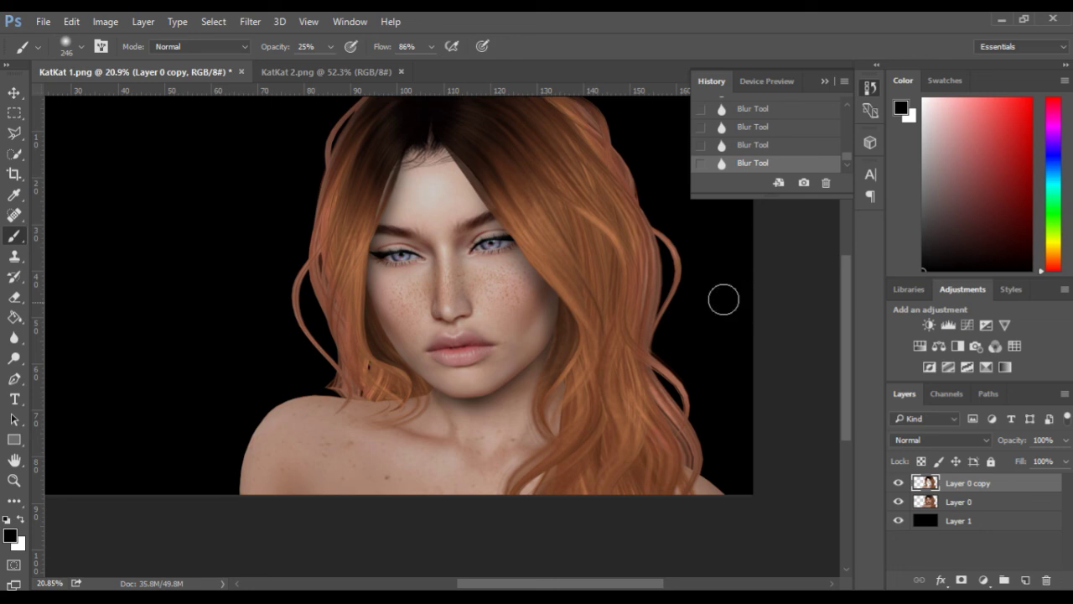